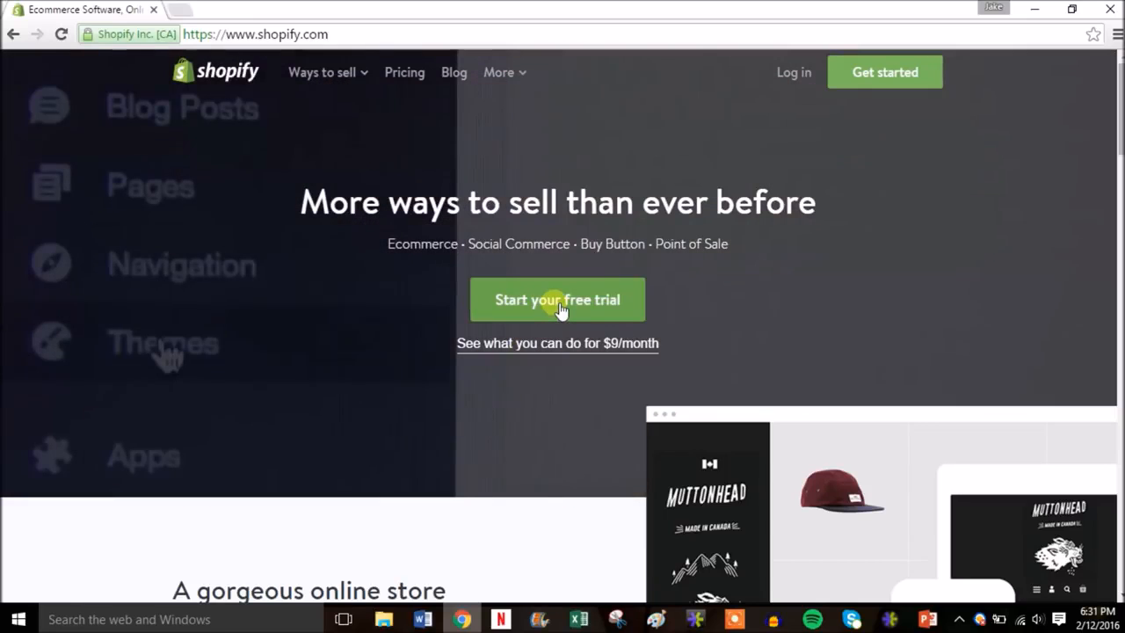
- Start the free 14-day trial, filling in the e-mail address, the account password and the store name discount-tennis
click(559, 305)
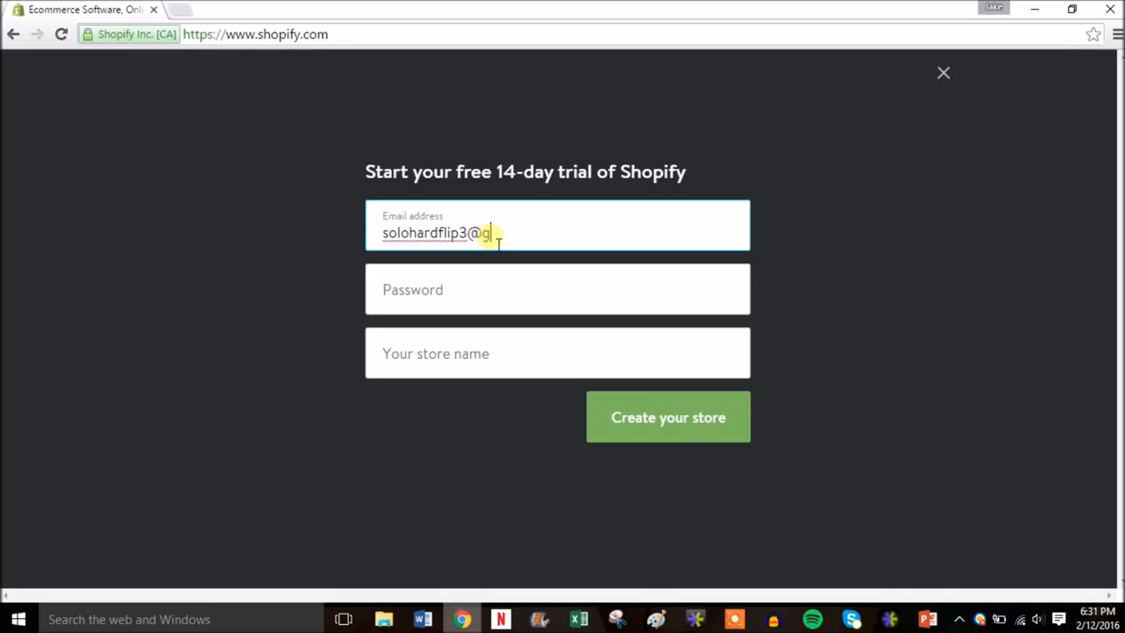
text(l.com)
key(Tab)
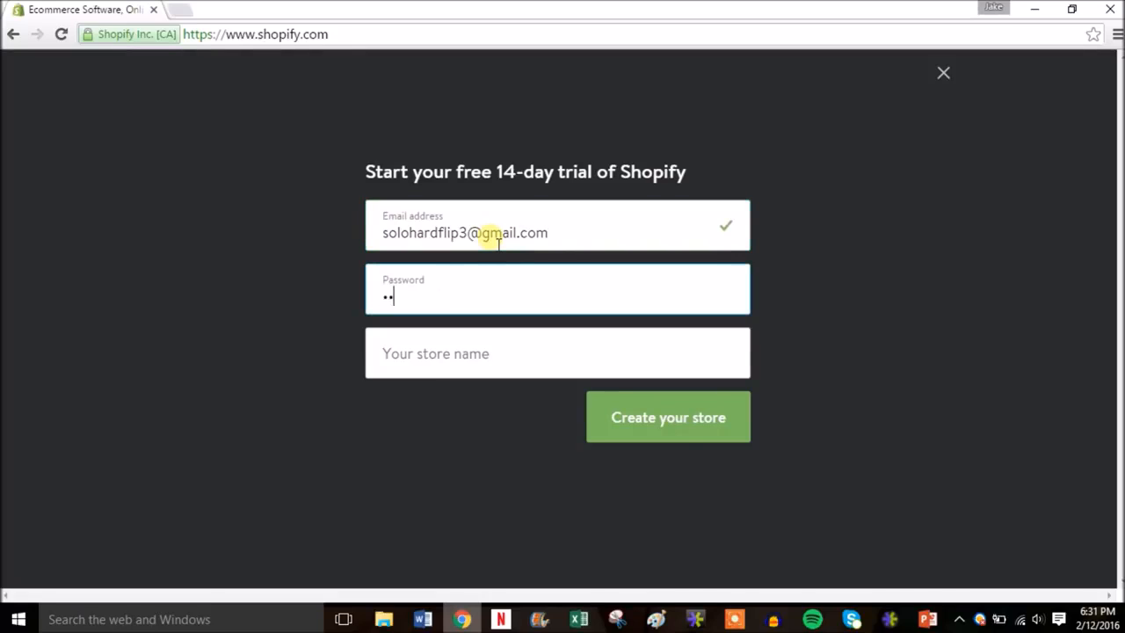
text(•)
key(Tab)
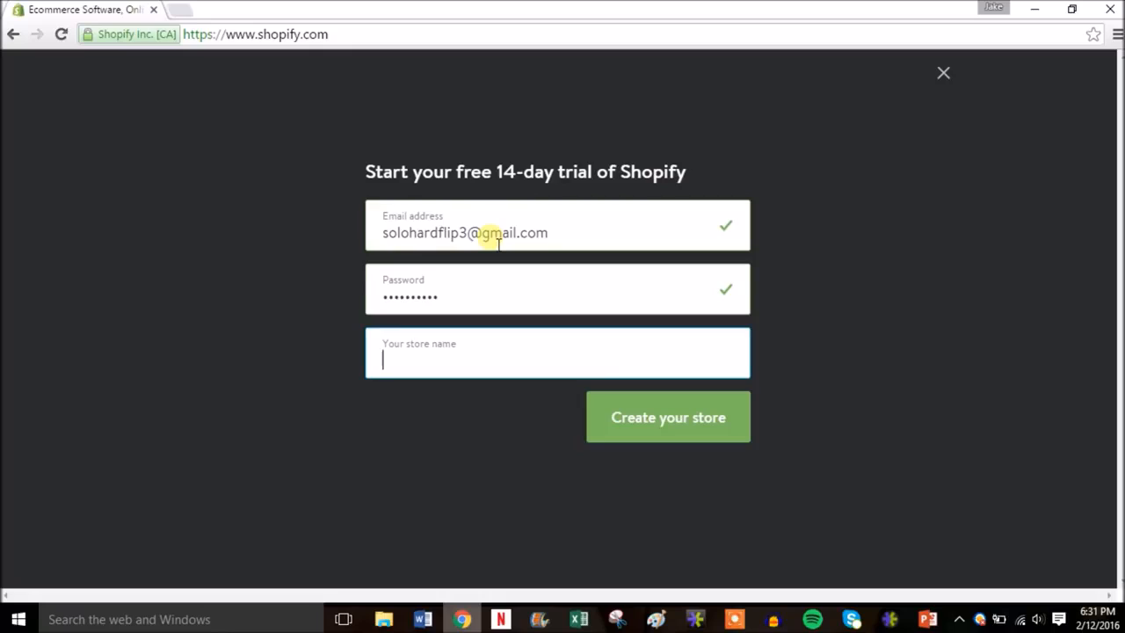
text(scount-tennis)
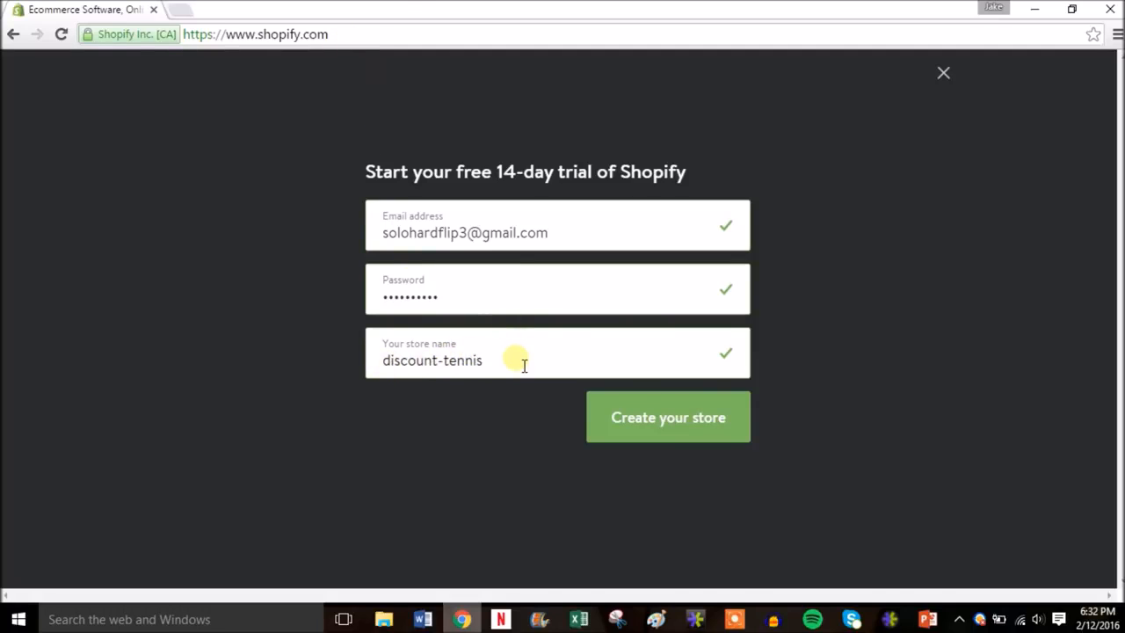
text(.mysho)
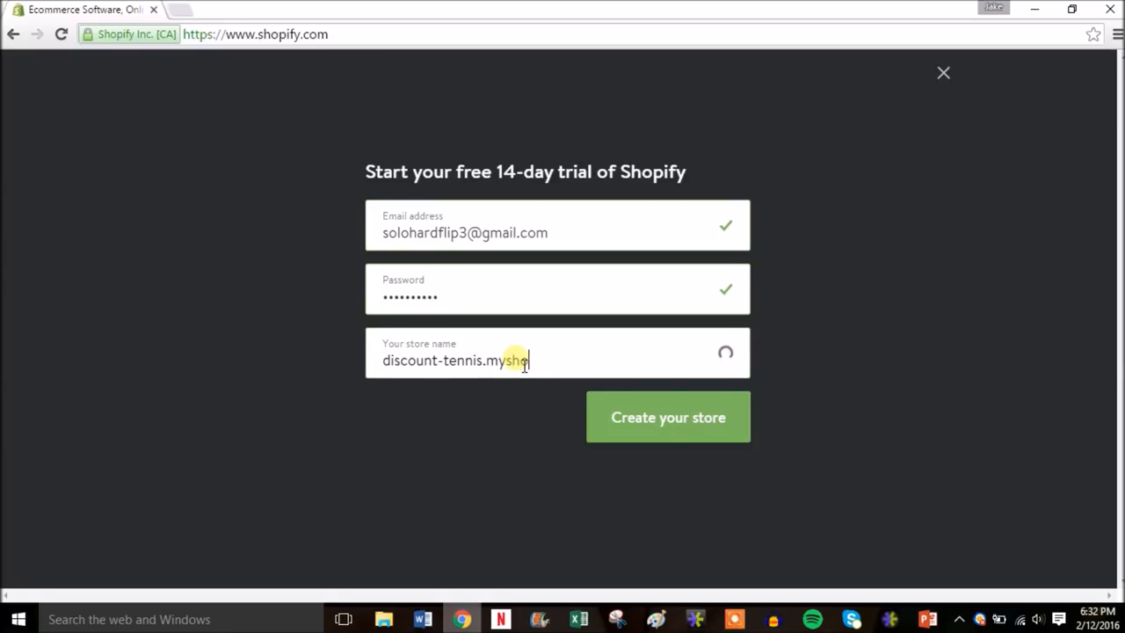
text(pify.com)
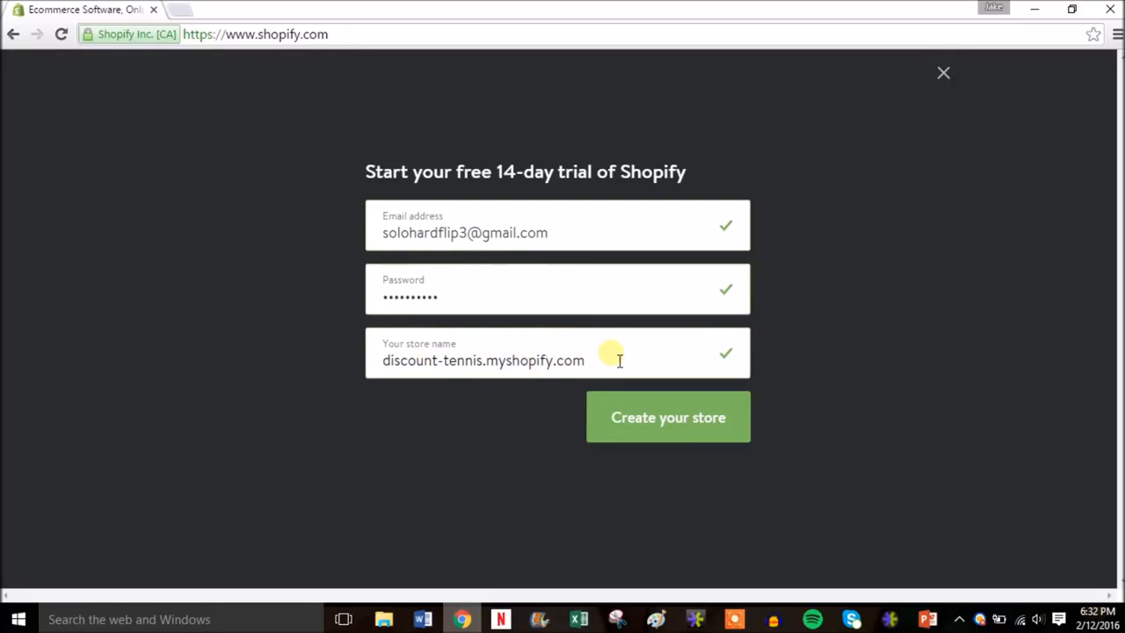
key(BackSpace)
key(BackSpace)
key(BackSpace)
key(BackSpace)
key(BackSpace)
key(BackSpace)
key(BackSpace)
key(BackSpace)
key(BackSpace)
key(BackSpace)
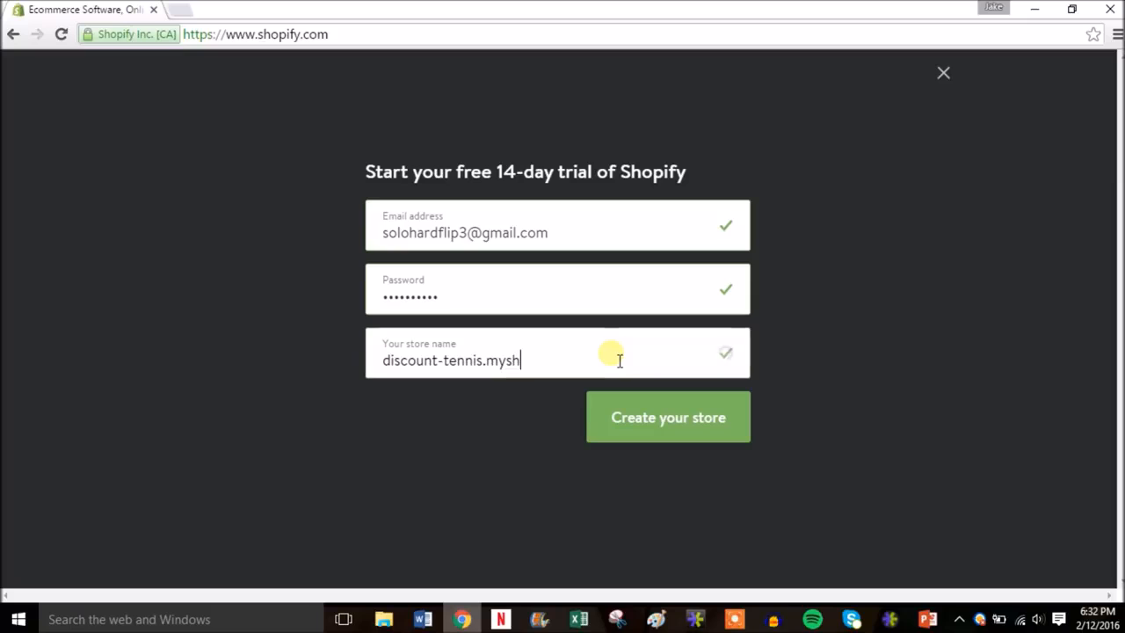
key(BackSpace)
text(co)
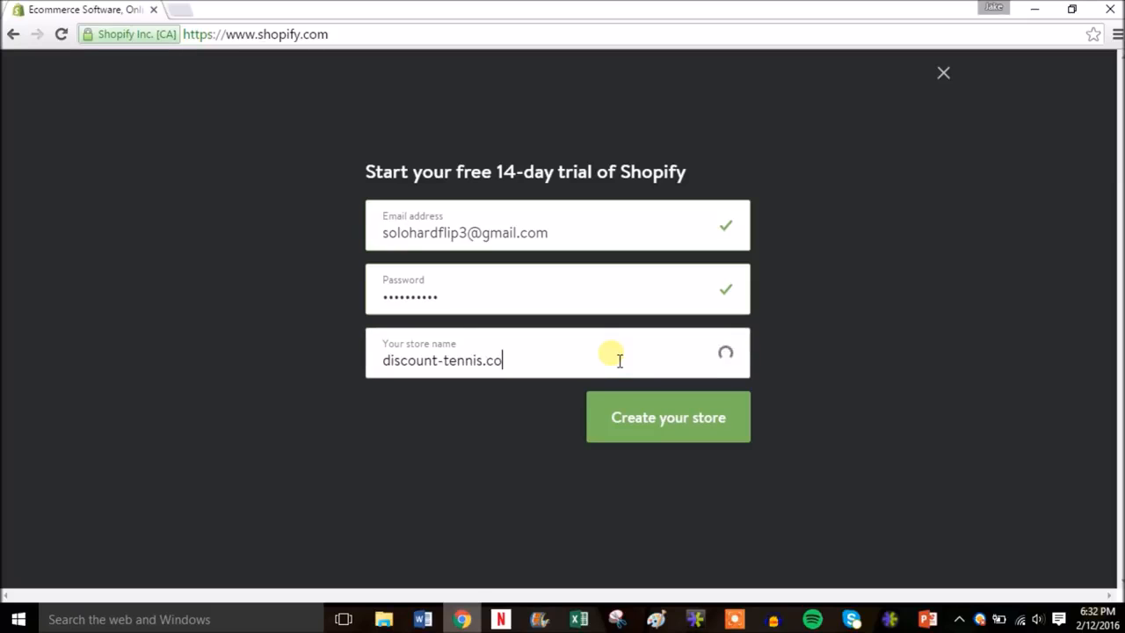
text(m)
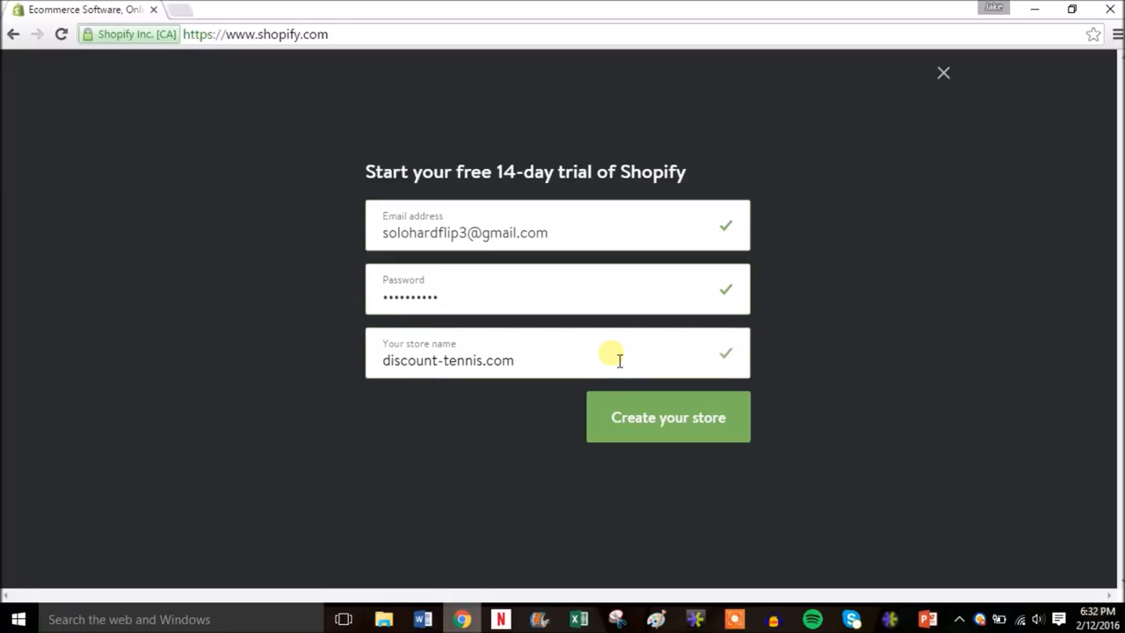
key(BackSpace)
key(BackSpace)
key(BackSpace)
key(BackSpace)
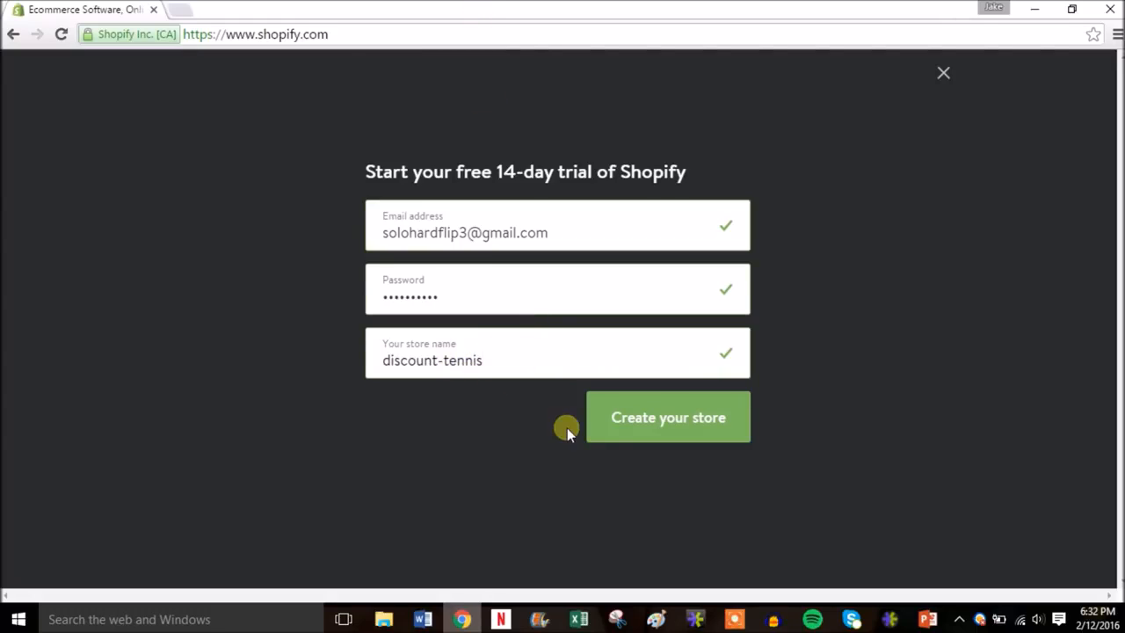
- Submit the trial sign-up form to create the discount-tennis store
click(681, 419)
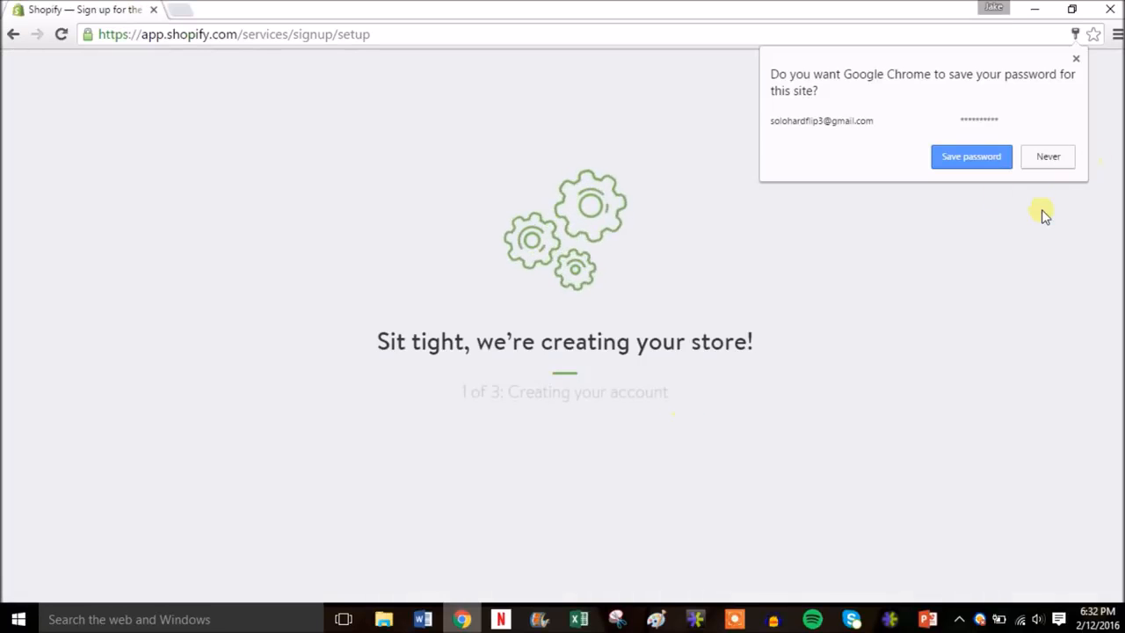
click(1038, 213)
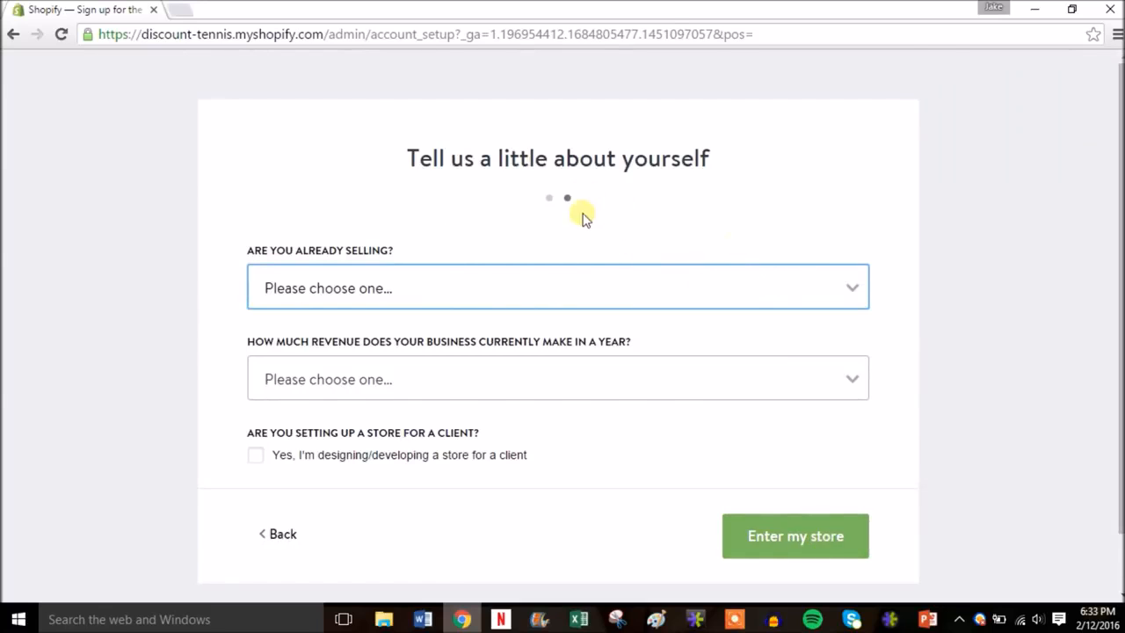
- Answer the setup questions with "I'm just playing around" and "$0 (I'm just getting started)", and enter the store
click(806, 290)
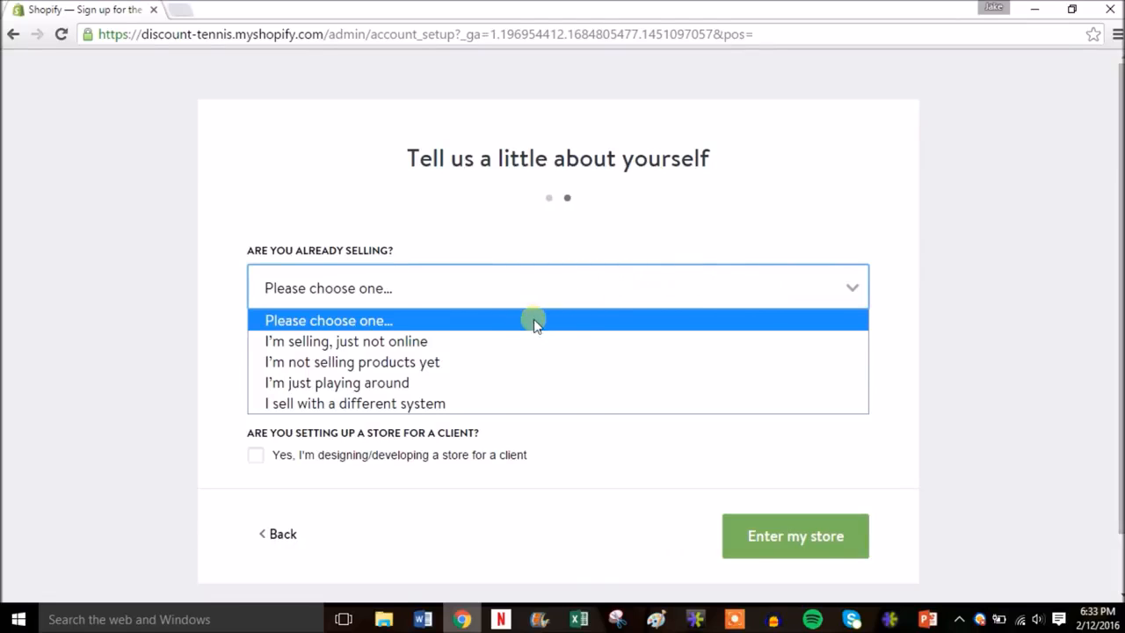
click(501, 382)
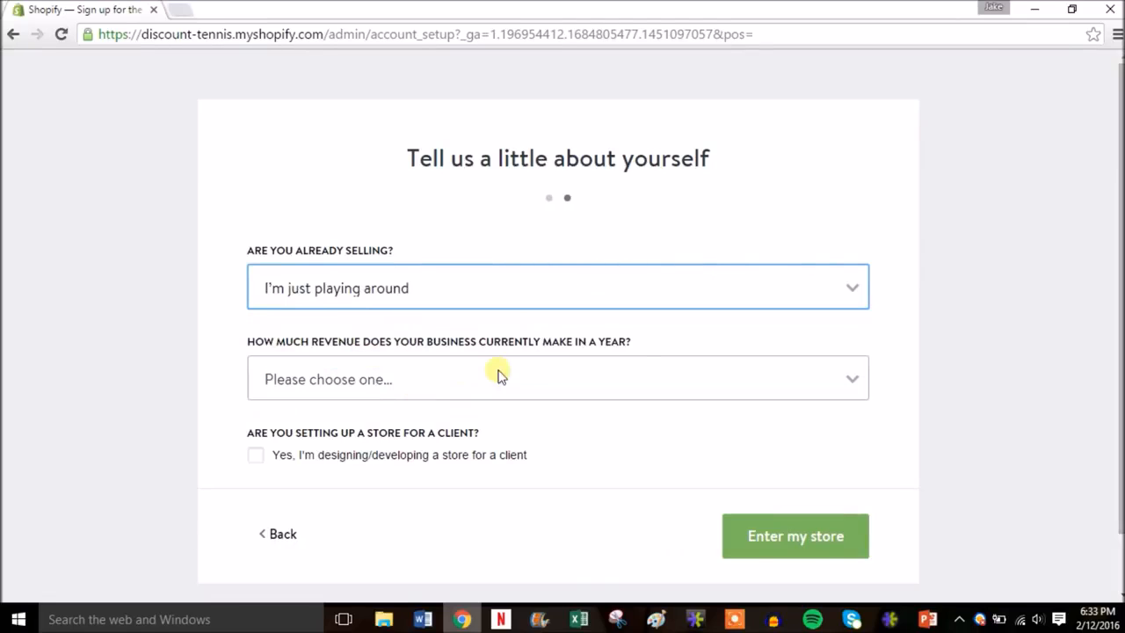
click(695, 372)
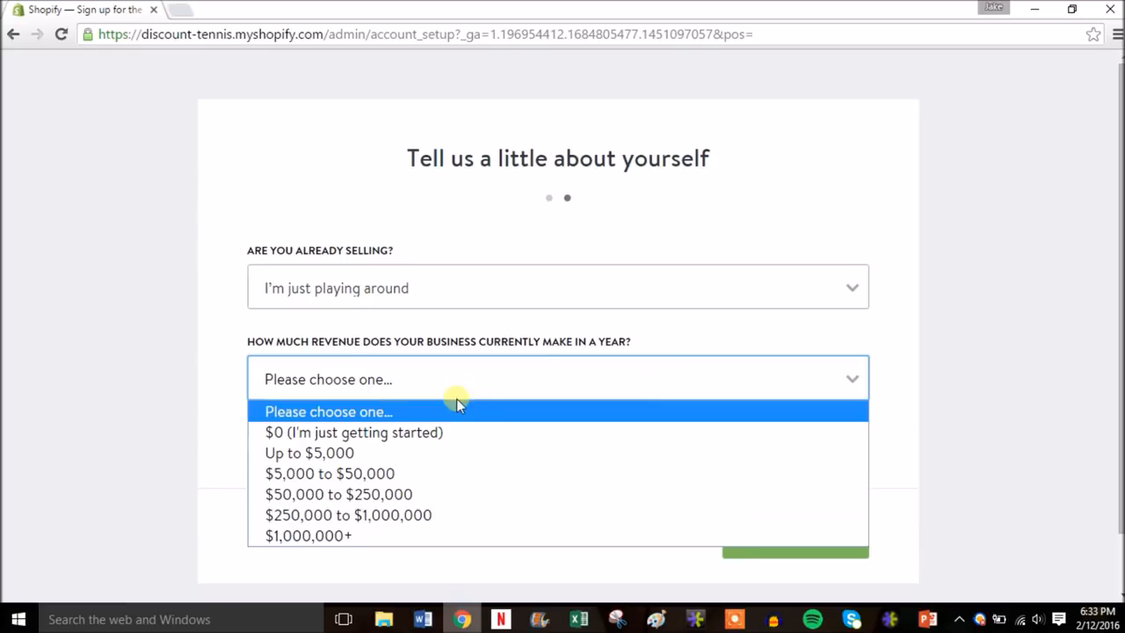
click(428, 430)
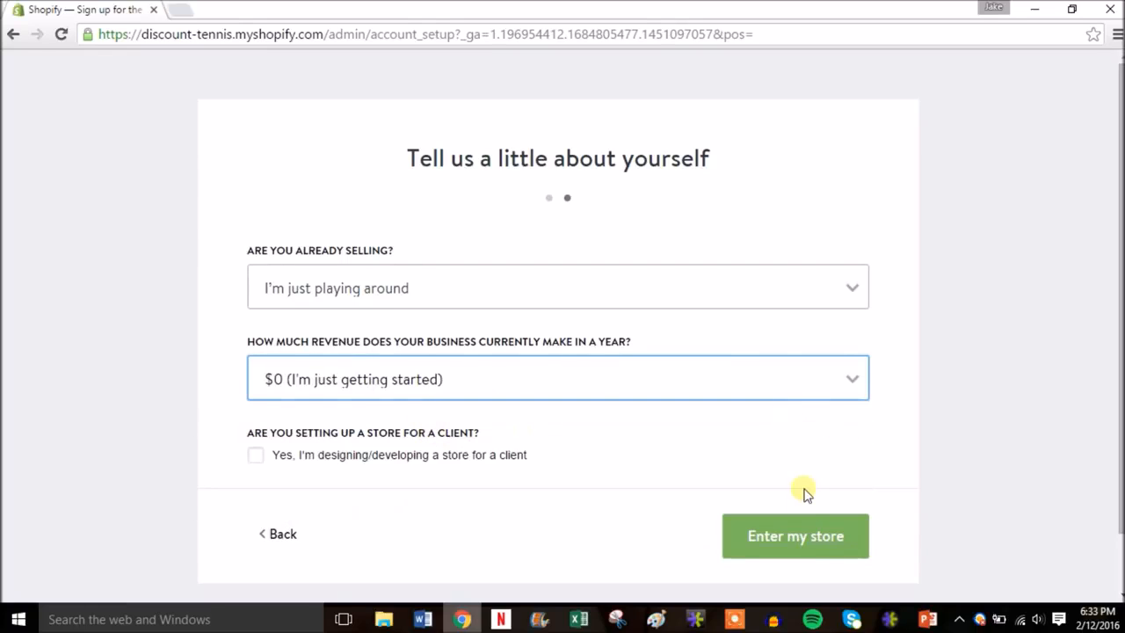
click(813, 539)
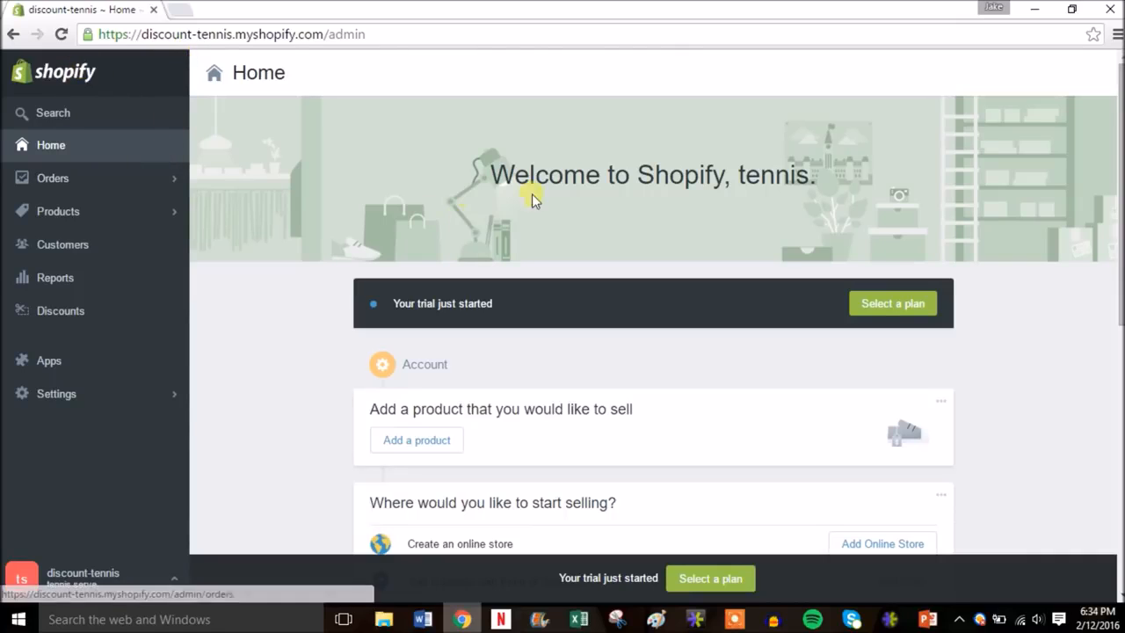
- Add the Online Store sales channel from the admin home page
scroll(531, 196, down, 2)
scroll(879, 323, down, 2)
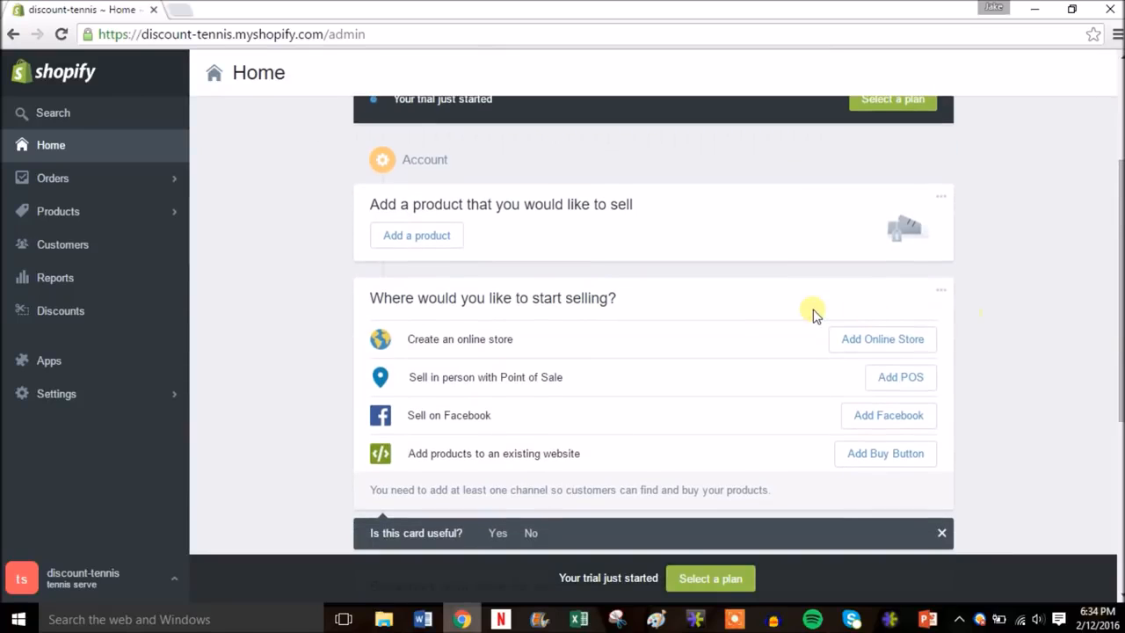
click(875, 342)
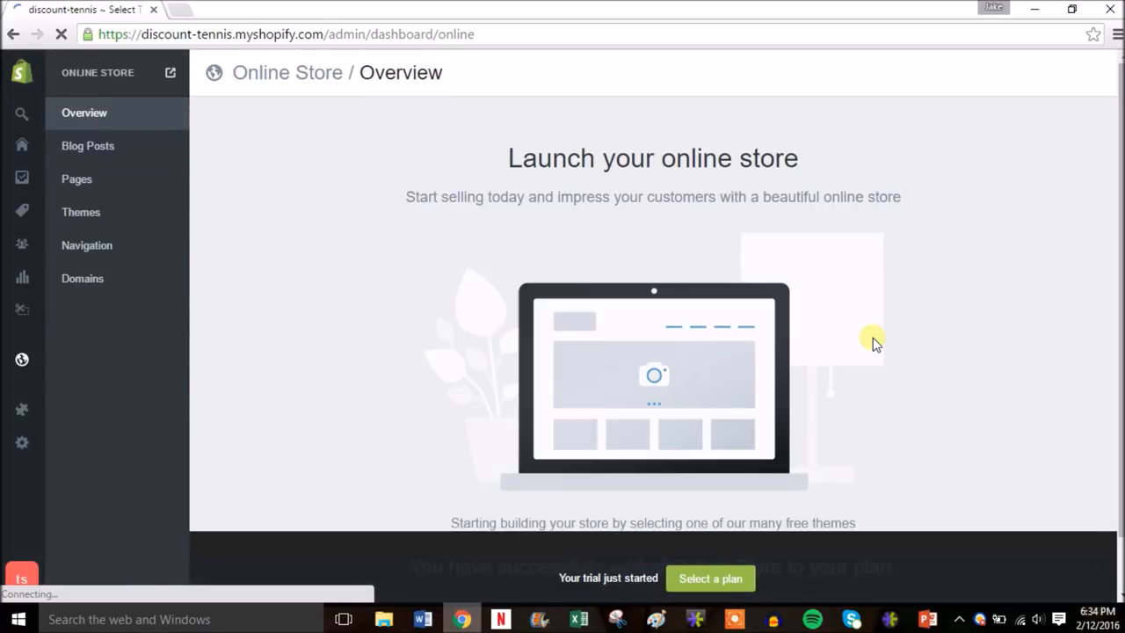
- Go to the free theme selection and continue from there to the Shopify Theme Store
drag(1119, 174, 1117, 235)
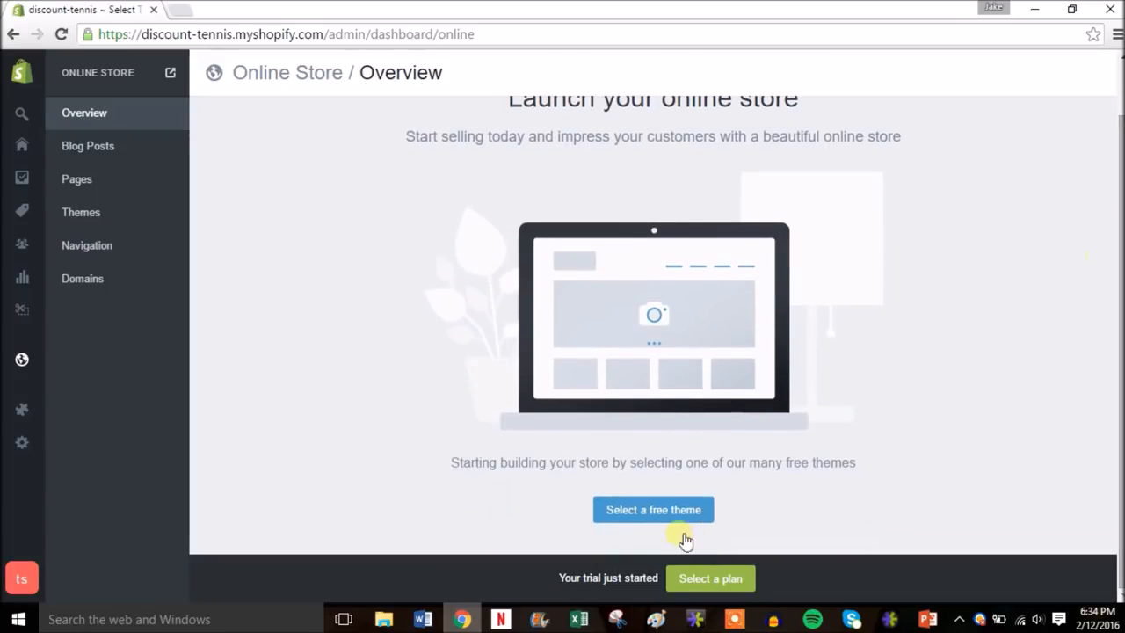
click(646, 510)
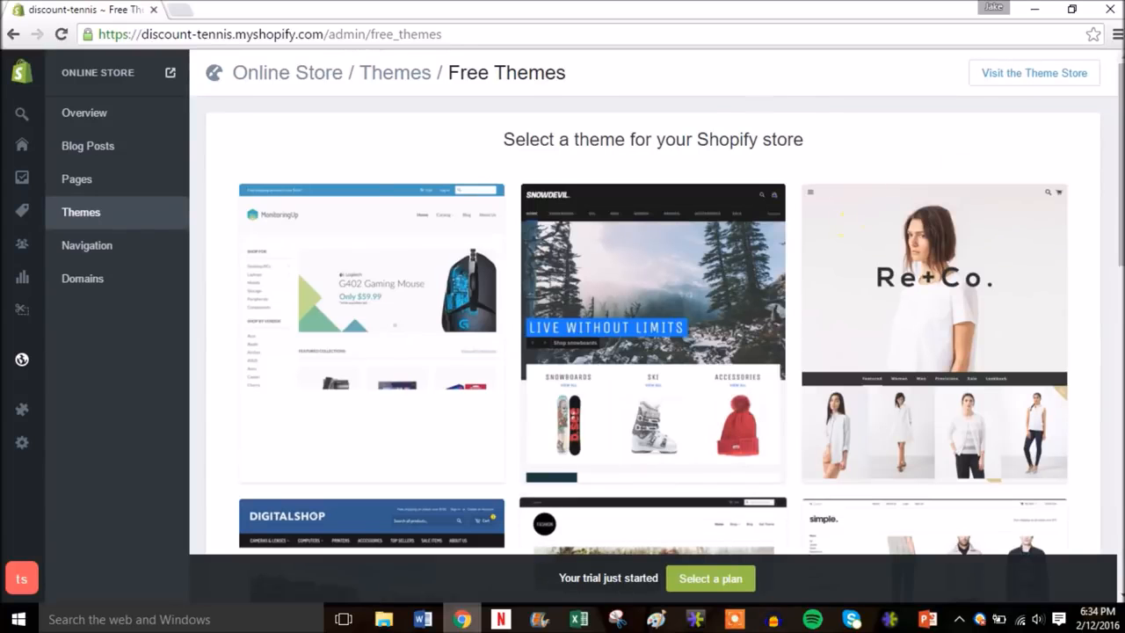
drag(1116, 112, 1118, 483)
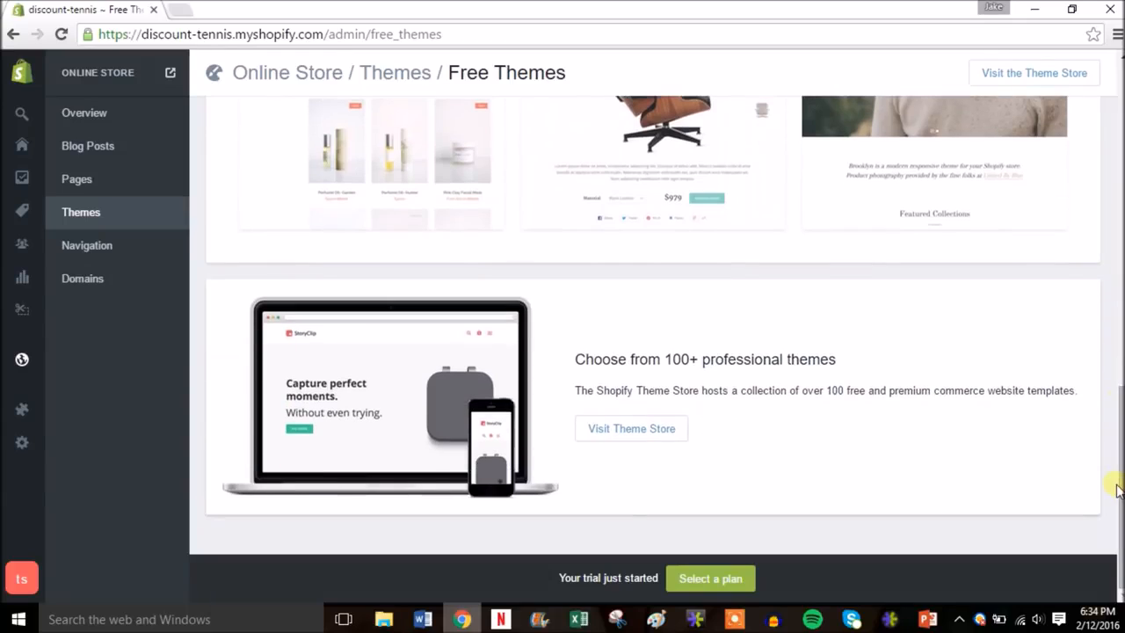
click(645, 431)
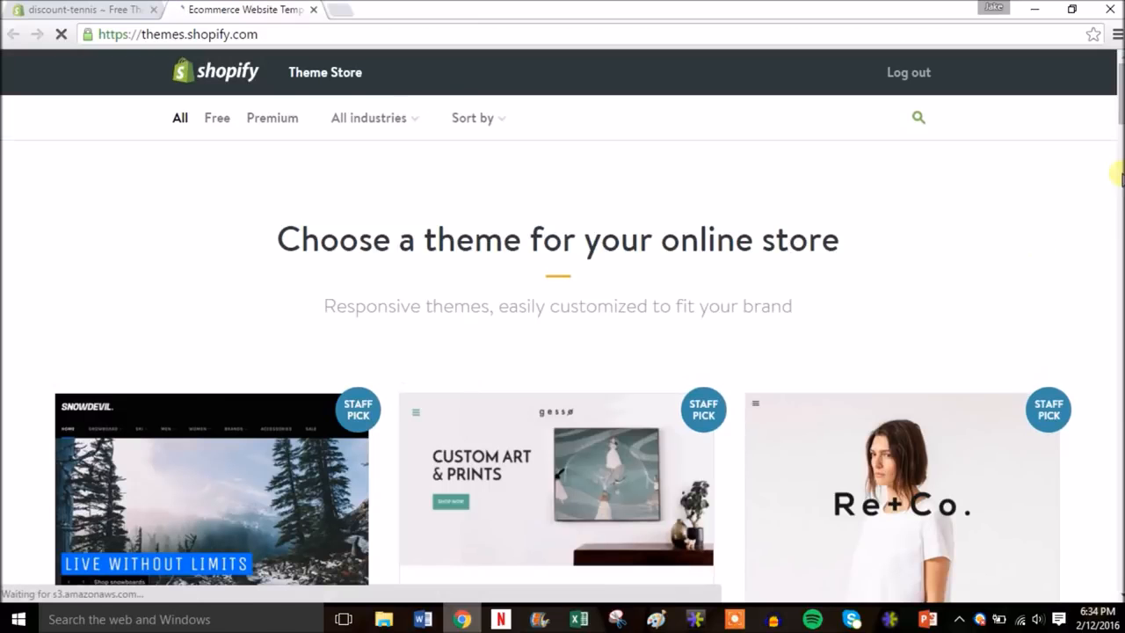
- Browse the Theme Store, limit it to free themes and open the Minimal theme in the Vintage style
scroll(1114, 86, down, 5)
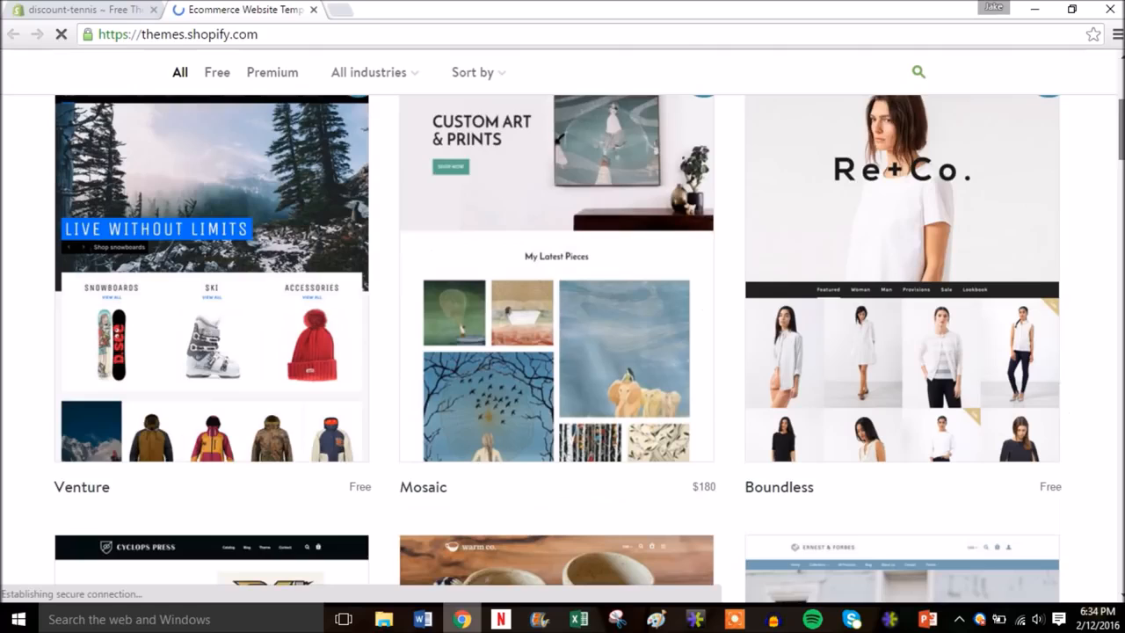
scroll(1114, 223, down, 9)
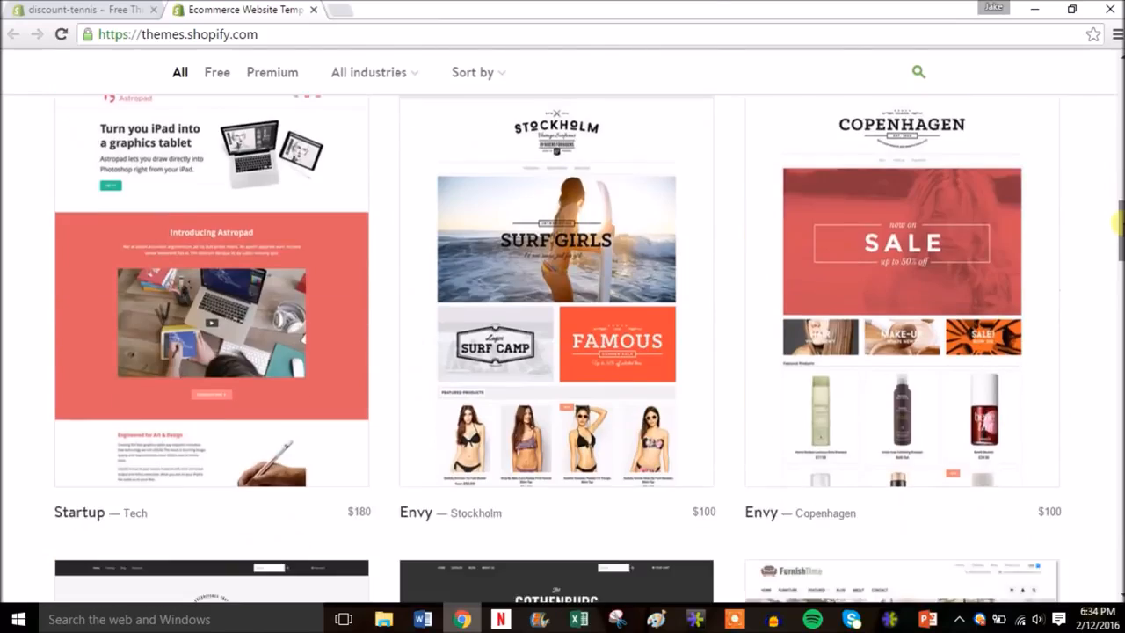
scroll(1119, 228, down, 2)
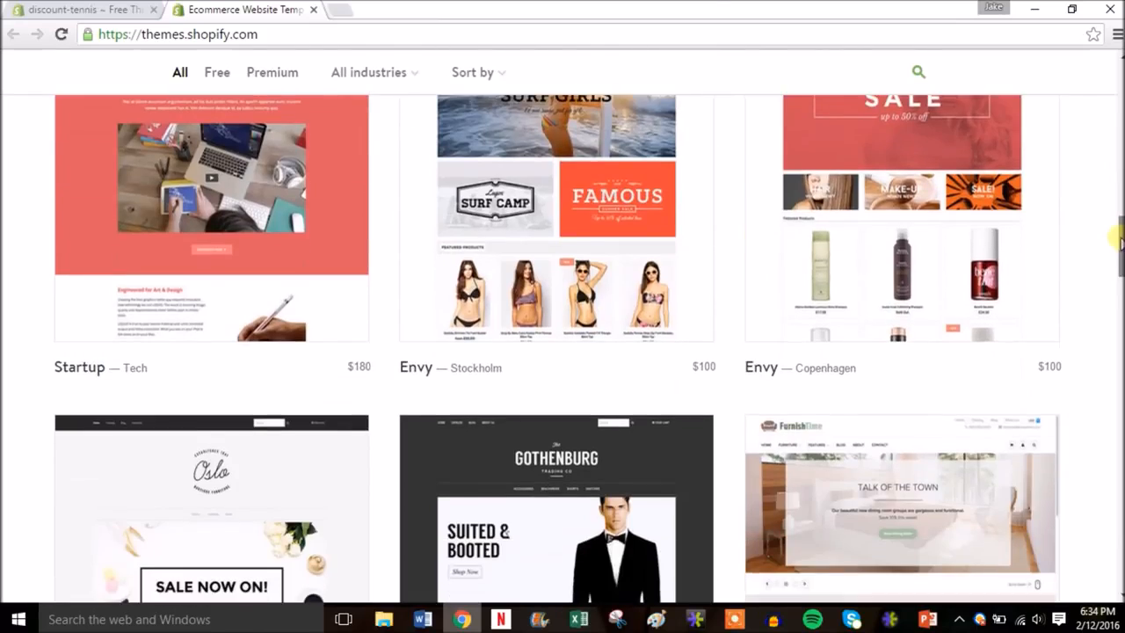
drag(1119, 253, 1117, 70)
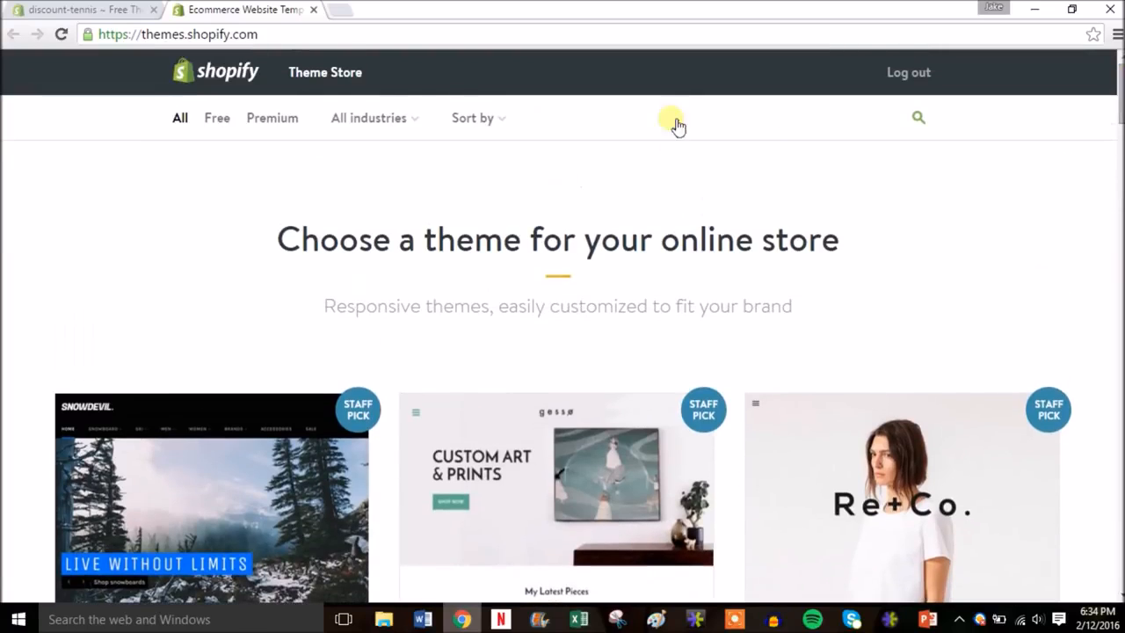
click(220, 121)
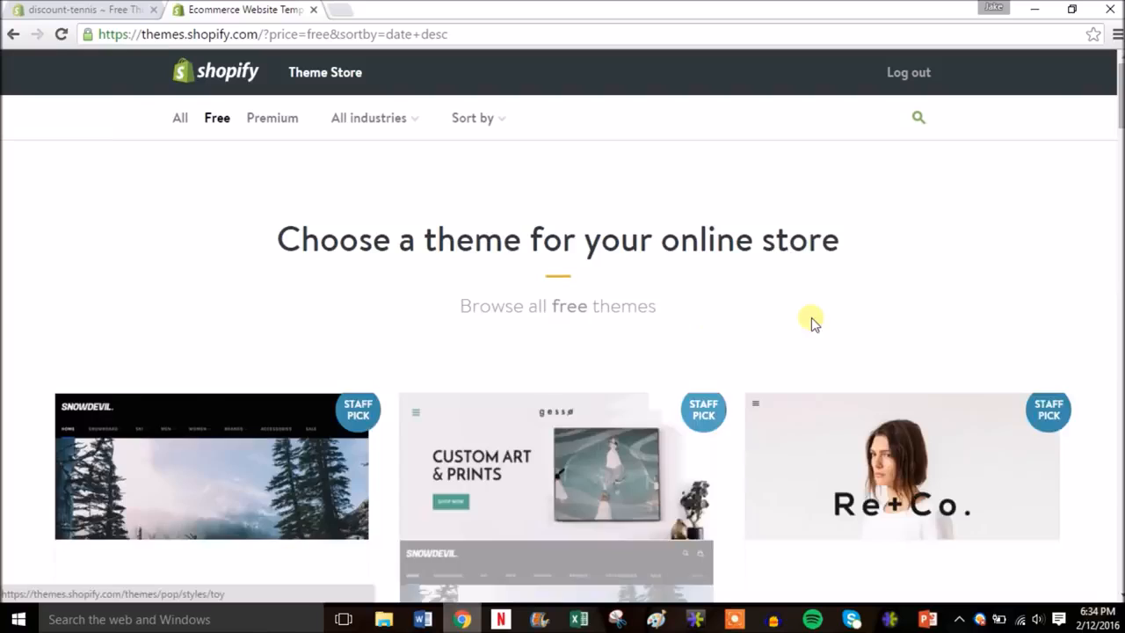
drag(1119, 104, 1118, 224)
drag(1121, 253, 1119, 442)
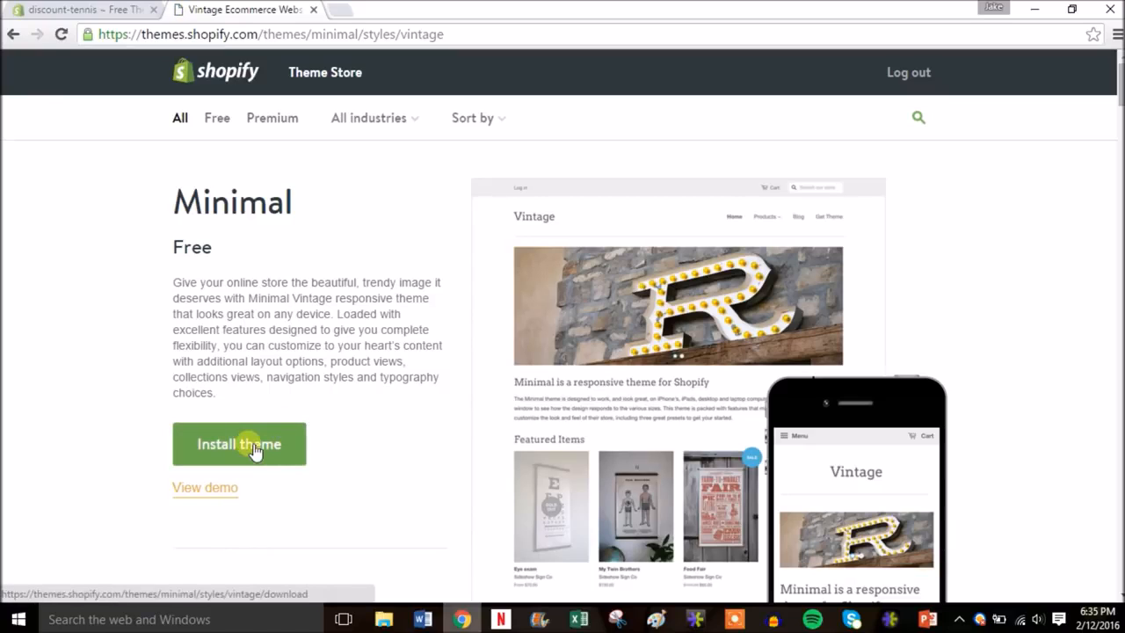
- Install Minimal, publish it as the shop's theme and go to the Theme Manager
click(254, 448)
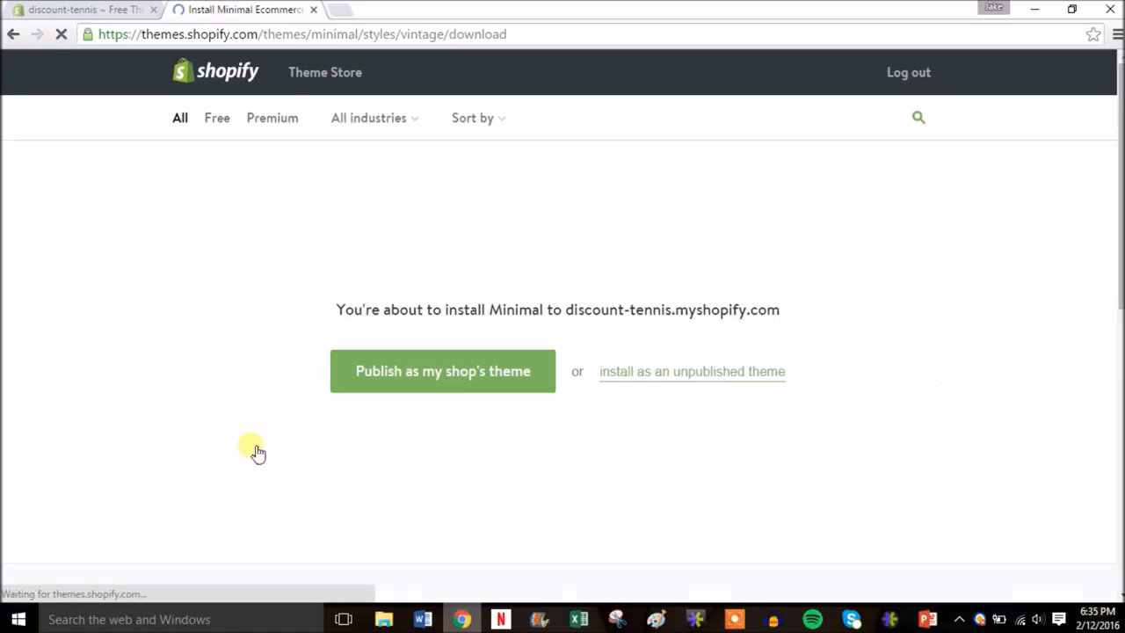
click(470, 367)
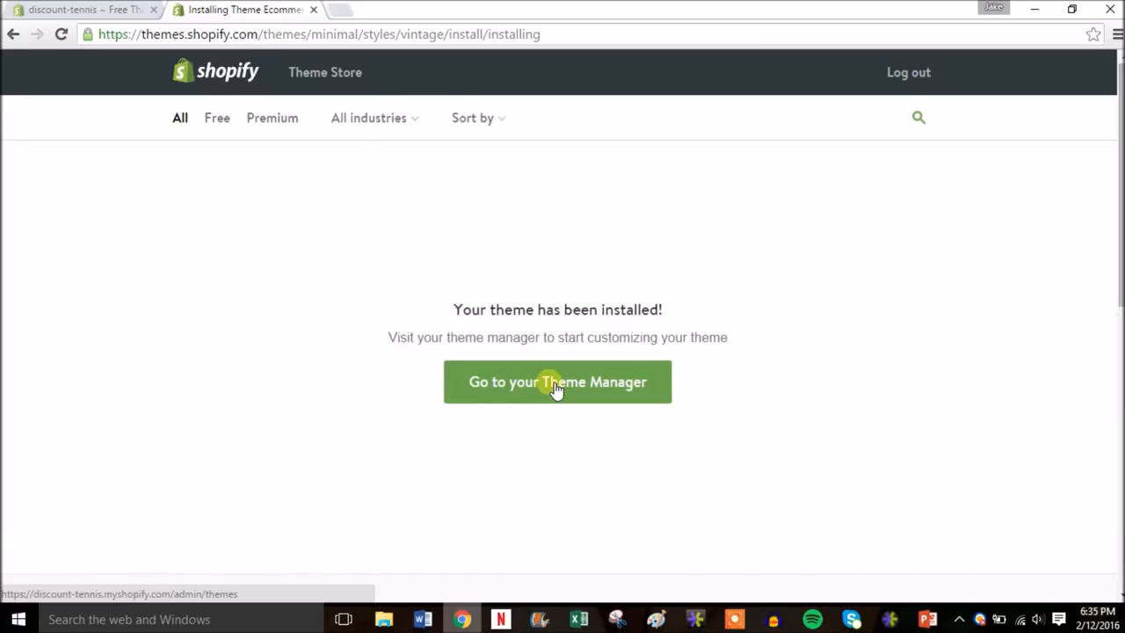
click(555, 390)
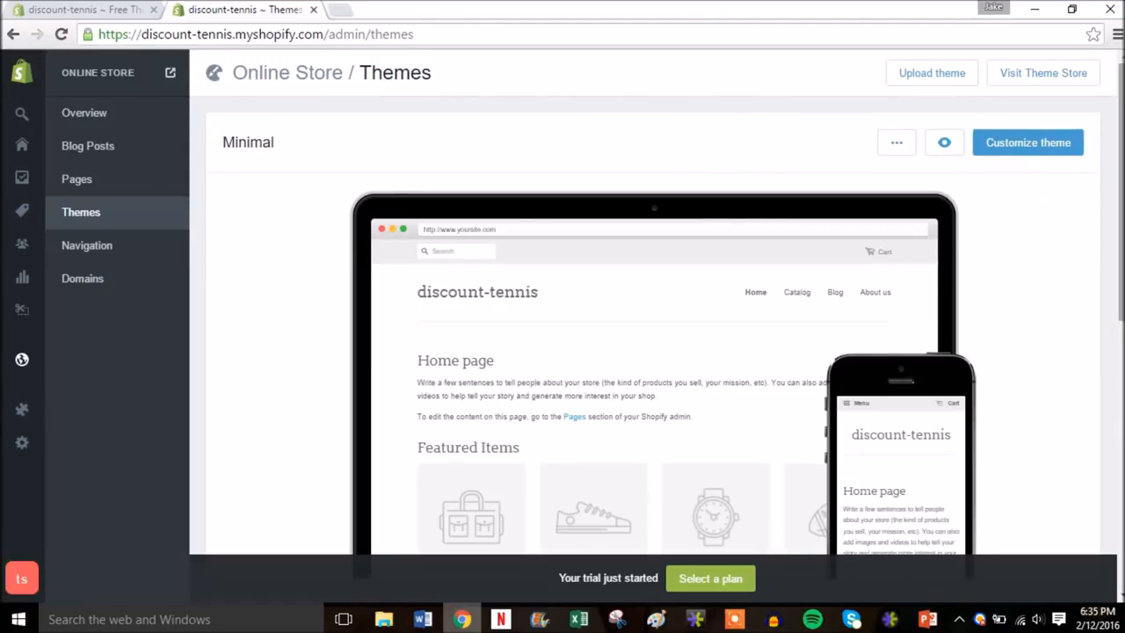
- Open the Minimal theme for customization and look through its list of settings sections
drag(1121, 195, 1122, 205)
mouse_move(1121, 134)
mouse_down()
mouse_move(1121, 152)
mouse_move(1121, 123)
mouse_up()
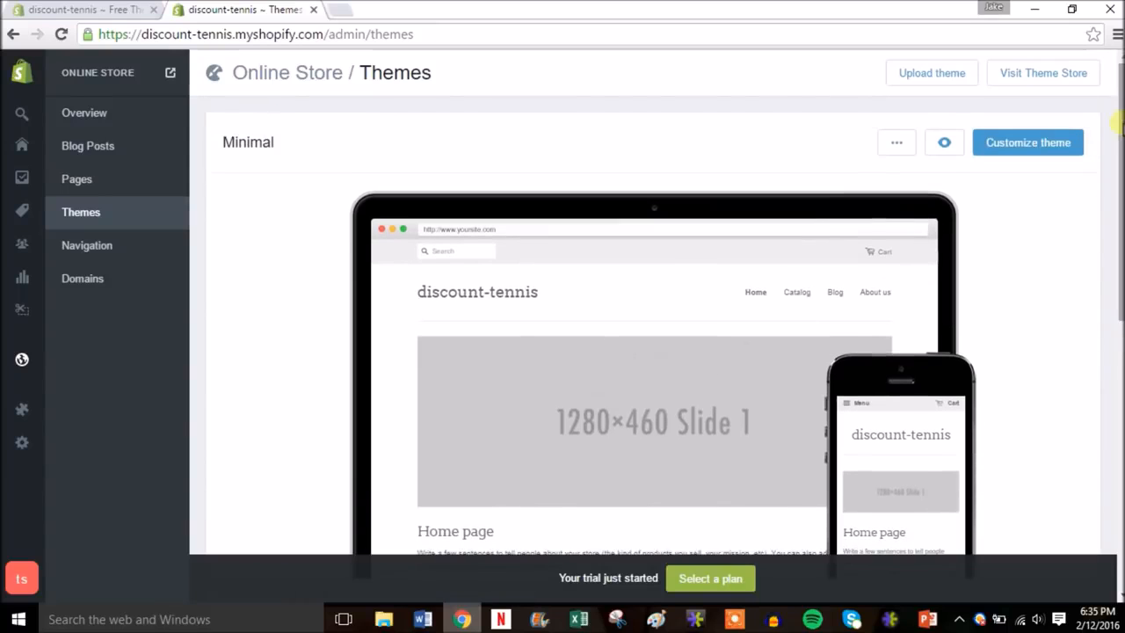
click(1027, 146)
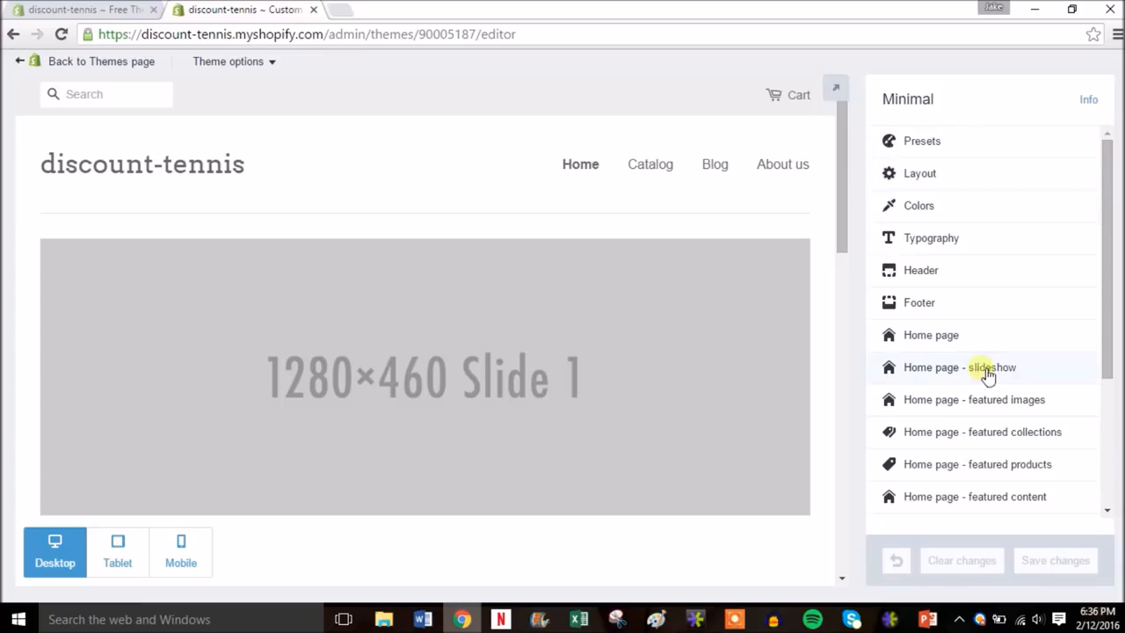
drag(1106, 208, 1114, 167)
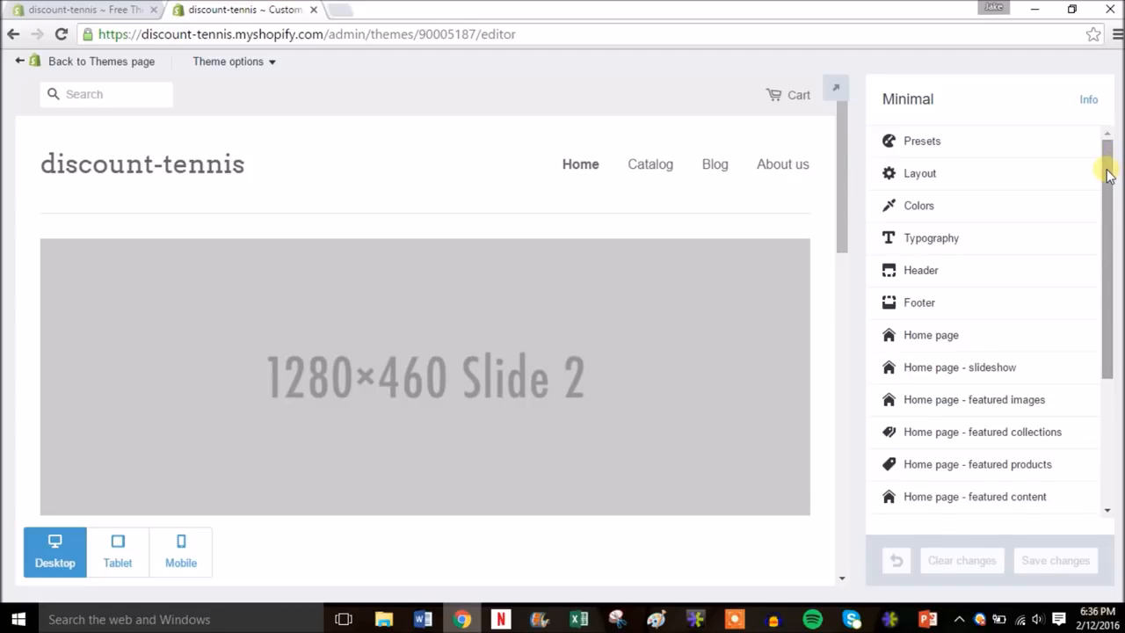
- Set the home page slideshow's Slide 1 image to the tennis picture from the Shopify Sample Site folder in OneDrive Pictures
drag(1107, 175, 1113, 211)
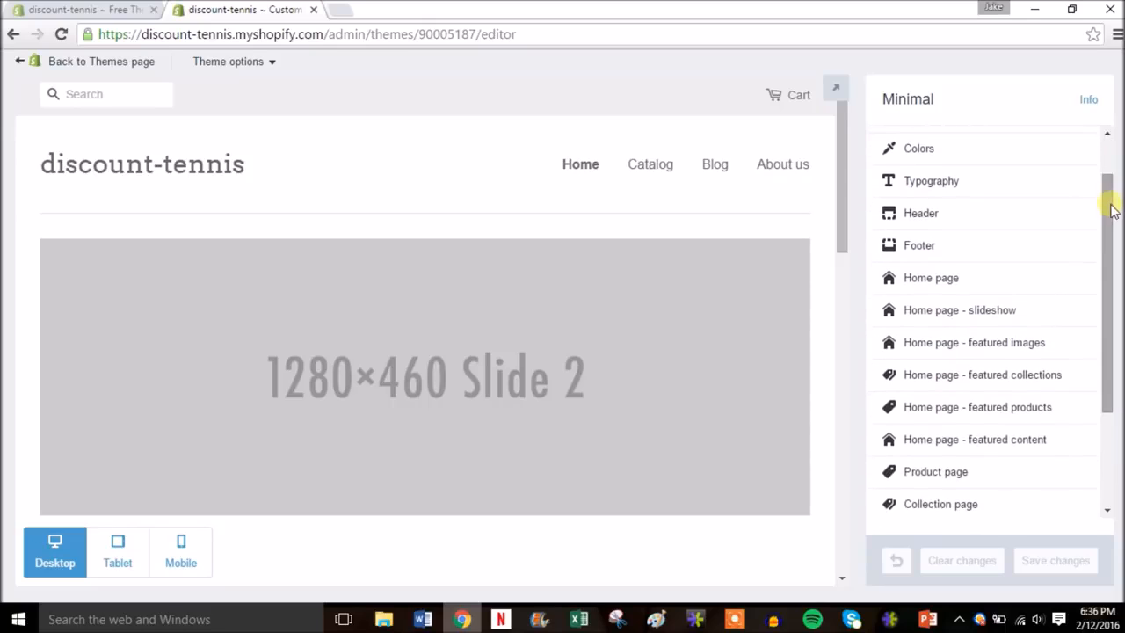
click(958, 313)
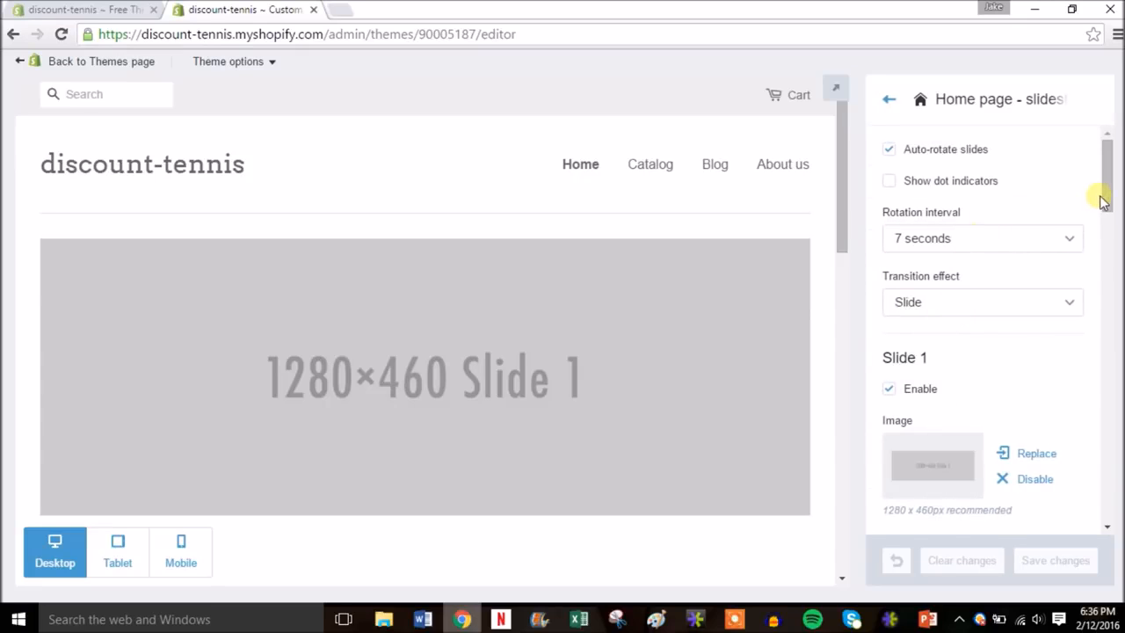
drag(1107, 180, 1107, 231)
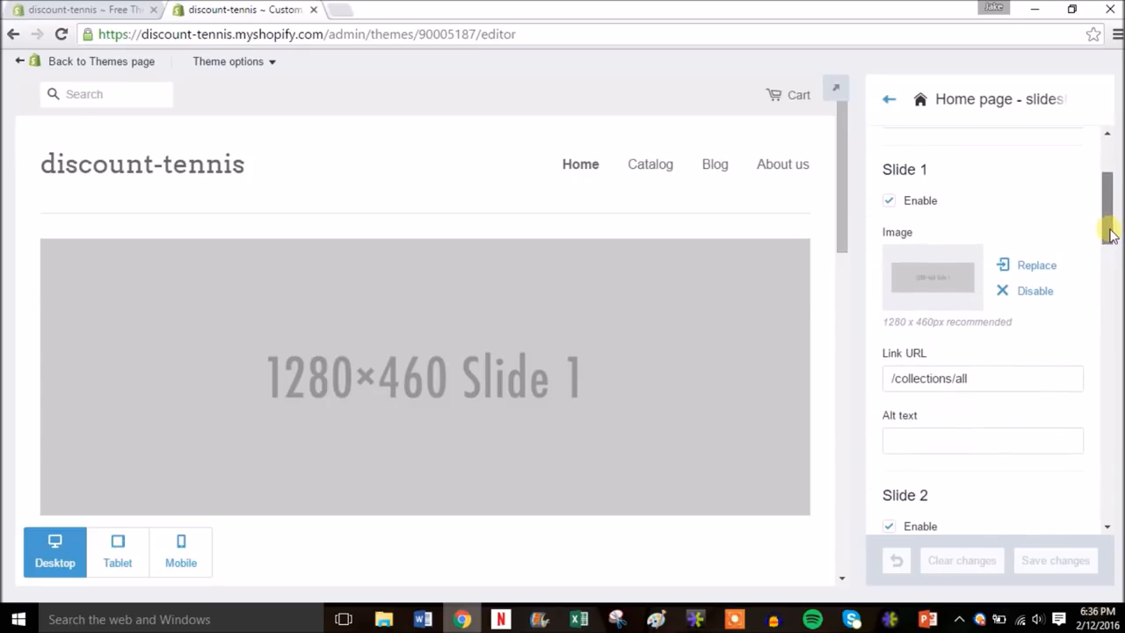
click(947, 281)
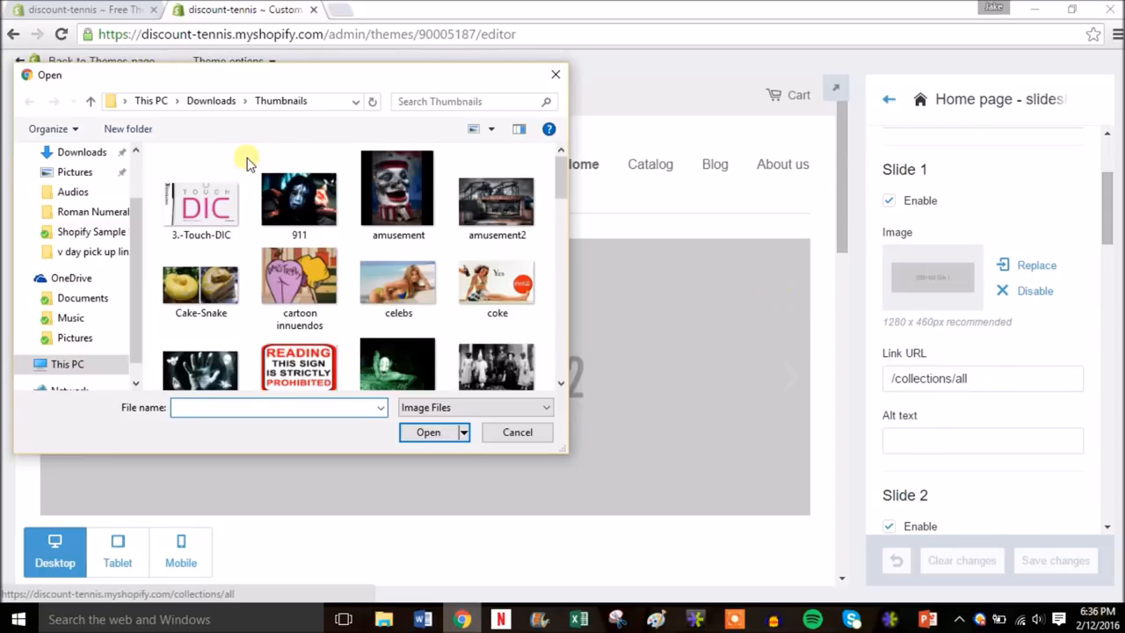
click(75, 338)
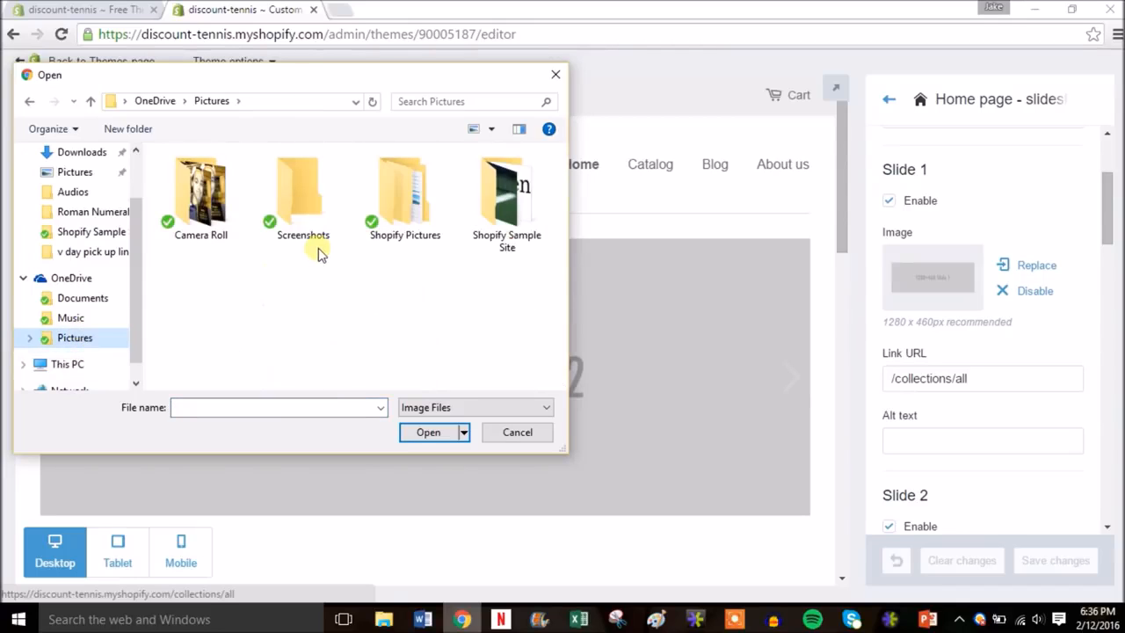
double_click(502, 199)
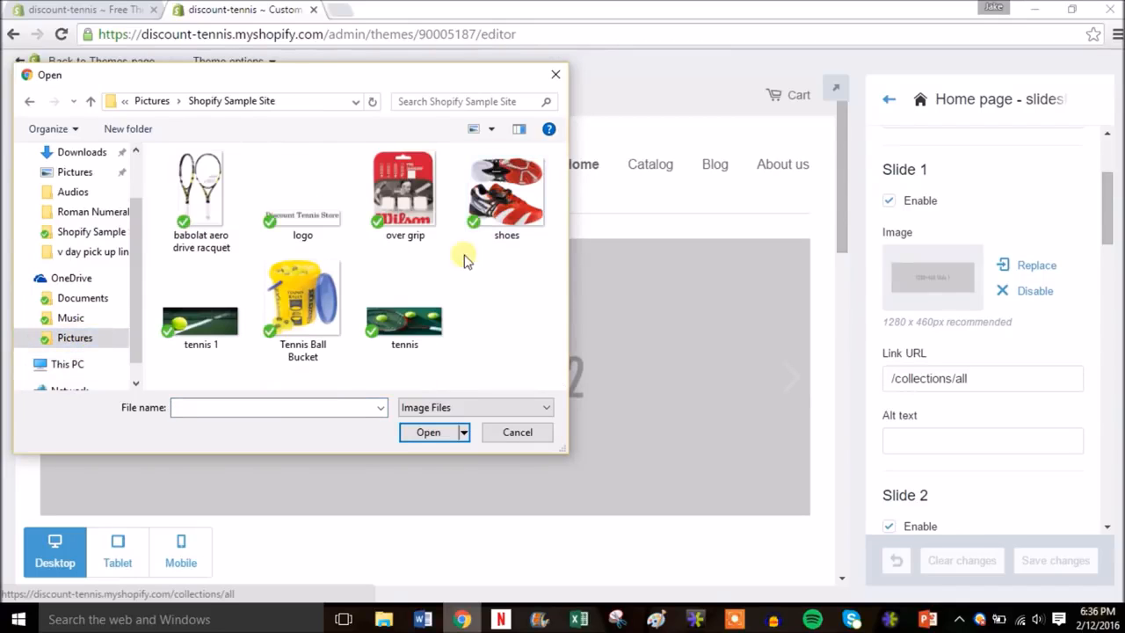
double_click(421, 317)
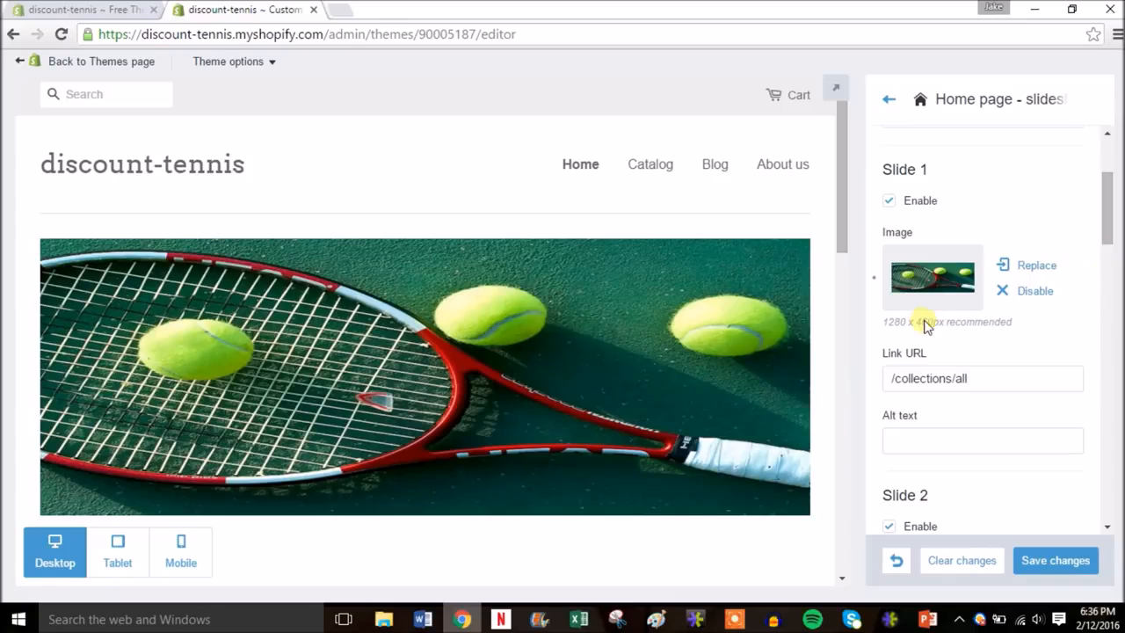
- Replace the Slide 2 placeholder image with the tennis 1 picture from the Shopify Sample Site folder
drag(1106, 201, 1107, 206)
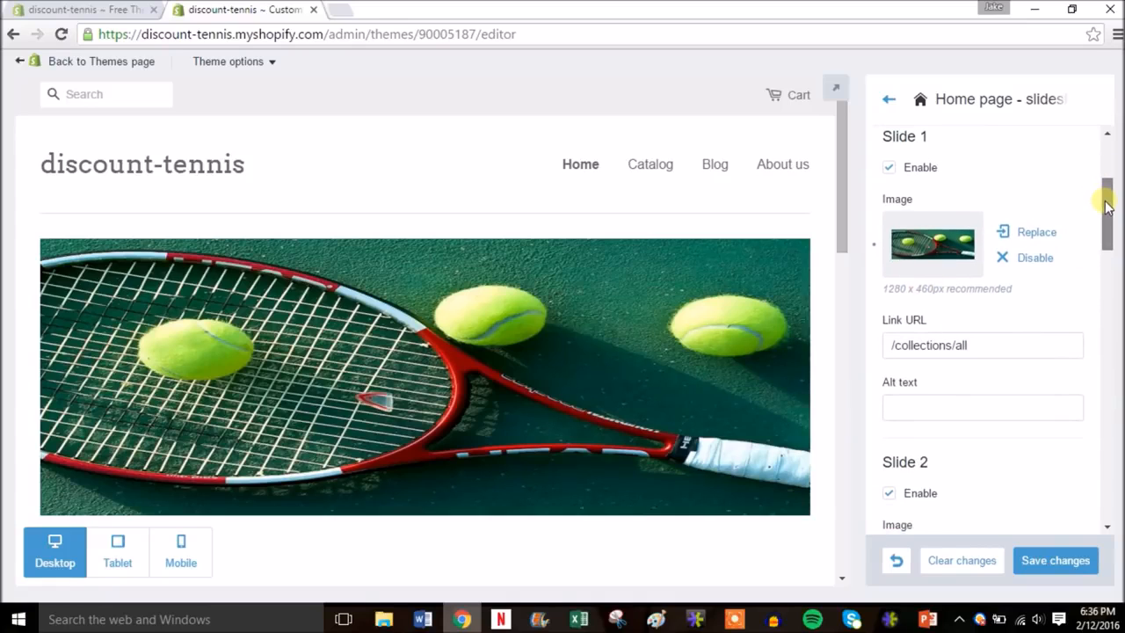
drag(1106, 205, 1107, 242)
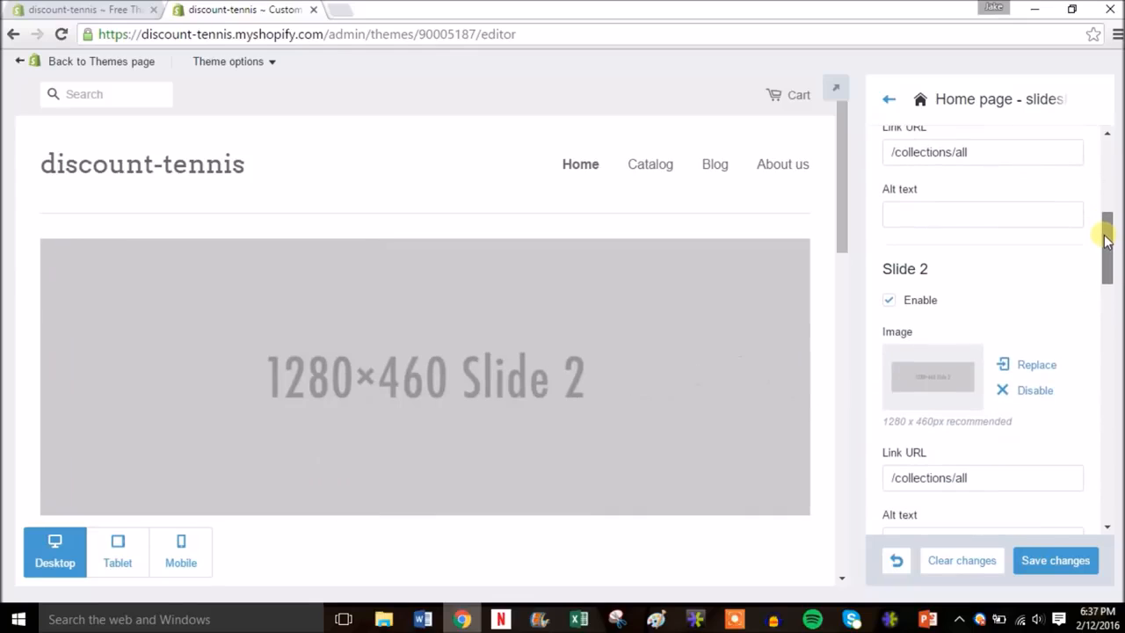
click(924, 380)
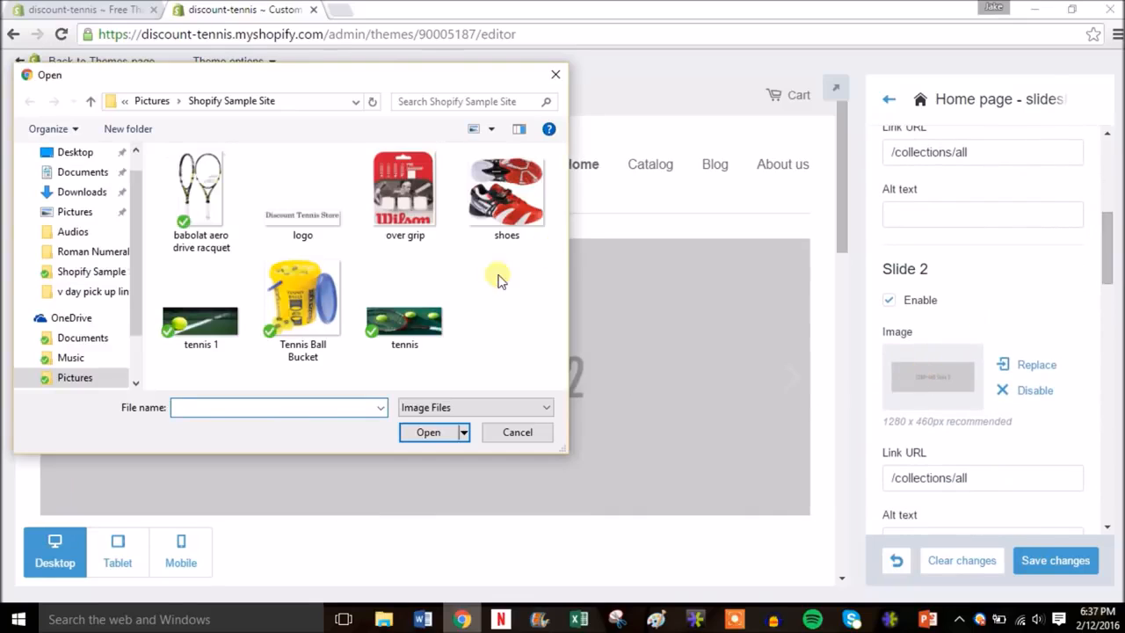
double_click(215, 325)
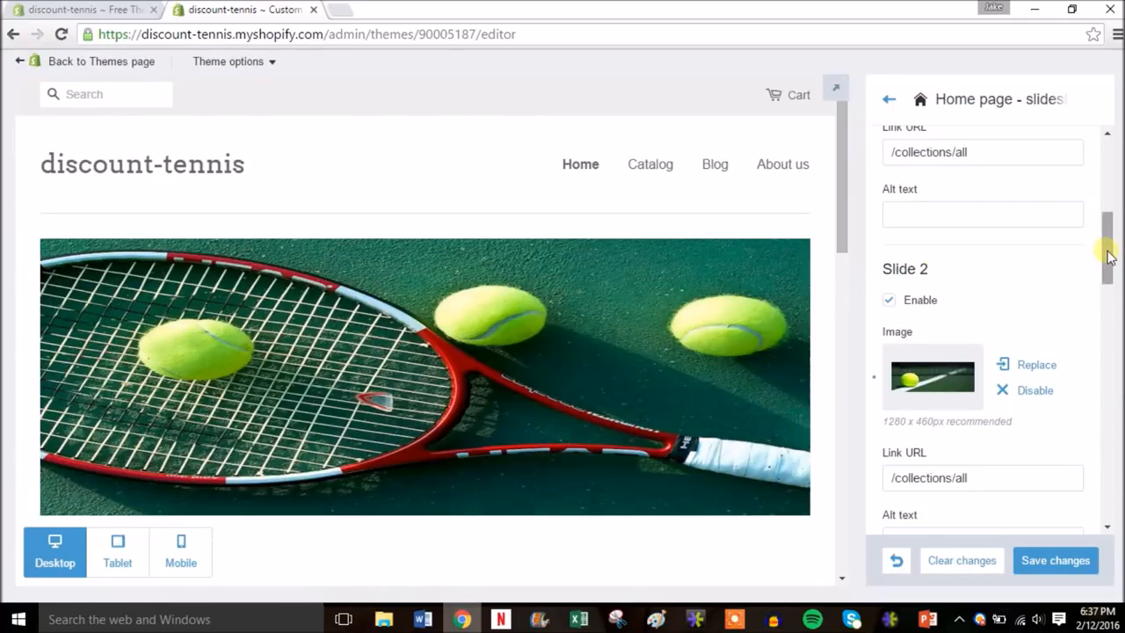
- Look over the remaining slide settings, save the slideshow changes and return to the theme's section list
drag(1109, 259, 1115, 431)
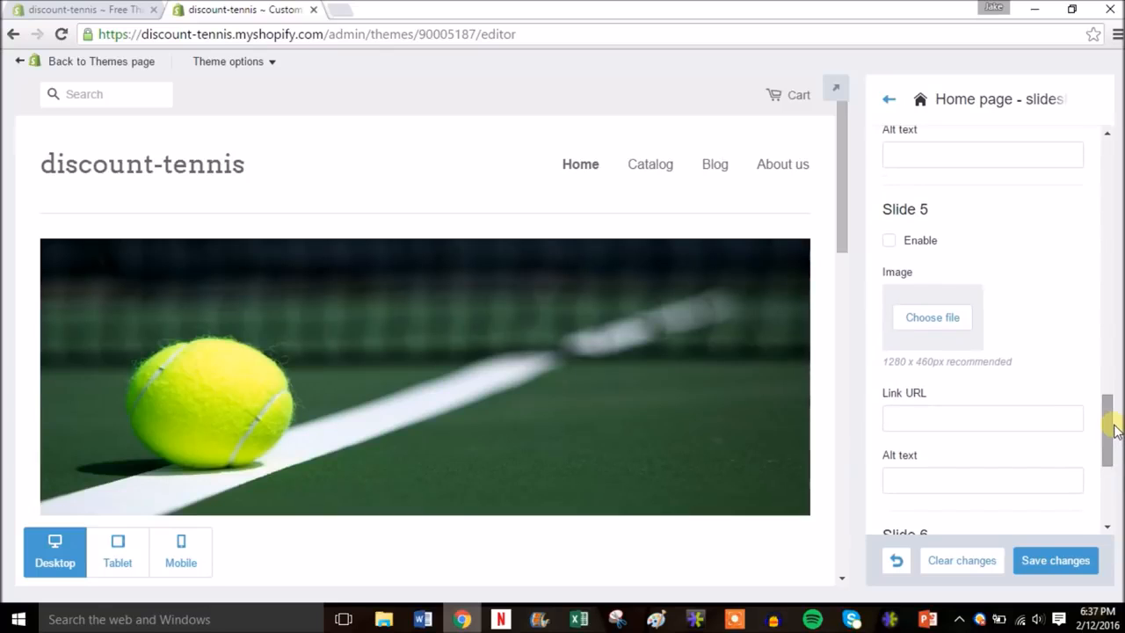
drag(1114, 431, 1119, 172)
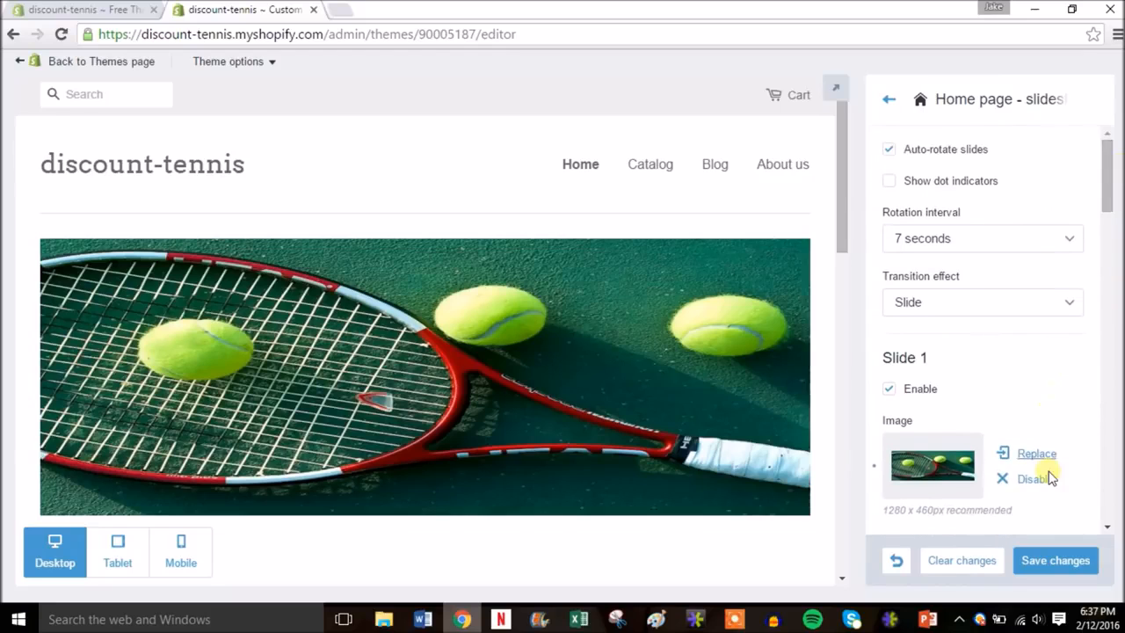
click(1051, 563)
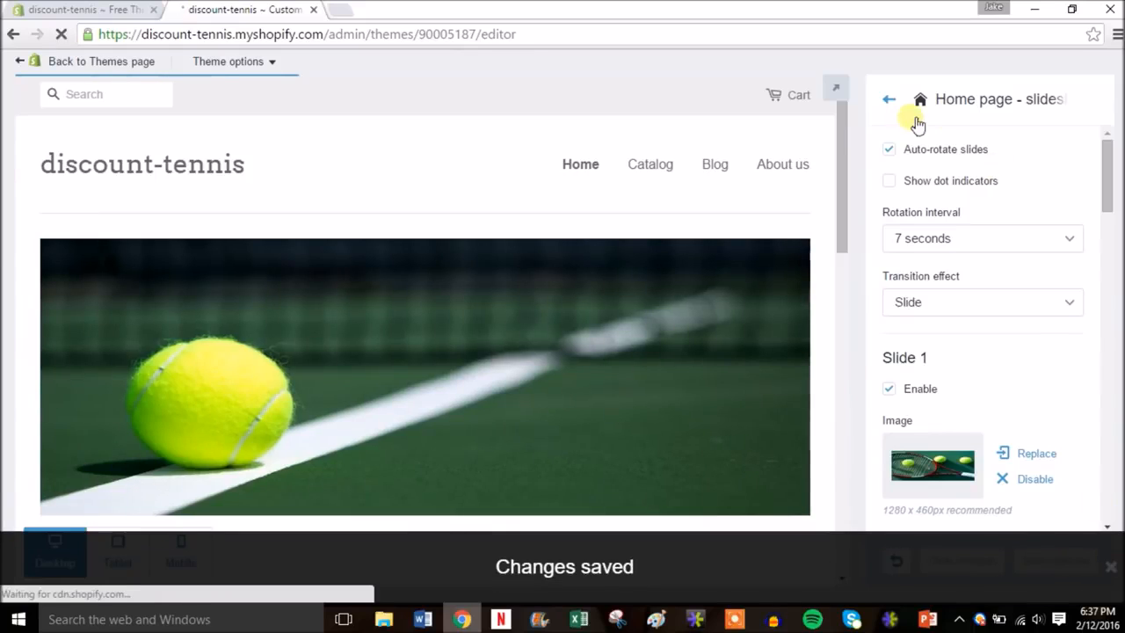
click(888, 100)
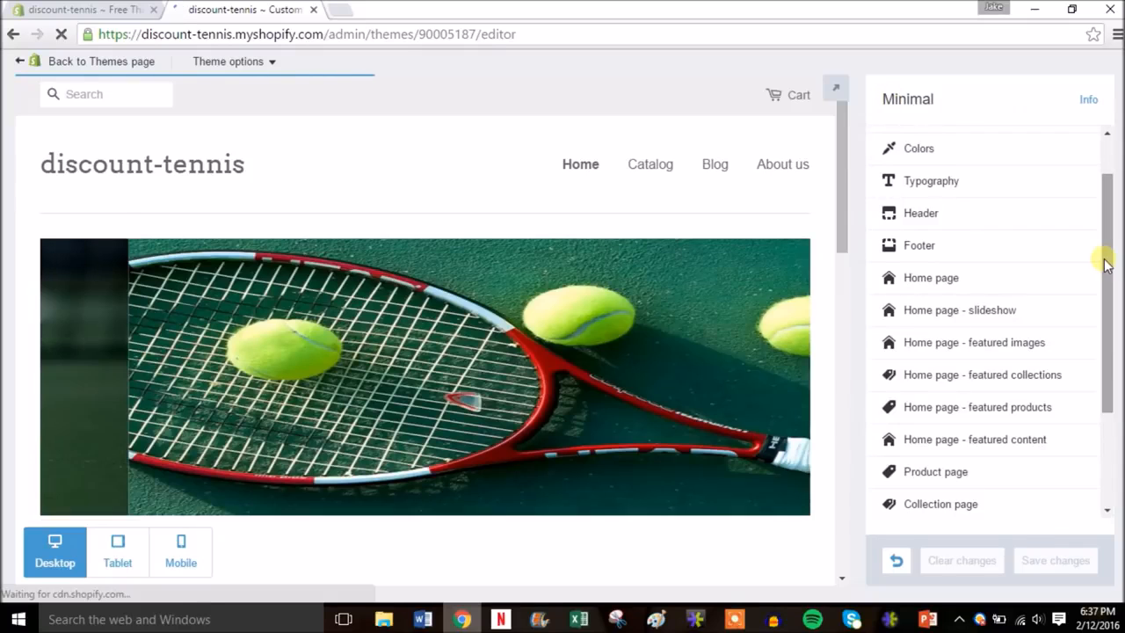
- Review the theme's social media account settings alongside the Follow Us links in the page footer, and return to the section list
drag(1105, 269, 1097, 286)
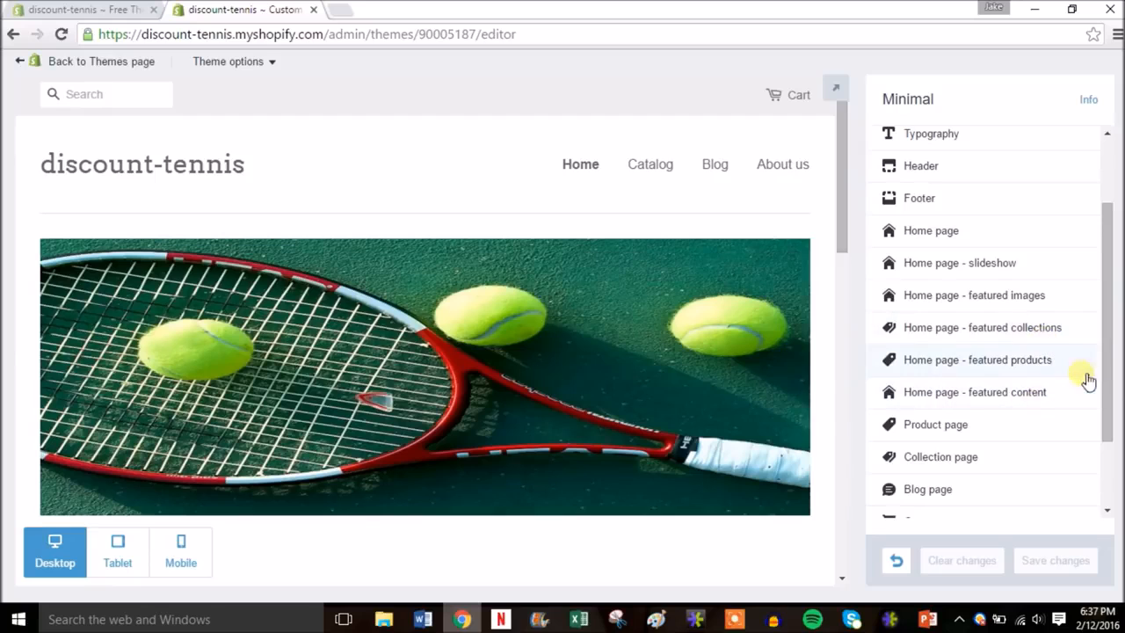
drag(1105, 373, 1105, 447)
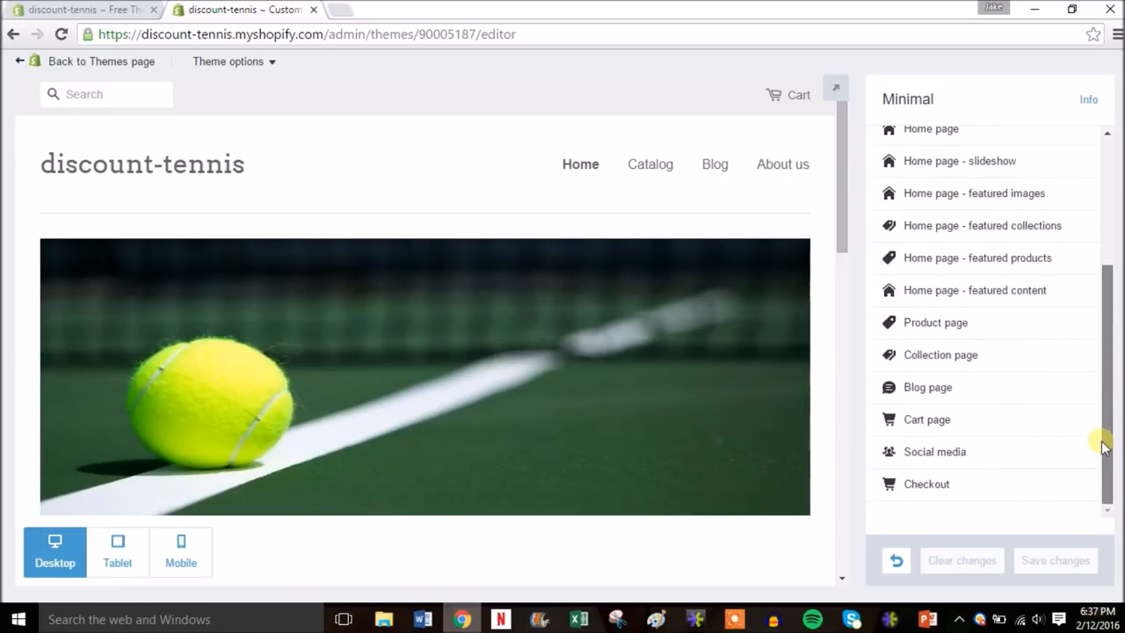
click(950, 454)
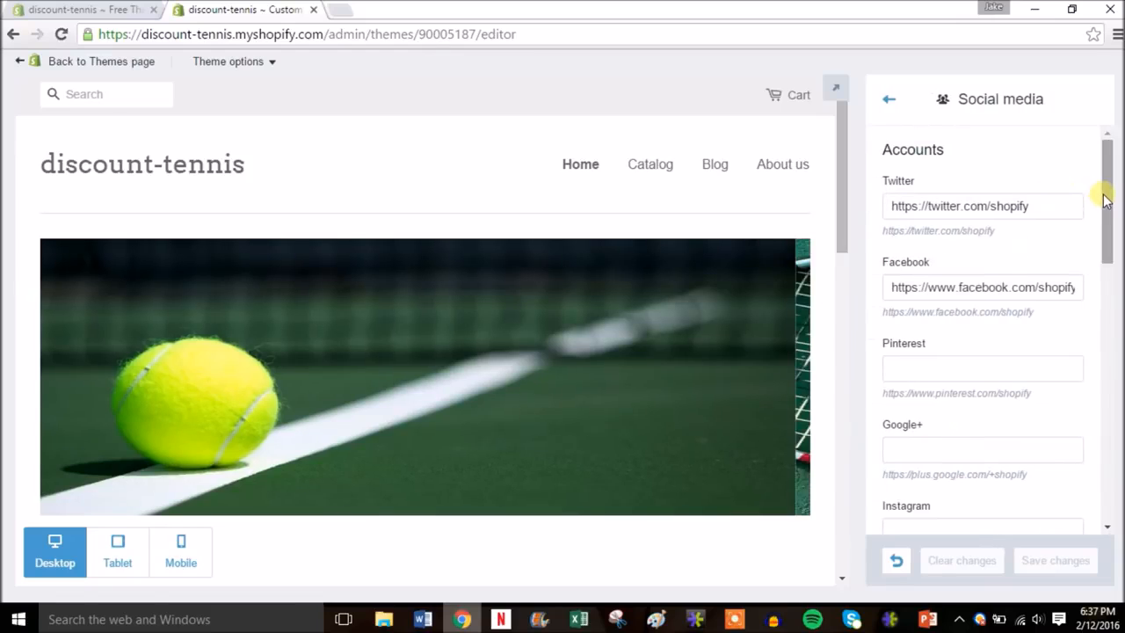
drag(846, 193, 829, 506)
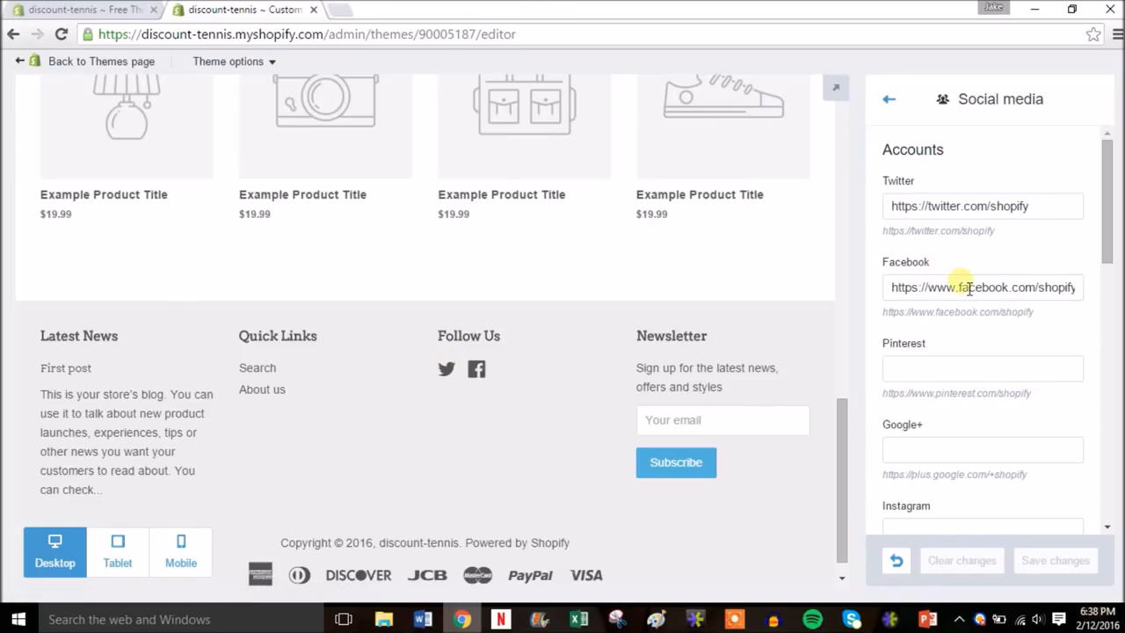
mouse_move(1112, 246)
mouse_down()
mouse_move(1107, 466)
mouse_move(1105, 226)
mouse_up()
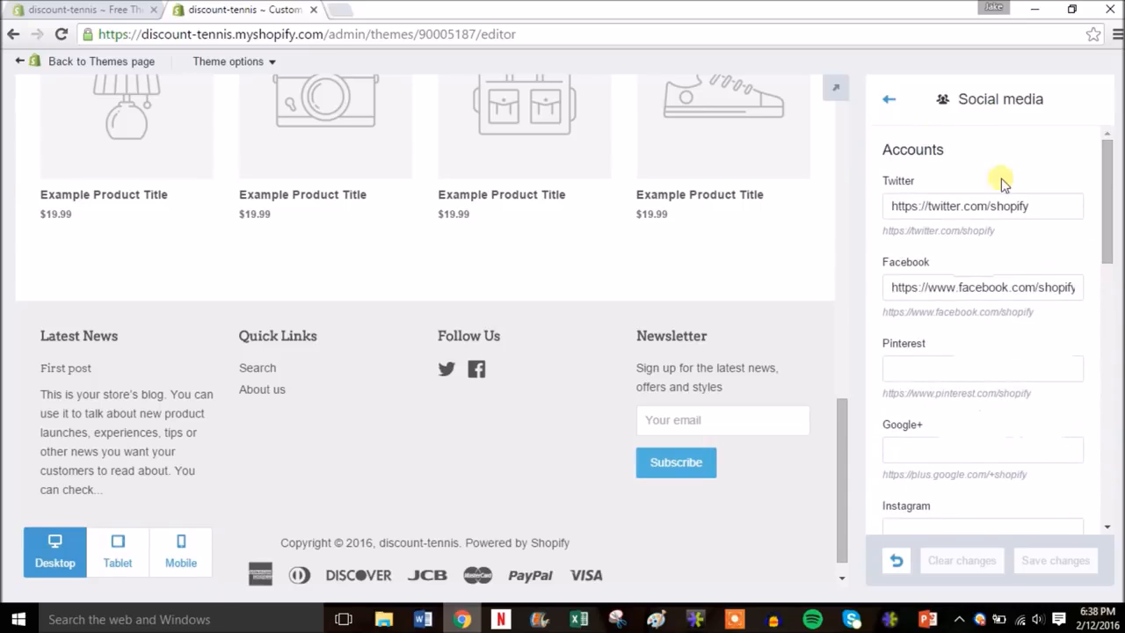
click(891, 102)
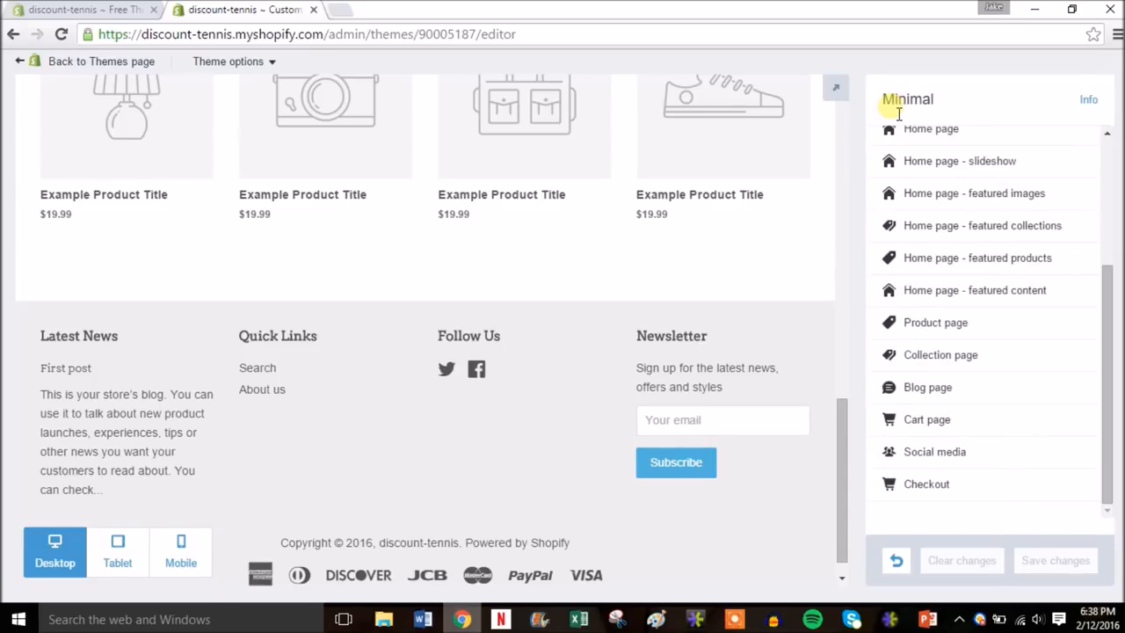
- Leave the theme editor for the store admin and open the store's general settings
drag(1108, 312, 1101, 136)
click(63, 64)
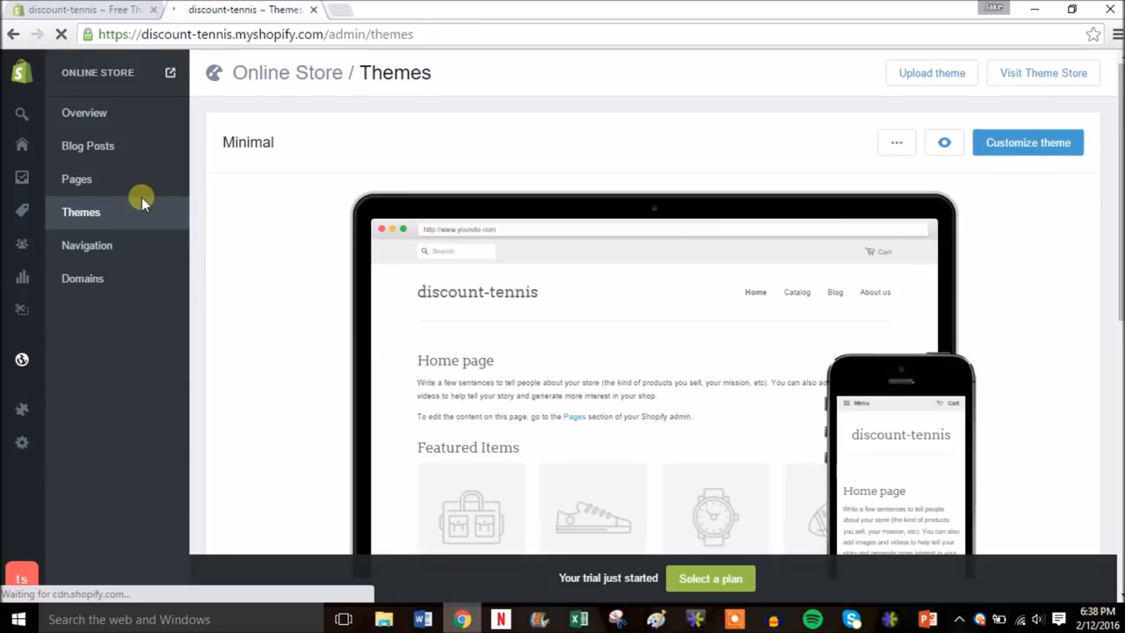
mouse_move(26, 318)
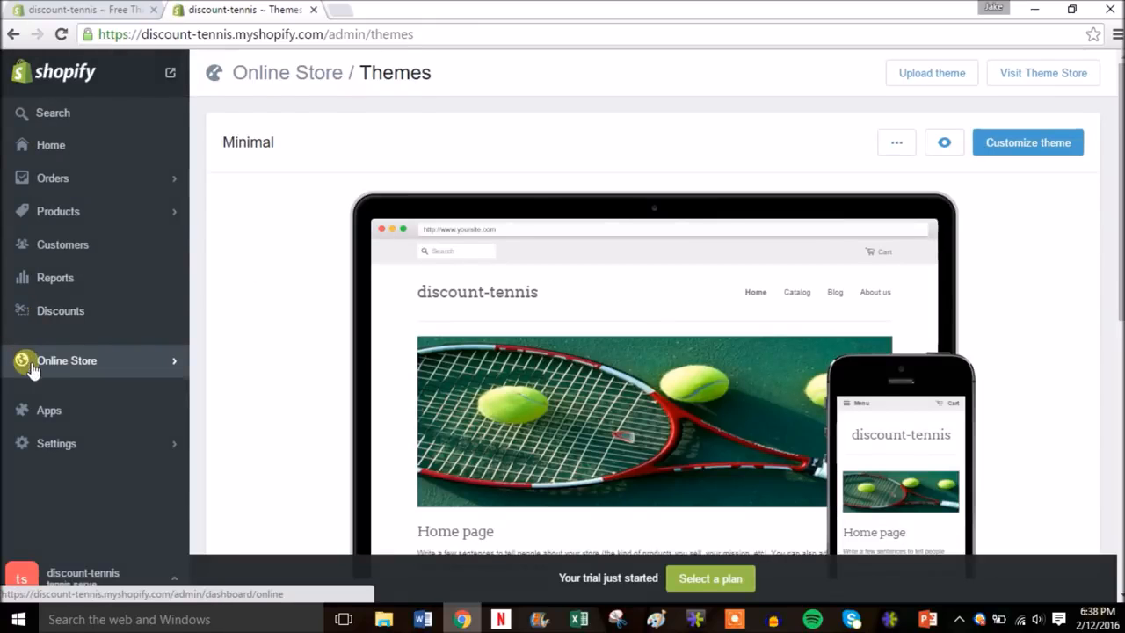
click(87, 448)
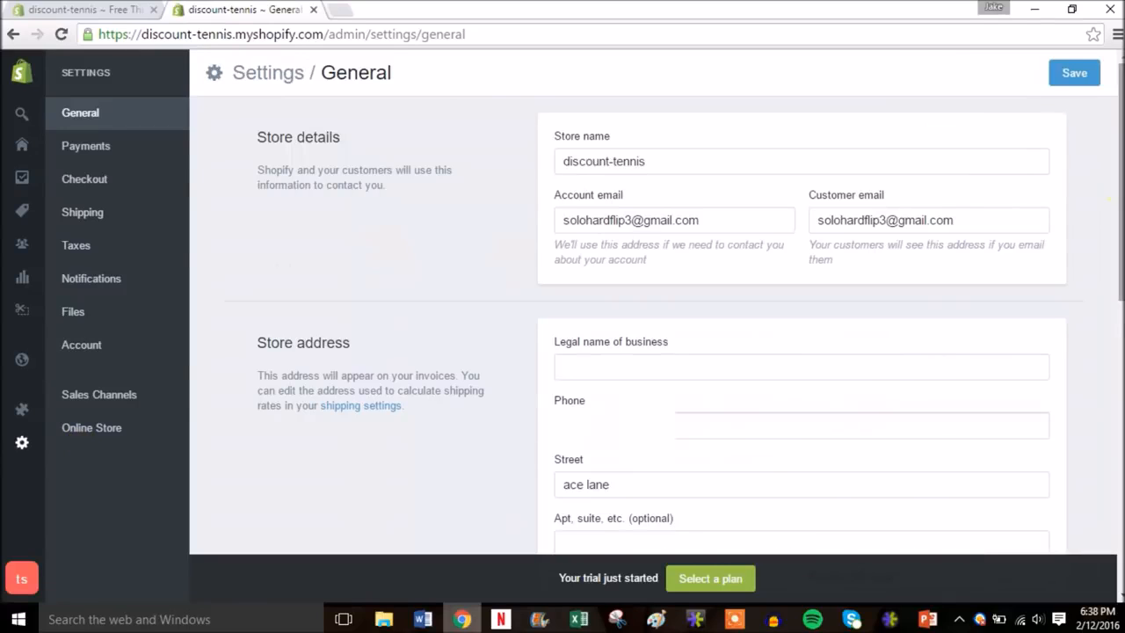
- In the payment settings, examine the business details form of the Shopify Payments account setup and return to the payment settings
click(118, 149)
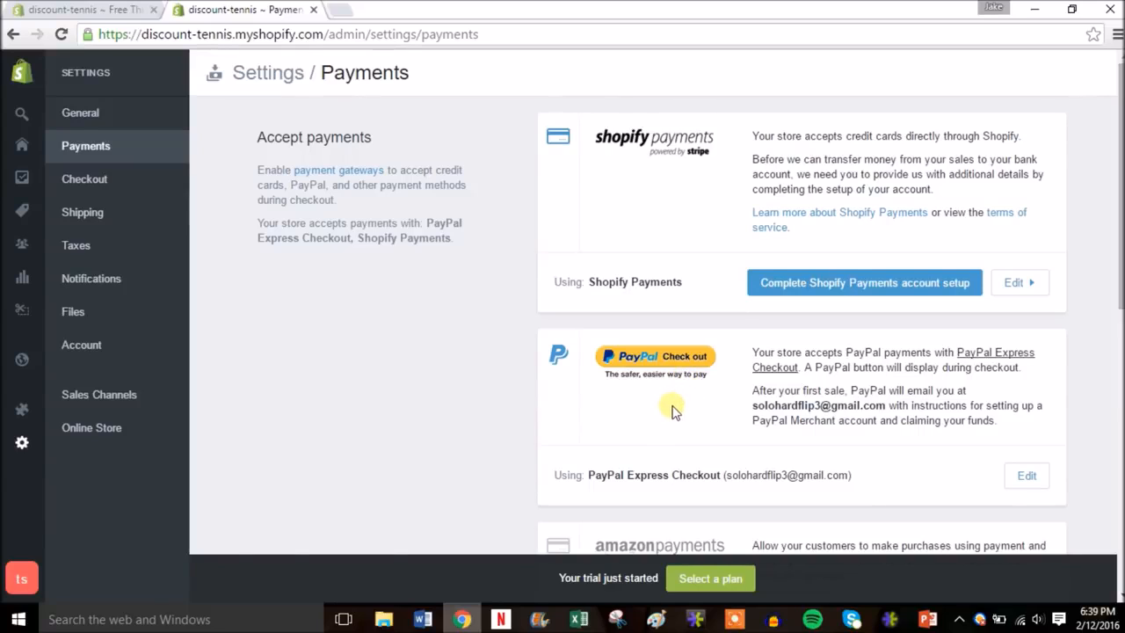
click(839, 284)
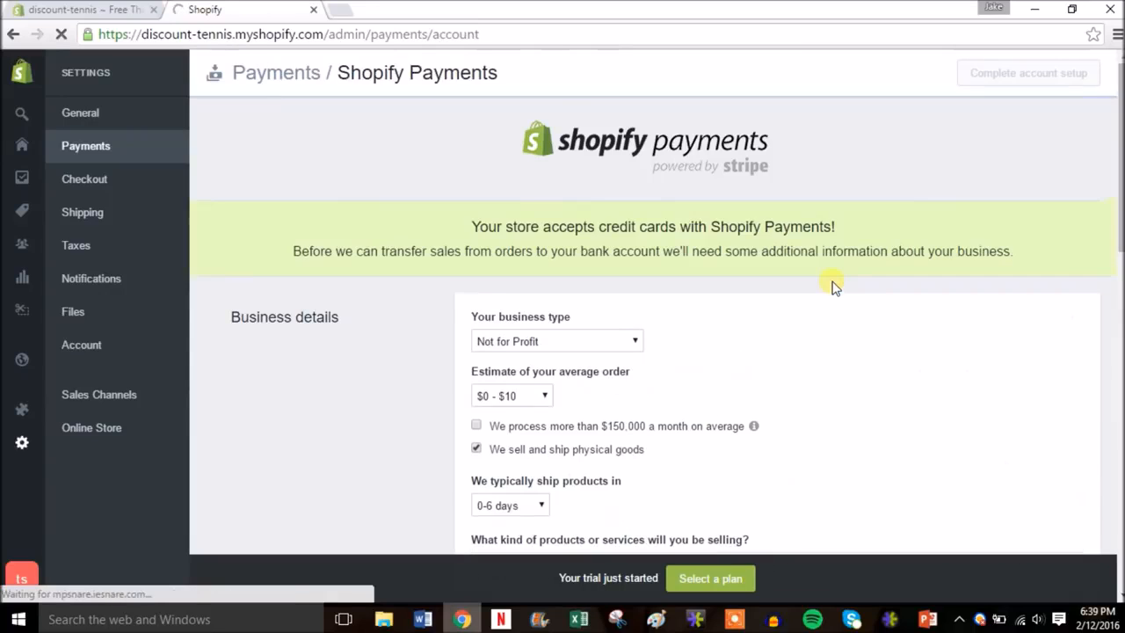
drag(1118, 172, 1119, 233)
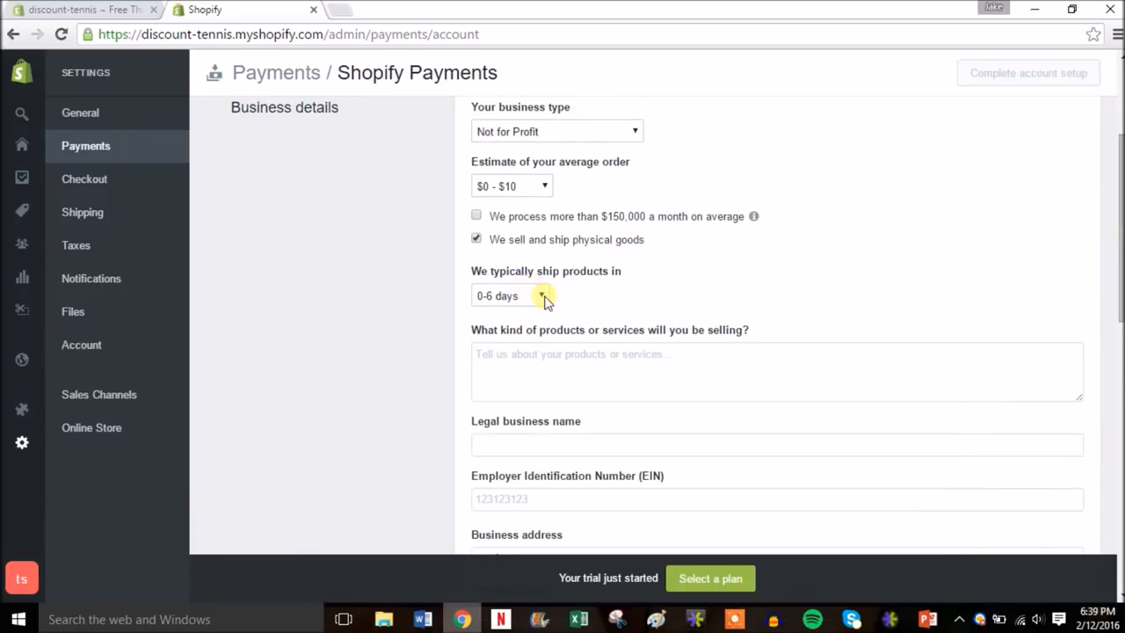
drag(1119, 234, 1119, 162)
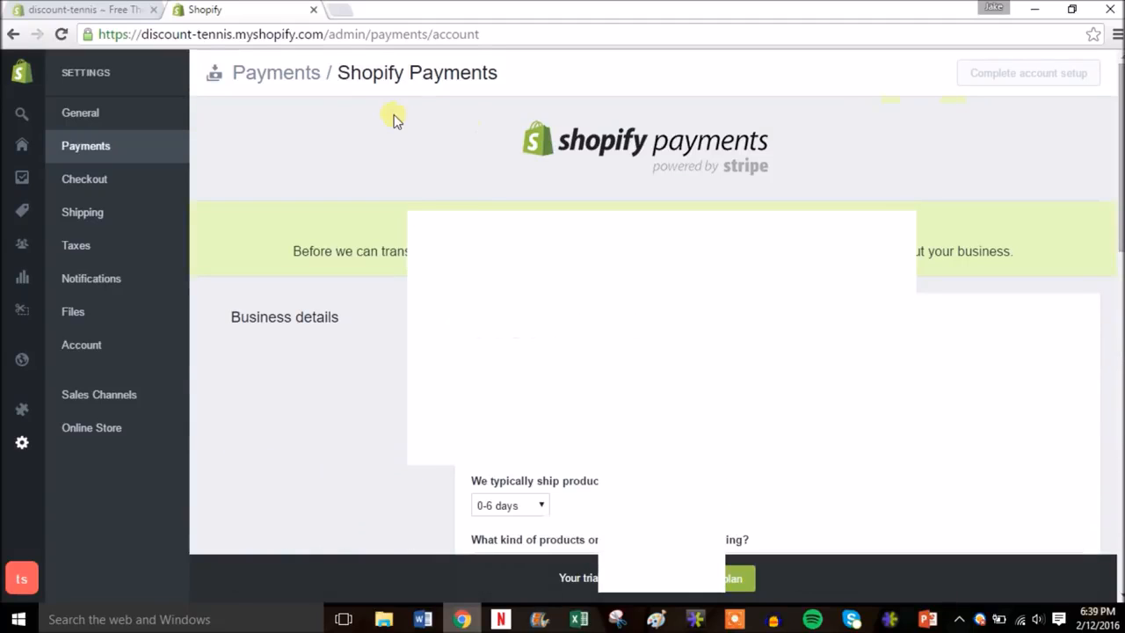
click(14, 35)
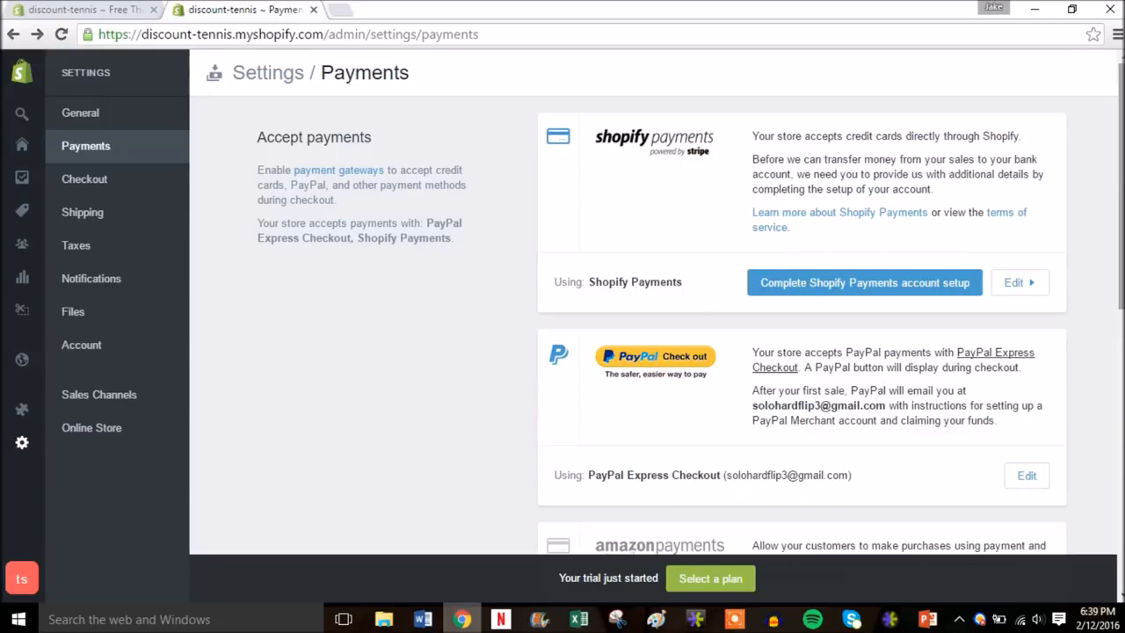
- Look through the other payment options, including Amazon Payments and the list of alternative payment methods
drag(1119, 173, 1117, 315)
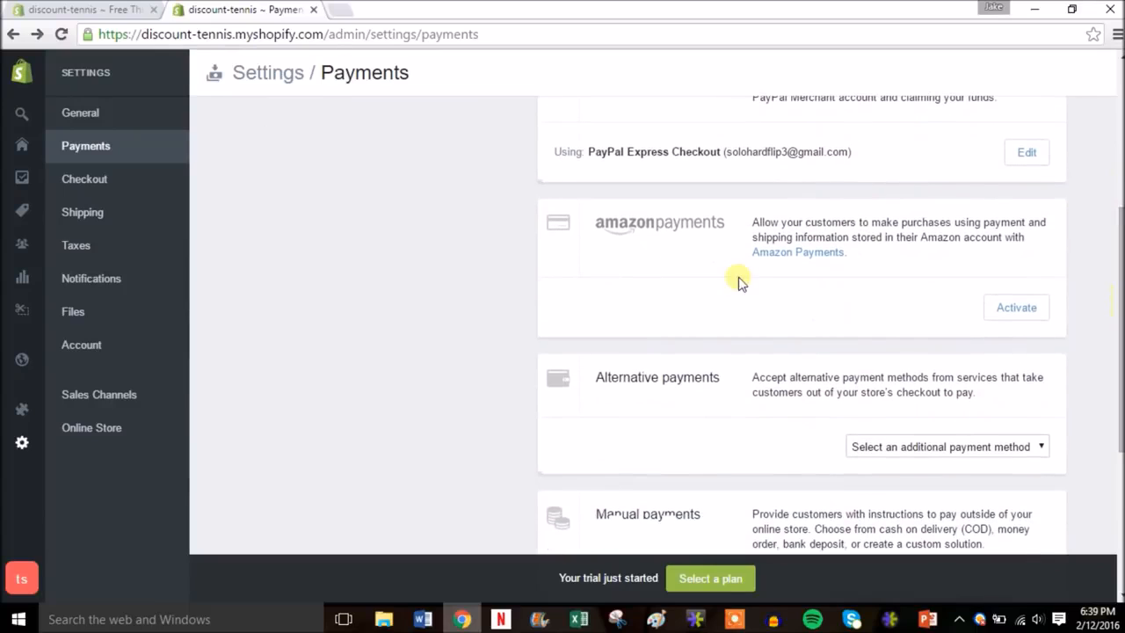
click(1015, 444)
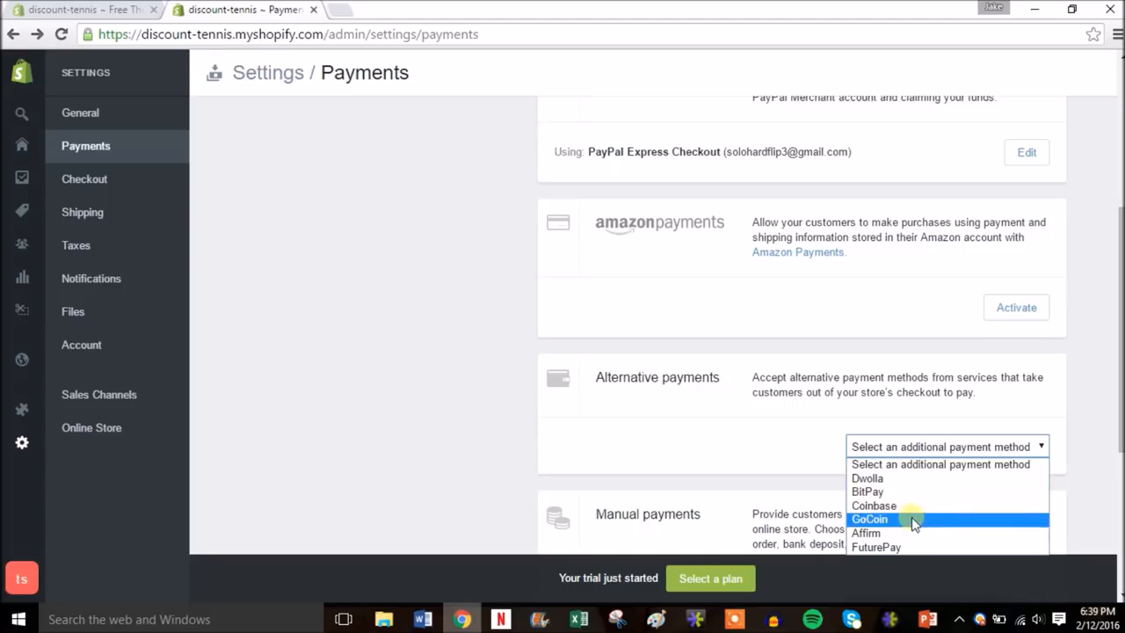
click(1085, 361)
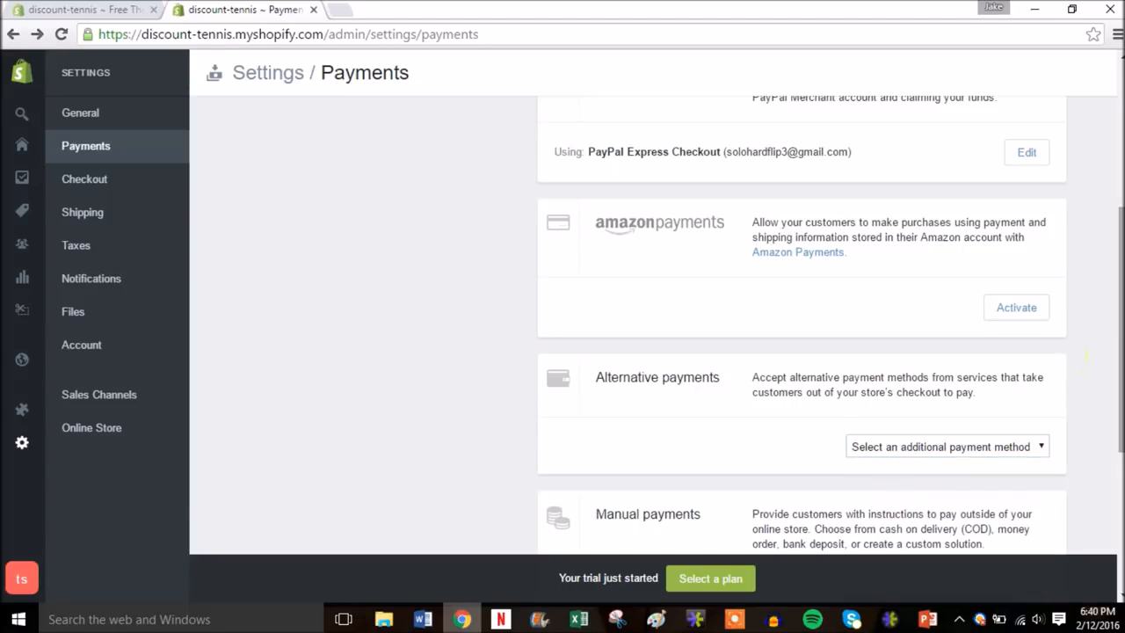
drag(1121, 425, 1121, 279)
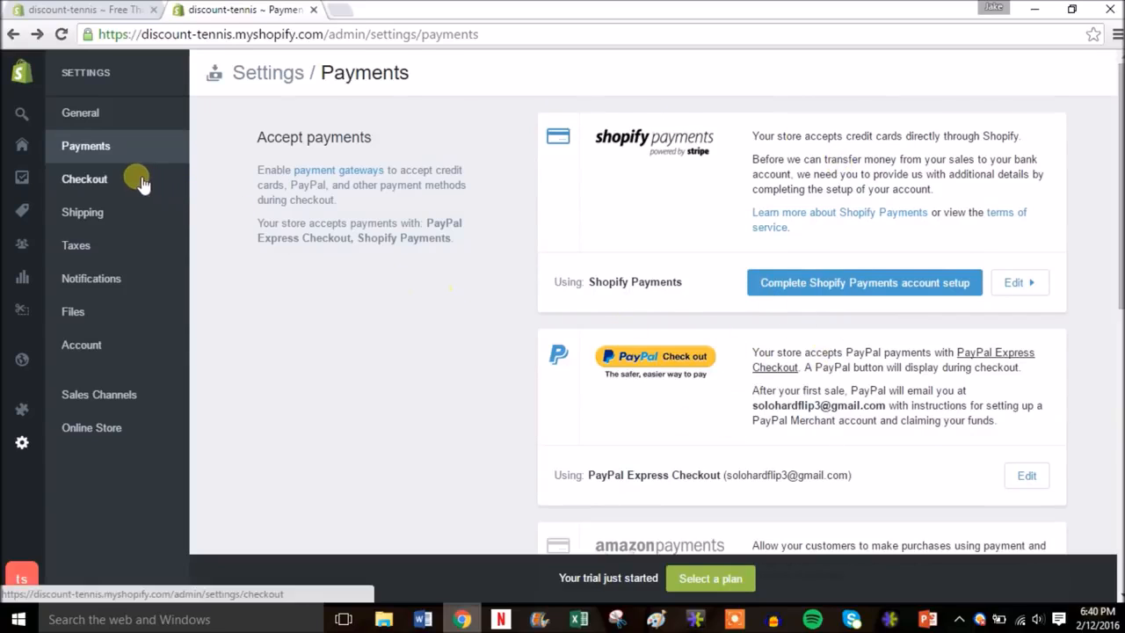
- Make customer accounts optional in the store's checkout settings
click(101, 182)
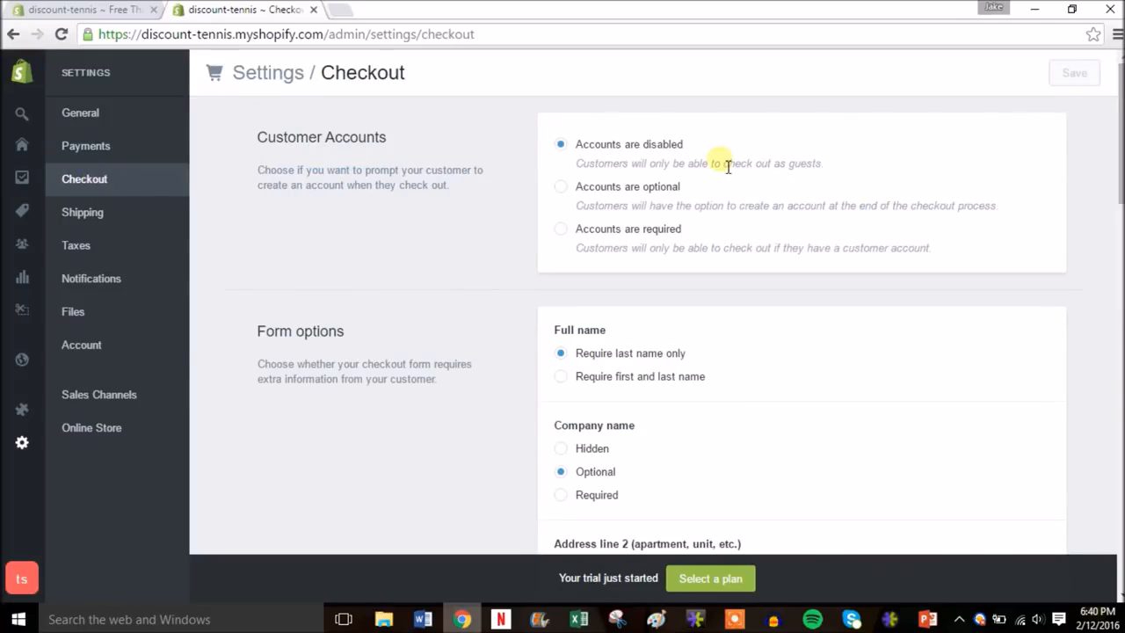
click(617, 194)
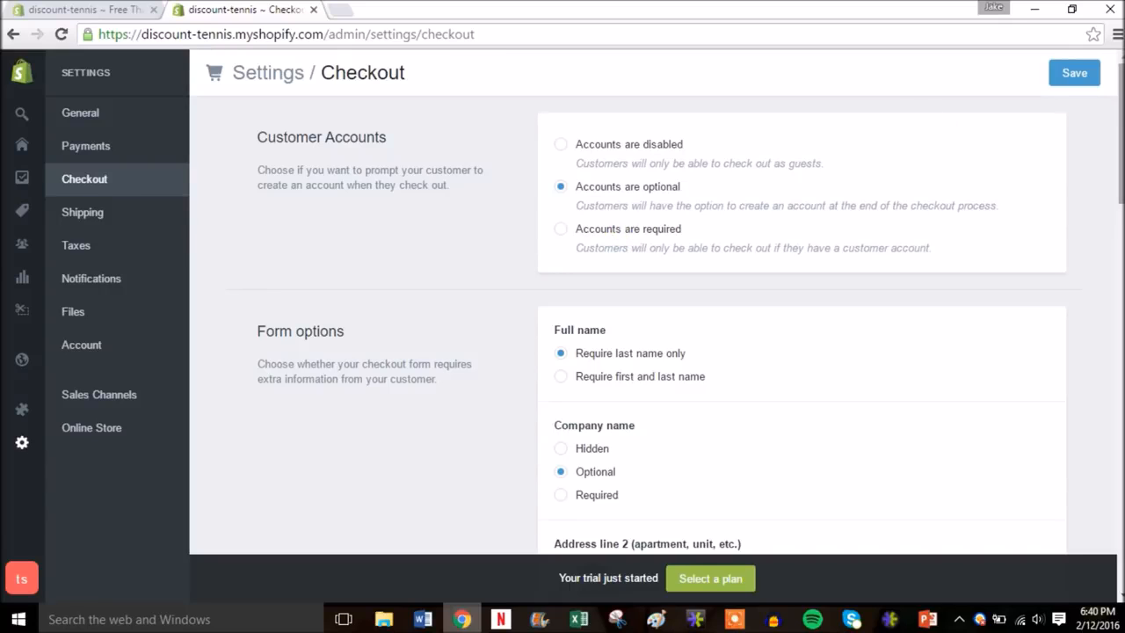
- Review the checkout form options, order processing choices, and the additional content and scripts field
scroll(632, 236, down, 2)
scroll(685, 219, down, 2)
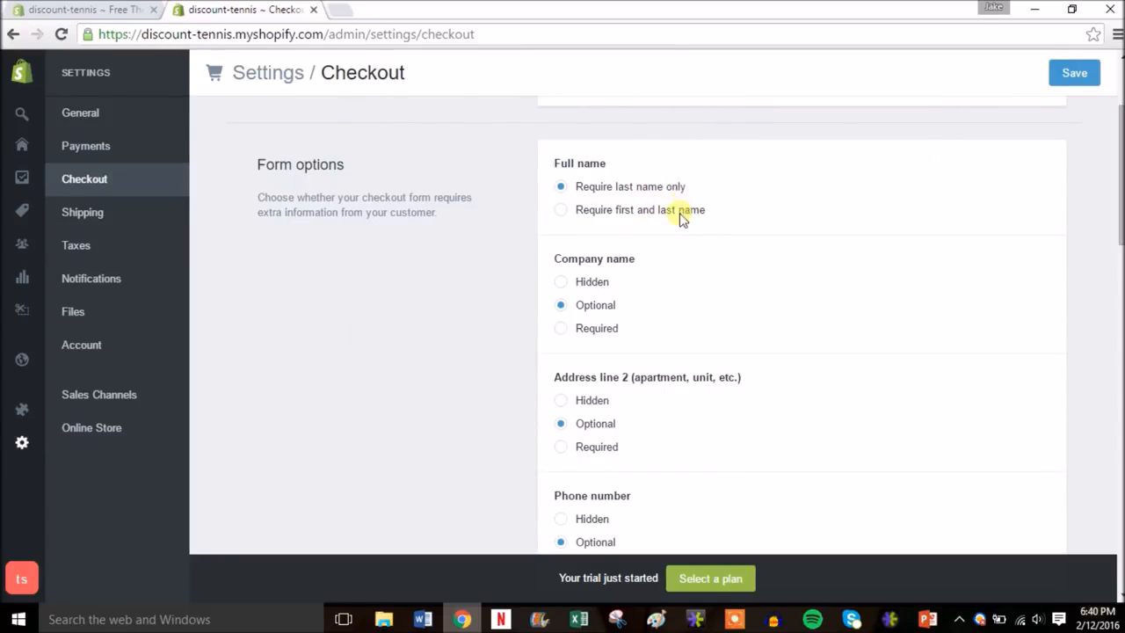
scroll(802, 325, down, 3)
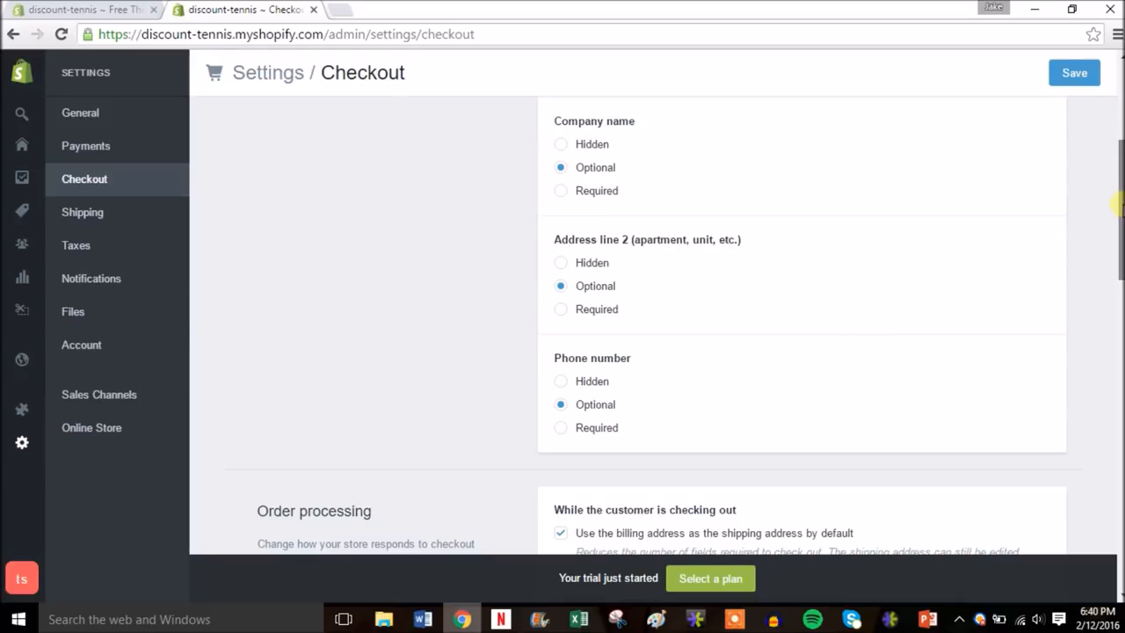
scroll(1120, 205, down, 4)
scroll(1120, 204, down, 2)
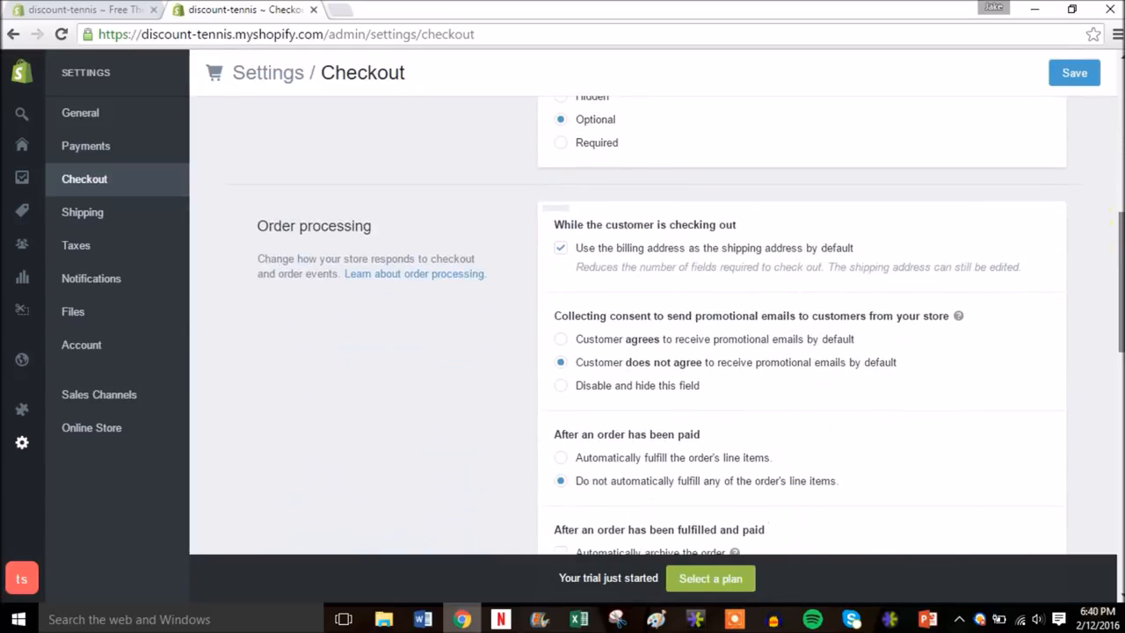
scroll(1120, 204, down, 5)
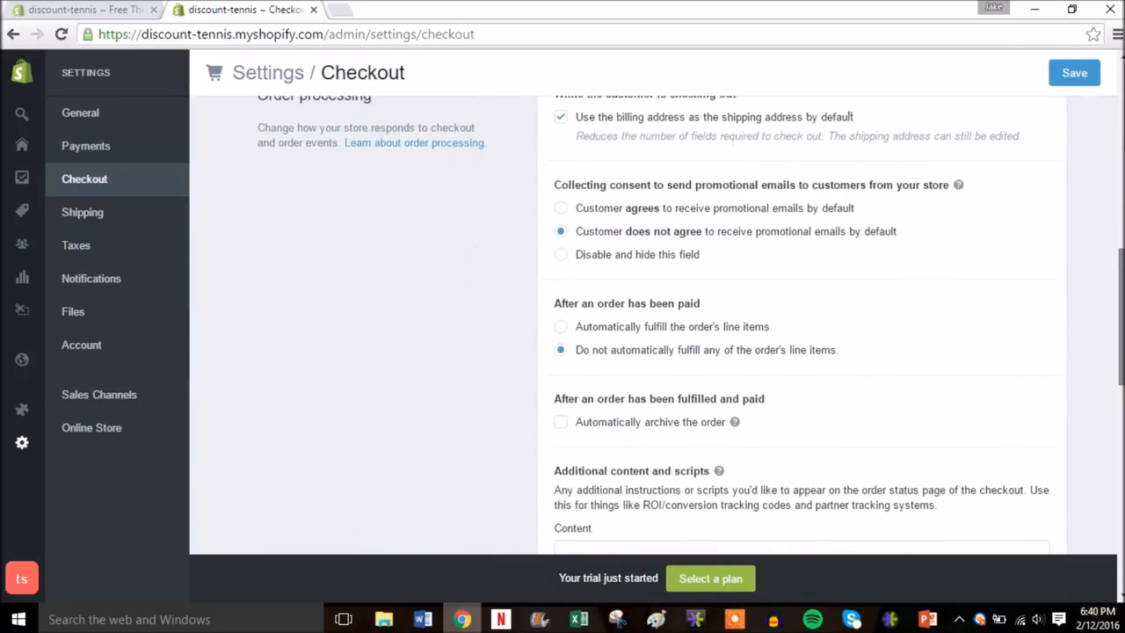
scroll(1117, 393, down, 6)
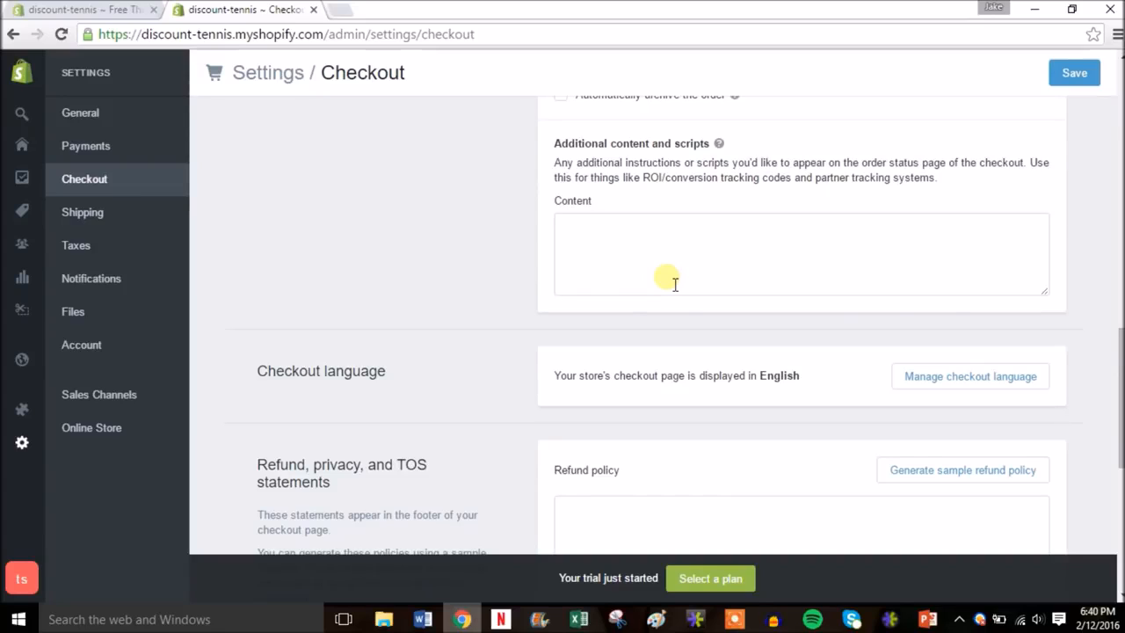
click(667, 274)
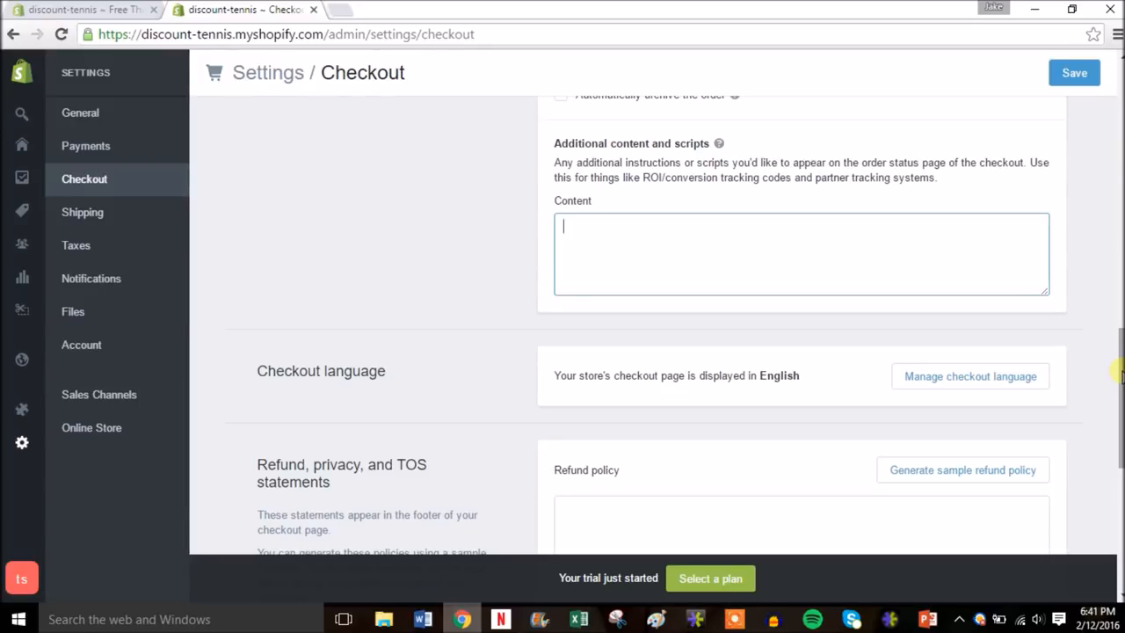
- Generate the sample refund policy, privacy policy and terms of service for the store's checkout
drag(1121, 375, 1119, 463)
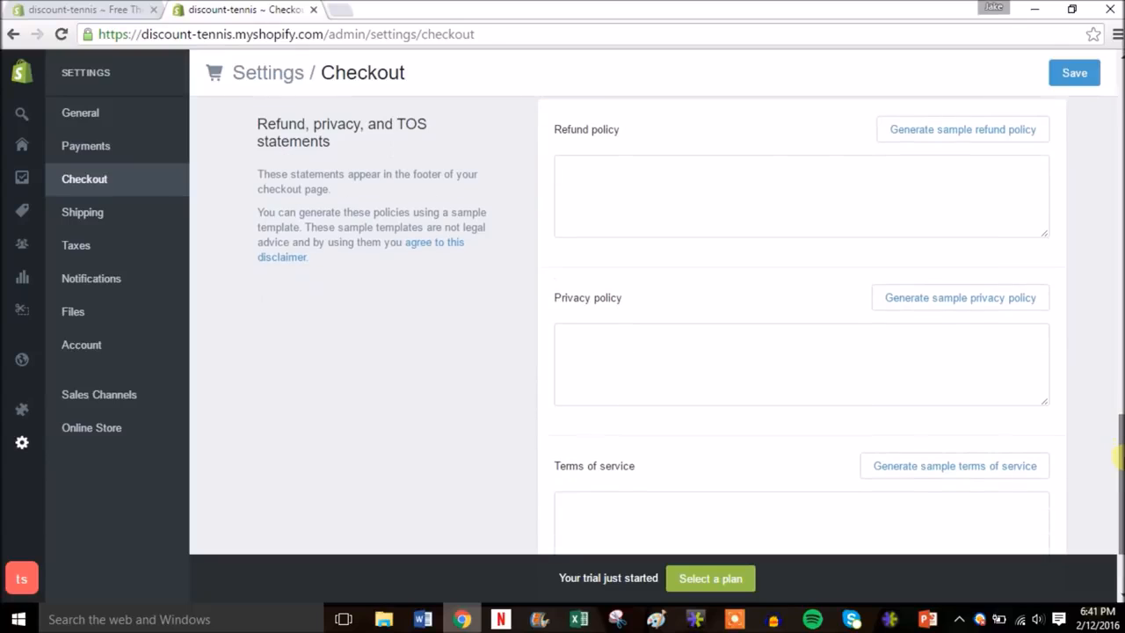
click(903, 132)
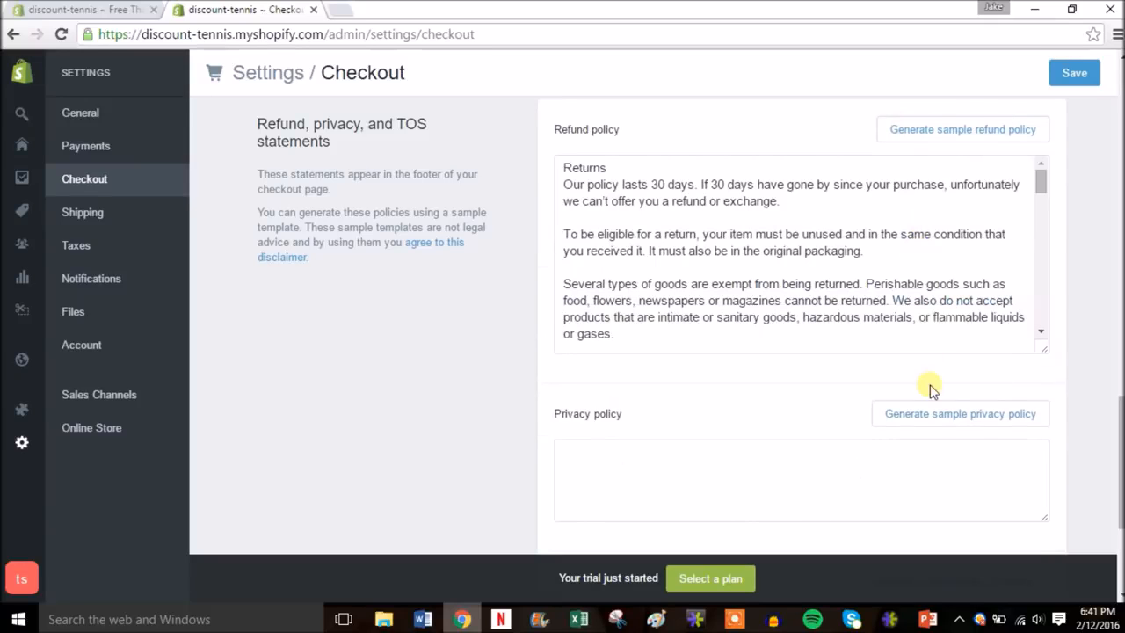
click(933, 418)
drag(1120, 443, 1118, 537)
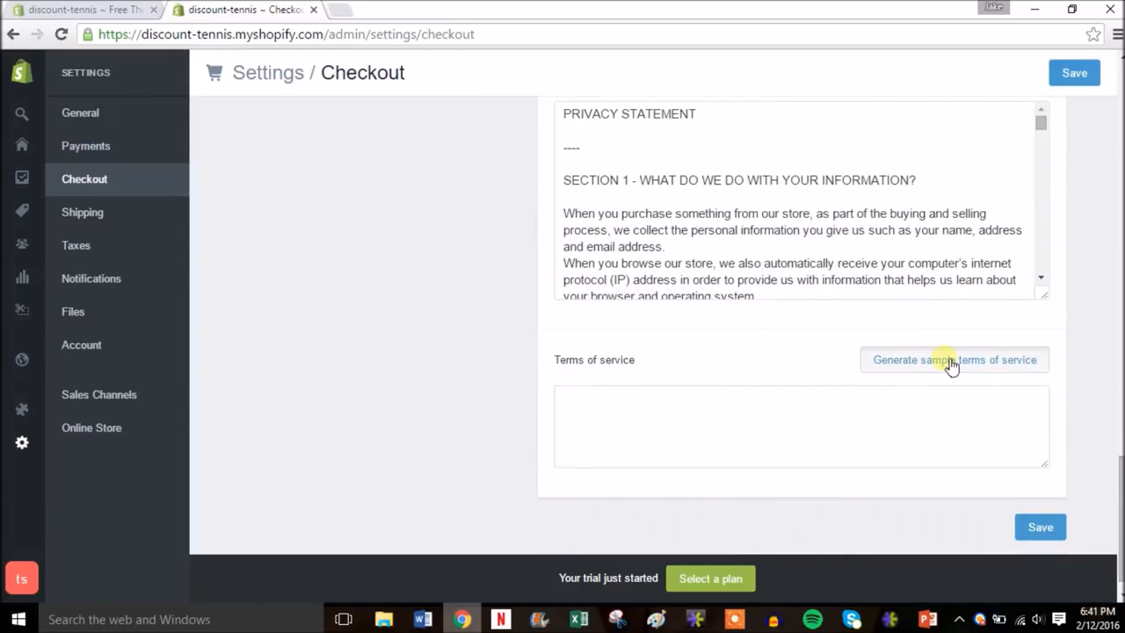
click(949, 366)
- Copy the generated privacy policy text and save the checkout settings
drag(1119, 474, 1115, 429)
mouse_move(1041, 336)
mouse_down()
mouse_move(1041, 481)
mouse_move(1035, 382)
mouse_move(1049, 332)
mouse_up()
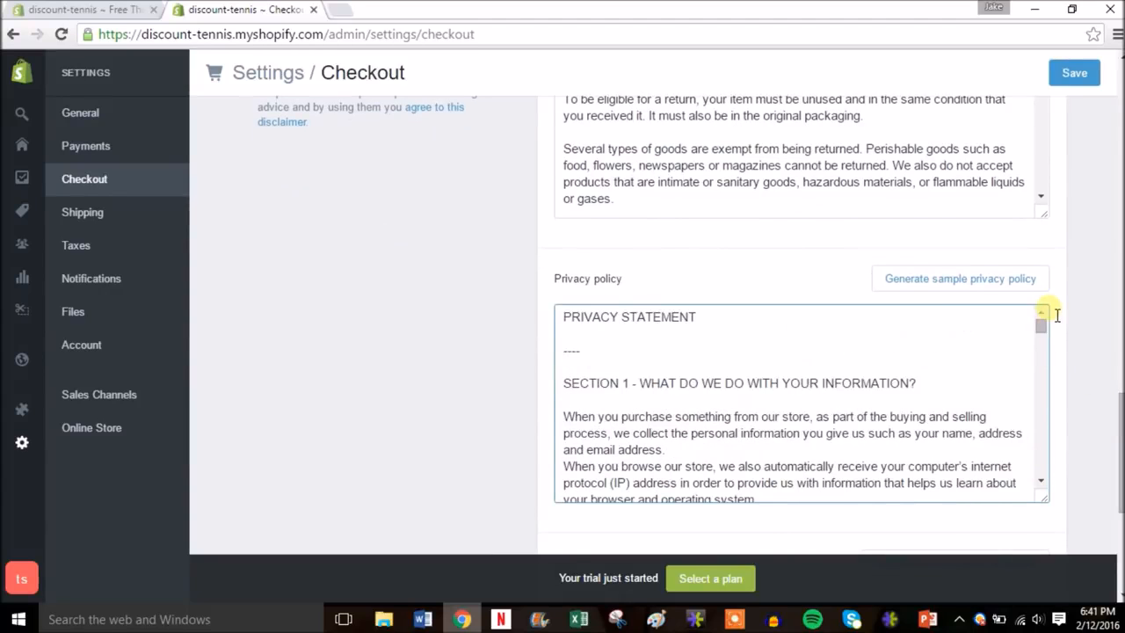
drag(567, 323, 745, 406)
drag(1120, 439, 1117, 330)
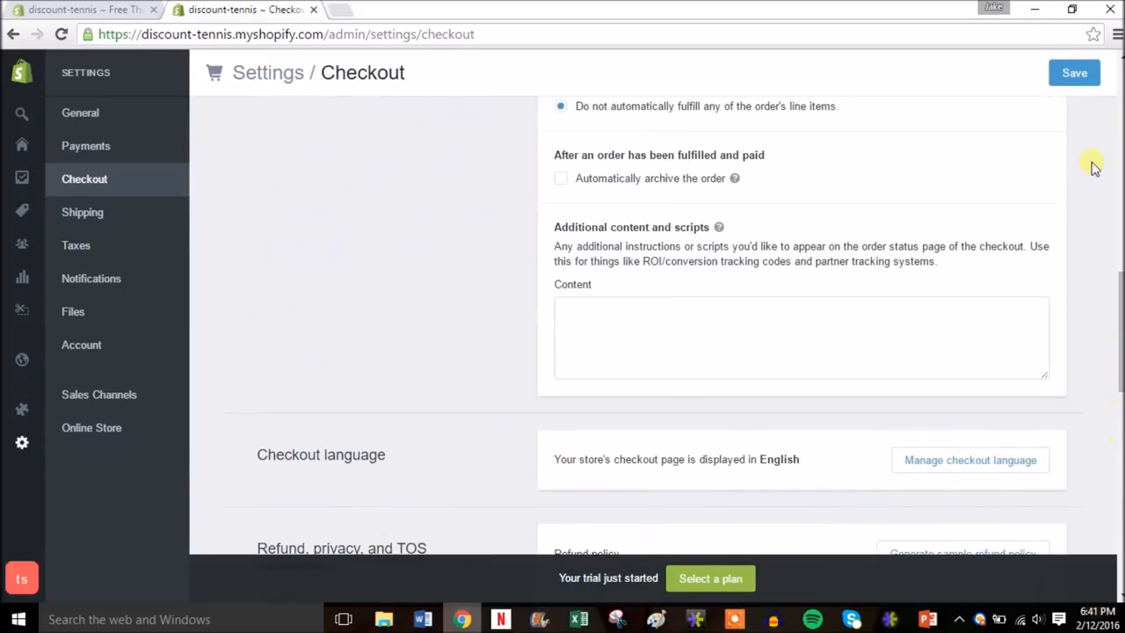
click(1075, 74)
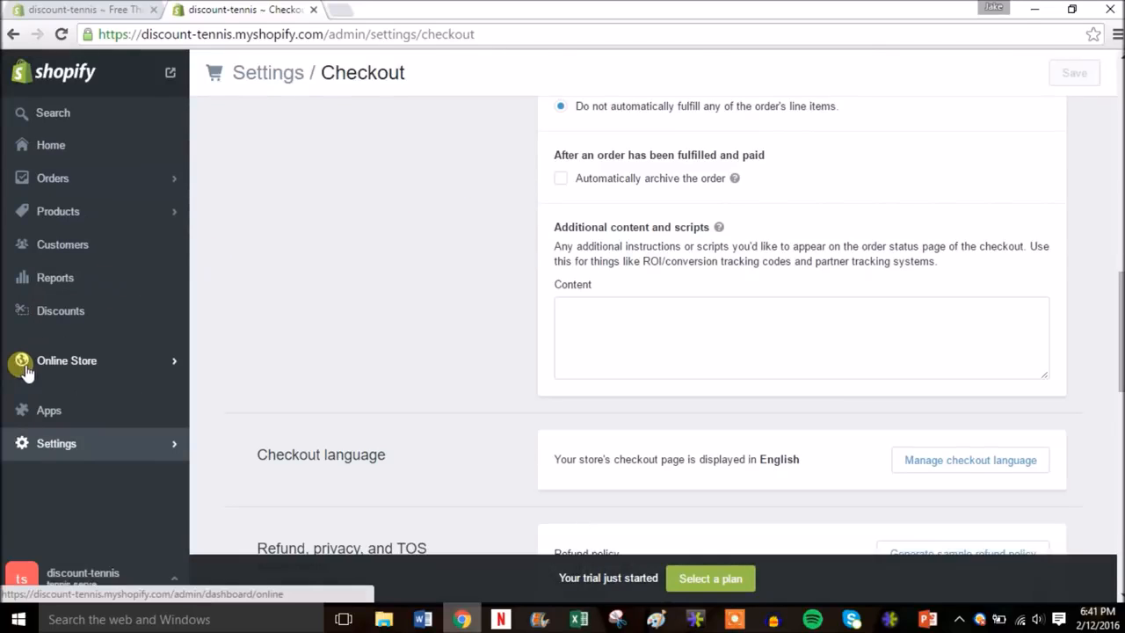
- Add a new online store page titled "Privacy Policy"
click(27, 368)
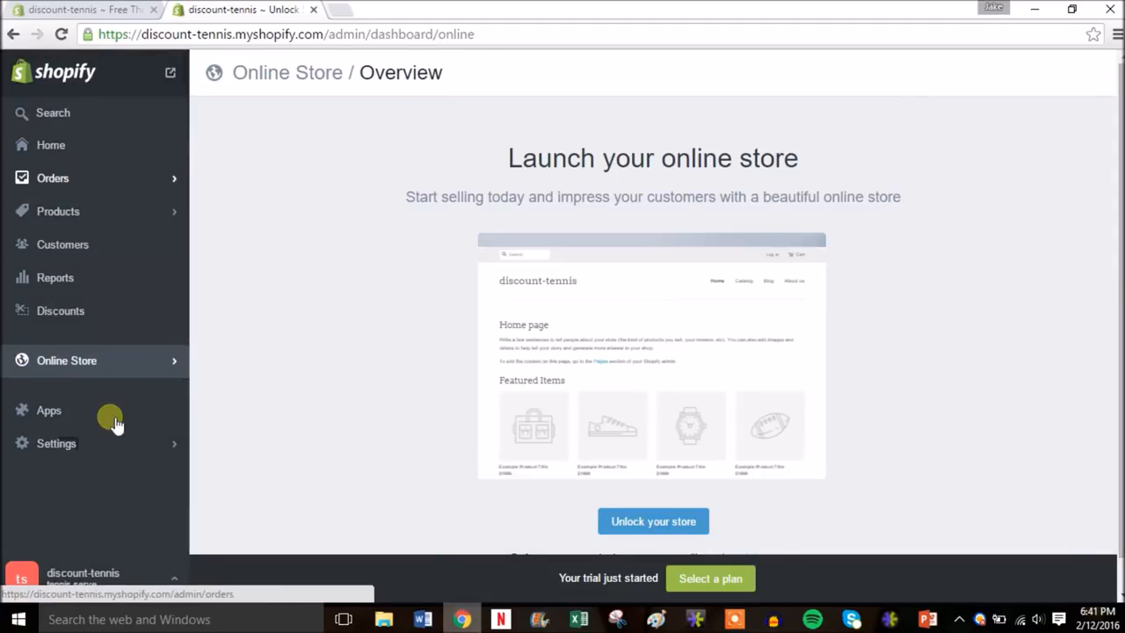
click(170, 365)
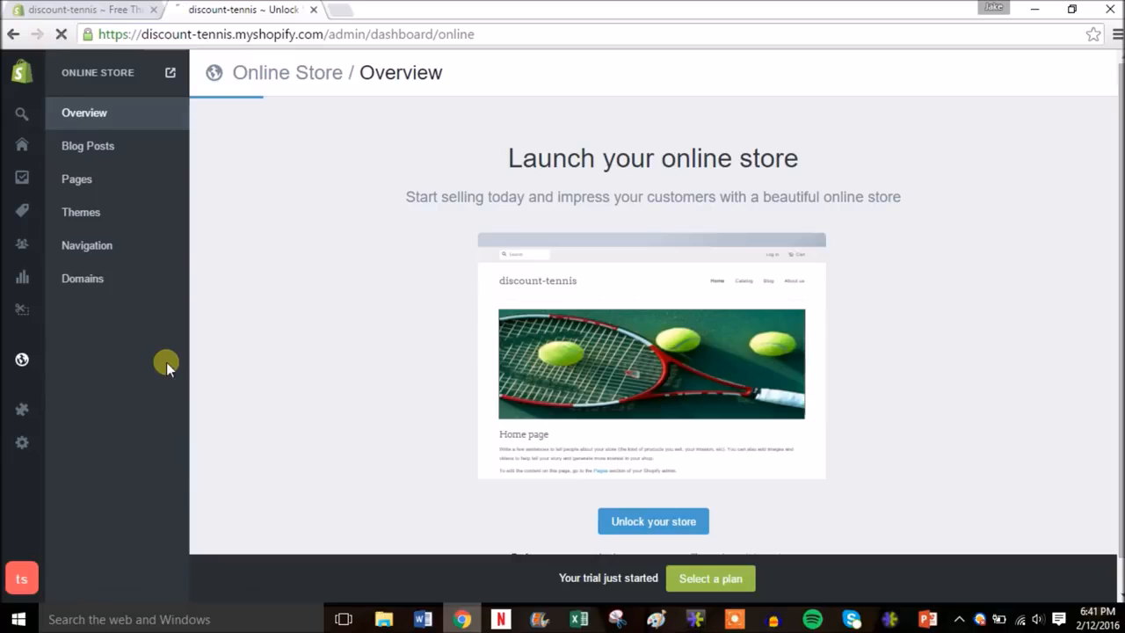
click(80, 182)
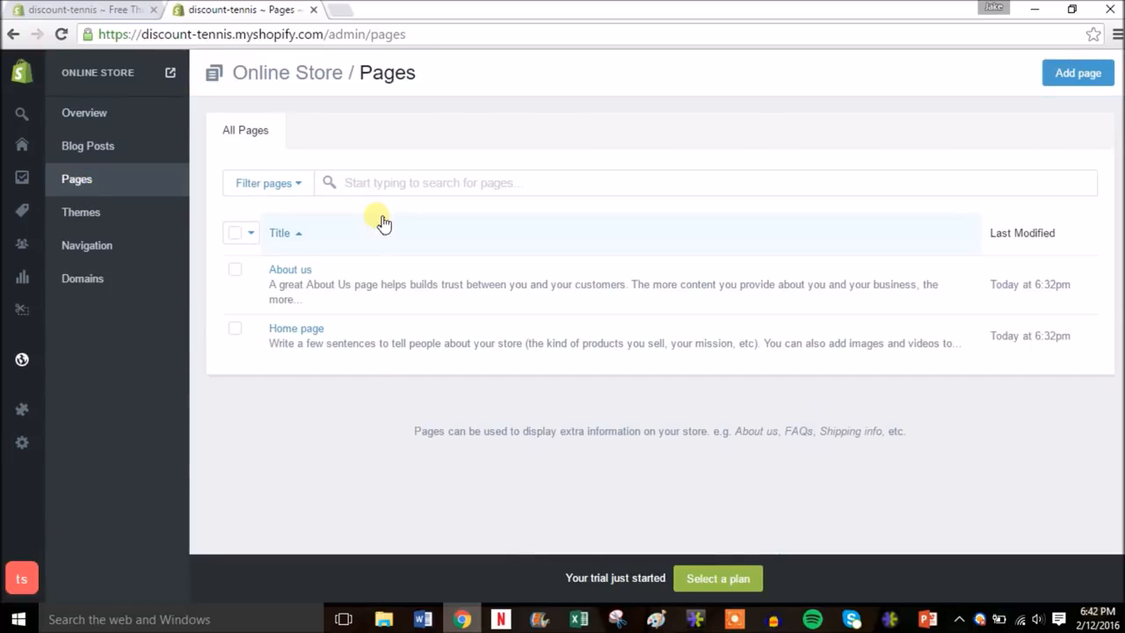
click(1079, 73)
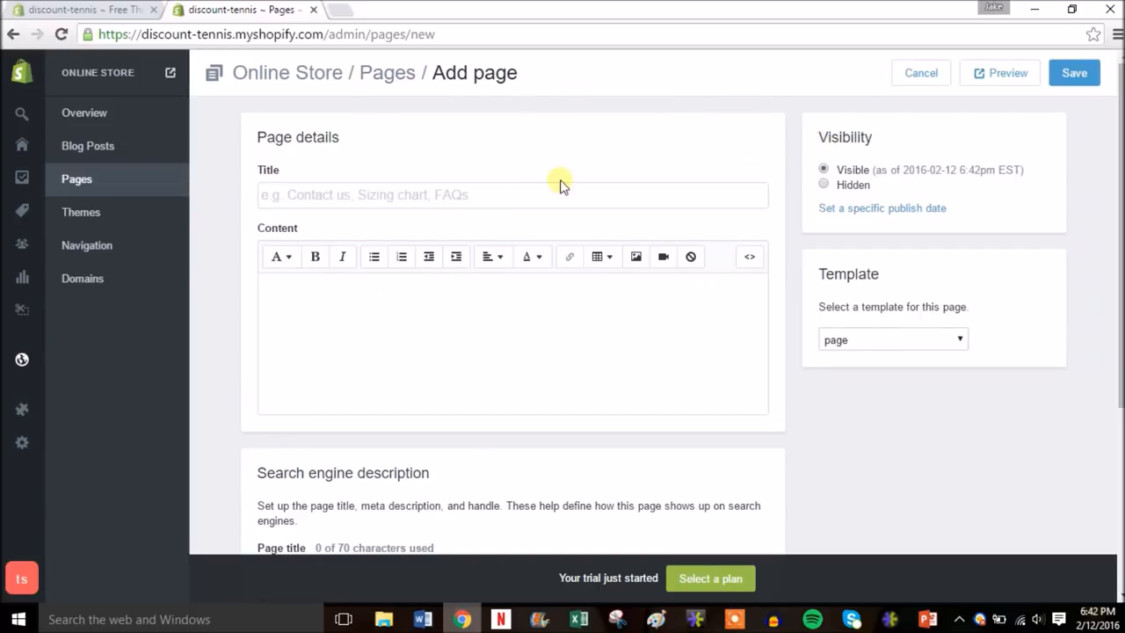
click(519, 197)
text(P)
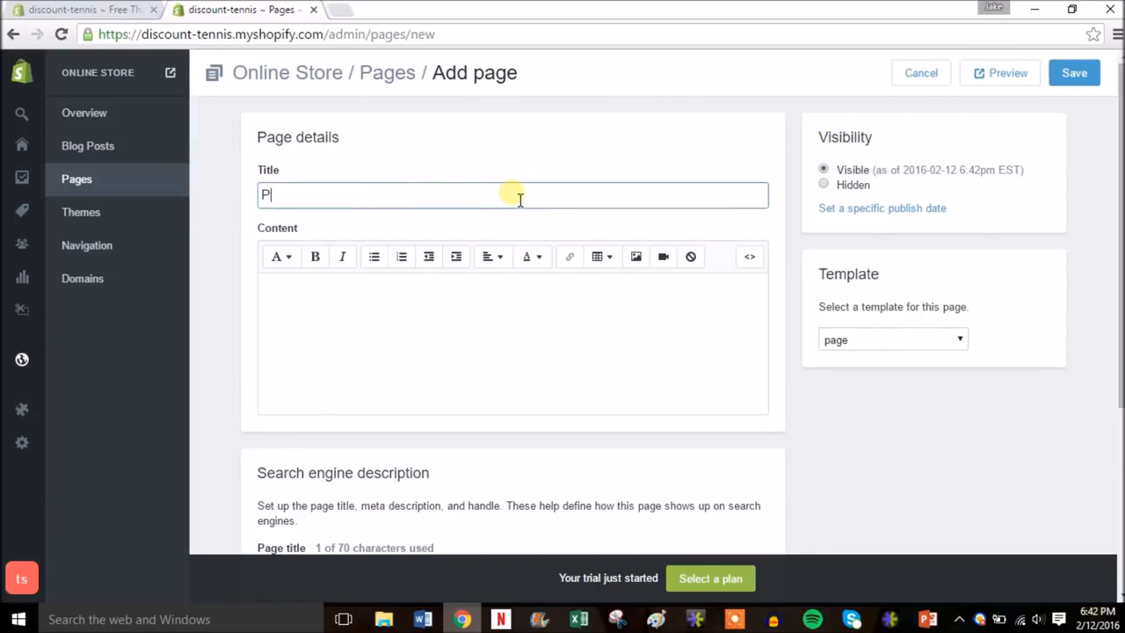
text(rivacy Policy)
- Paste the copied privacy statement as the page's content and save the page
click(419, 331)
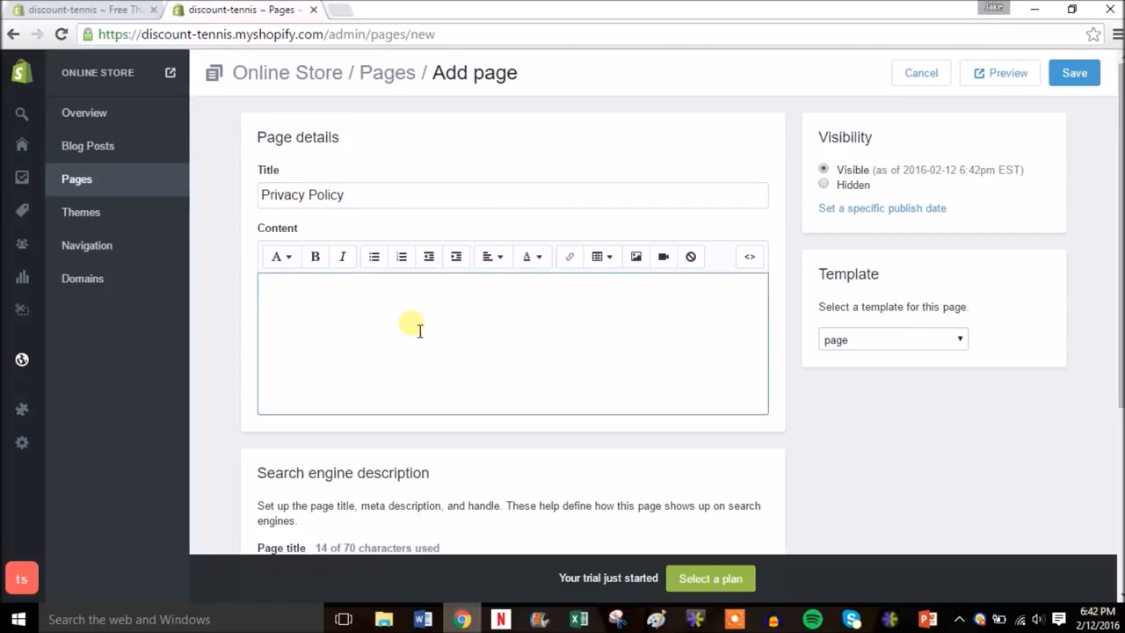
key(ctrl+v)
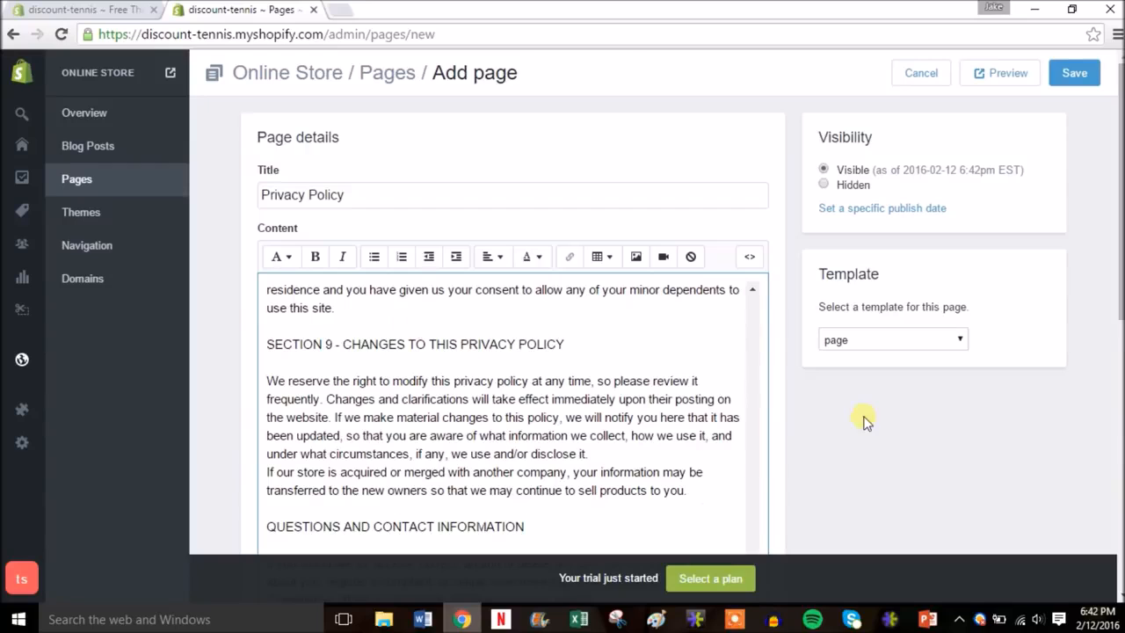
drag(1120, 251, 1120, 303)
scroll(512, 265, up, 2)
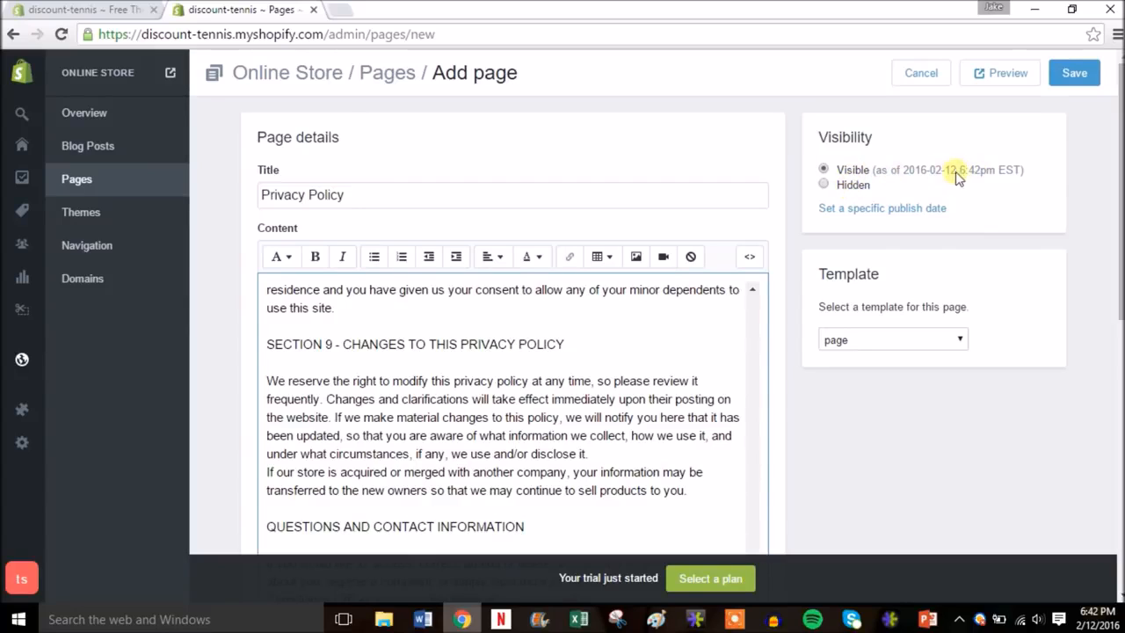
click(1077, 75)
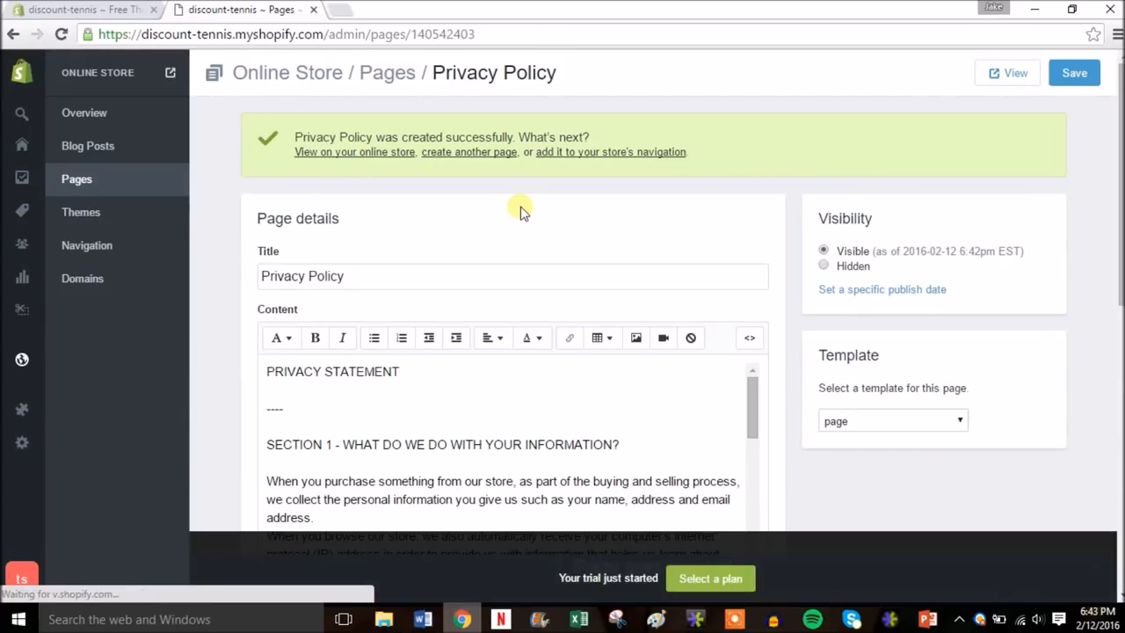
- View the Privacy Policy page on the storefront in a separate tab, then close that tab
right_click(1004, 73)
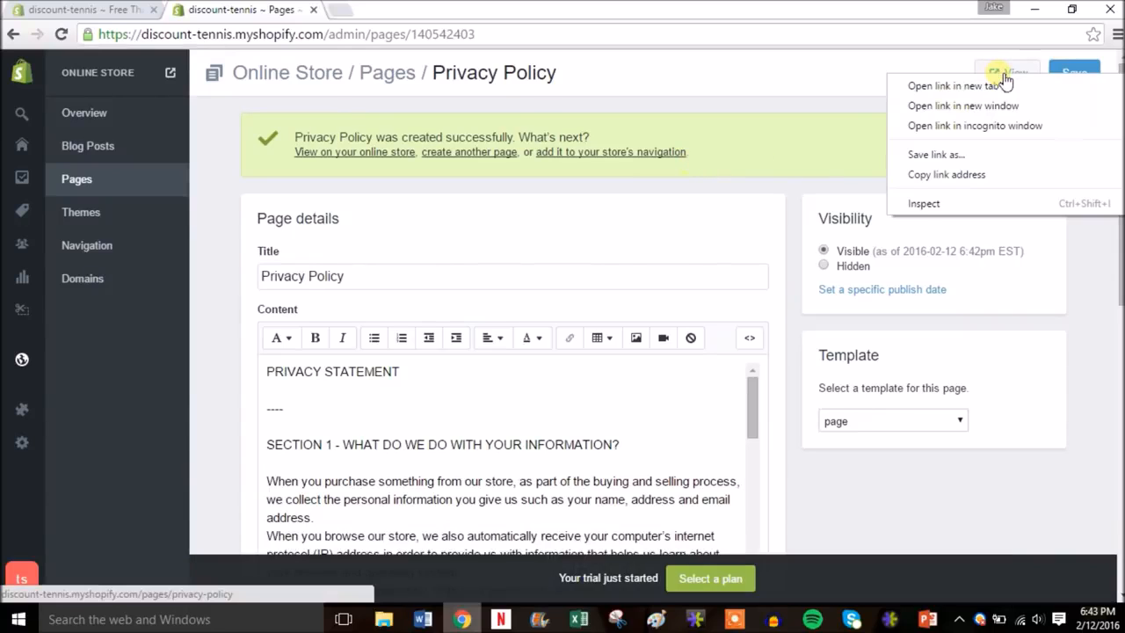
click(984, 86)
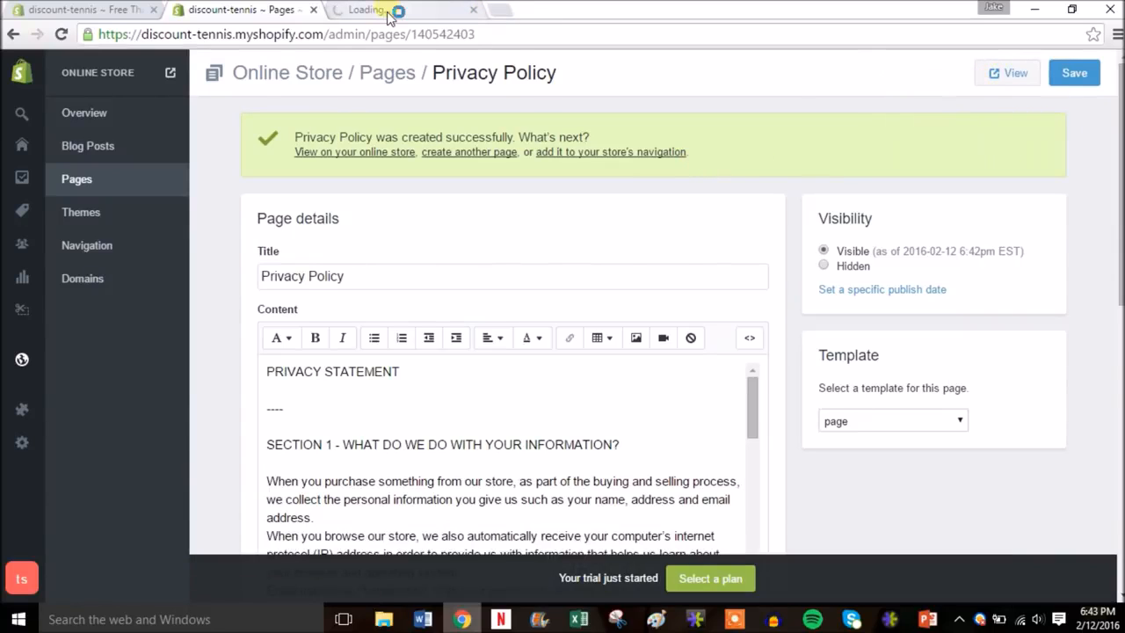
click(387, 17)
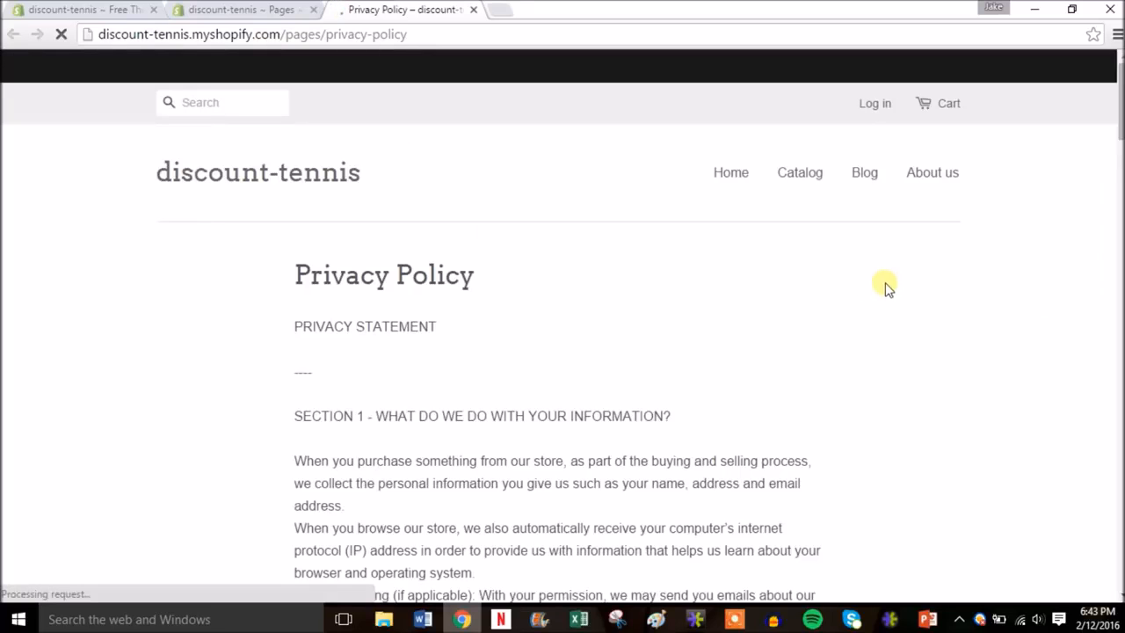
drag(1119, 88, 1117, 112)
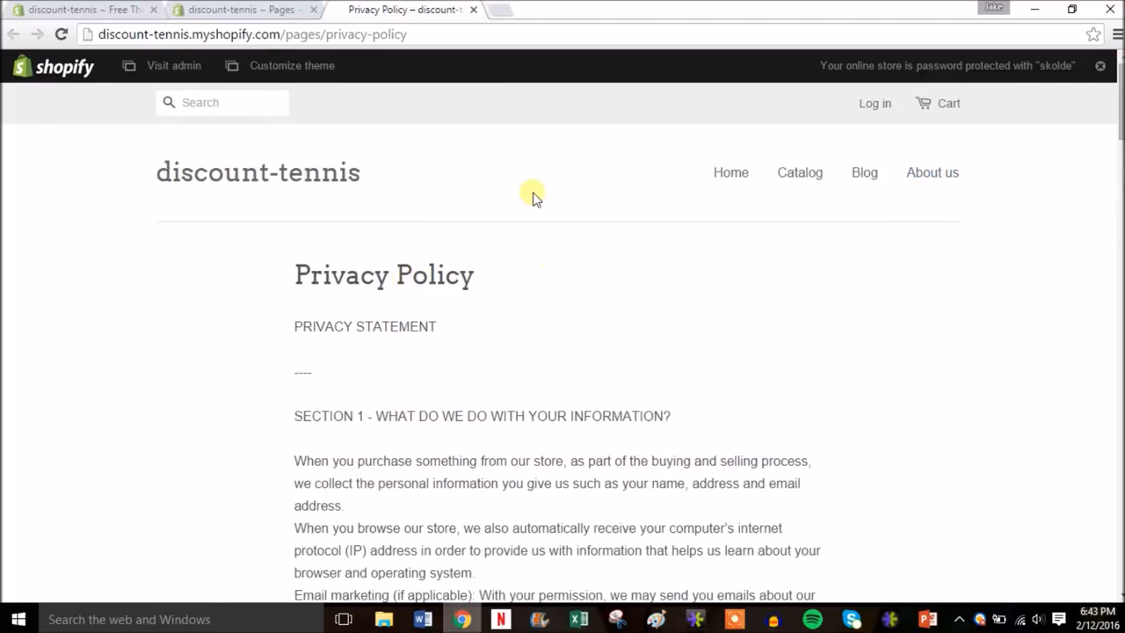
click(474, 9)
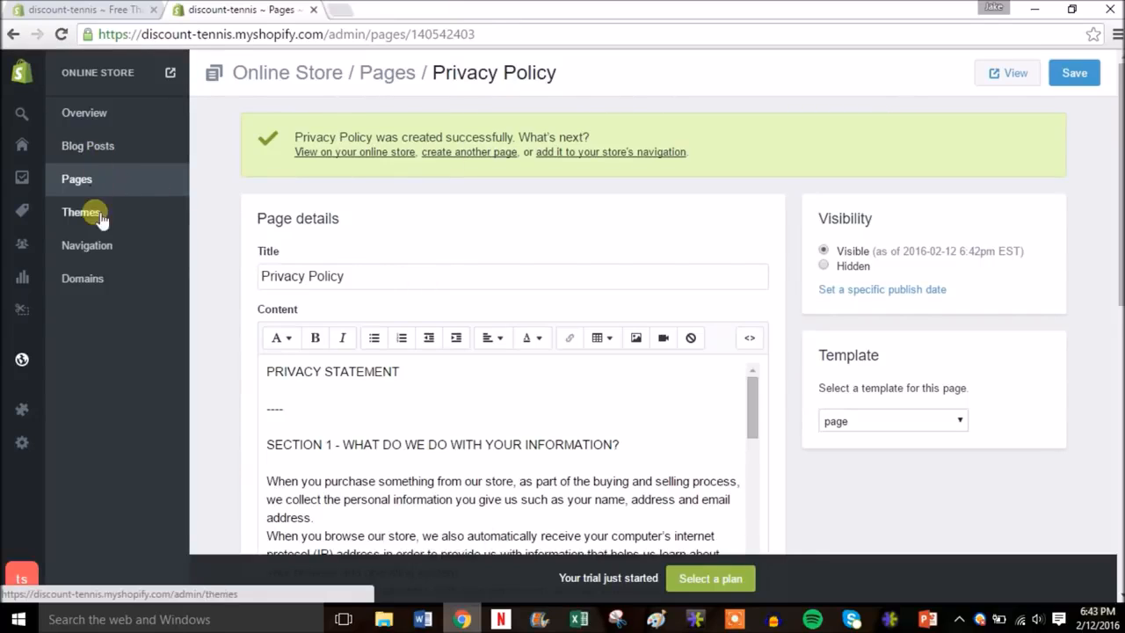
- In the store's shipping settings, set the domestic Standard Shipping rate's cost to $5.00 and save it
mouse_move(24, 442)
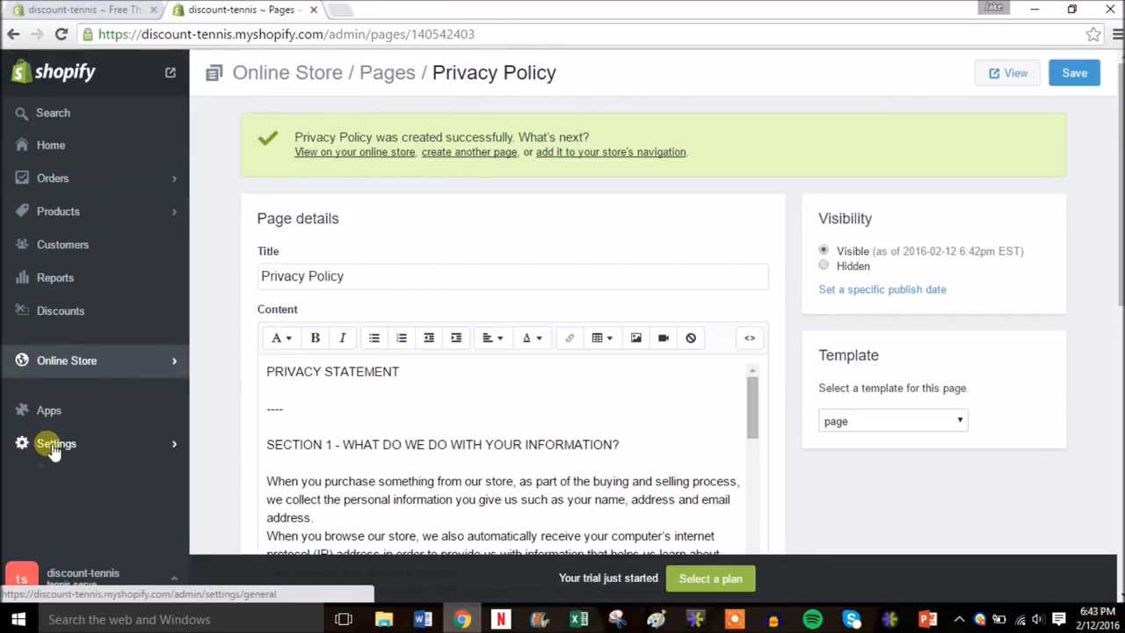
click(54, 446)
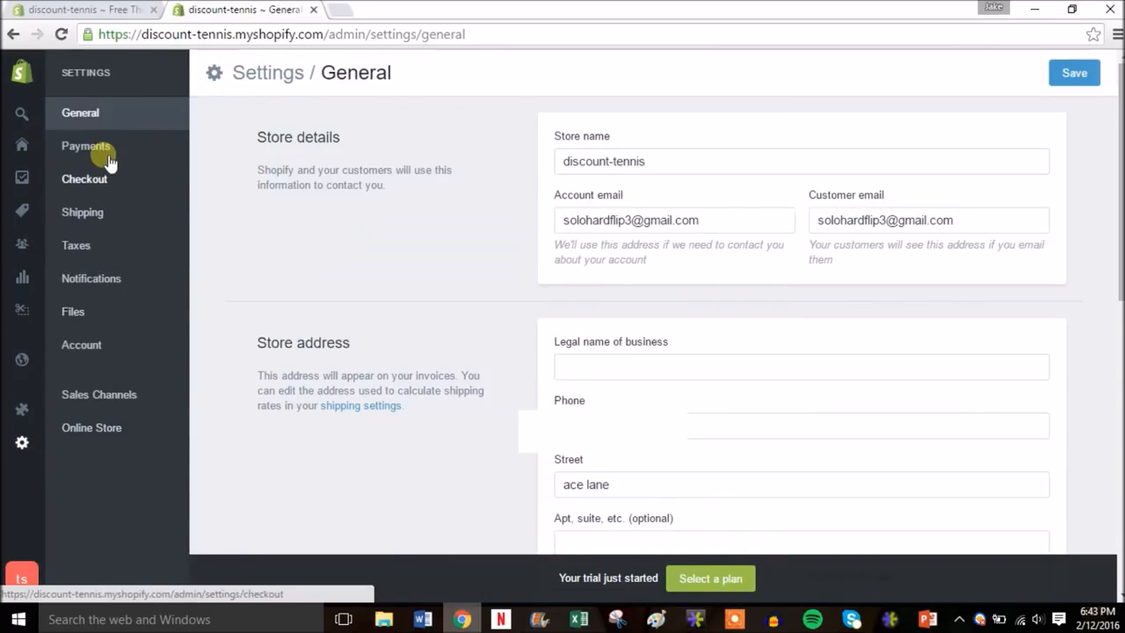
click(100, 223)
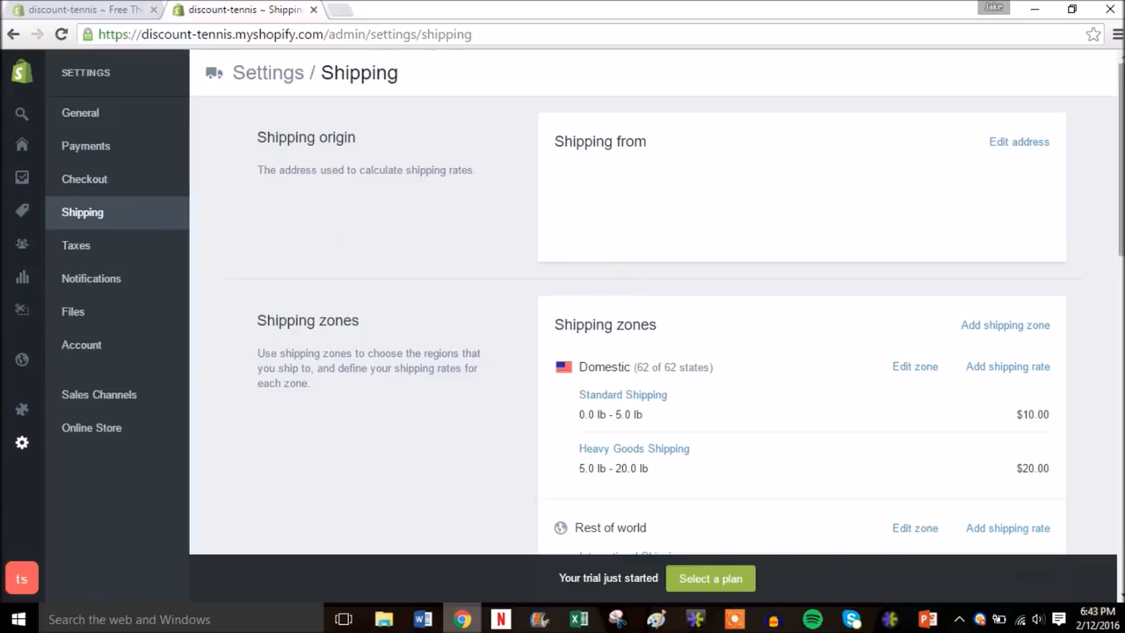
scroll(624, 289, down, 2)
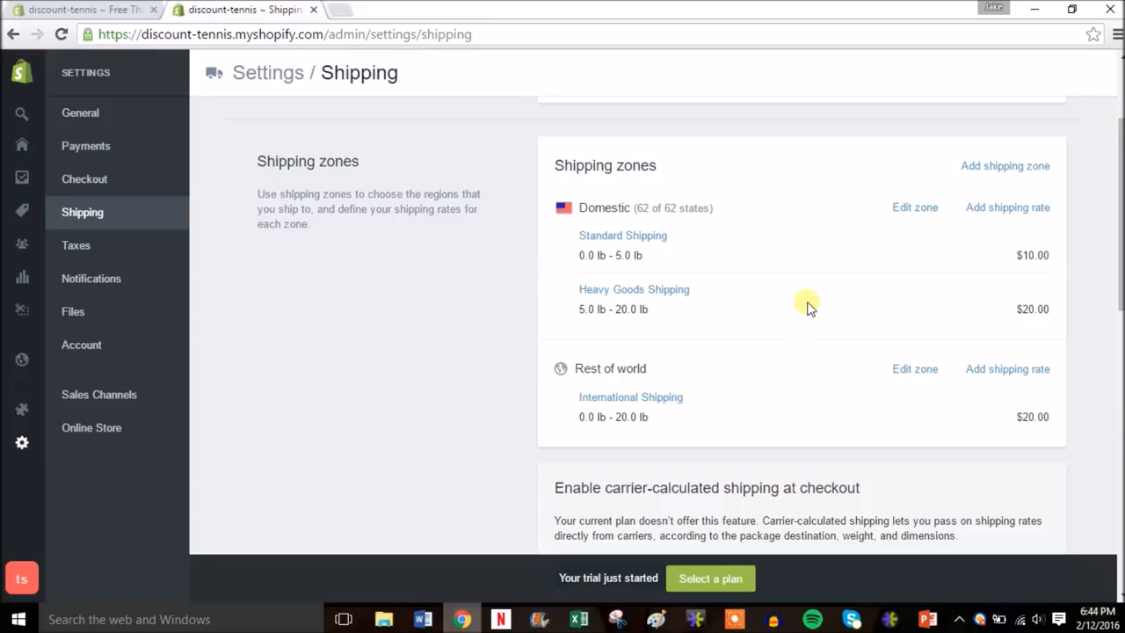
click(649, 237)
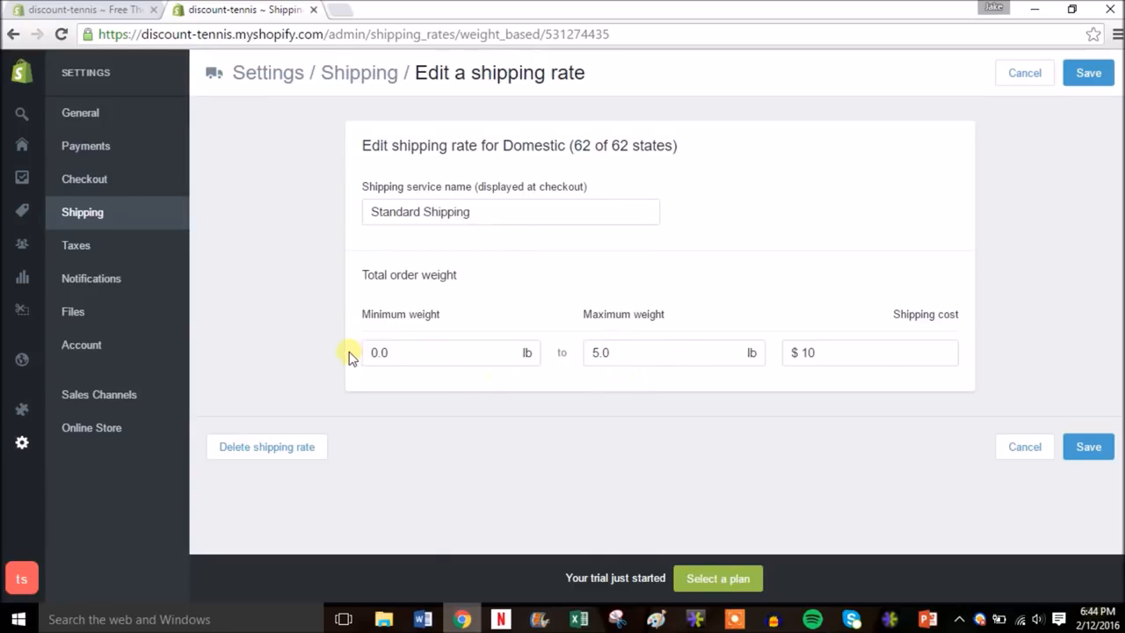
click(831, 360)
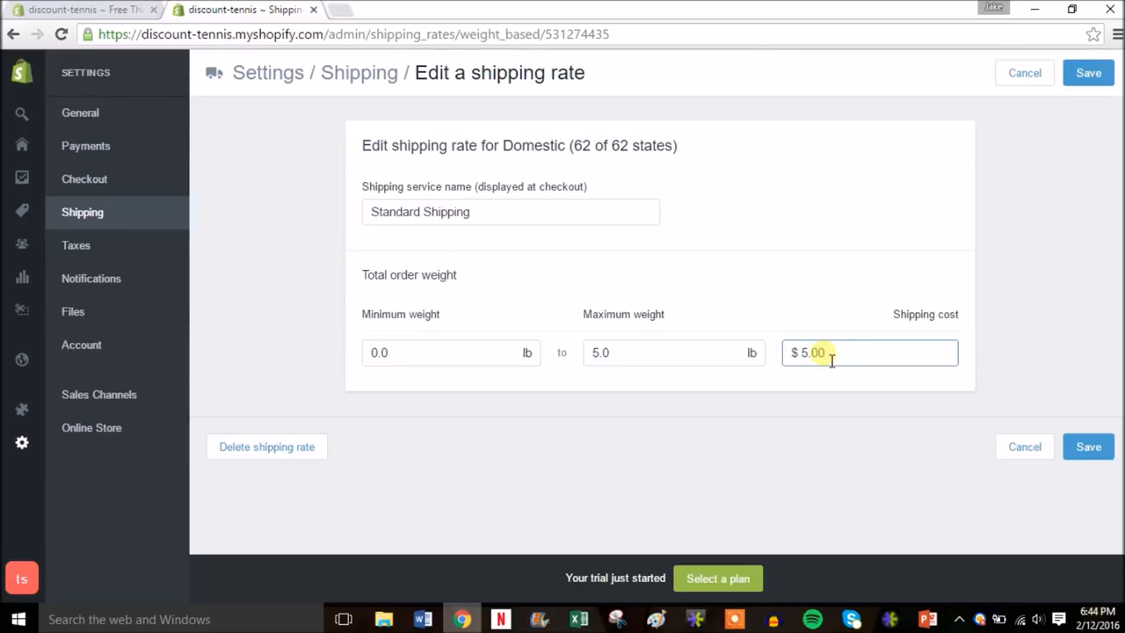
click(1094, 450)
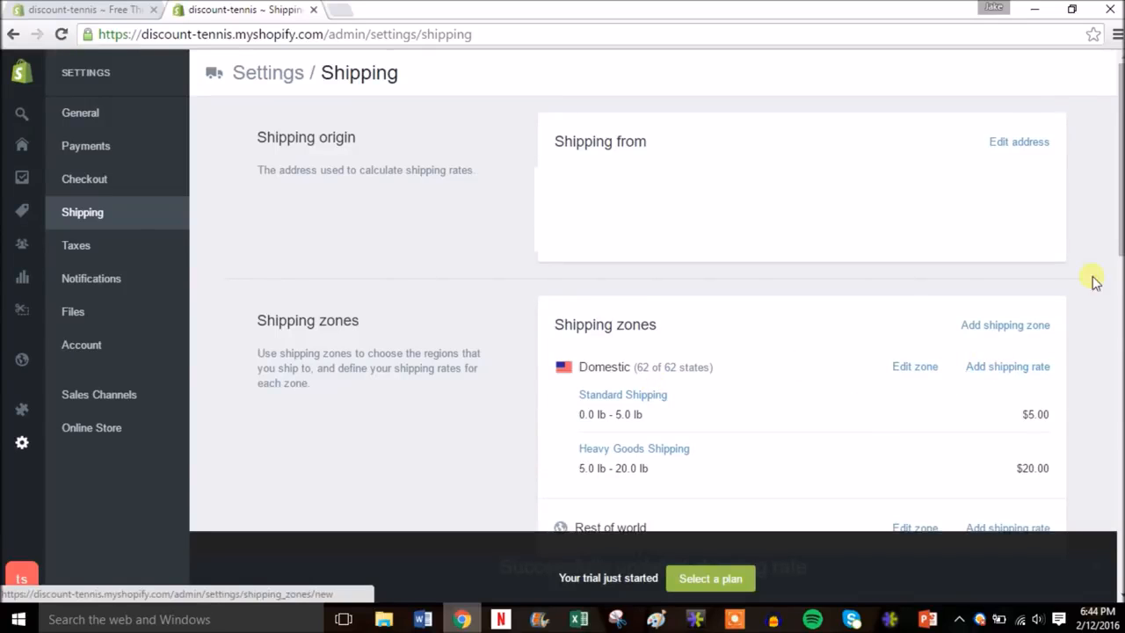
- Review the shipping zones and label printer options, then examine the store's tax settings and tax rates
scroll(1094, 281, down, 2)
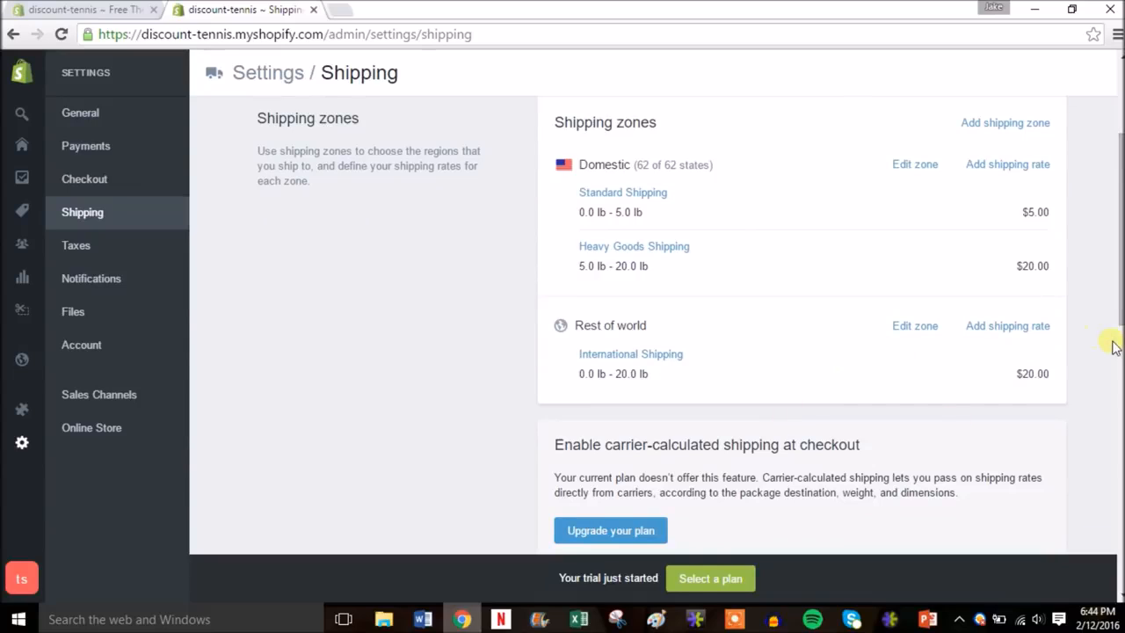
scroll(1114, 334, down, 2)
drag(1121, 322, 1119, 414)
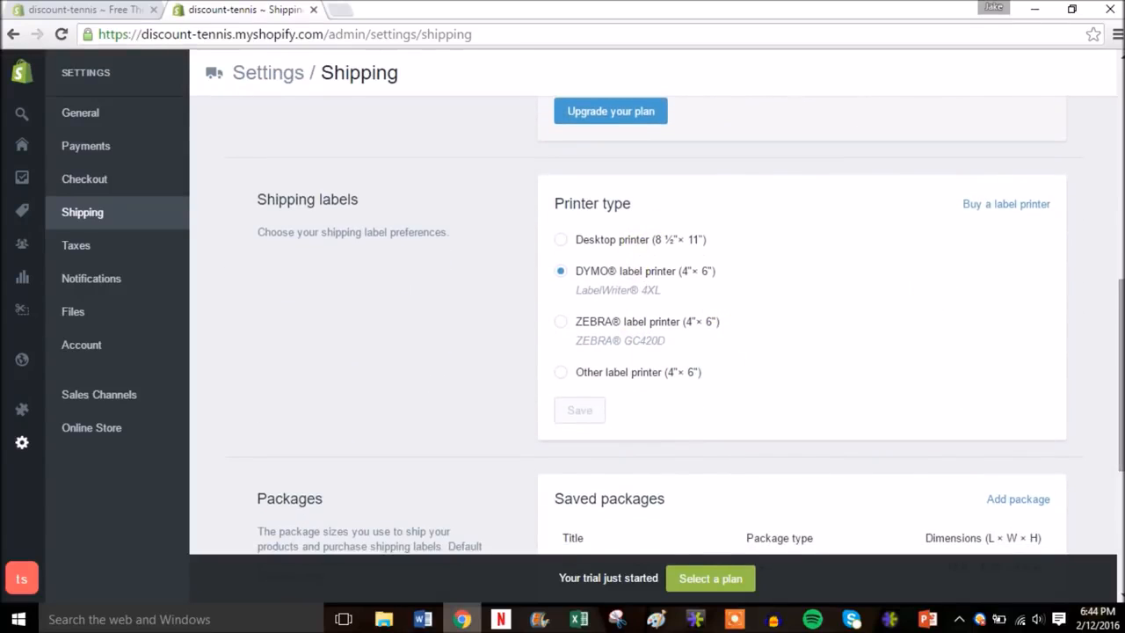
drag(1120, 325, 1114, 176)
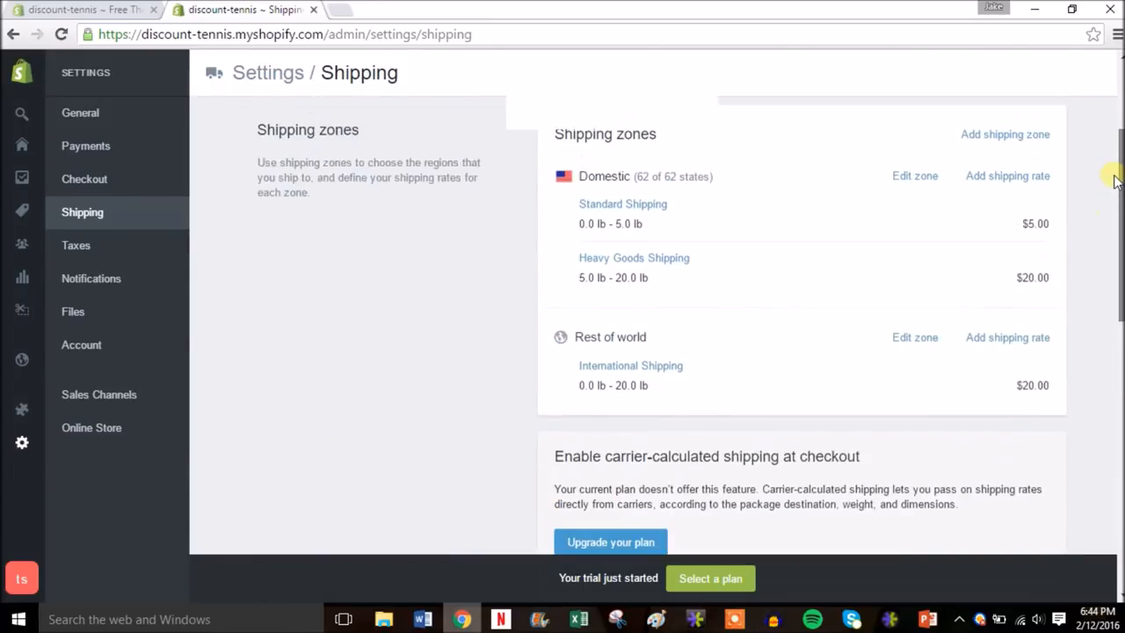
click(98, 254)
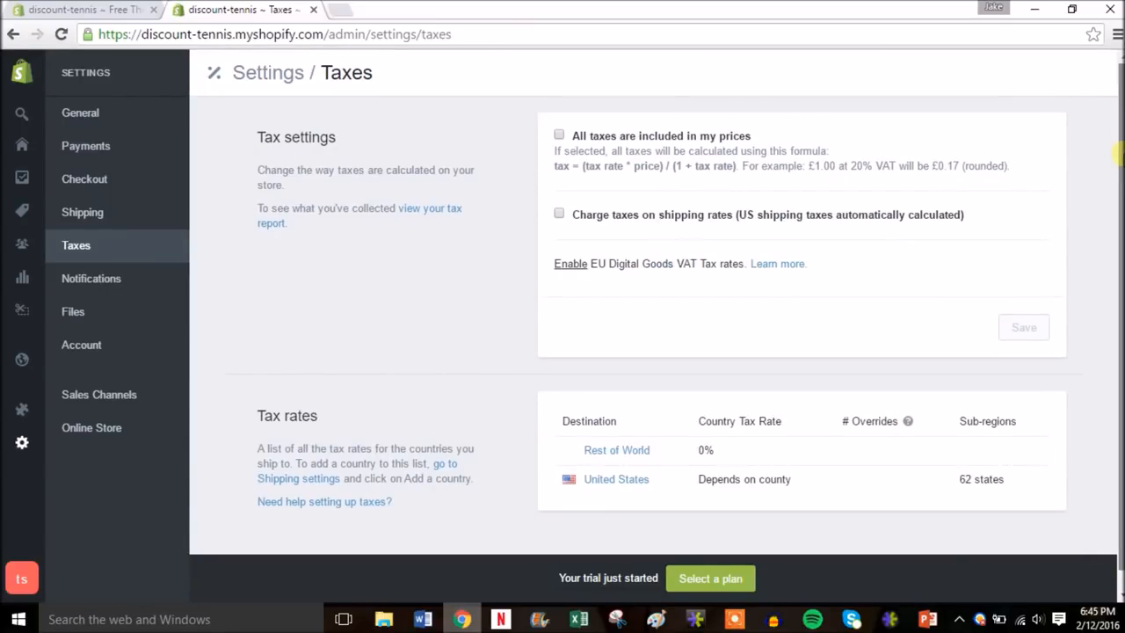
drag(1122, 159, 1121, 285)
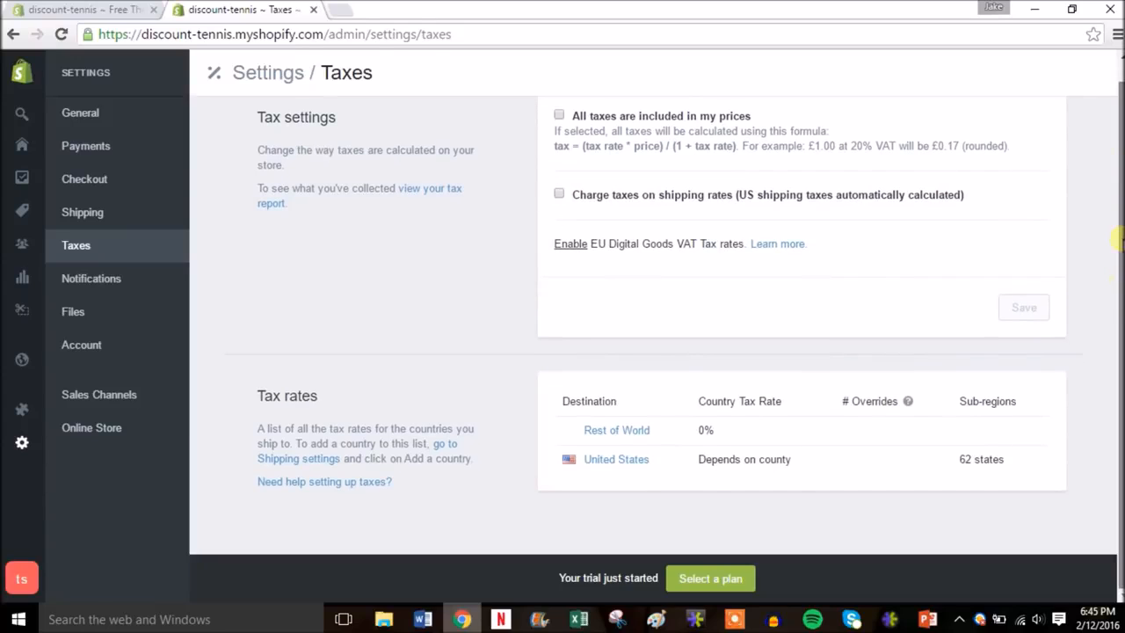
scroll(1117, 237, up, 1)
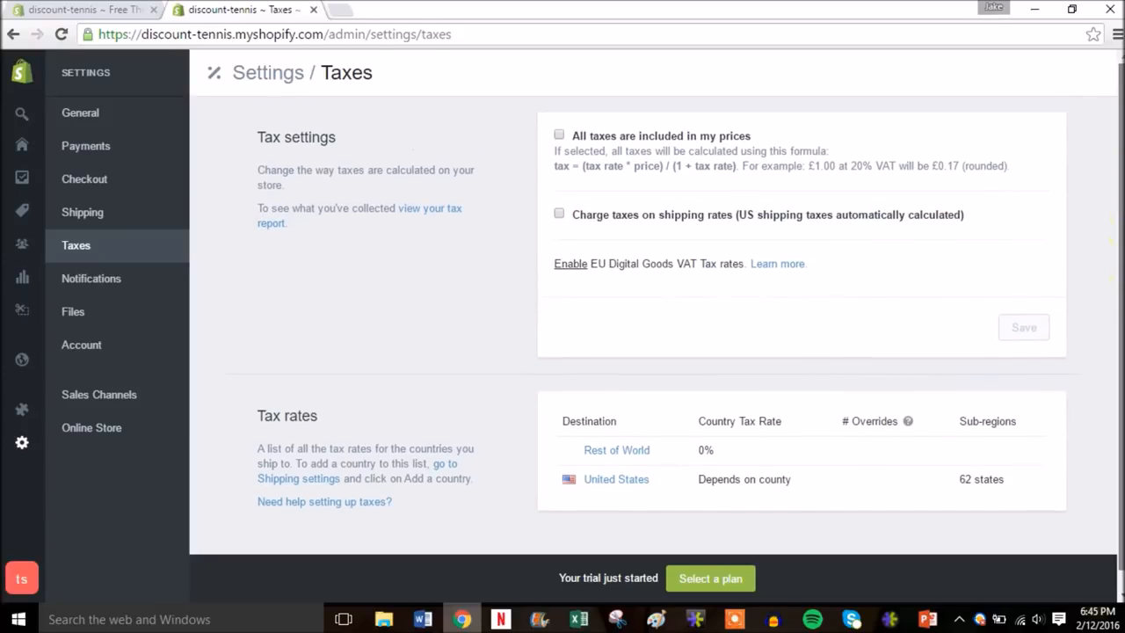
- Look through the notification email templates and order notifications, then the account's plan, billing and staff member sections
click(94, 287)
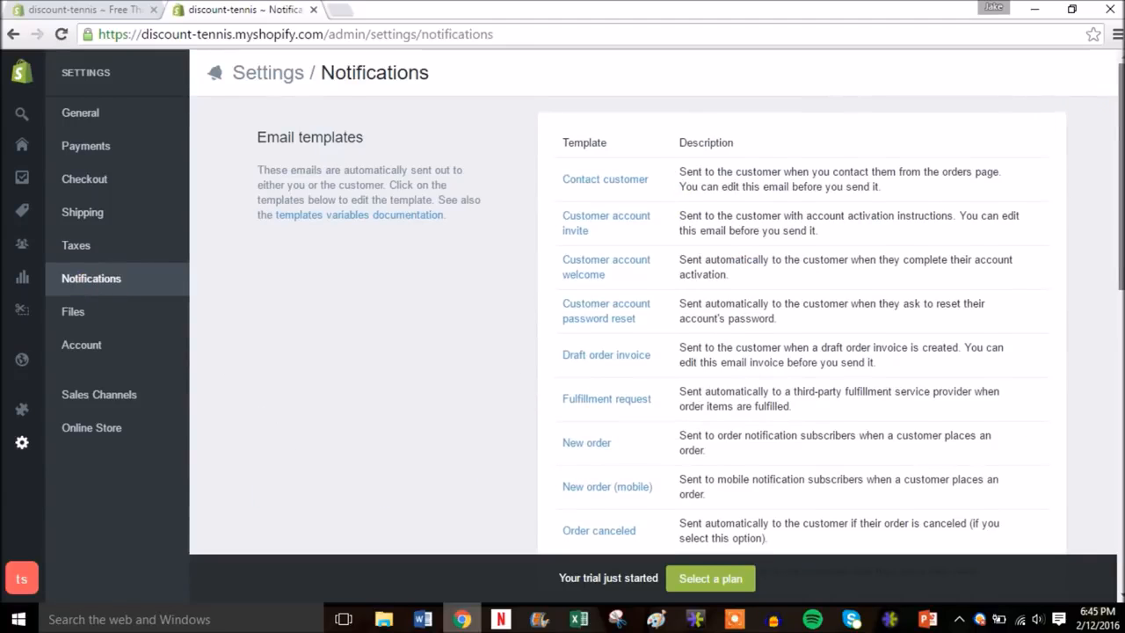
scroll(1120, 202, down, 2)
scroll(1119, 378, down, 5)
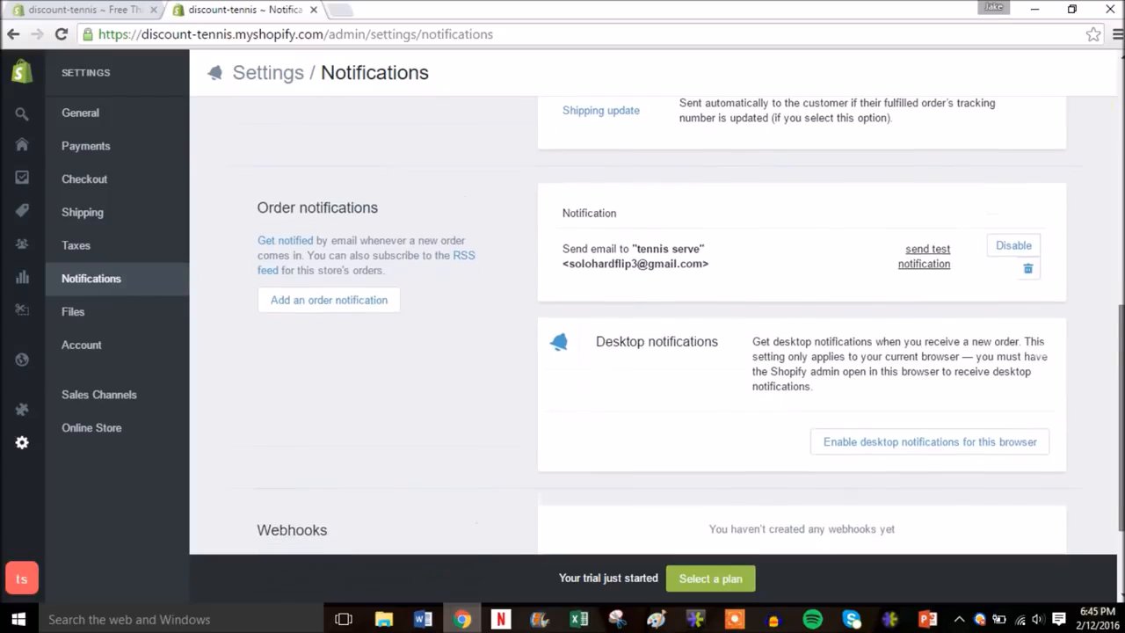
scroll(1119, 378, up, 1)
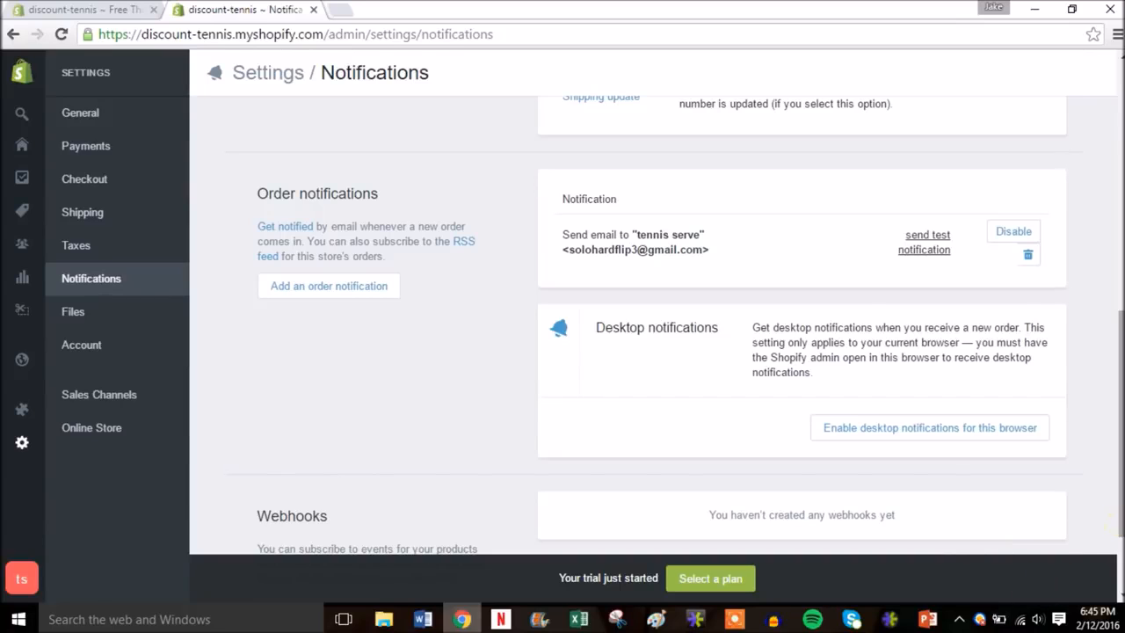
drag(1118, 527, 1119, 277)
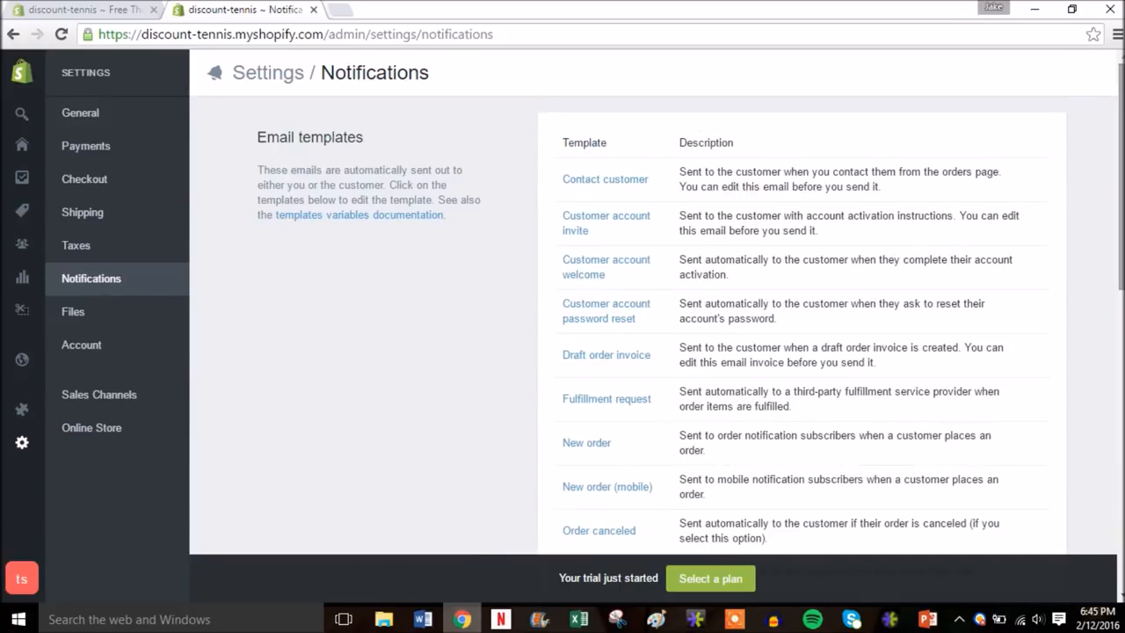
click(102, 311)
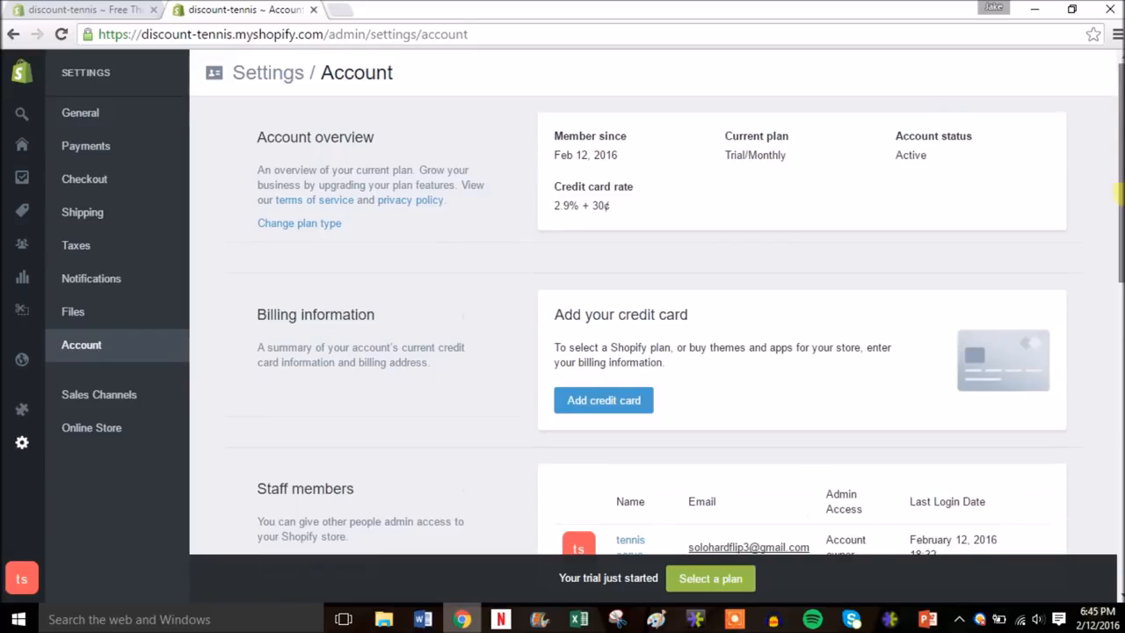
scroll(1117, 187, down, 3)
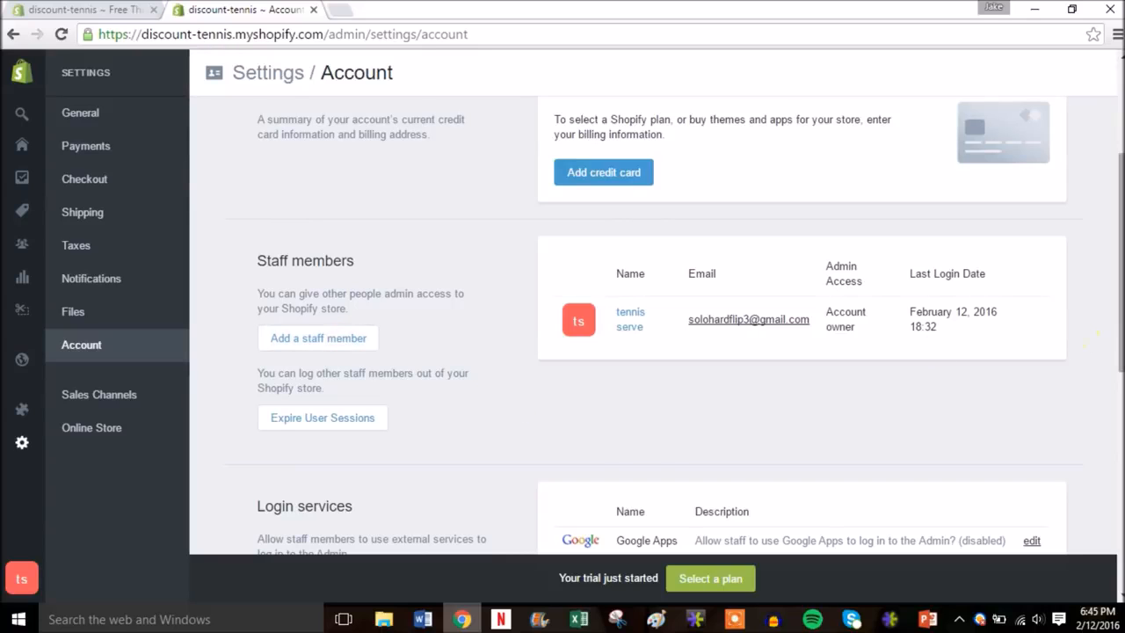
mouse_move(1120, 333)
mouse_down()
mouse_move(1121, 402)
mouse_move(1120, 351)
mouse_up()
drag(1120, 291, 1121, 136)
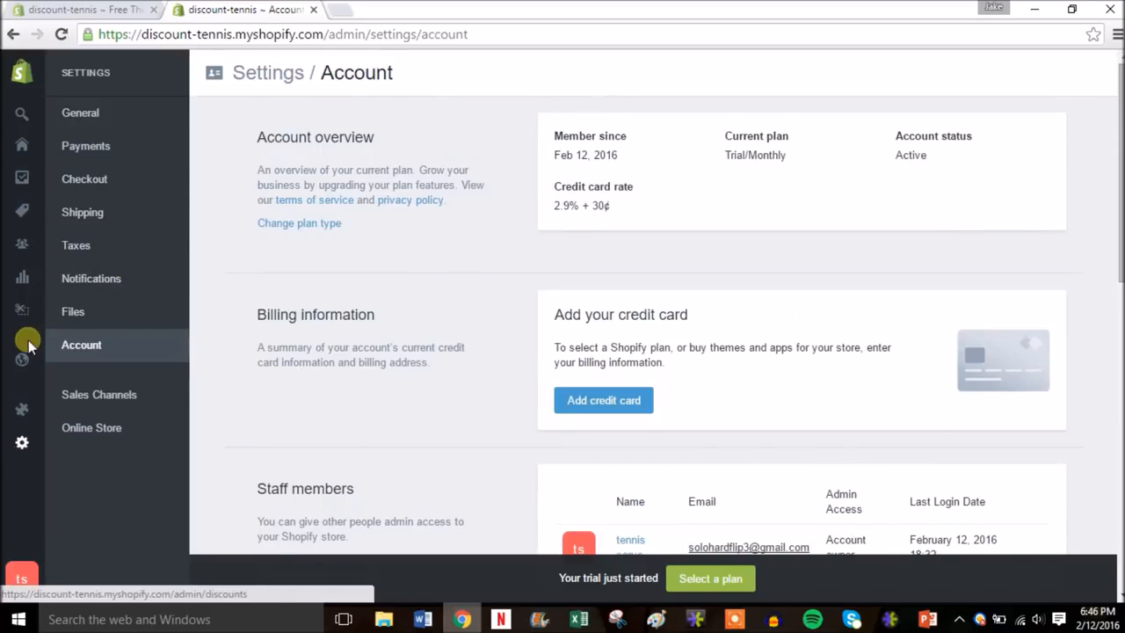
- Start a new product in the store and title it "Tennis Ball Bucket"
mouse_move(27, 369)
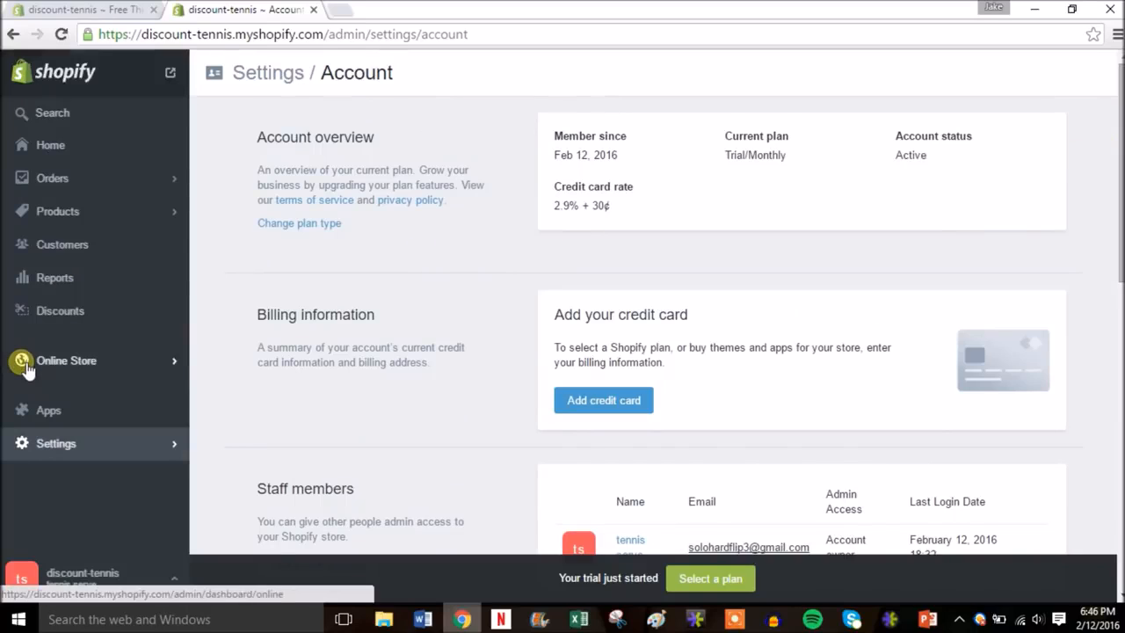
click(128, 369)
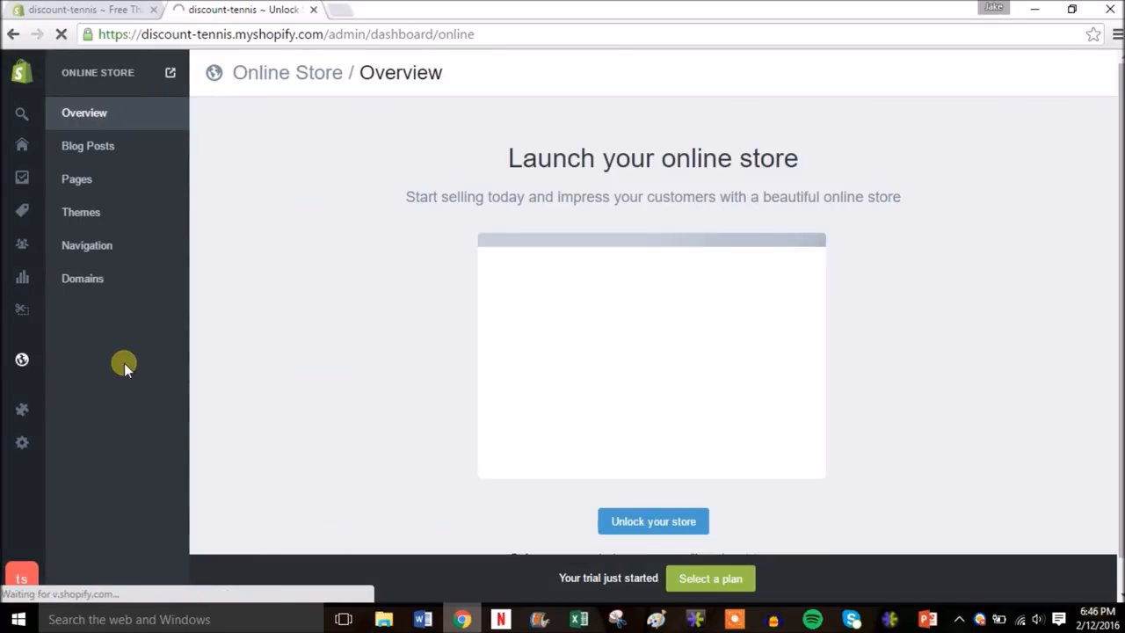
mouse_move(24, 248)
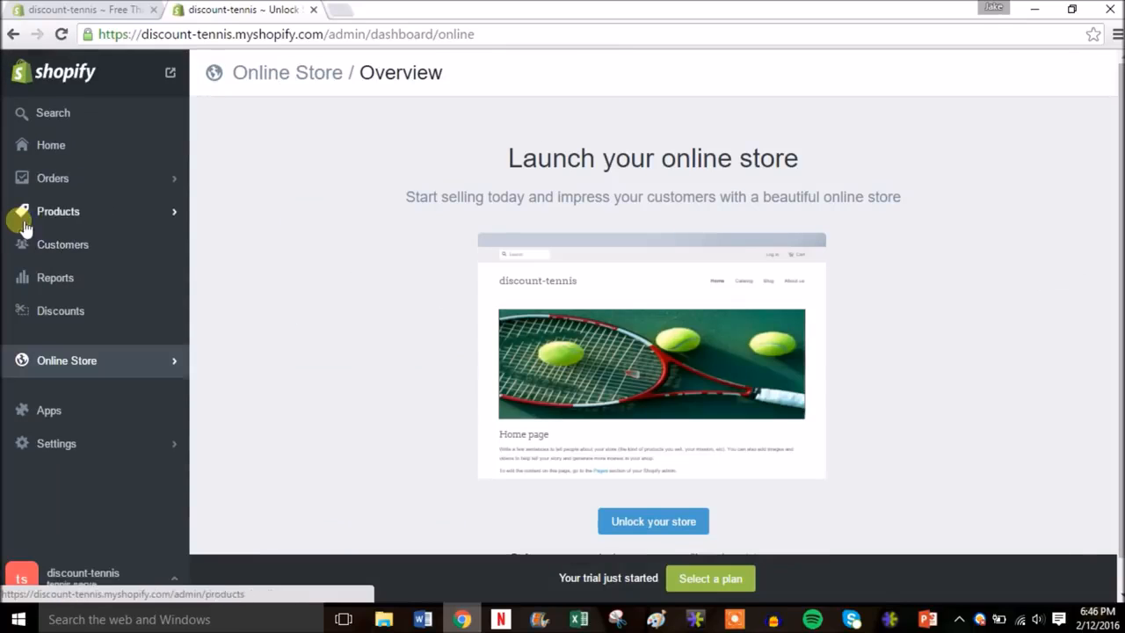
click(57, 213)
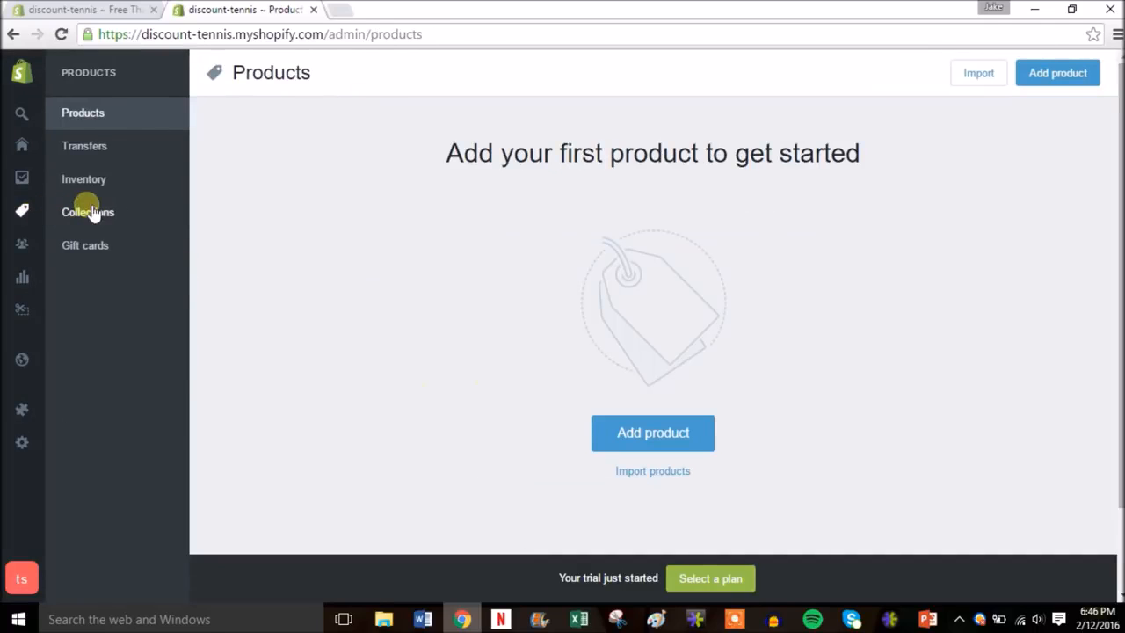
click(638, 435)
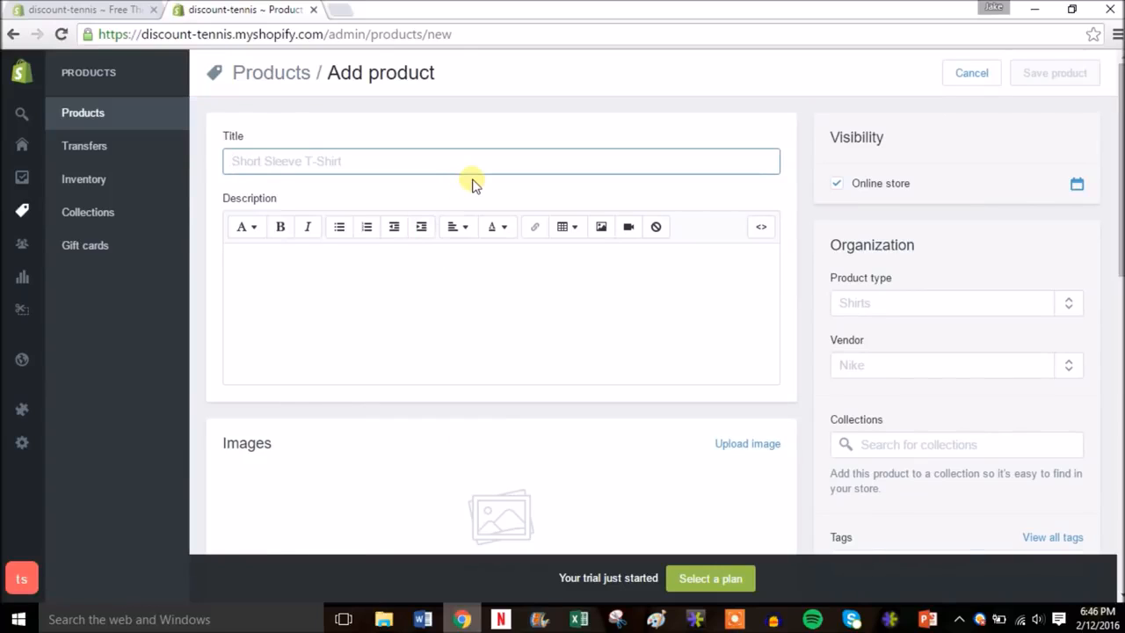
text(Ten)
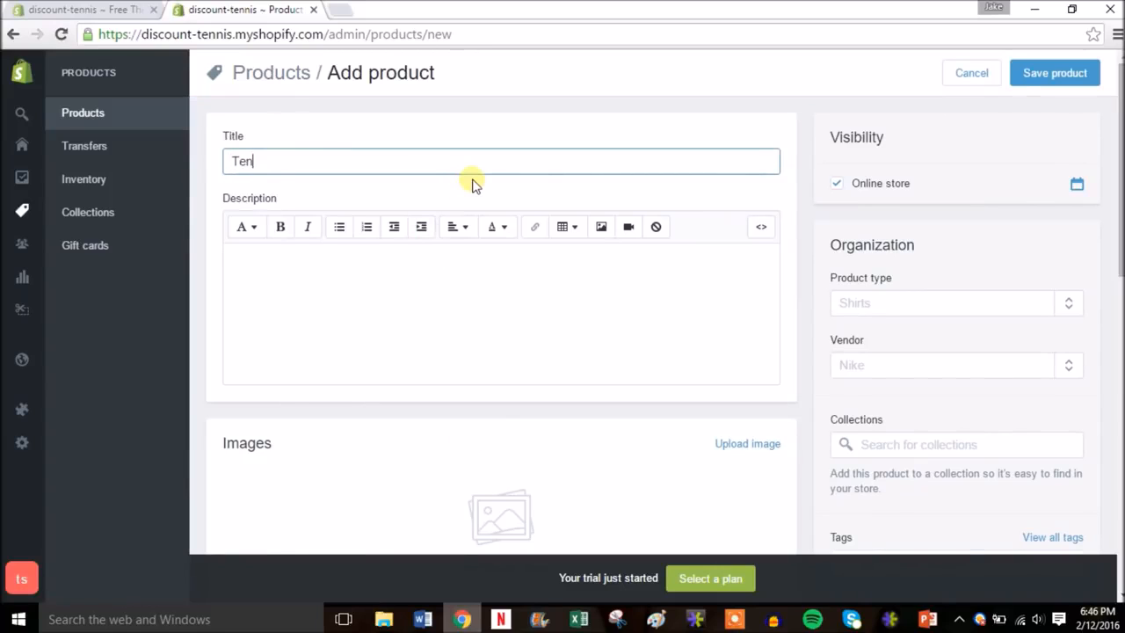
text(nis Ball Bucket)
- Write the product description "Bucket of tennis balls perfect for practice."
click(373, 321)
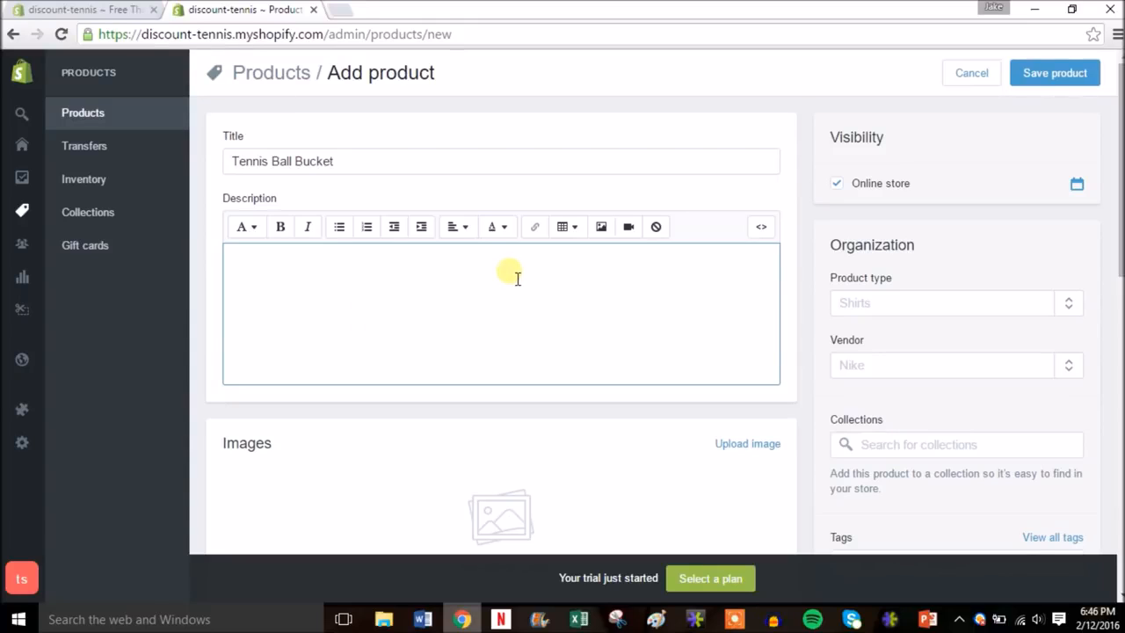
drag(1122, 256, 1122, 282)
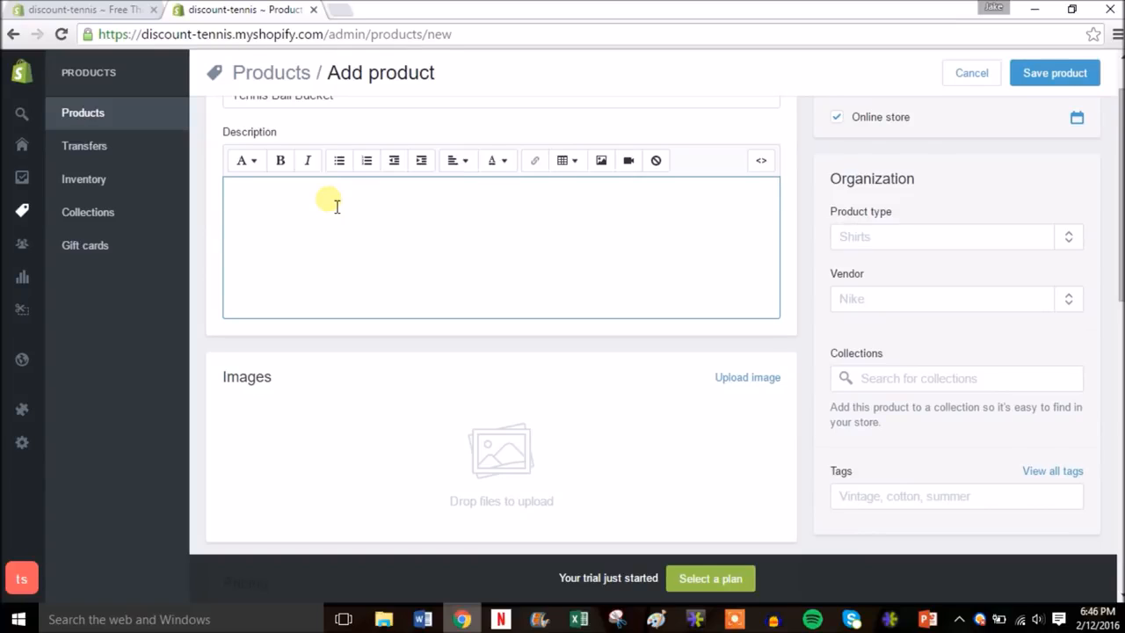
text(ucket of tennis balls perfect for)
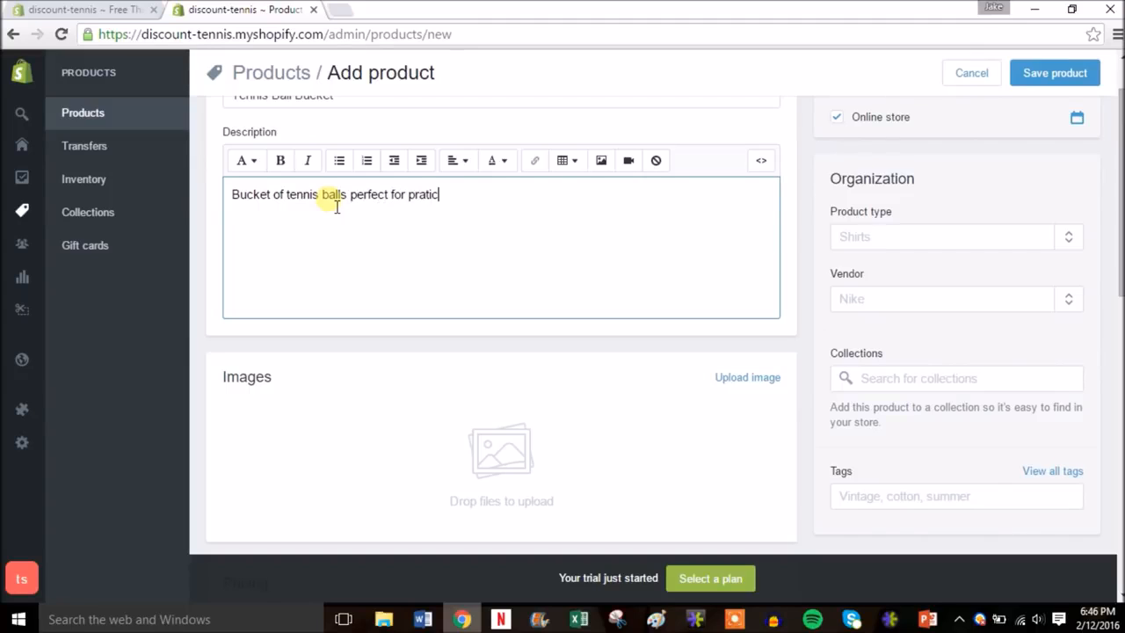
text( practice.)
- Upload the "Tennis Ball Bucket" picture from the Shopify Sample Site folder as the product's image
drag(1121, 189, 1121, 233)
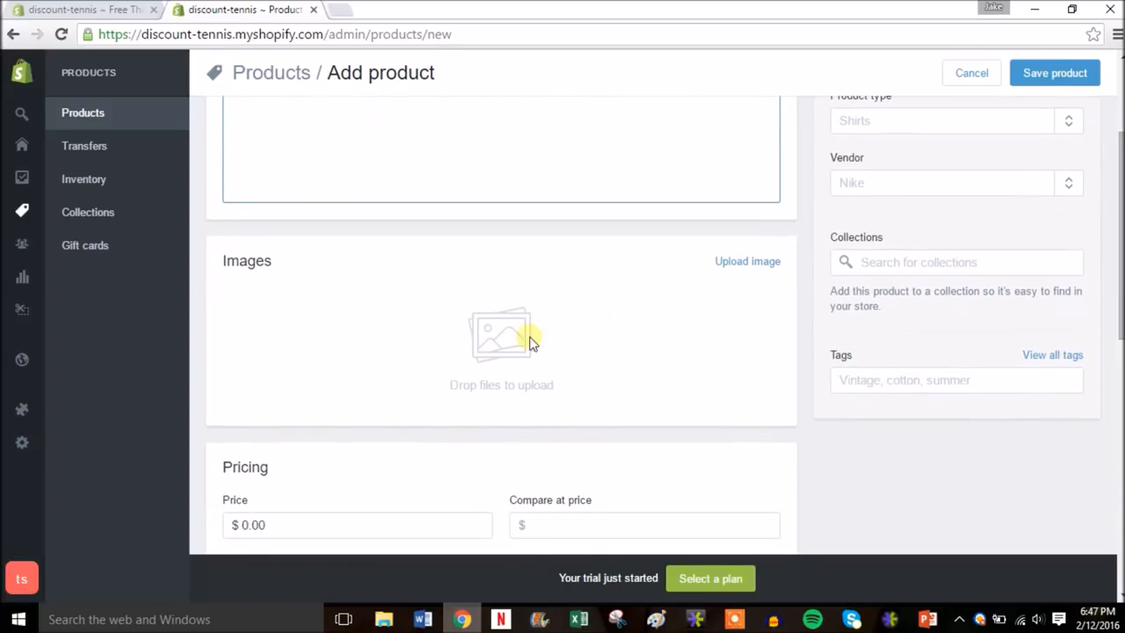
click(766, 263)
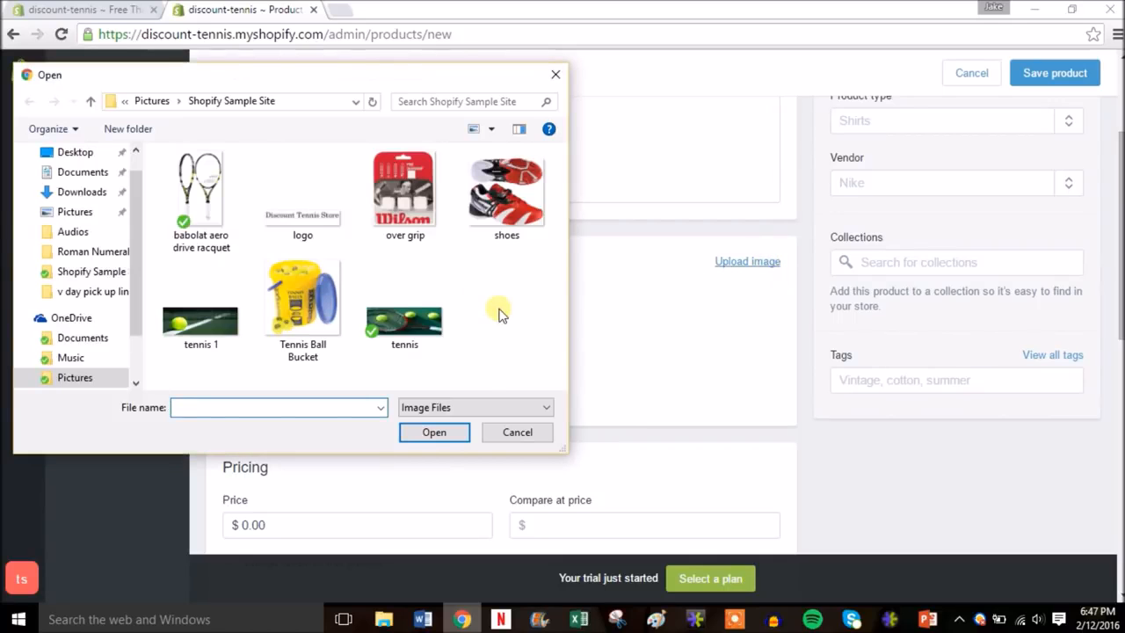
double_click(296, 307)
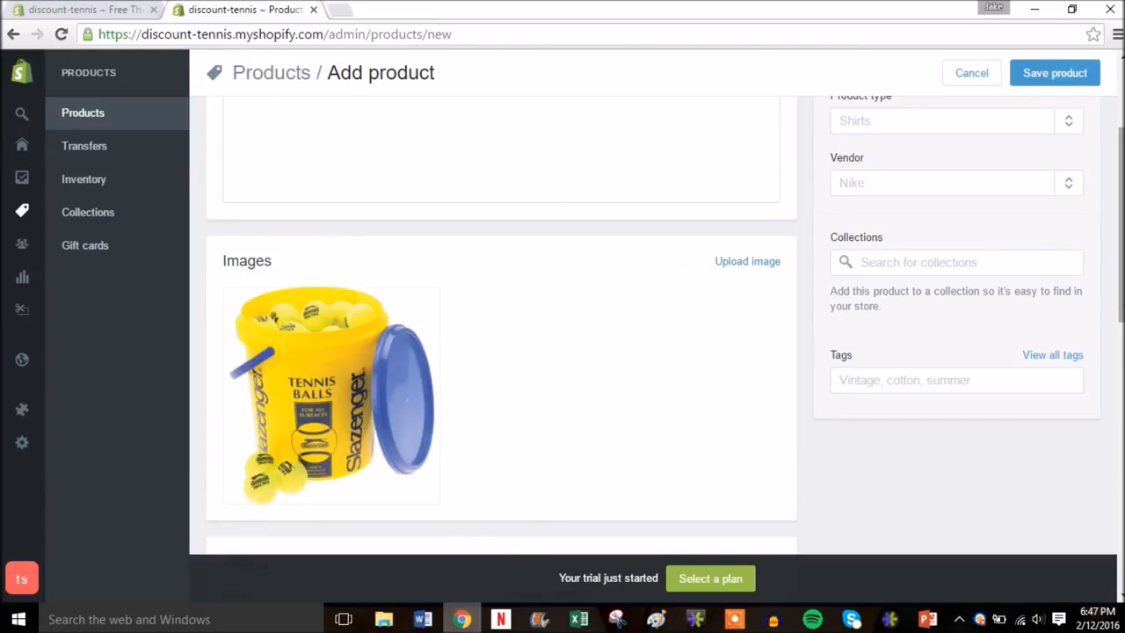
- Set the product's price to $59.99 and its compare at price to $89.99
drag(1116, 222, 1116, 318)
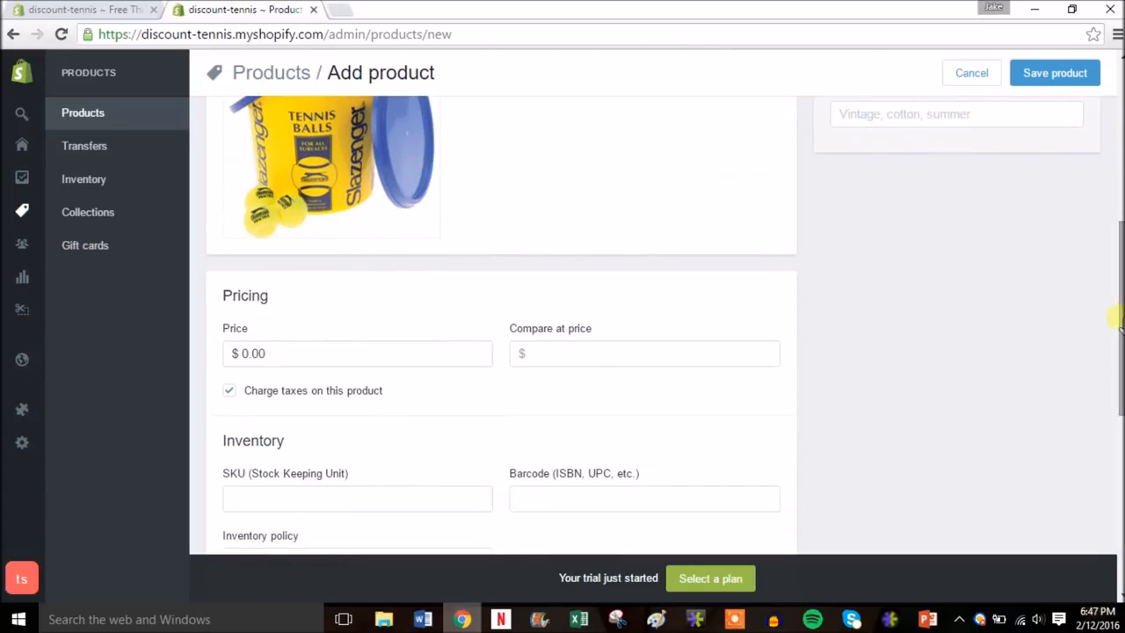
click(268, 354)
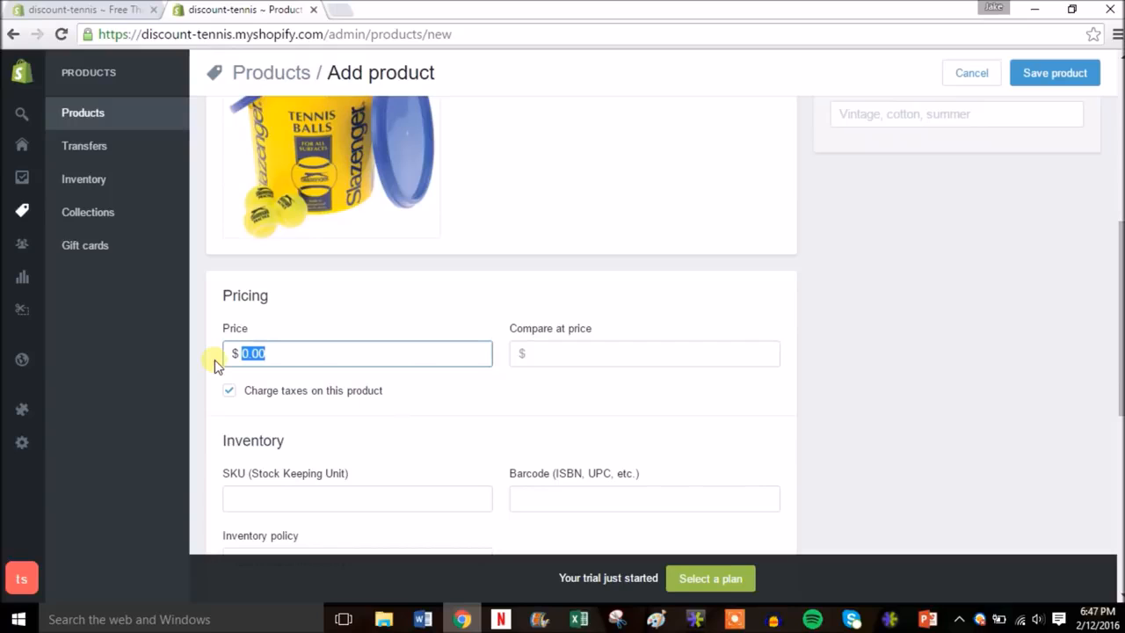
text(59.99)
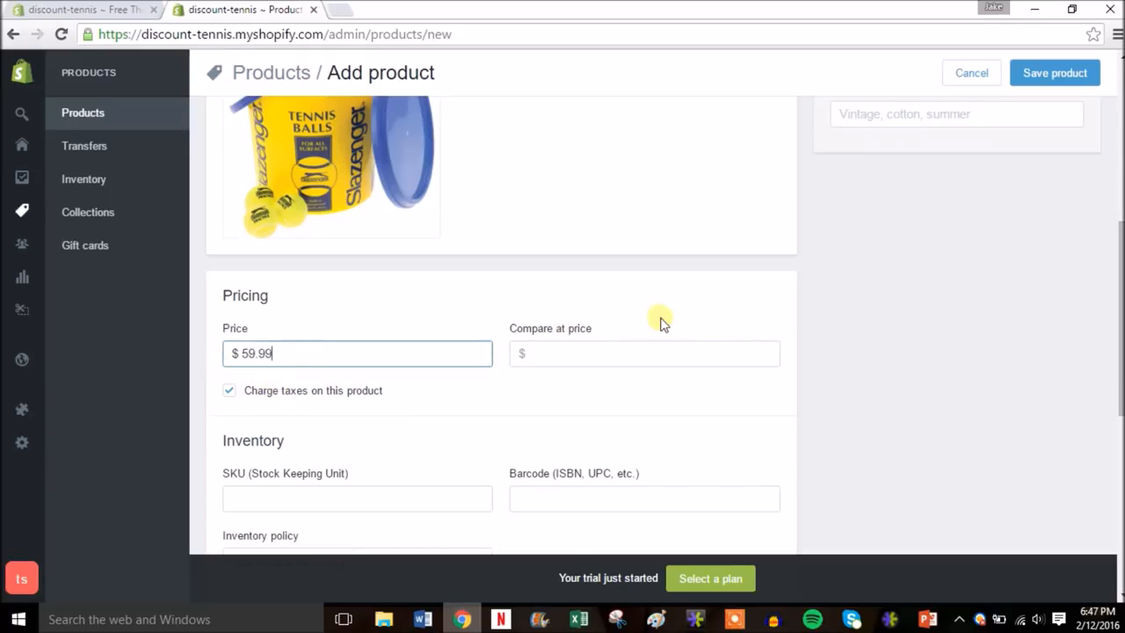
click(593, 356)
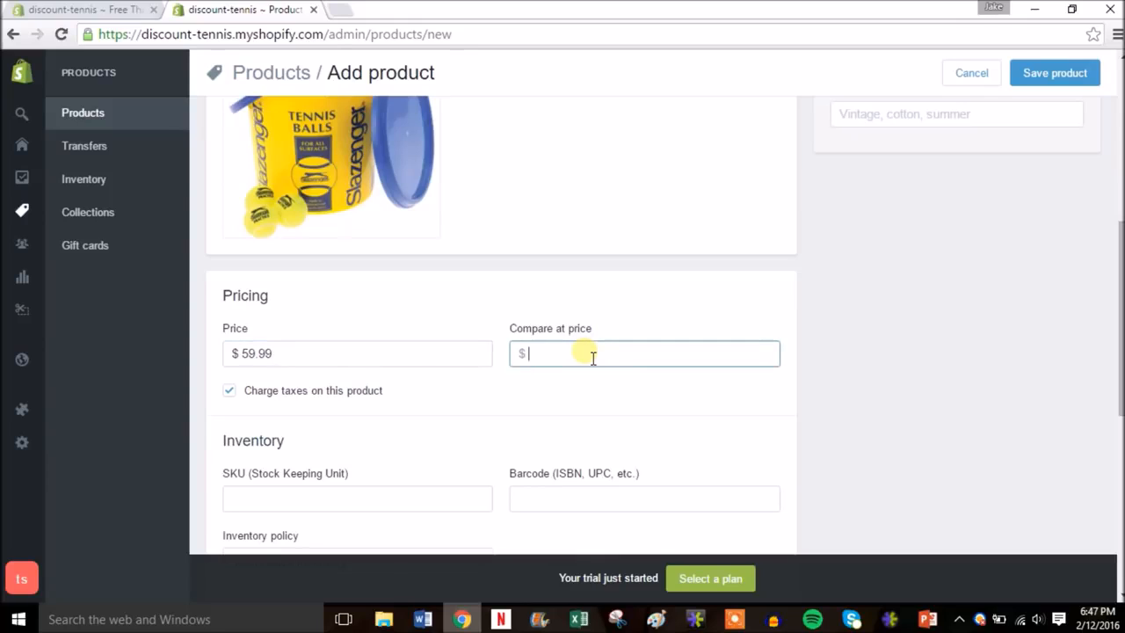
text(89.99)
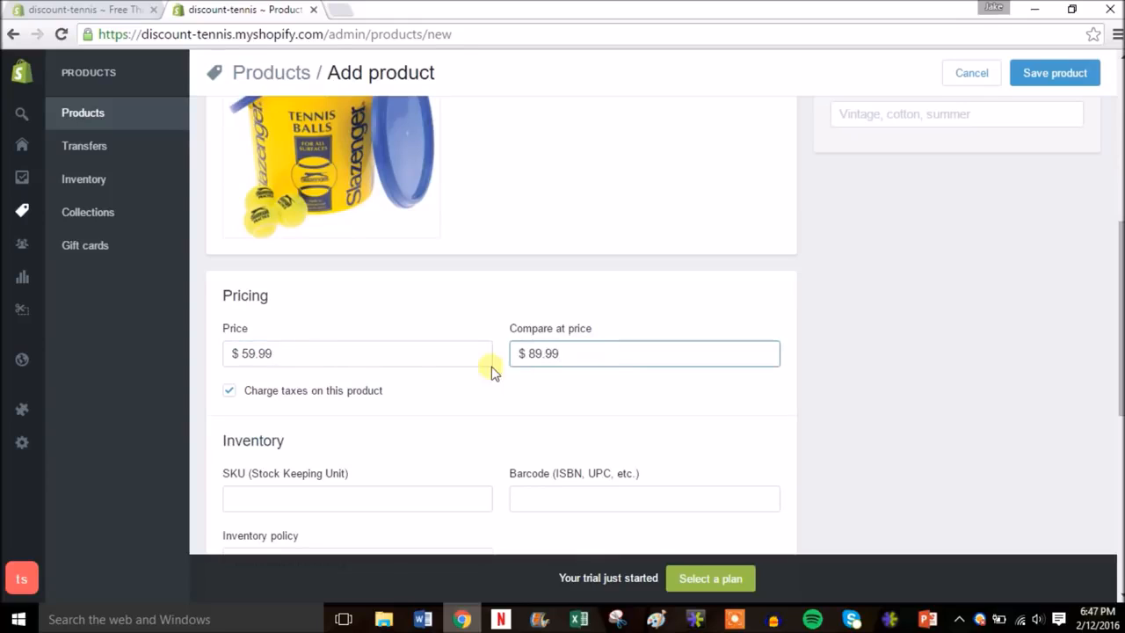
click(699, 392)
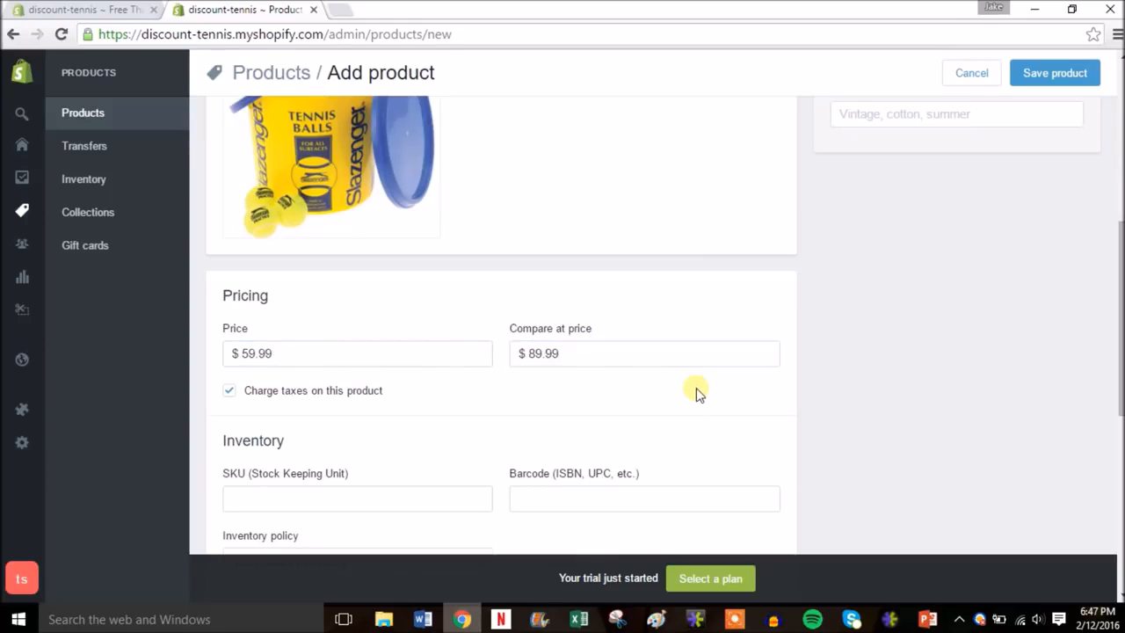
- Enter 1 as the product's SKU and set its inventory policy to "Shopify tracks this product's inventory"
scroll(500, 352, down, 2)
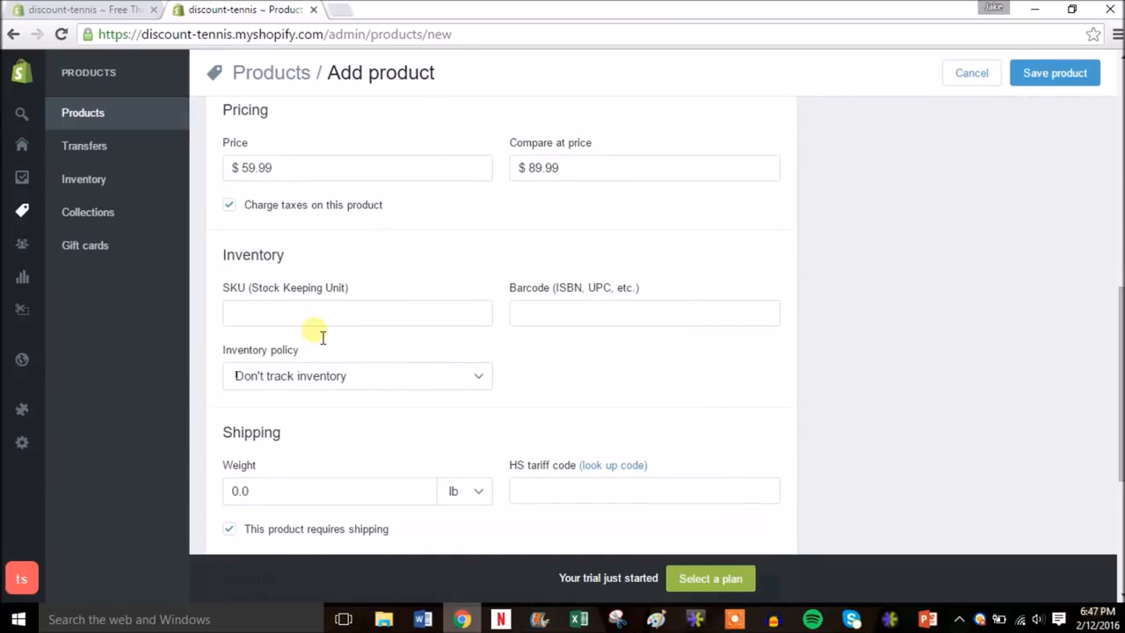
click(406, 323)
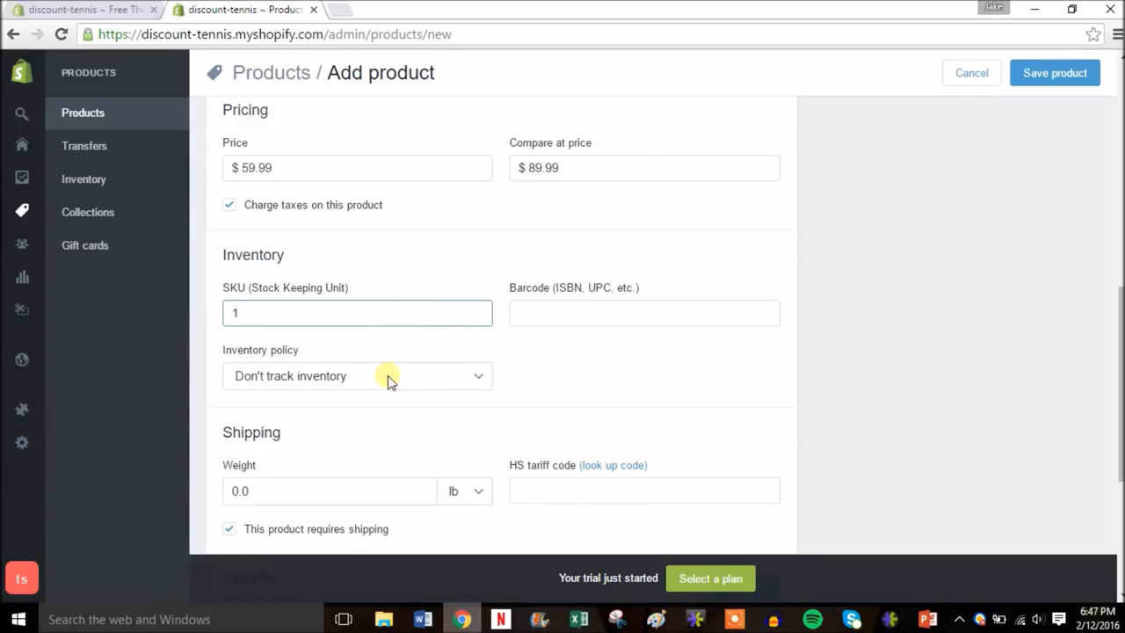
click(484, 388)
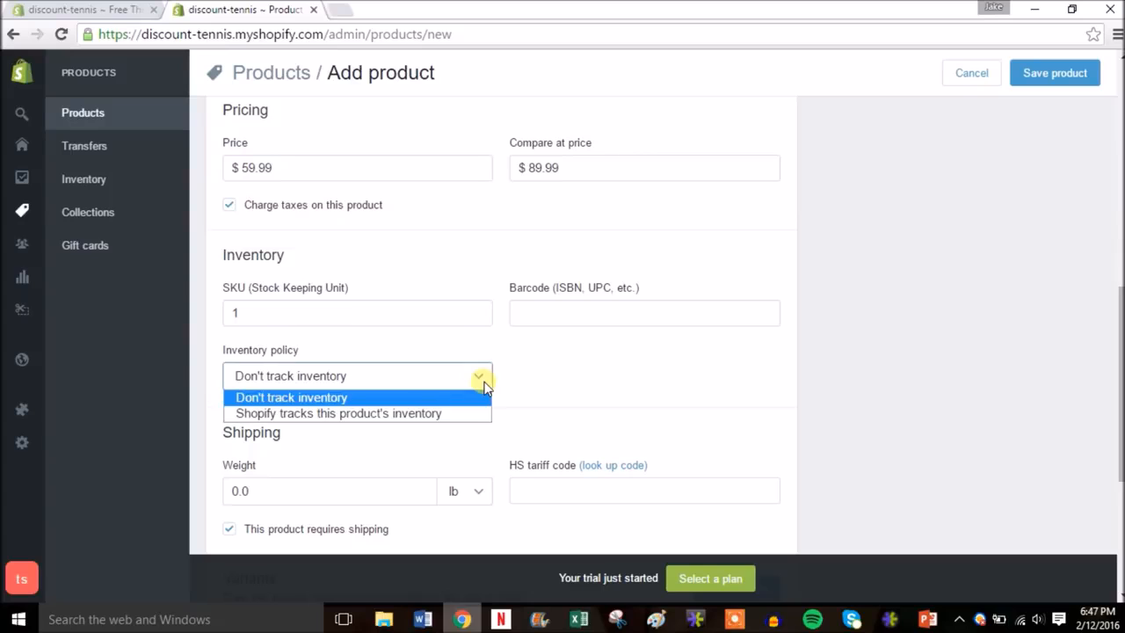
click(402, 419)
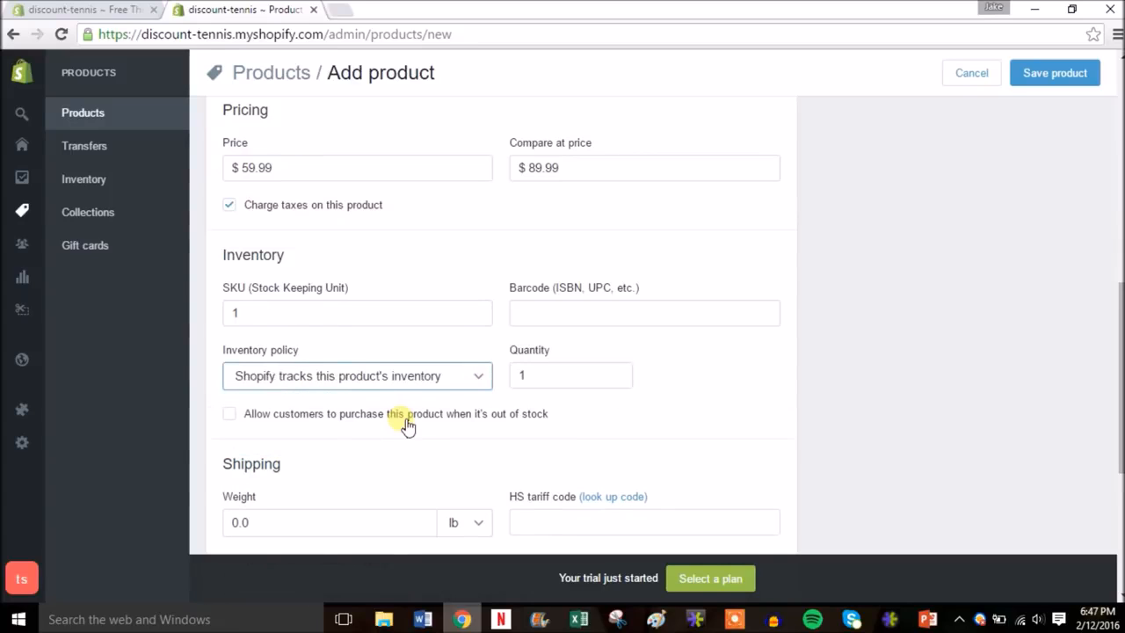
- Set the product's inventory quantity to 5
click(546, 377)
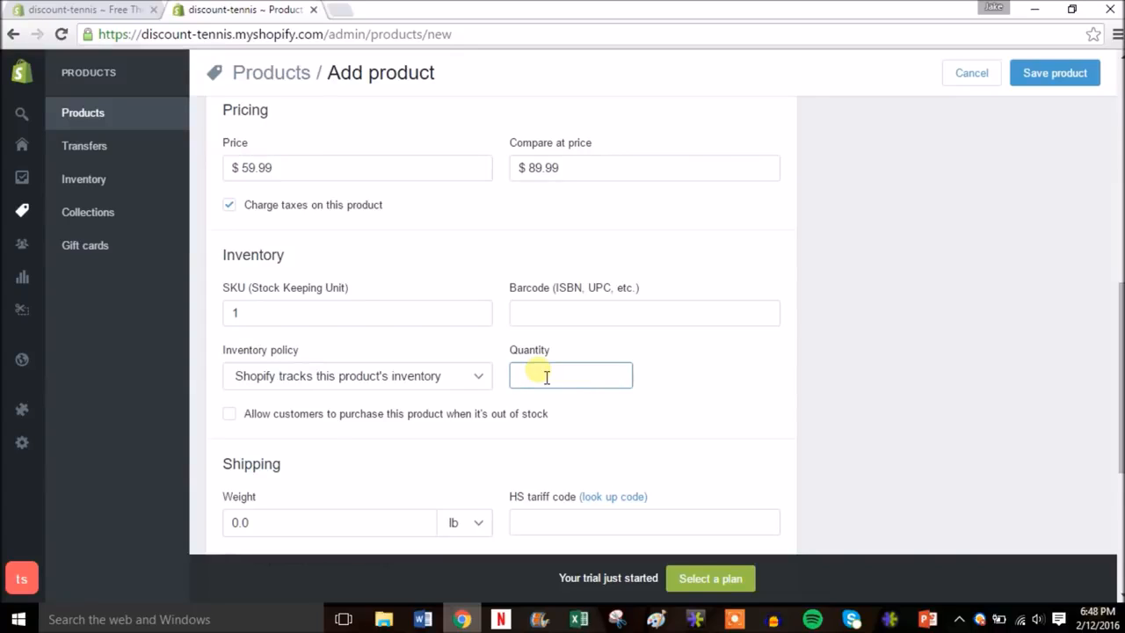
text(5)
click(684, 383)
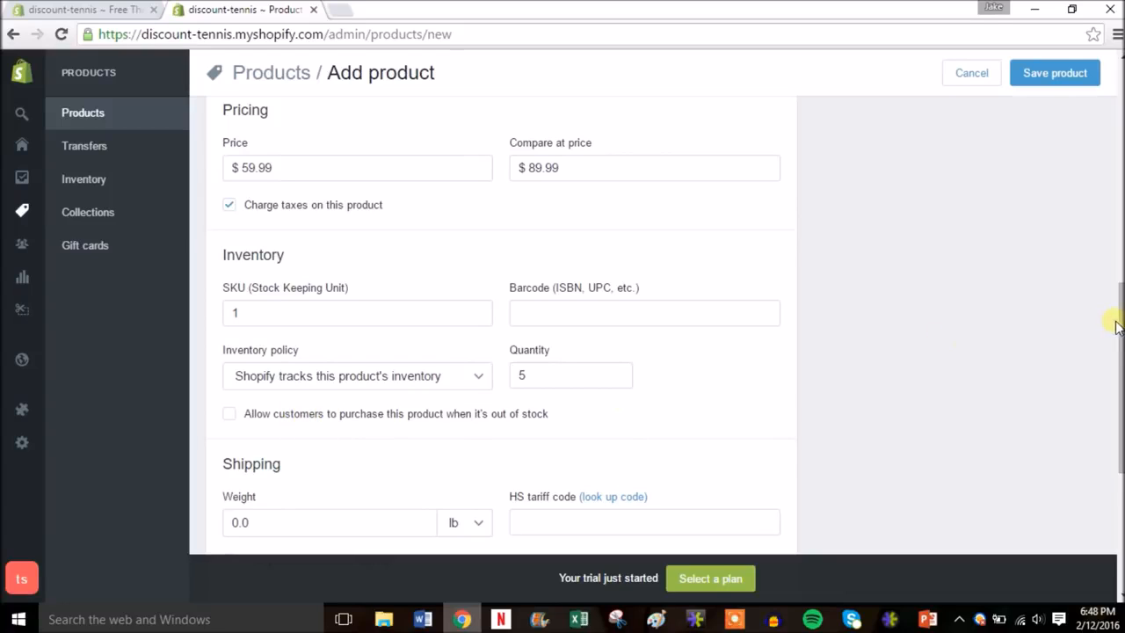
- Set the product's shipping weight to 10 lb
drag(1120, 328, 1120, 396)
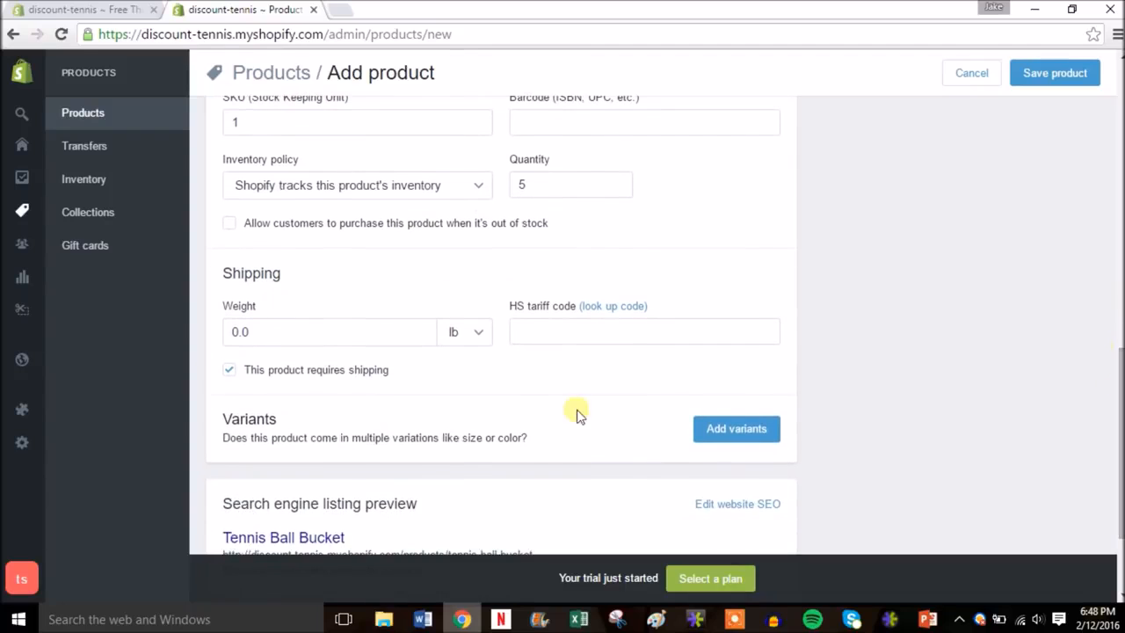
click(271, 345)
key(BackSpace)
key(BackSpace)
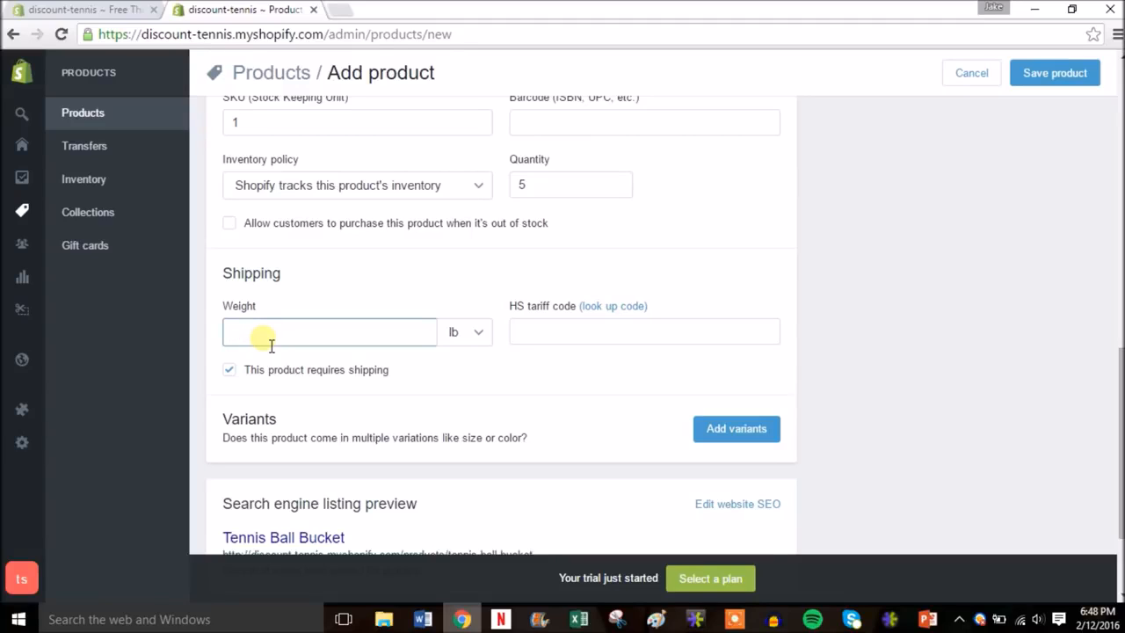
text(10)
click(444, 376)
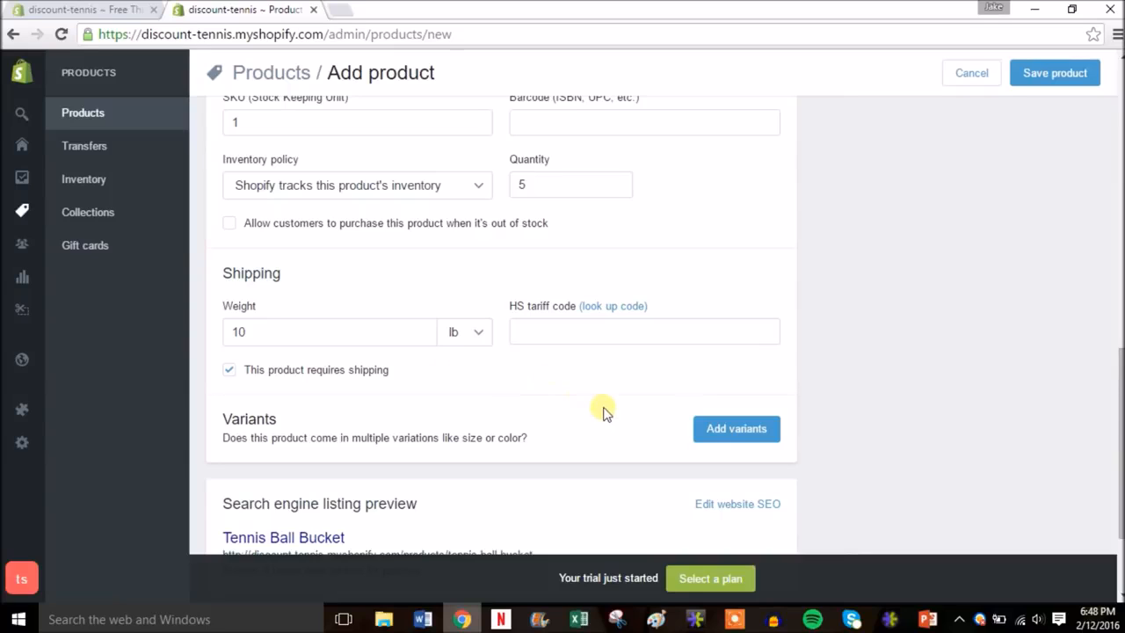
- Enter "Tennis Balls" as the product type in the product's organization details
scroll(466, 343, down, 2)
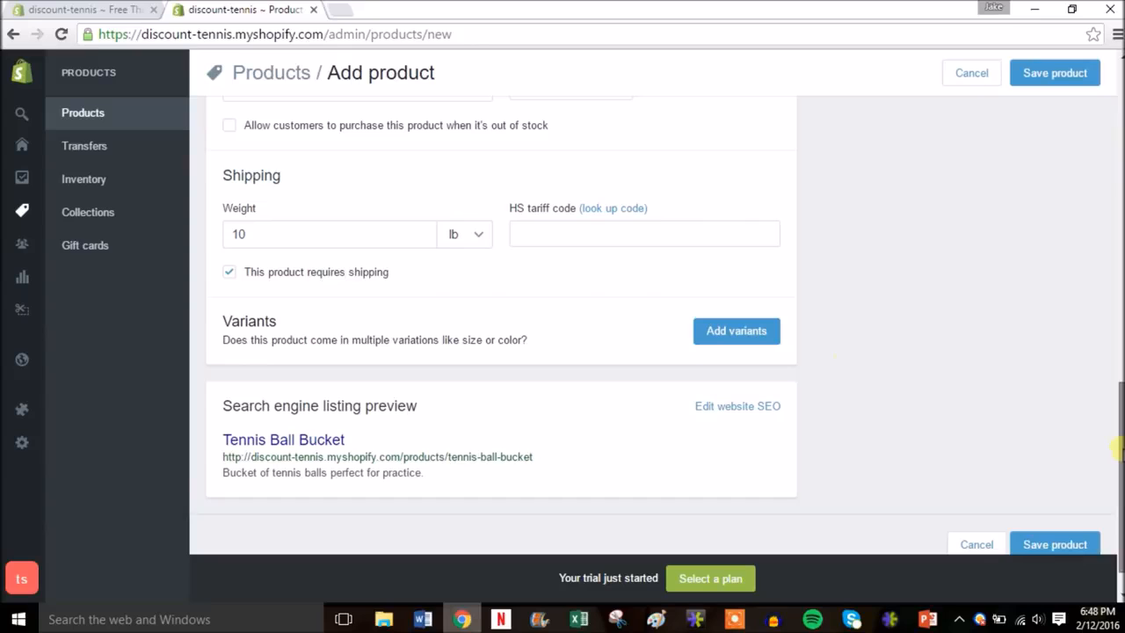
drag(1120, 448, 1120, 447)
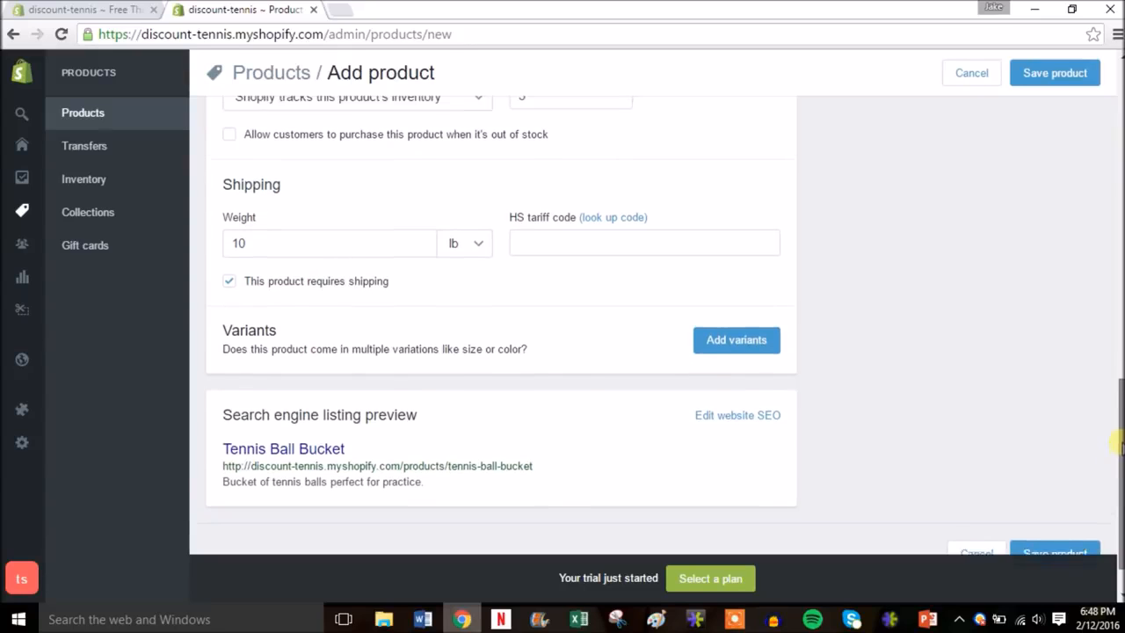
drag(1122, 450, 1119, 151)
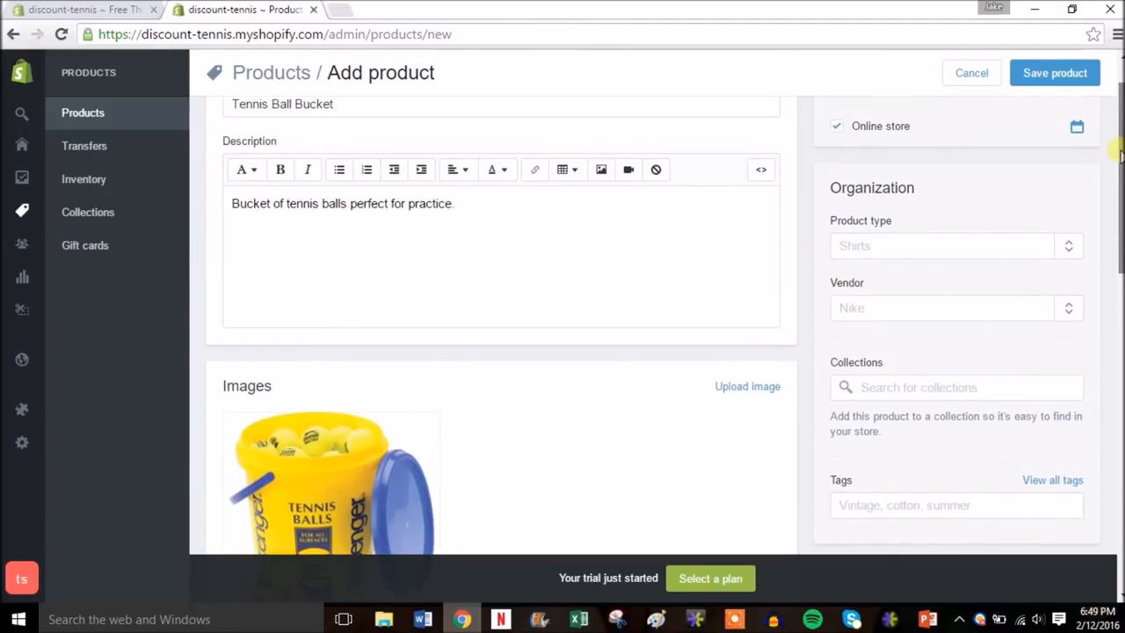
click(917, 254)
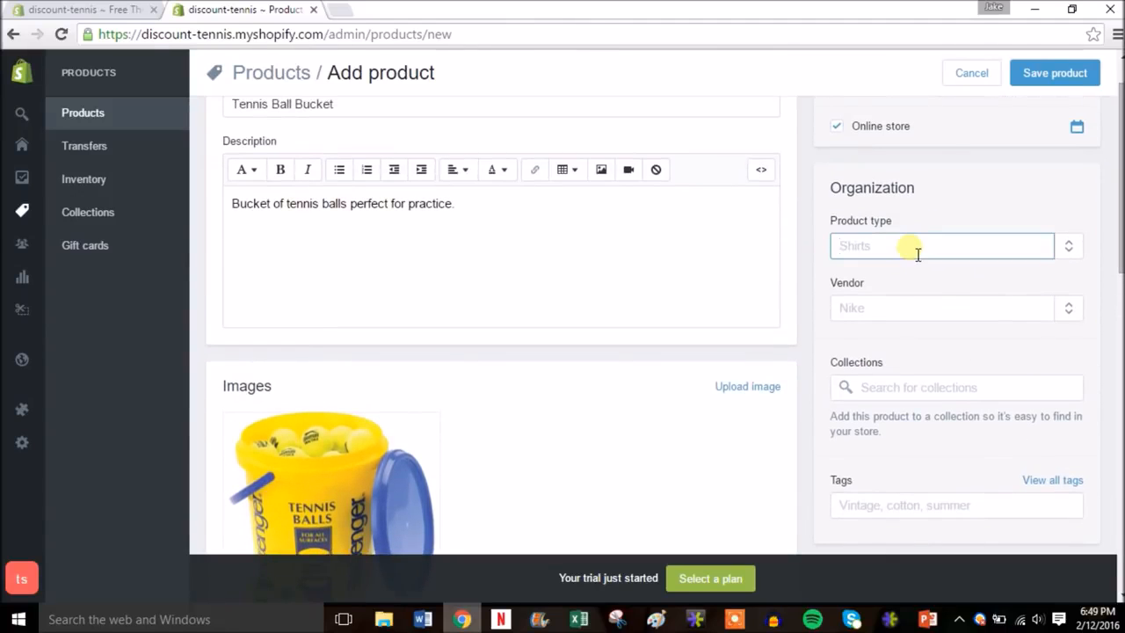
text(T)
key(BackSpace)
text(Tennis B)
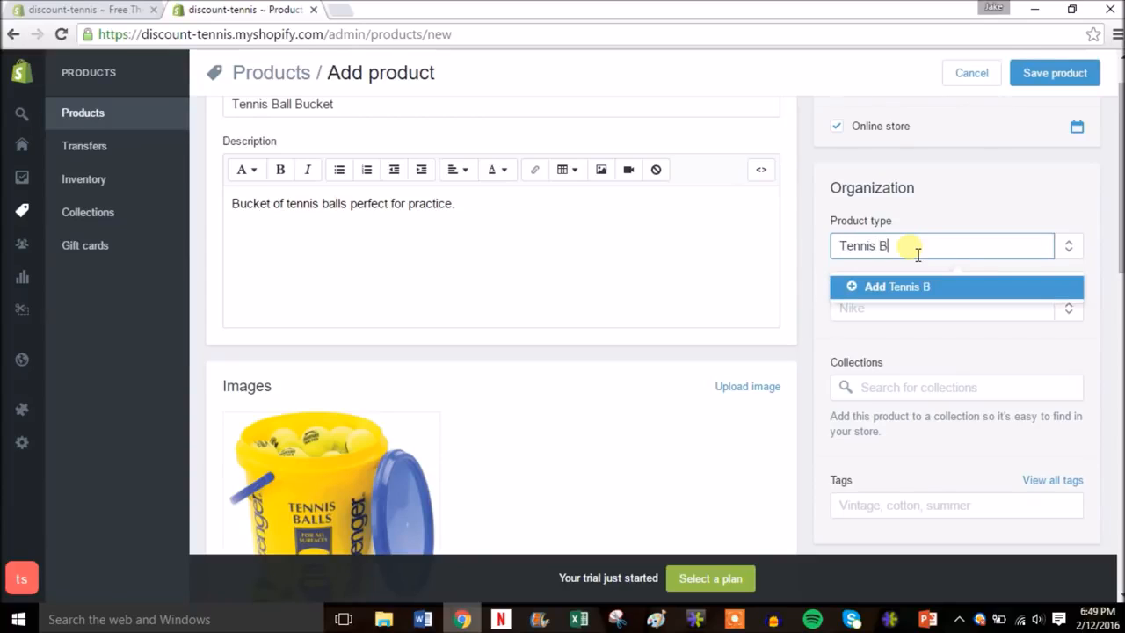
text(alls)
- Add "Slazenger" as the product's vendor
click(878, 319)
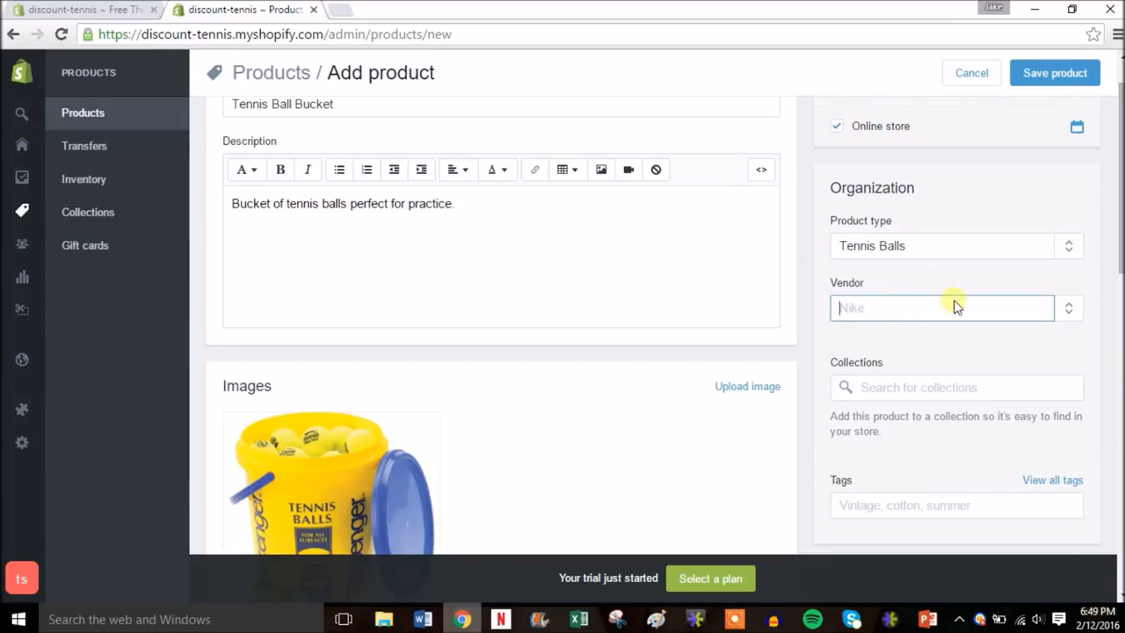
scroll(1121, 253, down, 1)
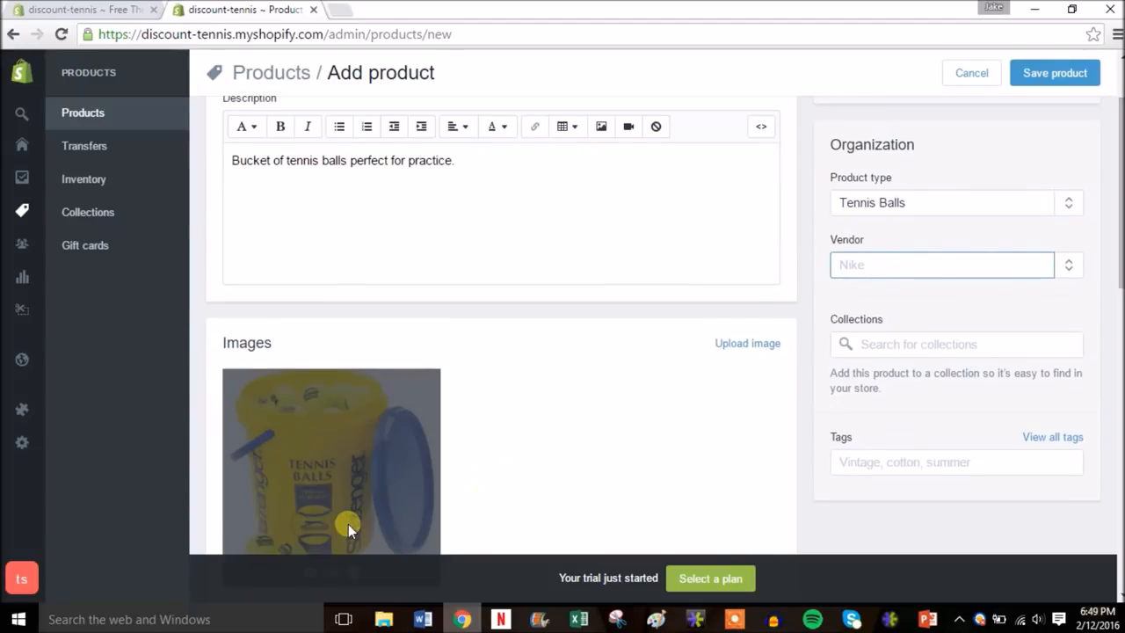
text(Slazenger)
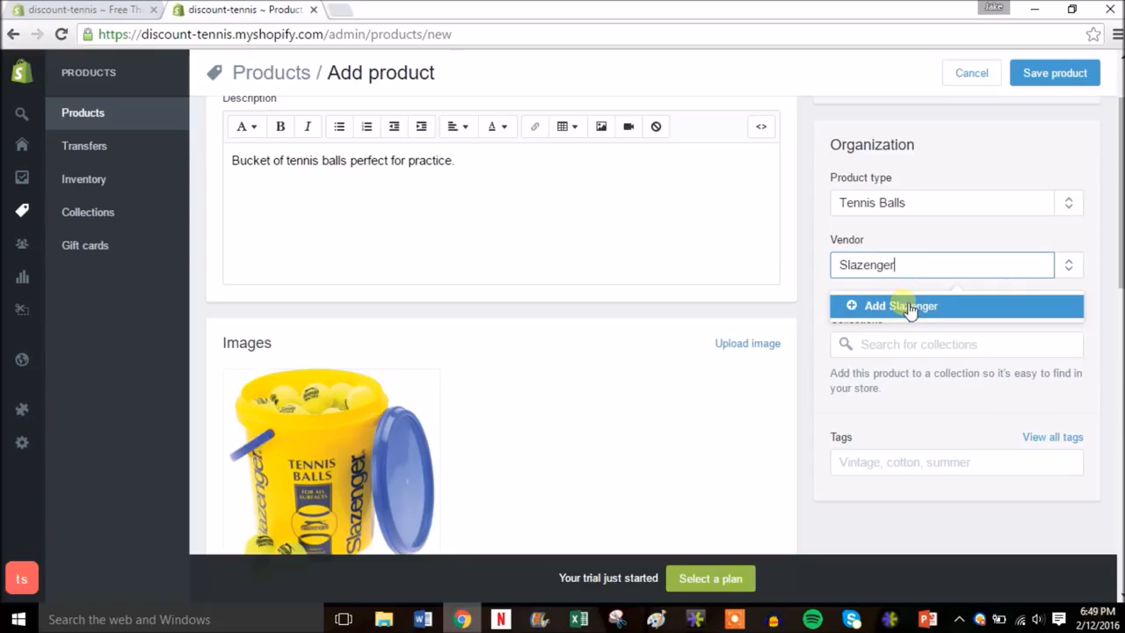
click(905, 306)
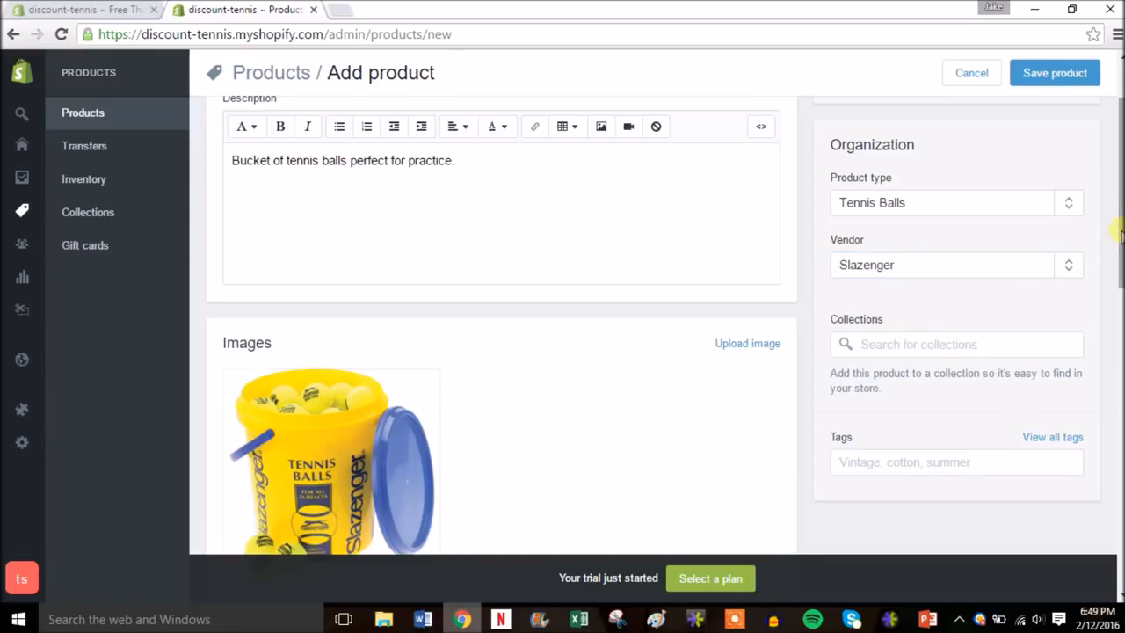
- Add the tags "tennis" and "balls" to the product
drag(1120, 232, 1119, 242)
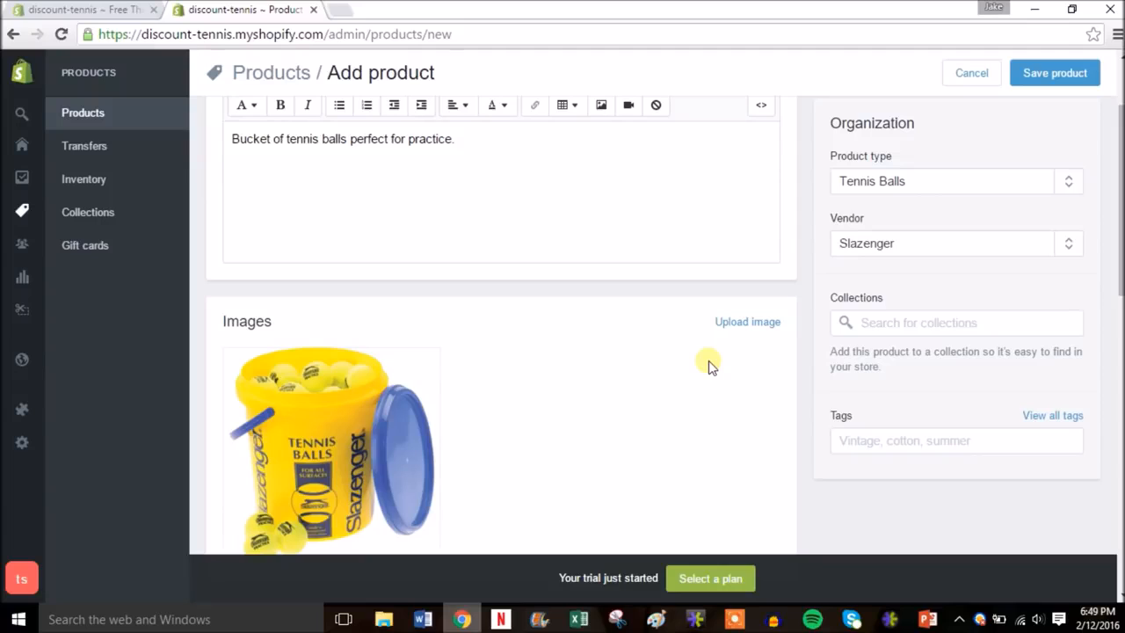
click(889, 445)
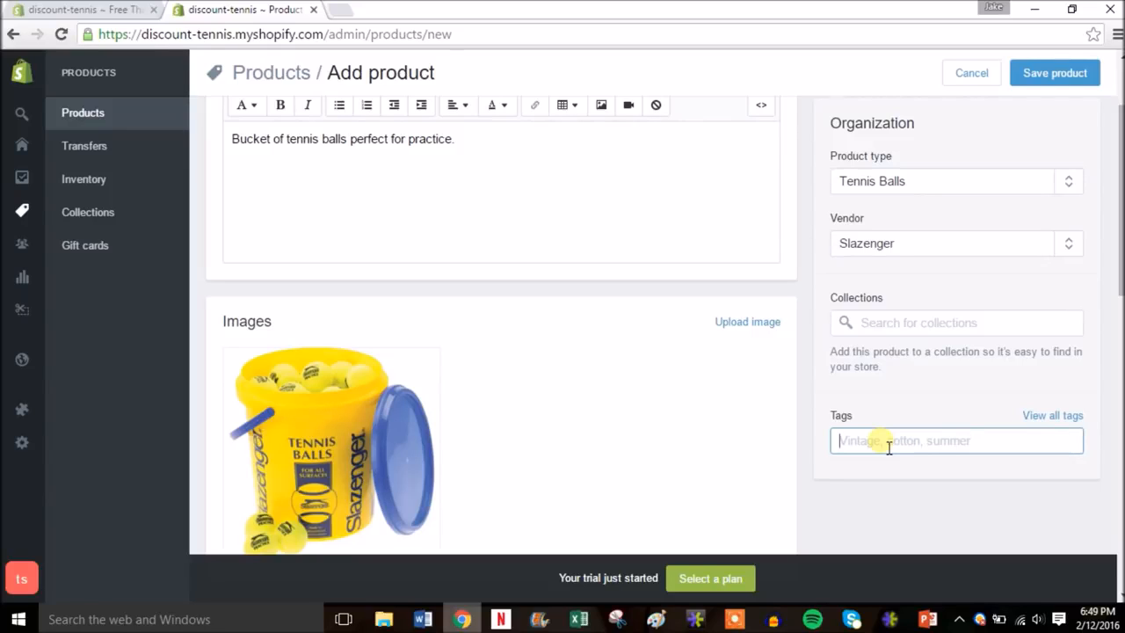
text(tennis)
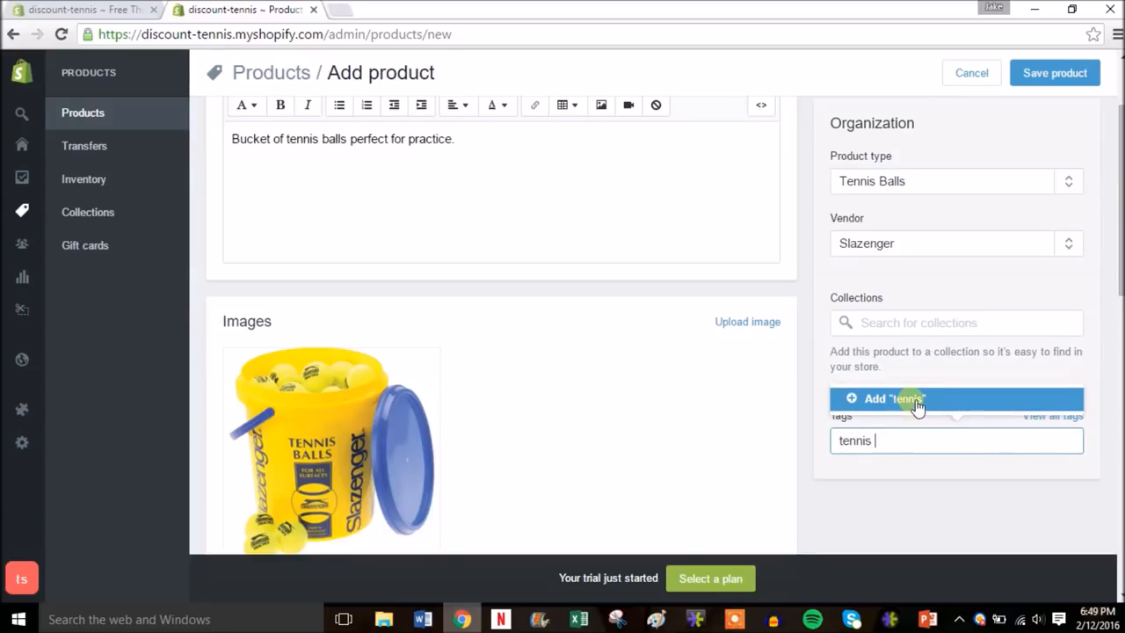
click(918, 403)
click(928, 446)
text(balls)
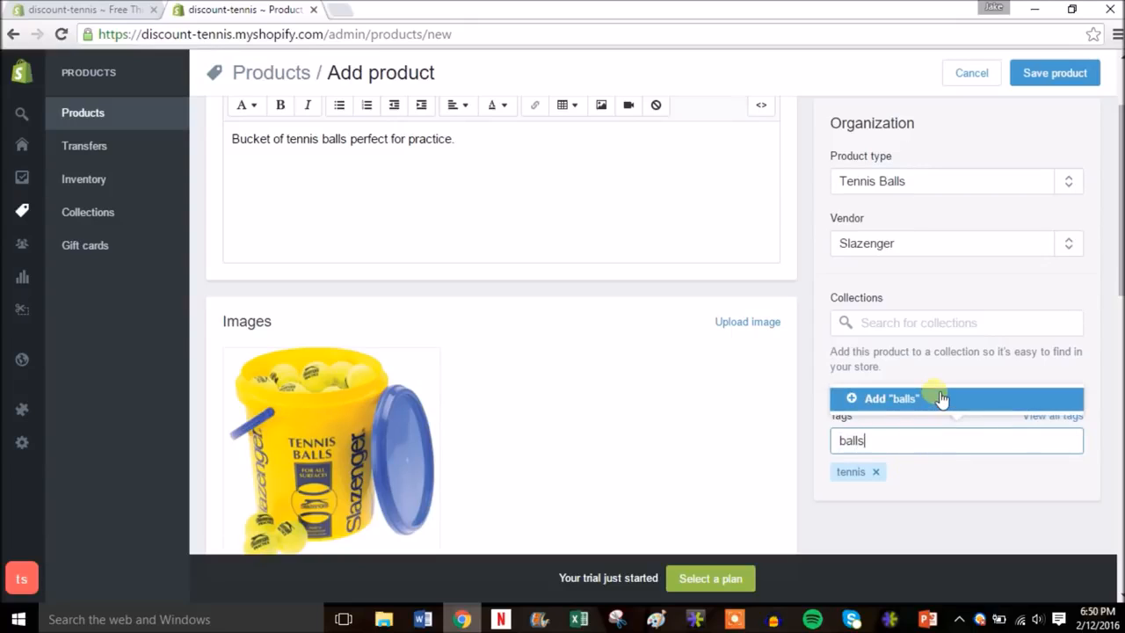
click(934, 397)
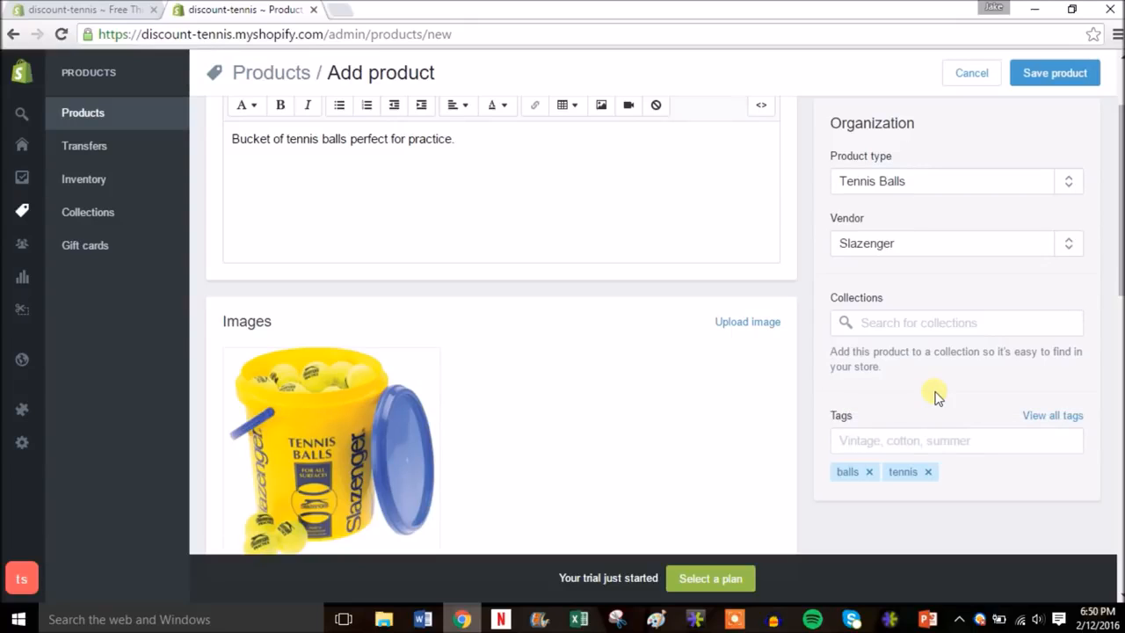
- Dismiss the admin search and save the Tennis Ball Bucket product
key(slash)
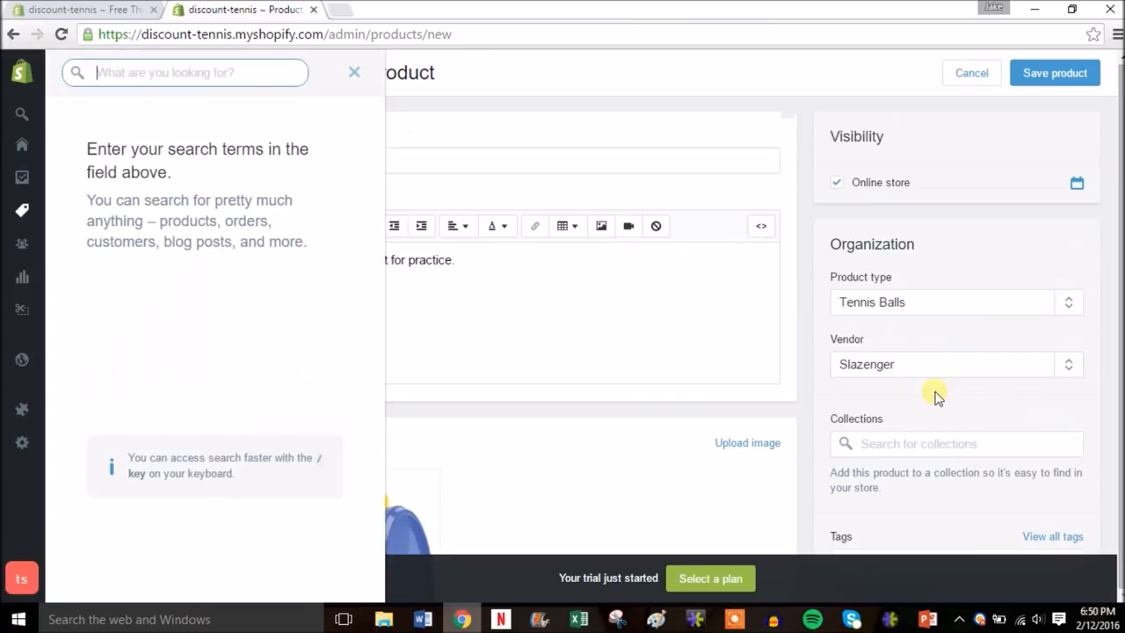
click(354, 74)
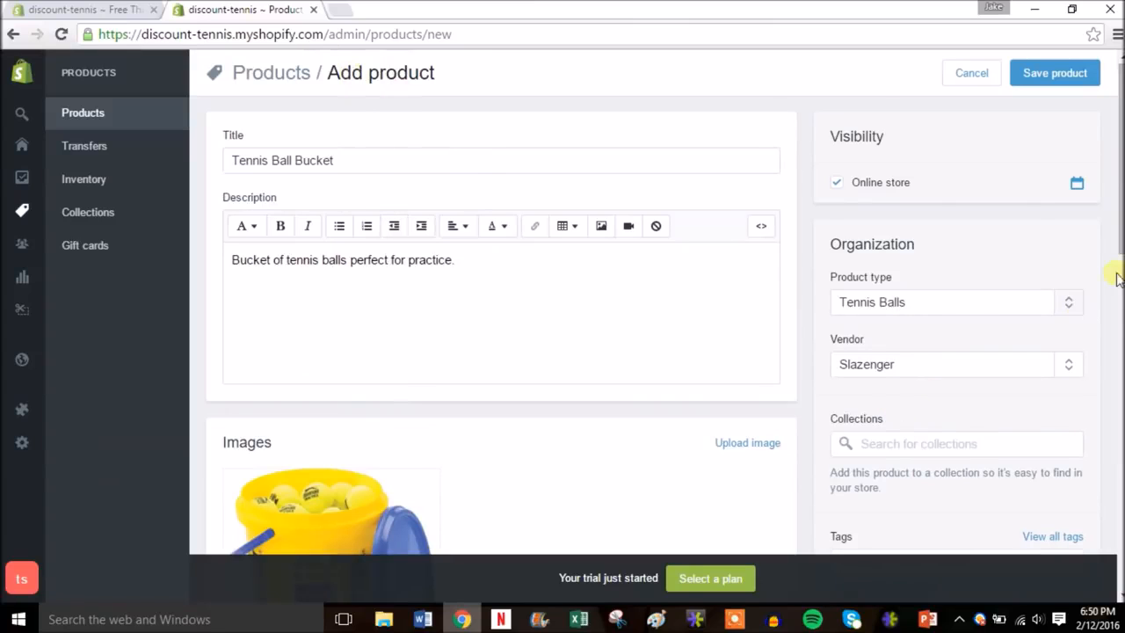
drag(1119, 265, 1118, 151)
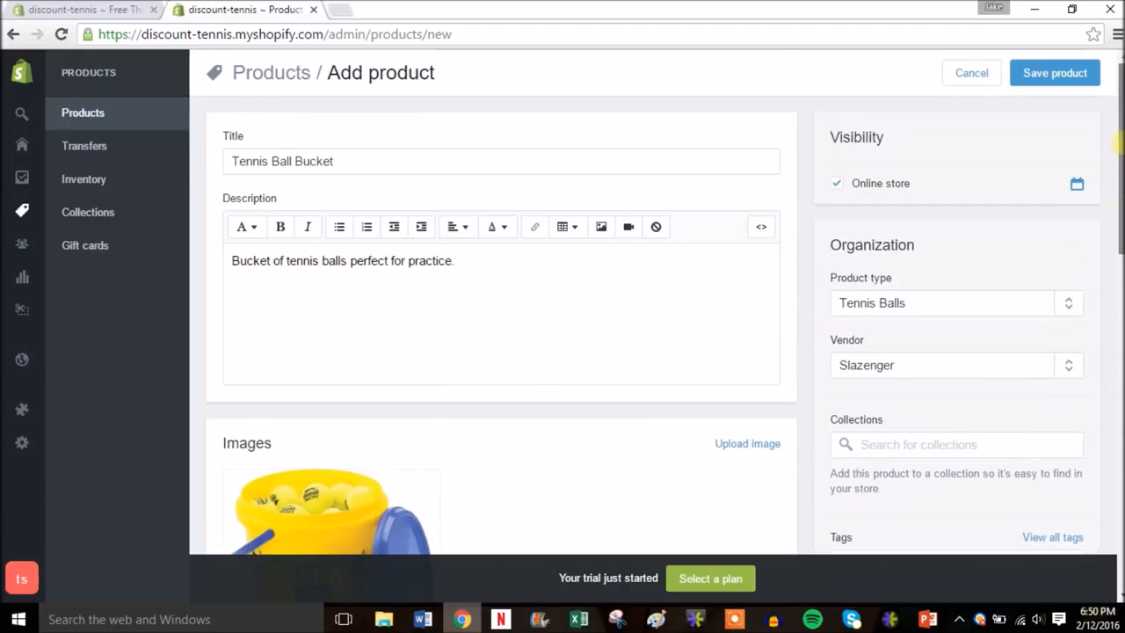
click(1030, 72)
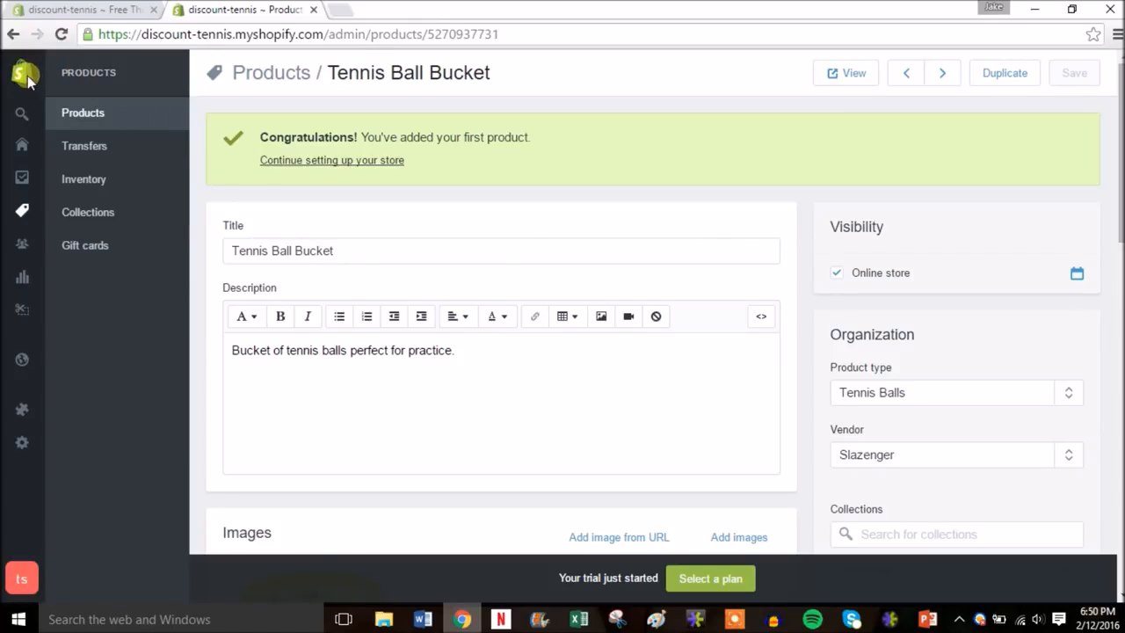
- Open the online store in a new browser tab and view the Featured Items on its home page
mouse_move(24, 74)
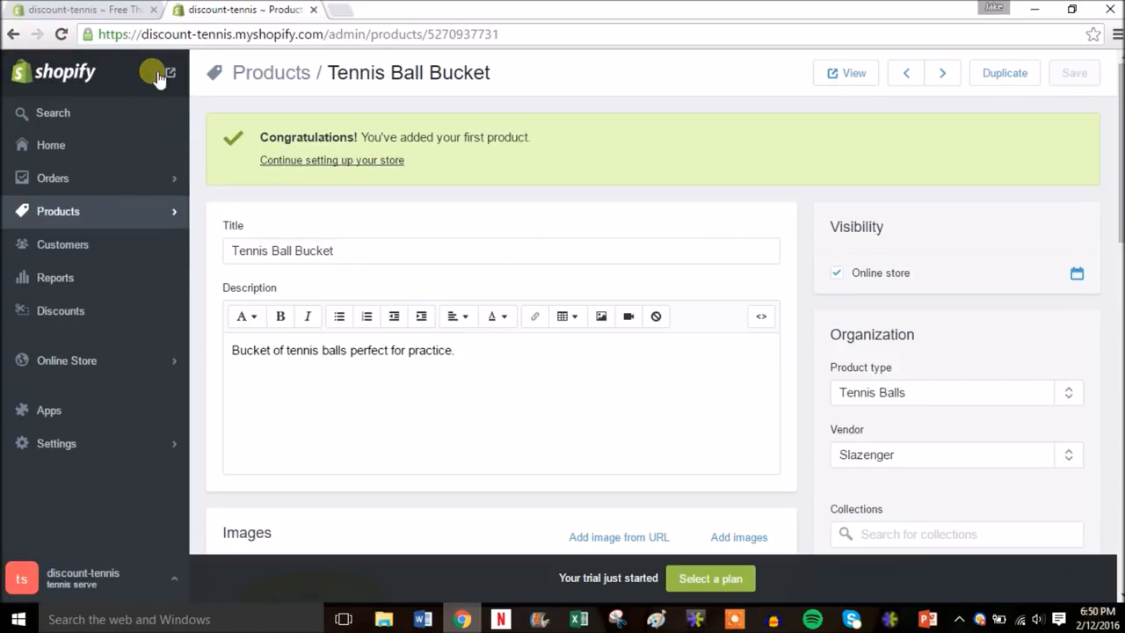
right_click(172, 78)
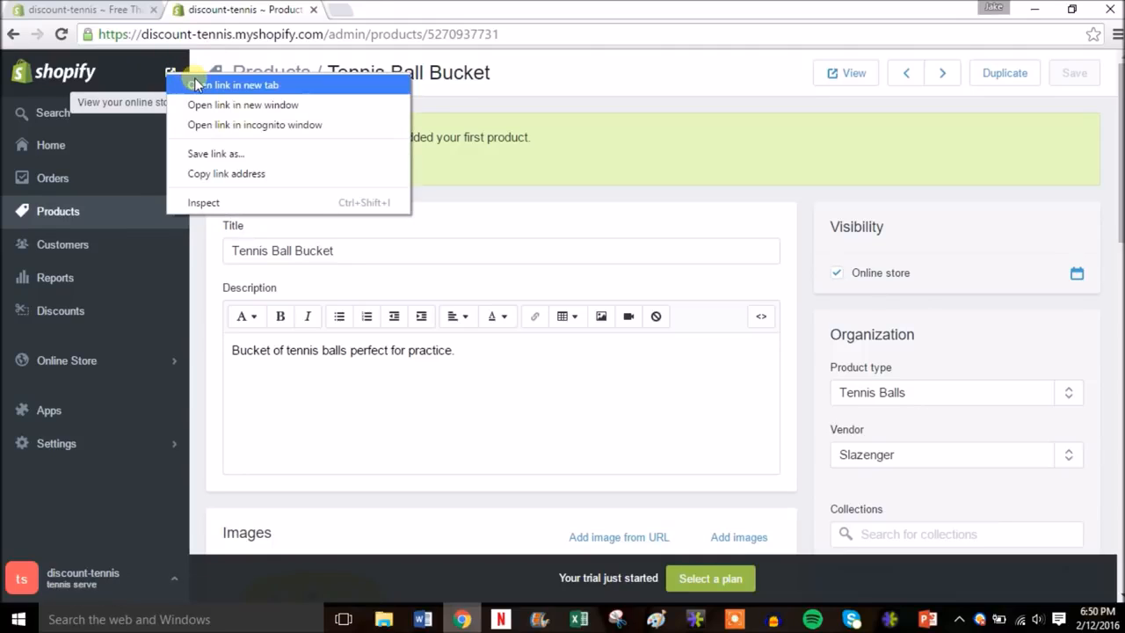
click(195, 83)
click(408, 13)
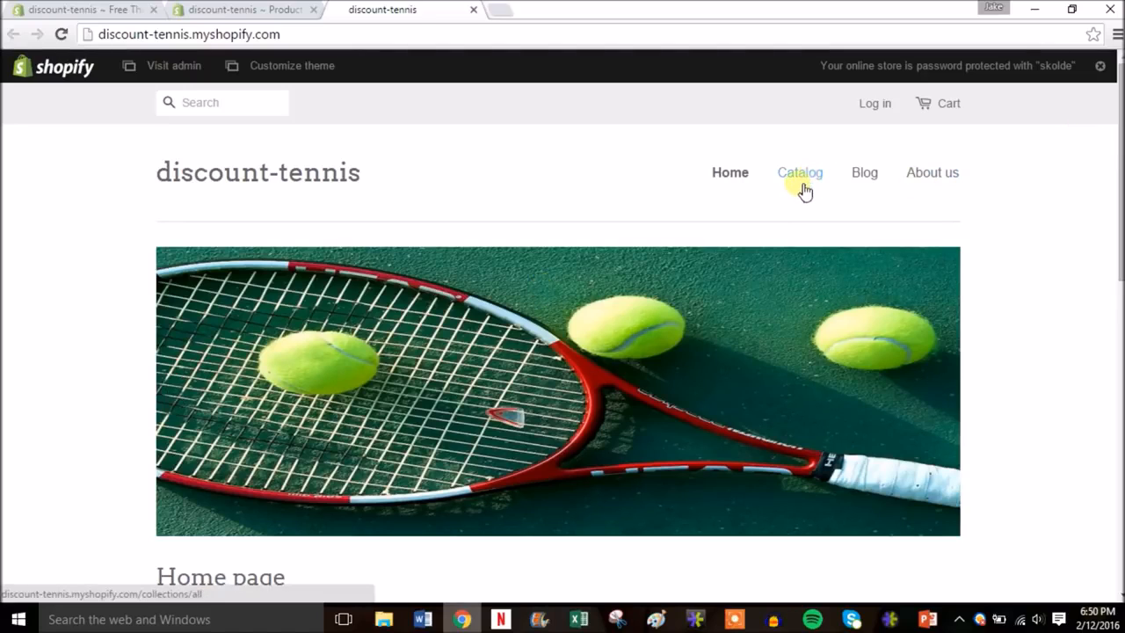
drag(1114, 181, 1104, 334)
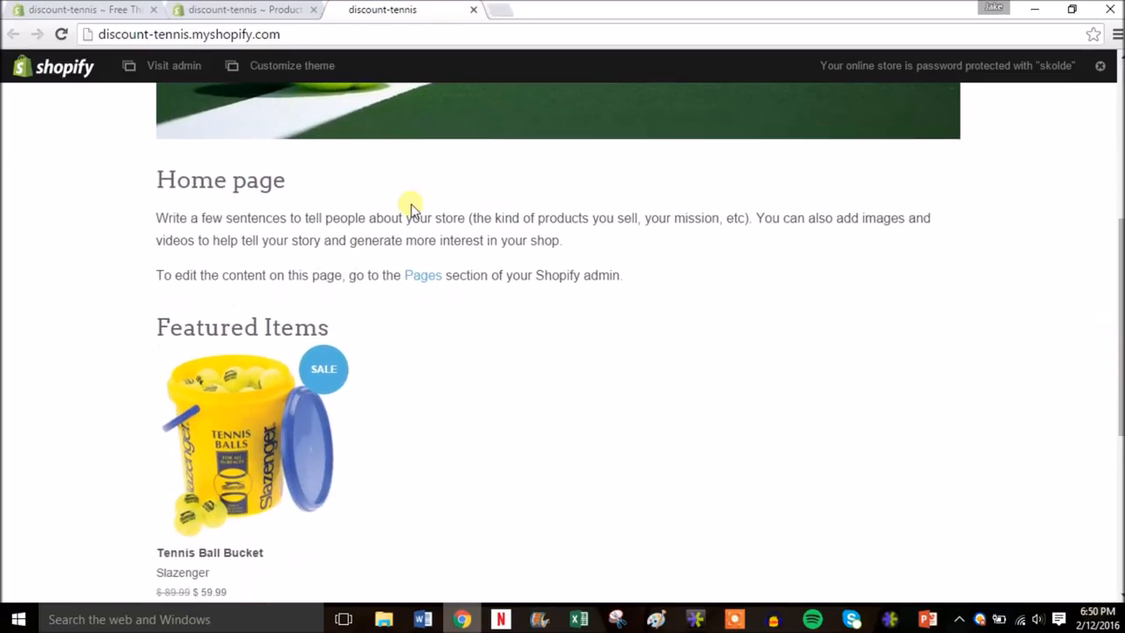
drag(1121, 356, 1121, 405)
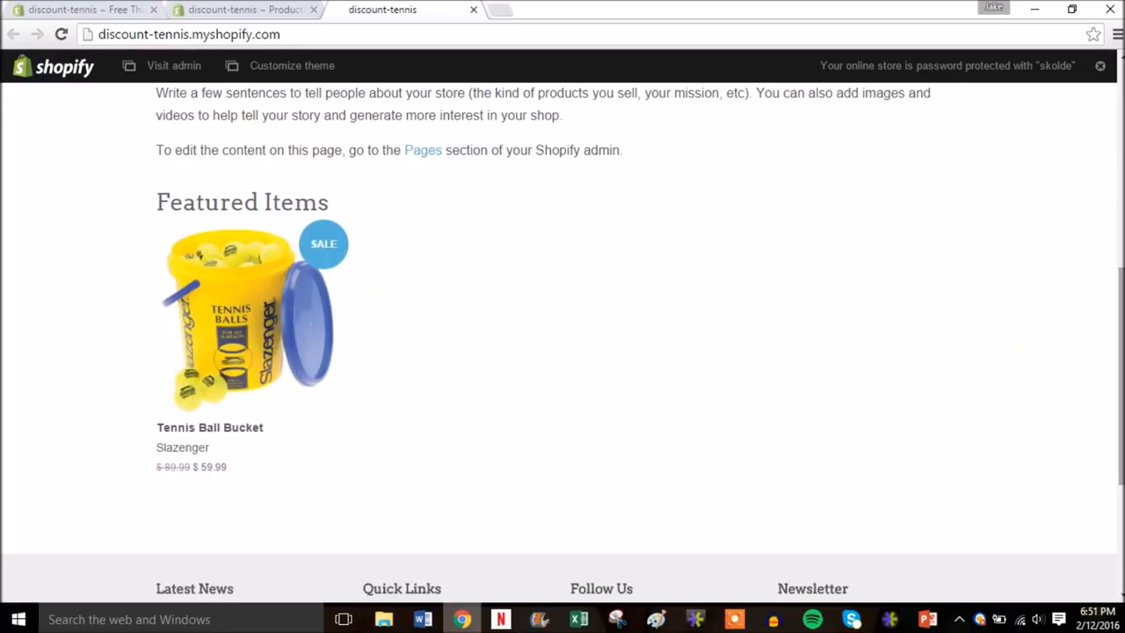
- View the store's Catalog page with its product listing, and close the storefront tab
drag(1118, 369, 1118, 154)
click(802, 174)
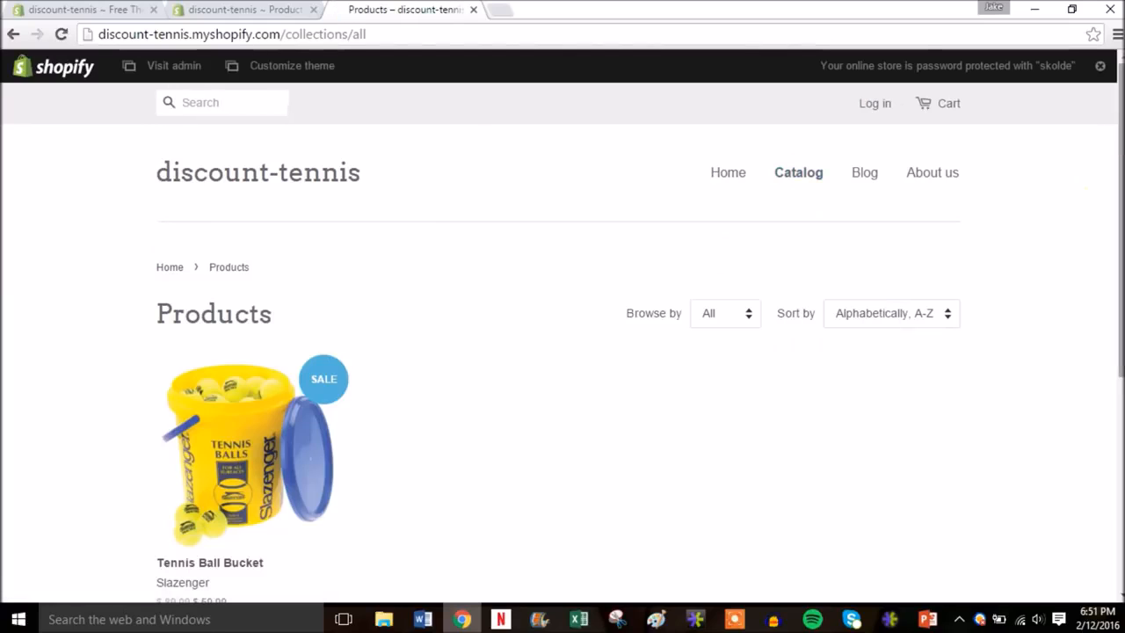
scroll(562, 334, down, 3)
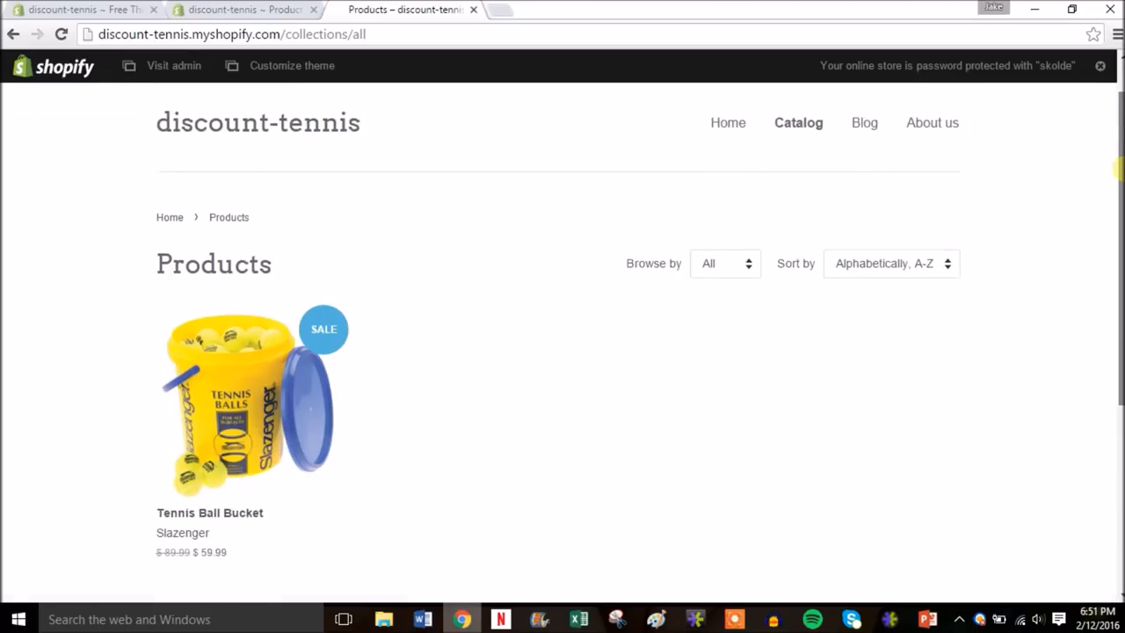
scroll(562, 352, up, 3)
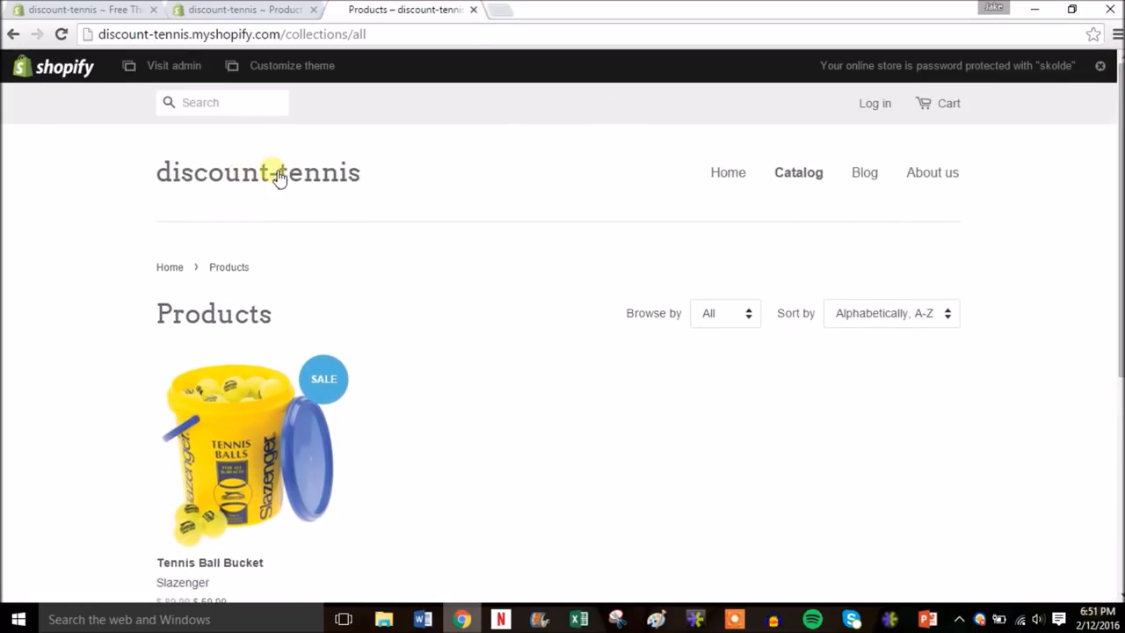
click(474, 9)
- Start a new product in the store admin and title it "Babolat Aero Drive Tennis Racquet"
click(144, 215)
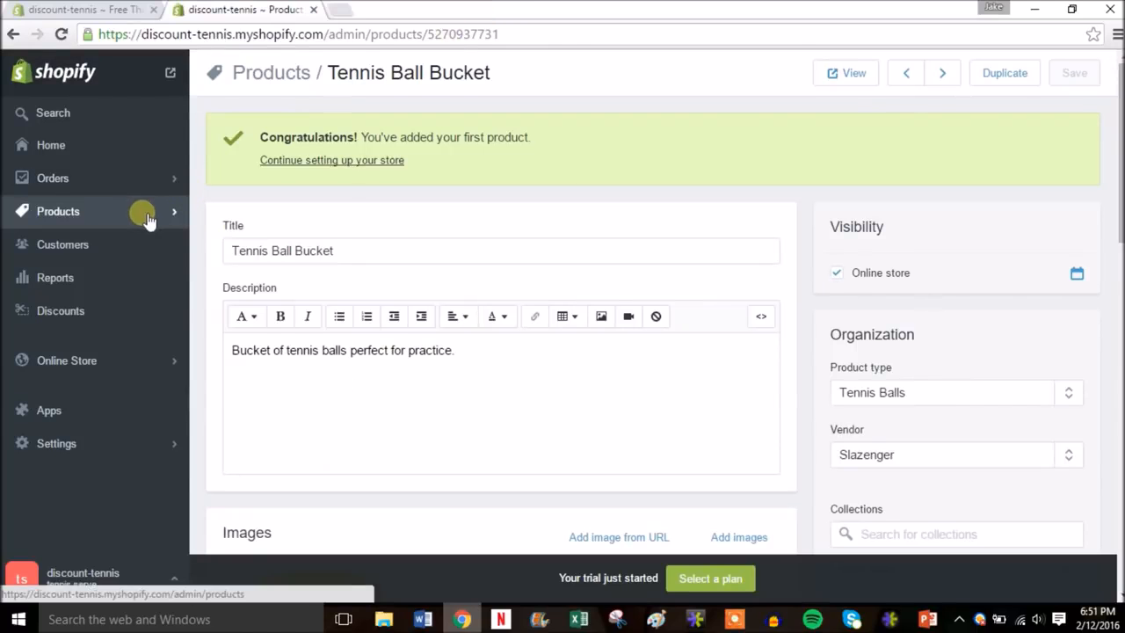
click(145, 215)
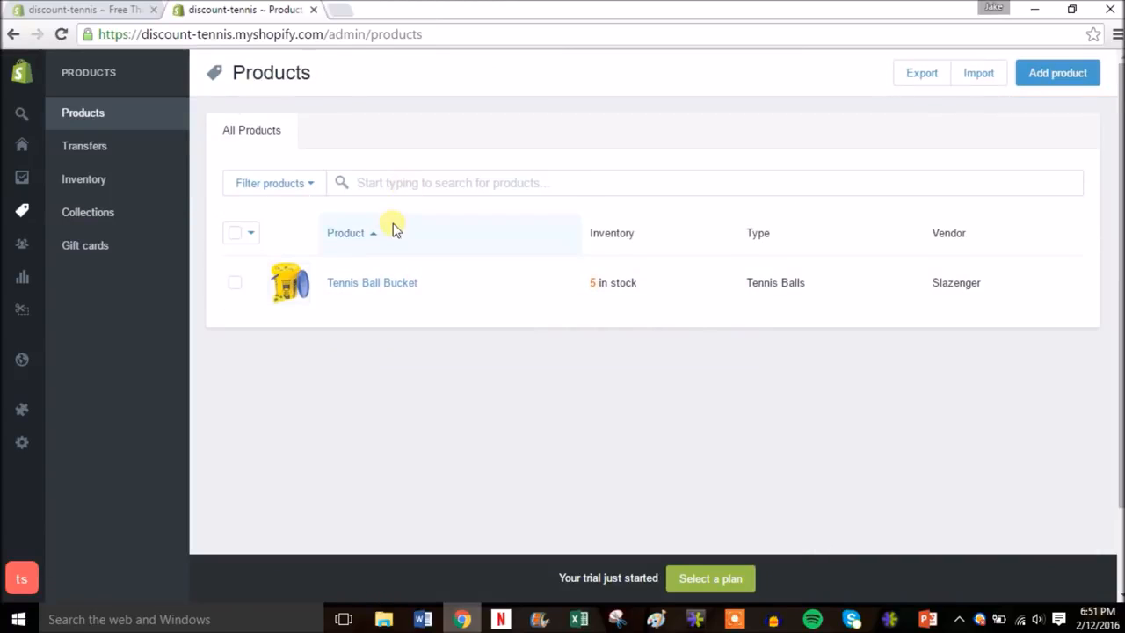
click(1052, 77)
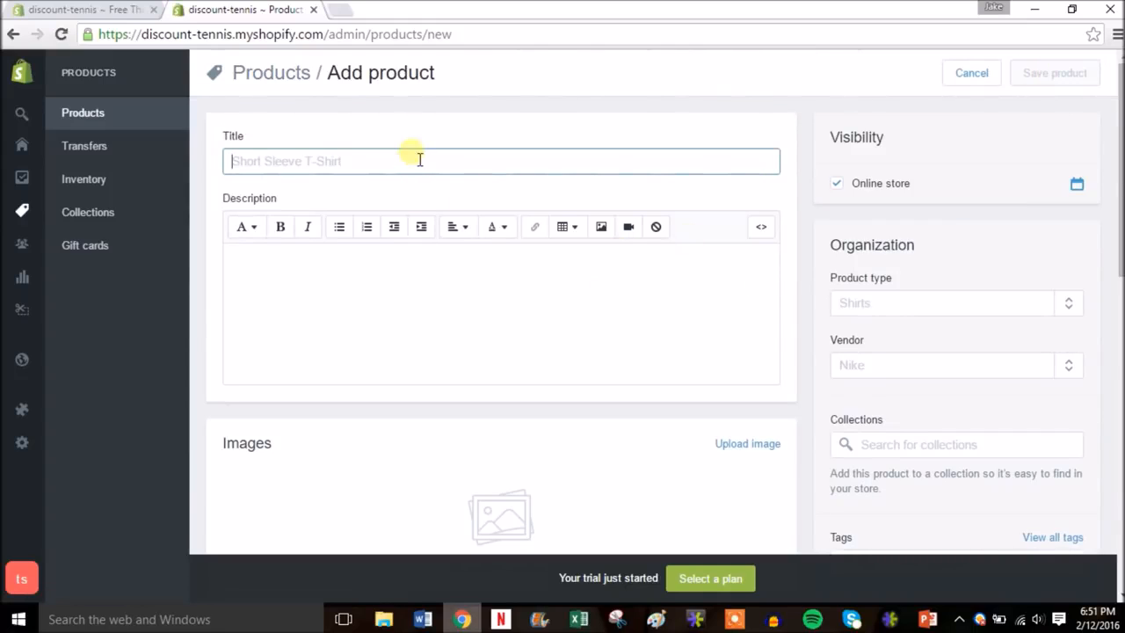
text(T)
key(BackSpace)
text(Bab)
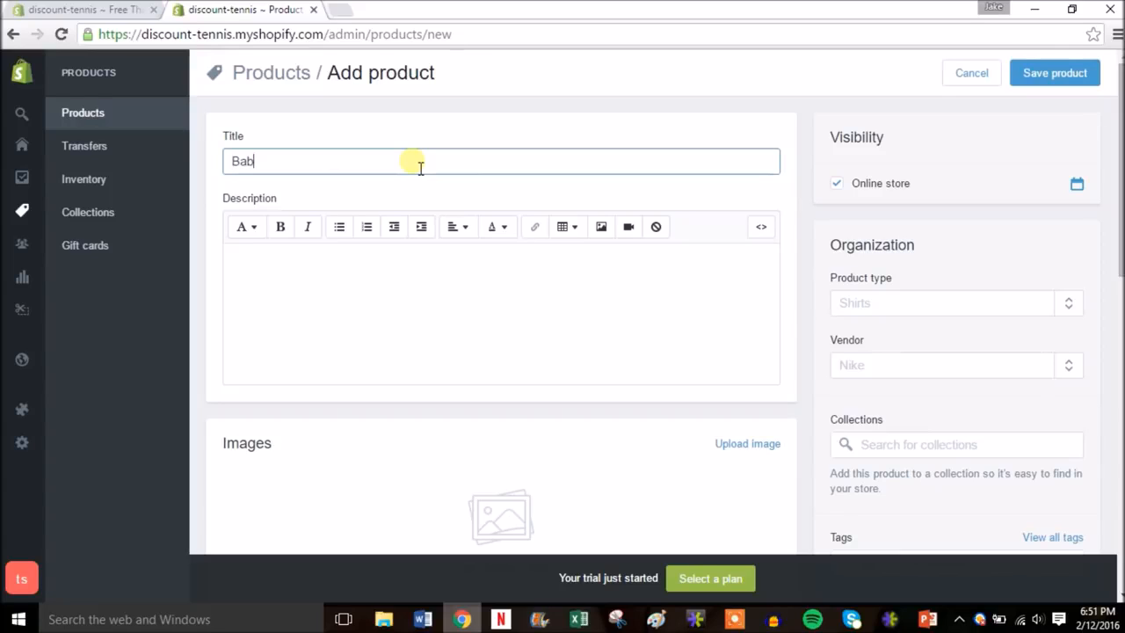
text(olat Aero Drive Tennis R)
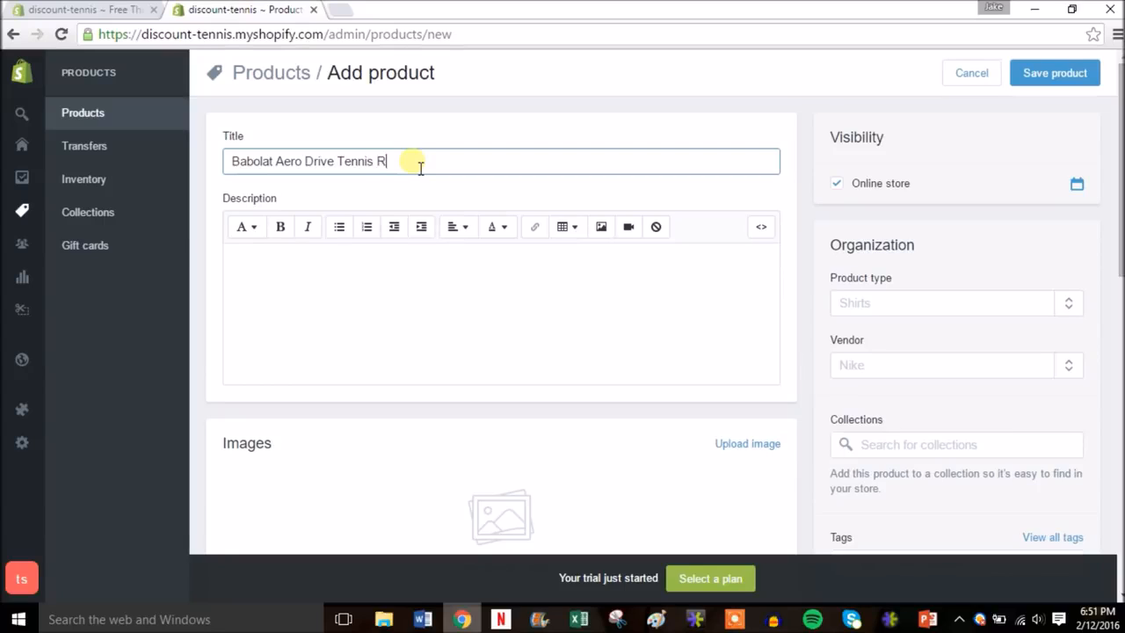
text(acquet)
- Enter the product description "Step up your game with the racquet of choice by professionals Rafael Nadal and Caroline Wozniacki."
click(443, 285)
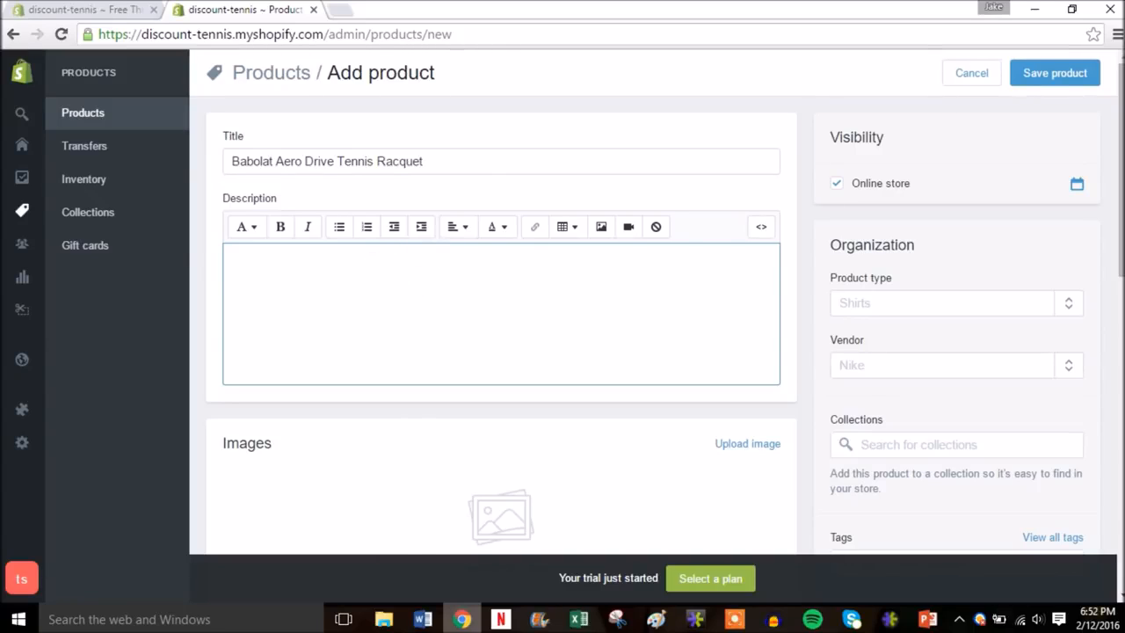
text(STep S)
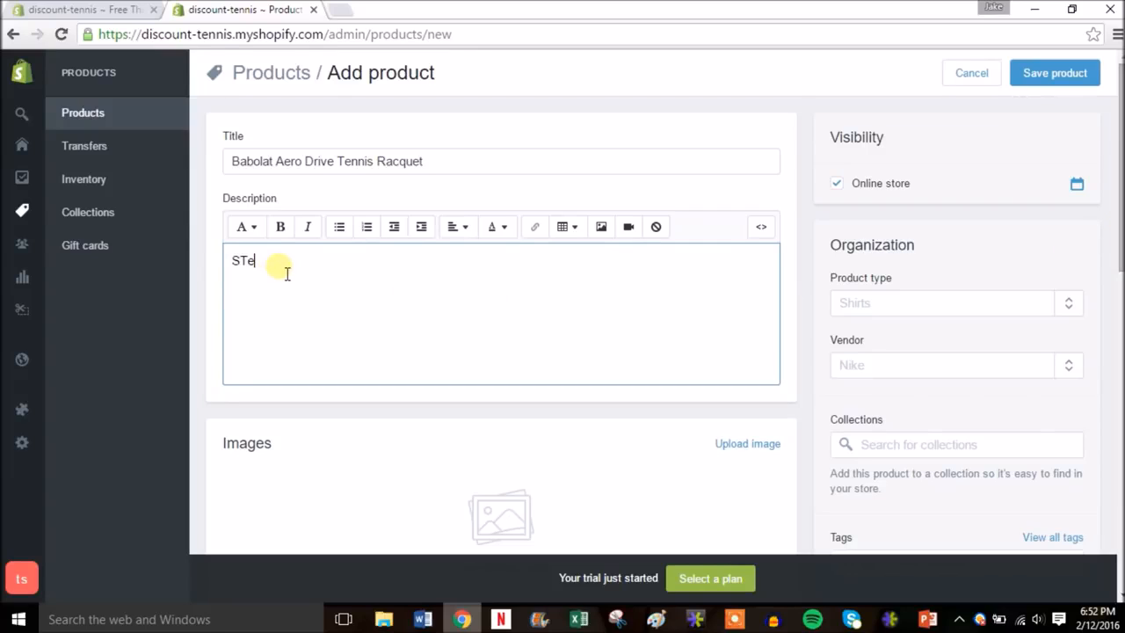
text(up your game with the r)
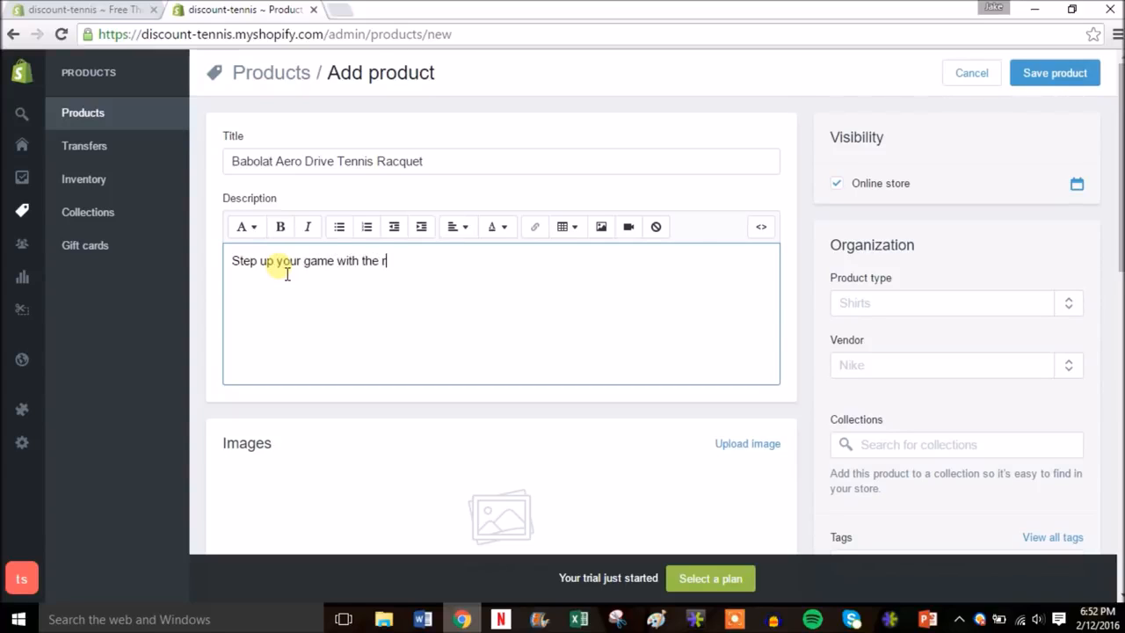
text(acquet of choice)
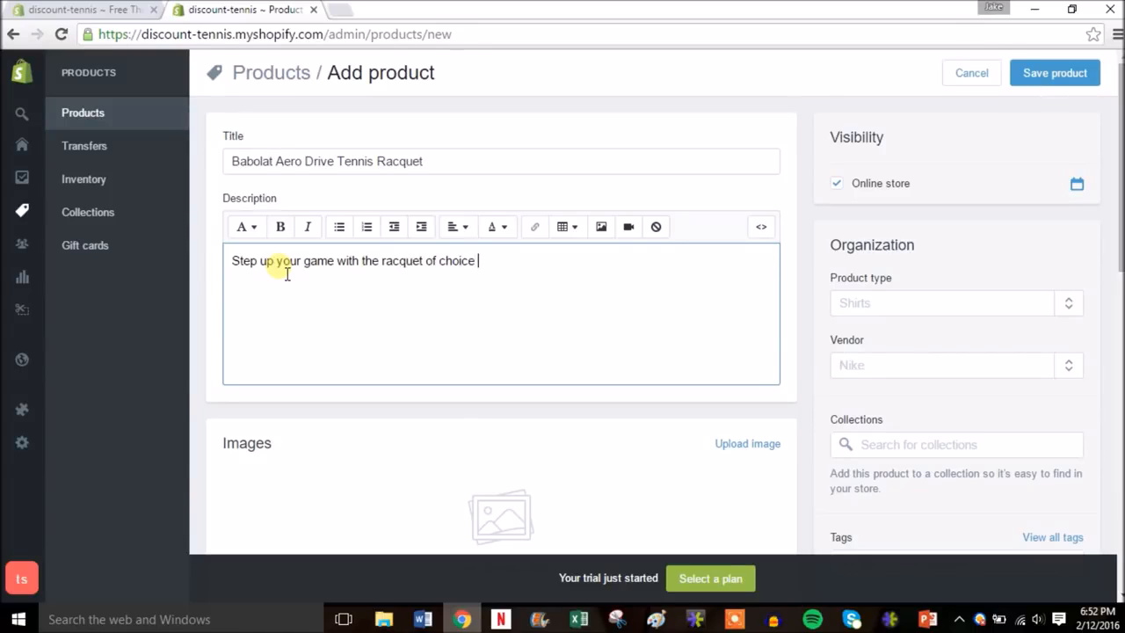
text( by professionals Rafel)
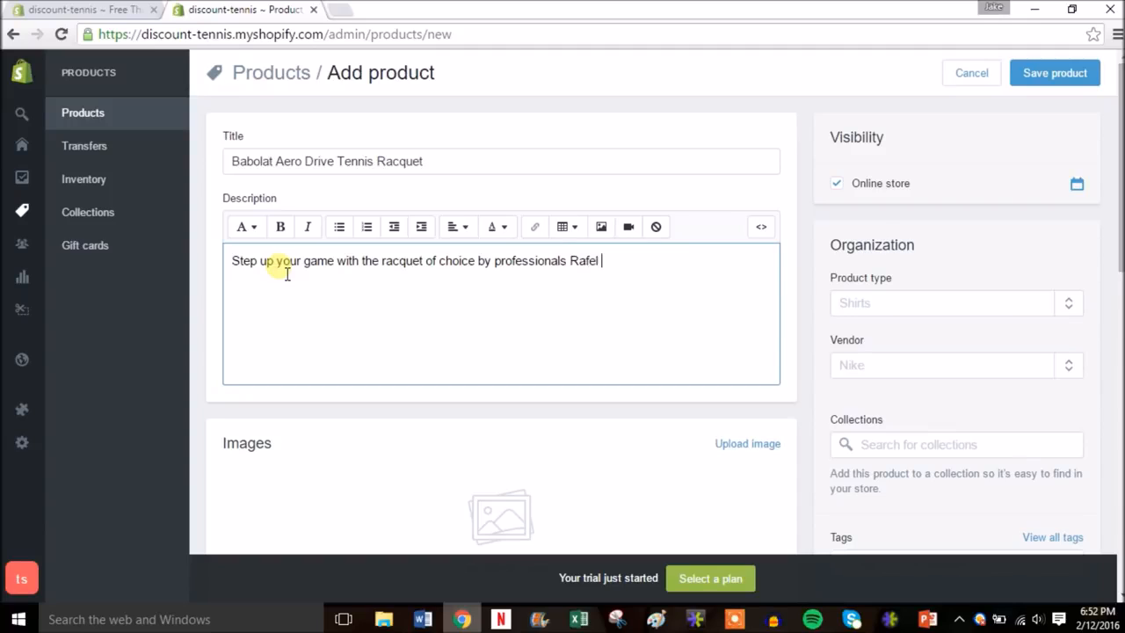
text(Naadal and Caro)
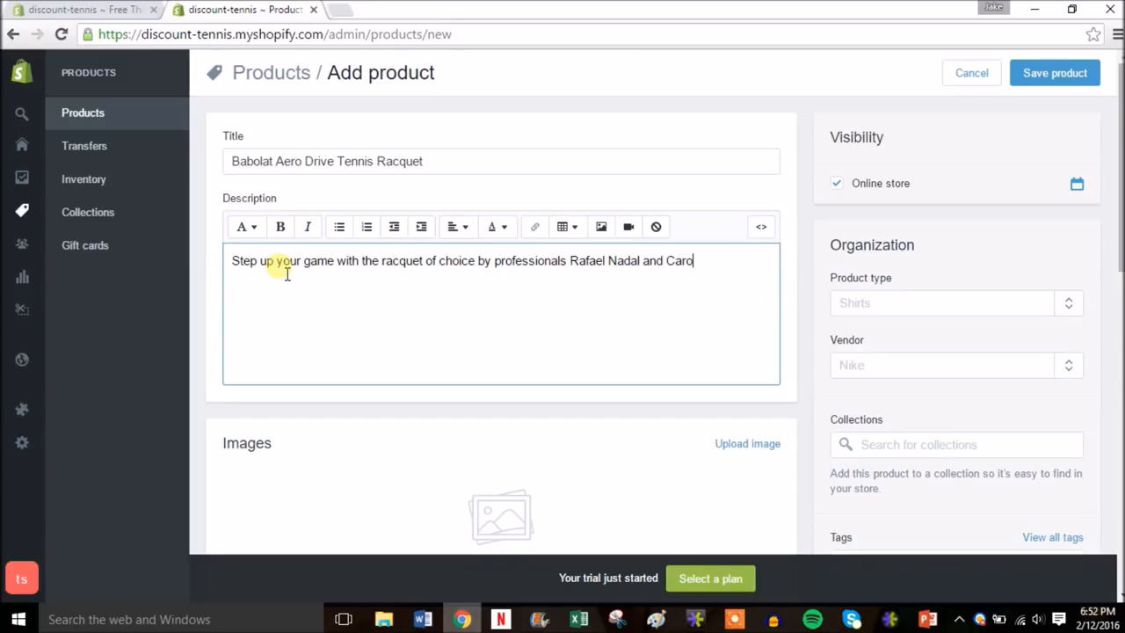
text(line Wozniacki.)
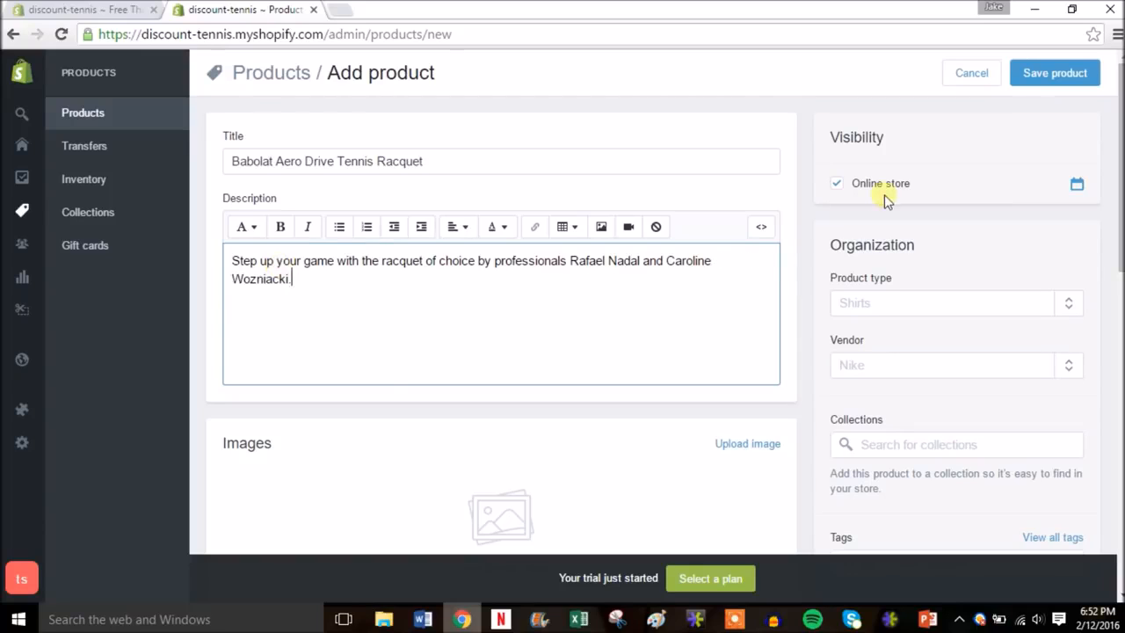
- Upload the image file "babolat aero drive racquet" from the Shopify Sample Site folder to the product
drag(1120, 154, 1120, 229)
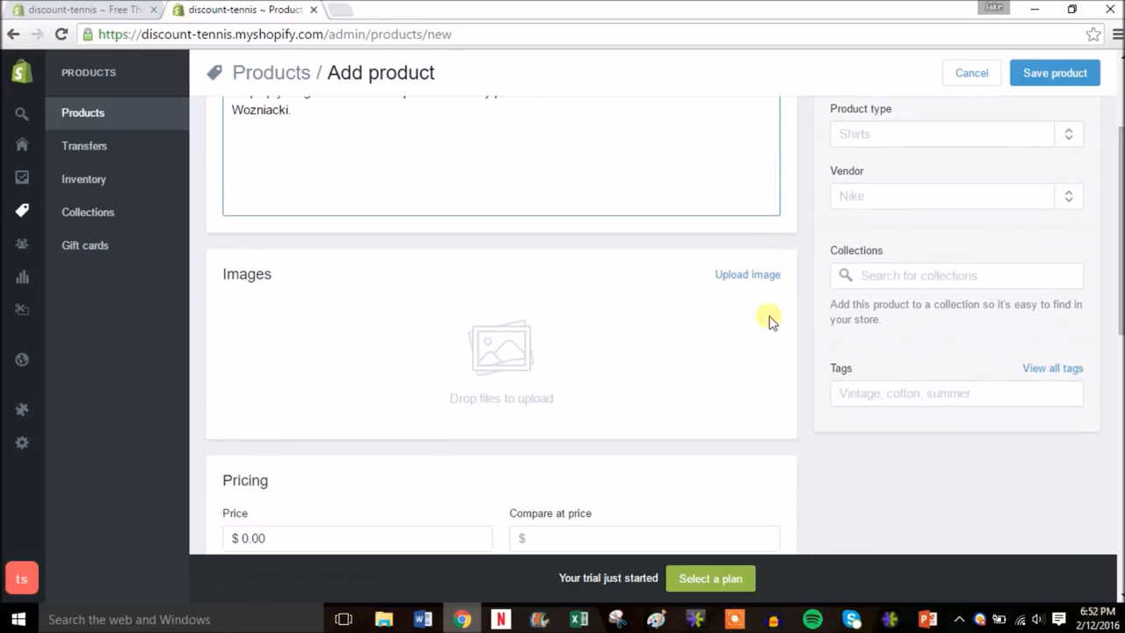
click(748, 275)
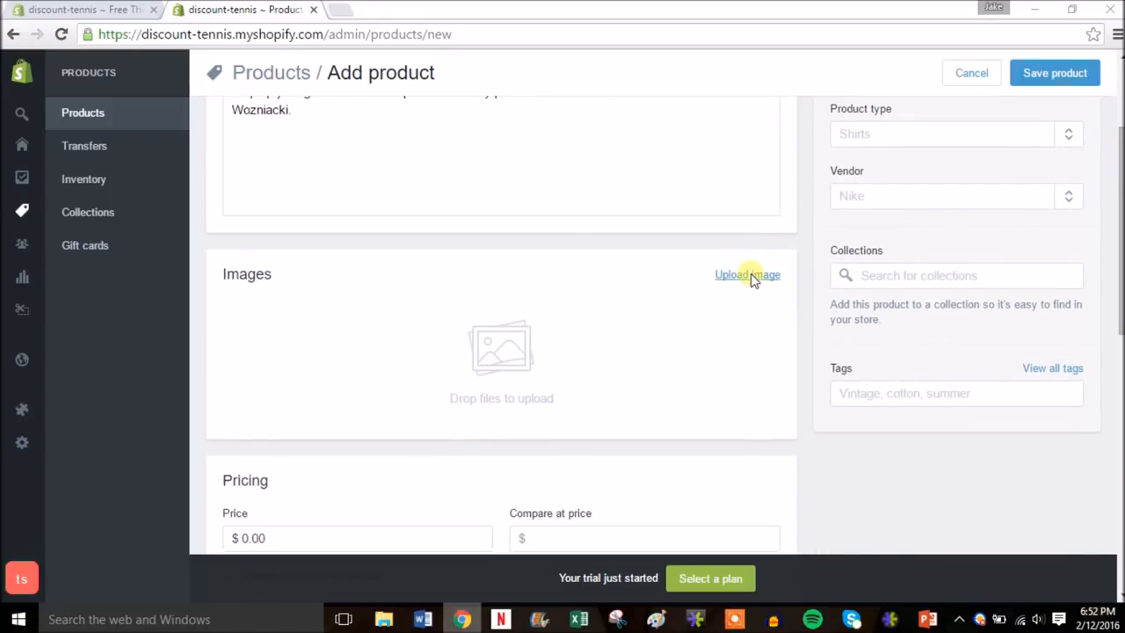
double_click(211, 215)
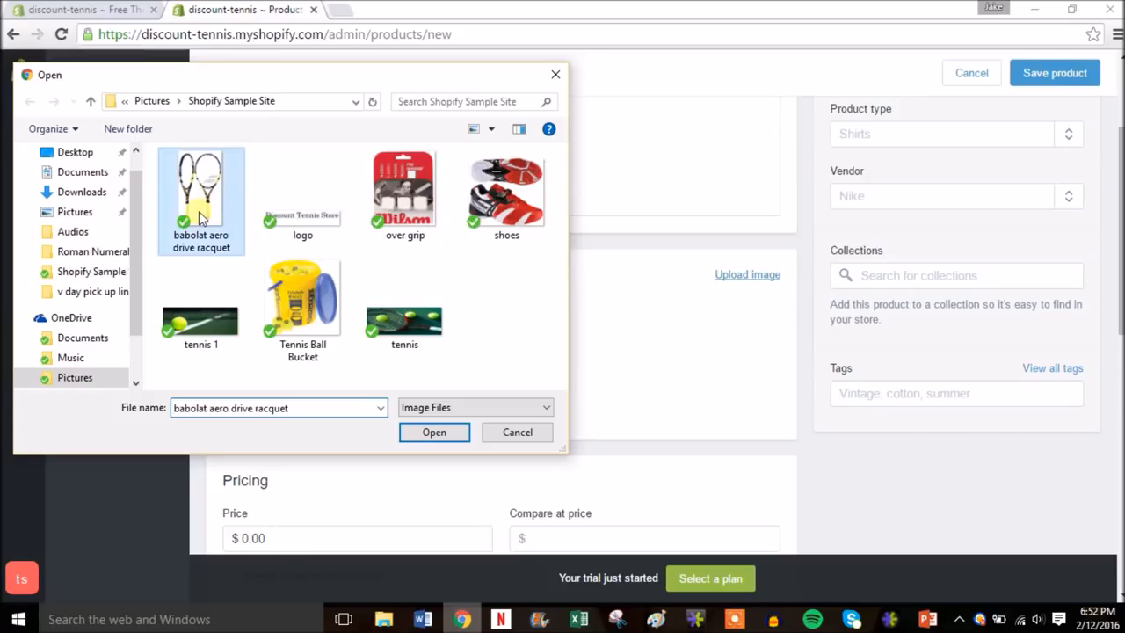
- Add "Racquets" as the product type and "Babolat" as the vendor
drag(1120, 265, 1121, 224)
click(937, 252)
text(Racquets)
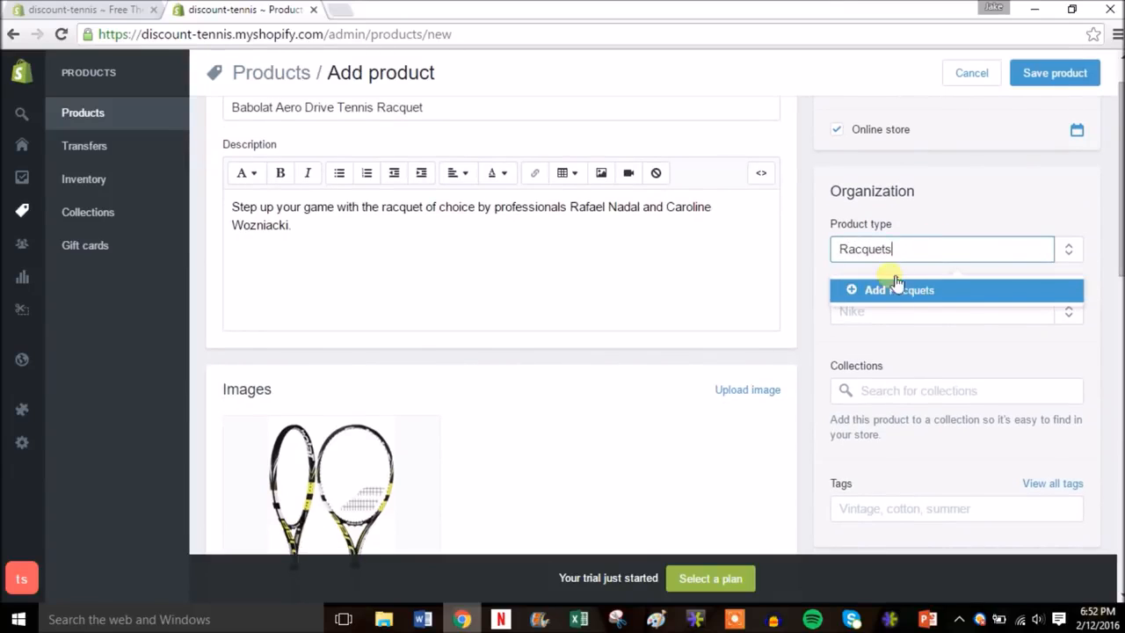
click(891, 292)
click(884, 314)
text(Bablo)
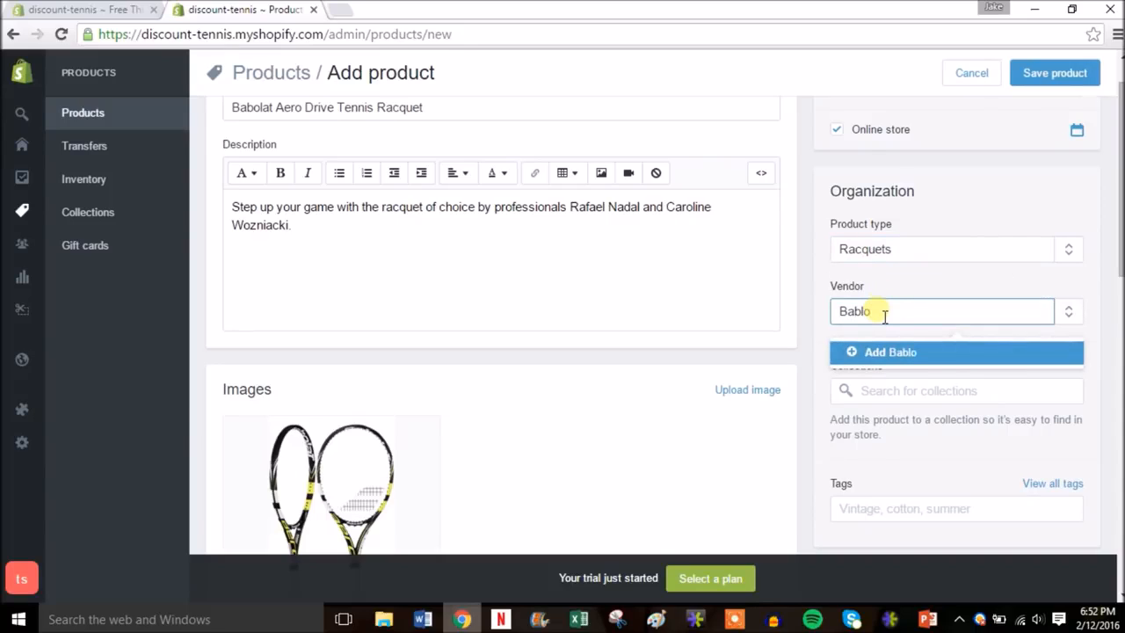
key(BackSpace)
key(BackSpace)
text(olat)
click(881, 354)
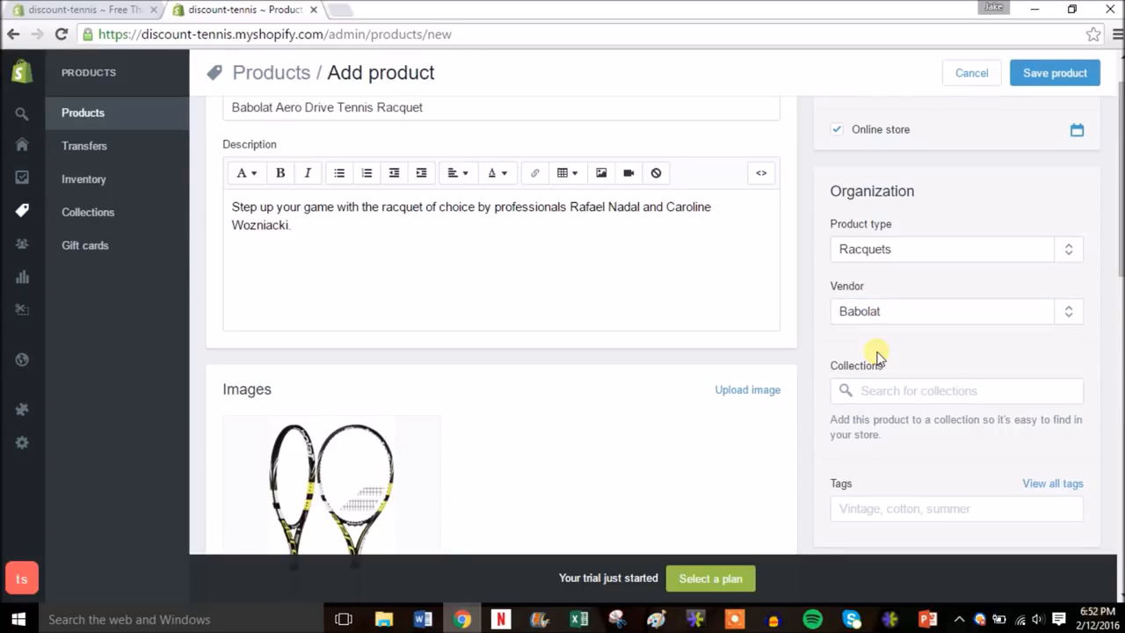
- Add the tags "tennis", "racquet", "babolat" and "aero drive" to the racquet product
scroll(877, 356, down, 3)
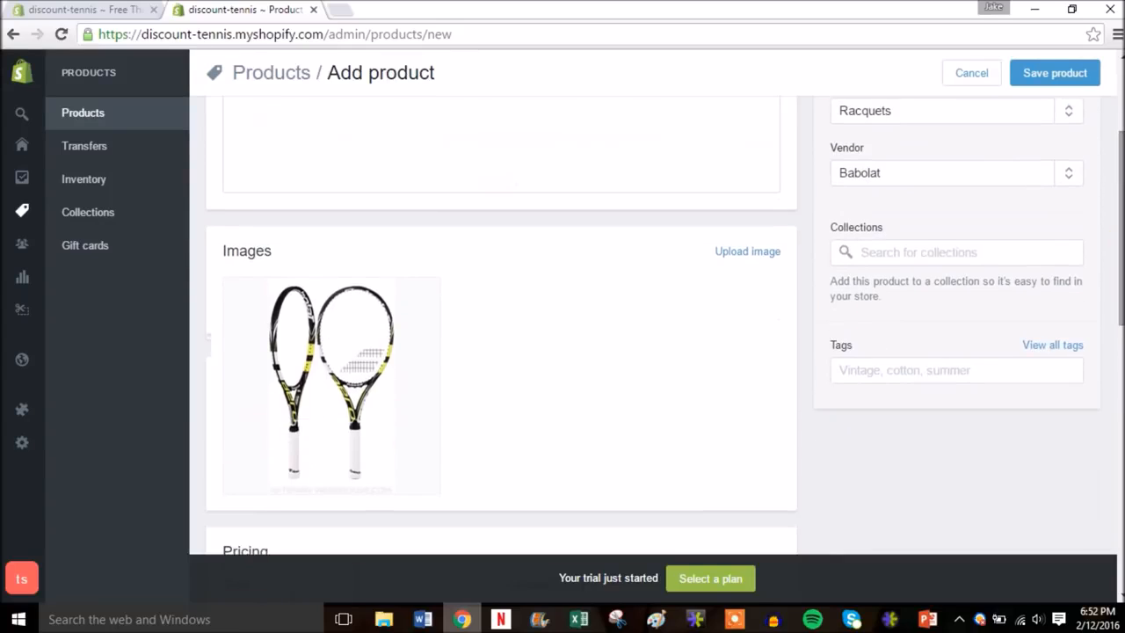
click(915, 383)
text(te)
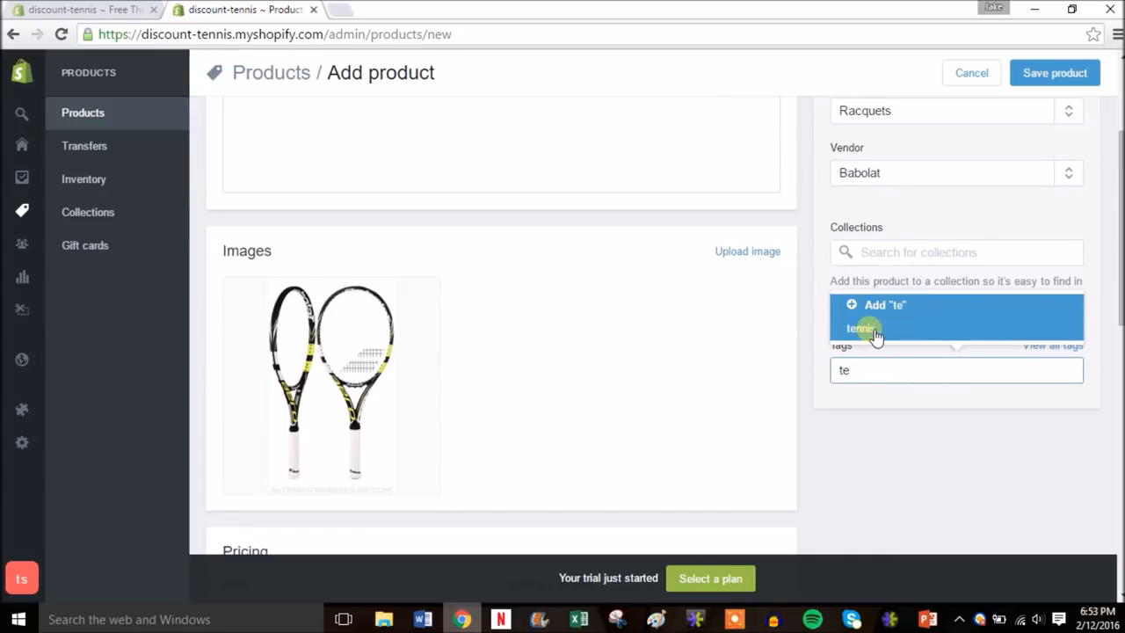
click(865, 328)
click(923, 376)
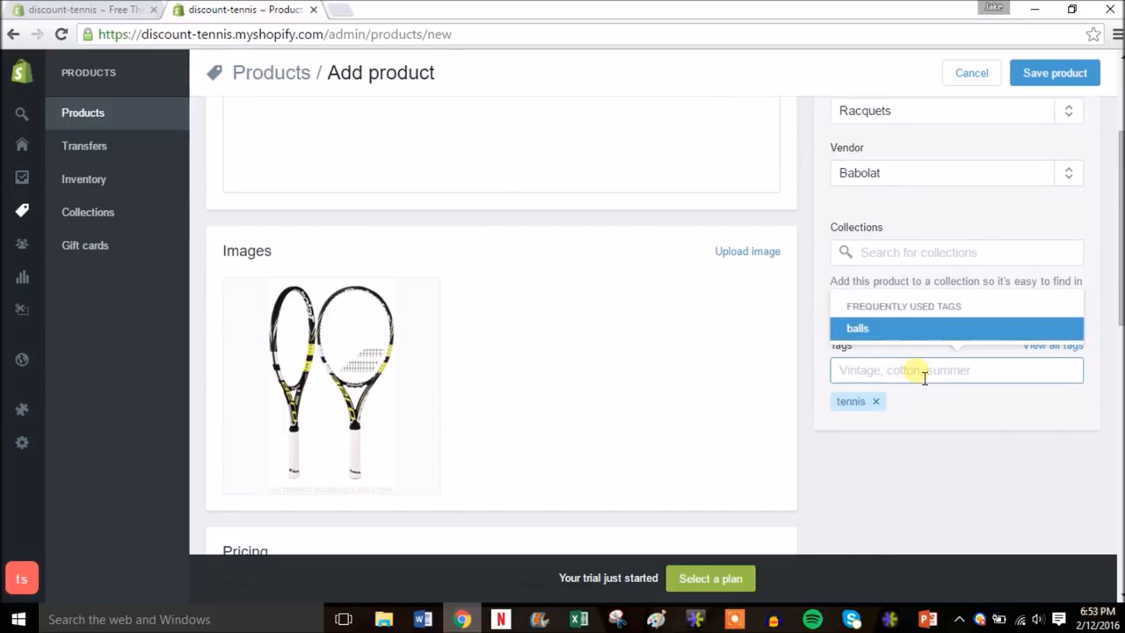
text(racquet)
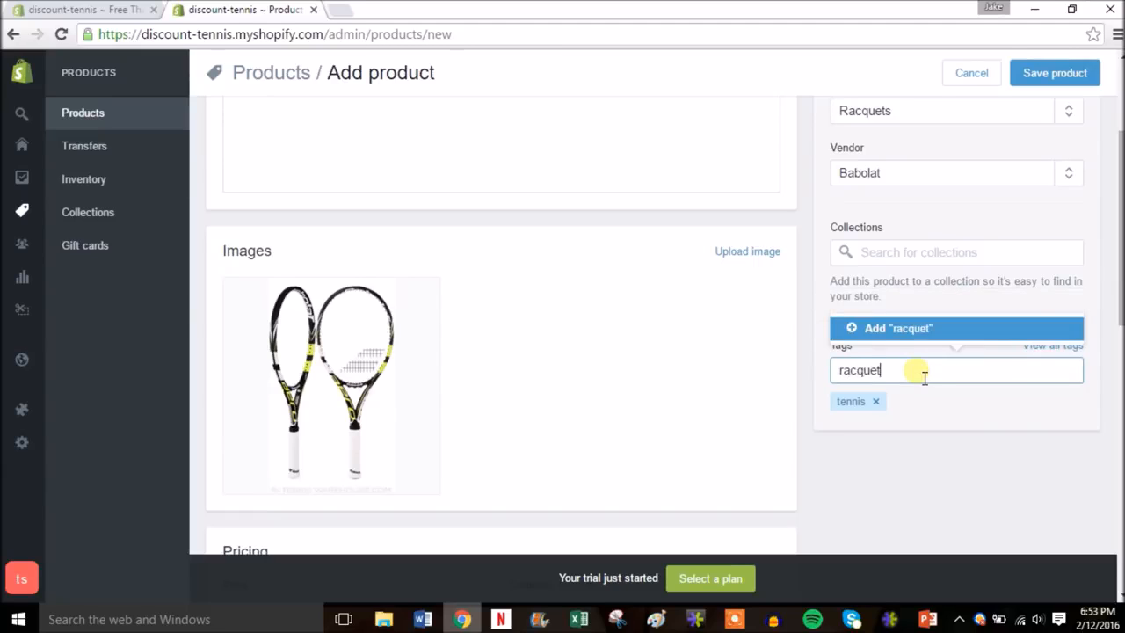
click(914, 330)
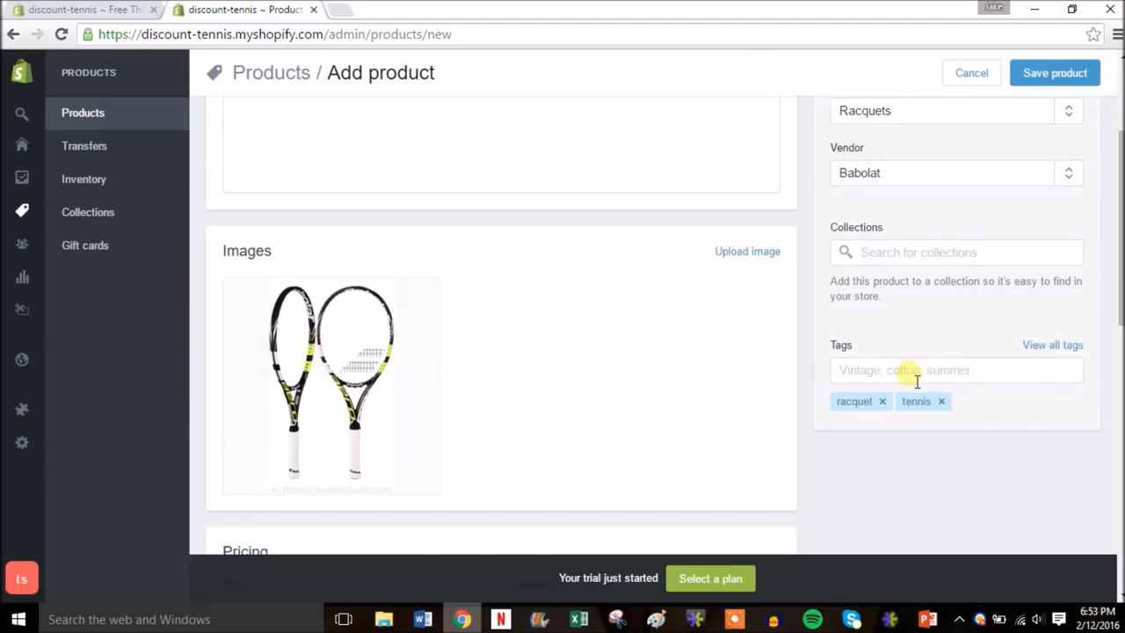
text(babo)
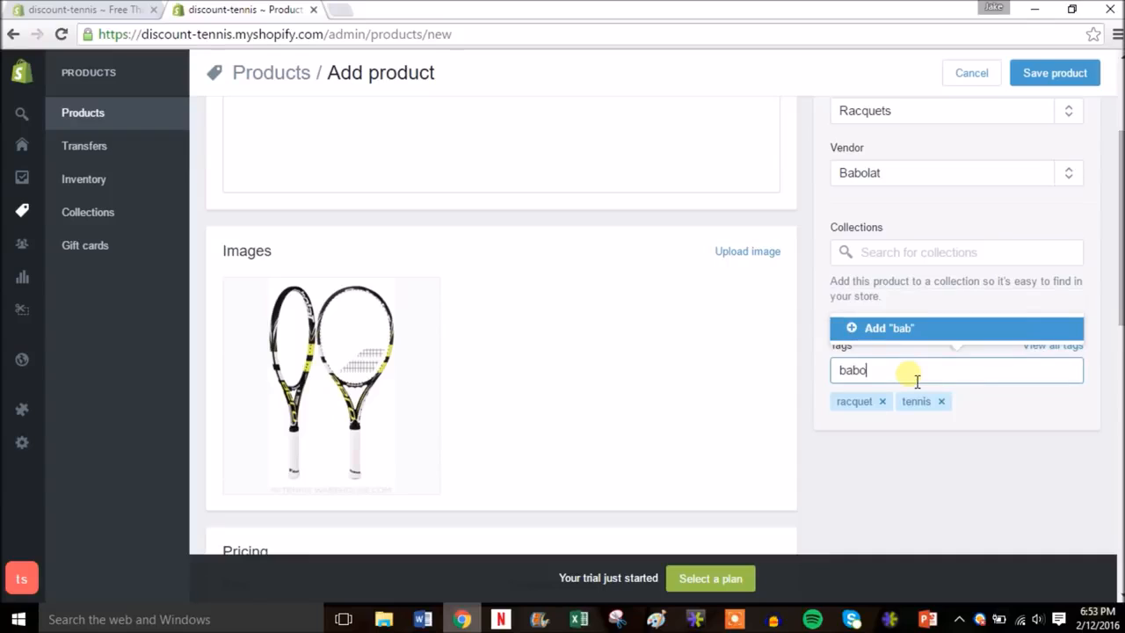
key(Return)
text(aero drive)
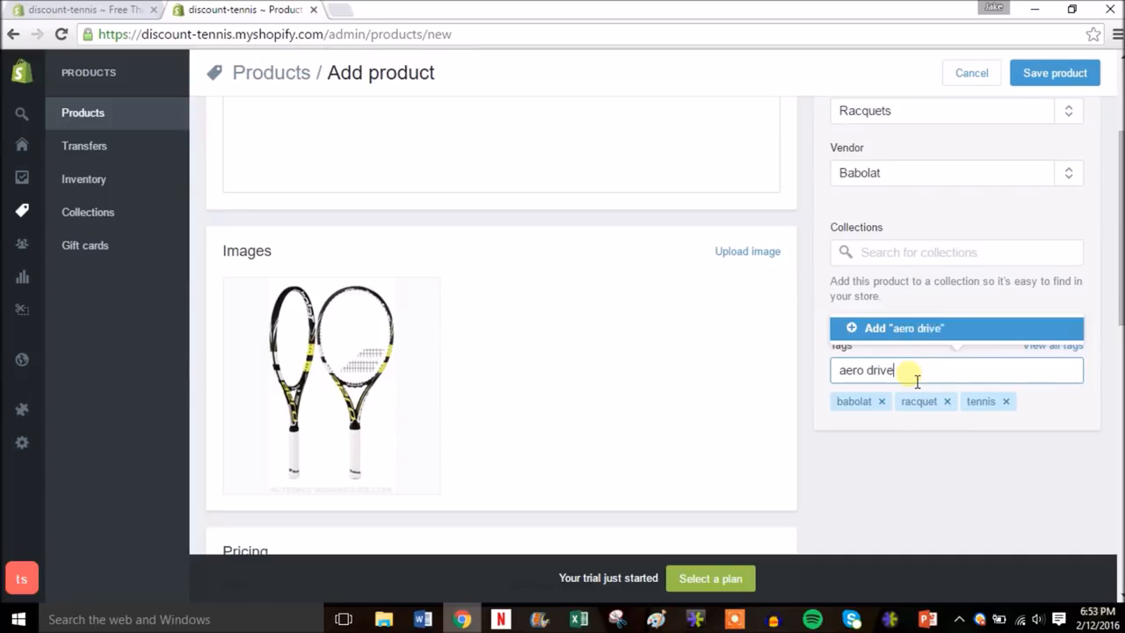
key(Return)
- Set the racquet's price to $199.99 and its compare at price to $249.99
drag(1112, 241, 1120, 277)
scroll(474, 295, down, 5)
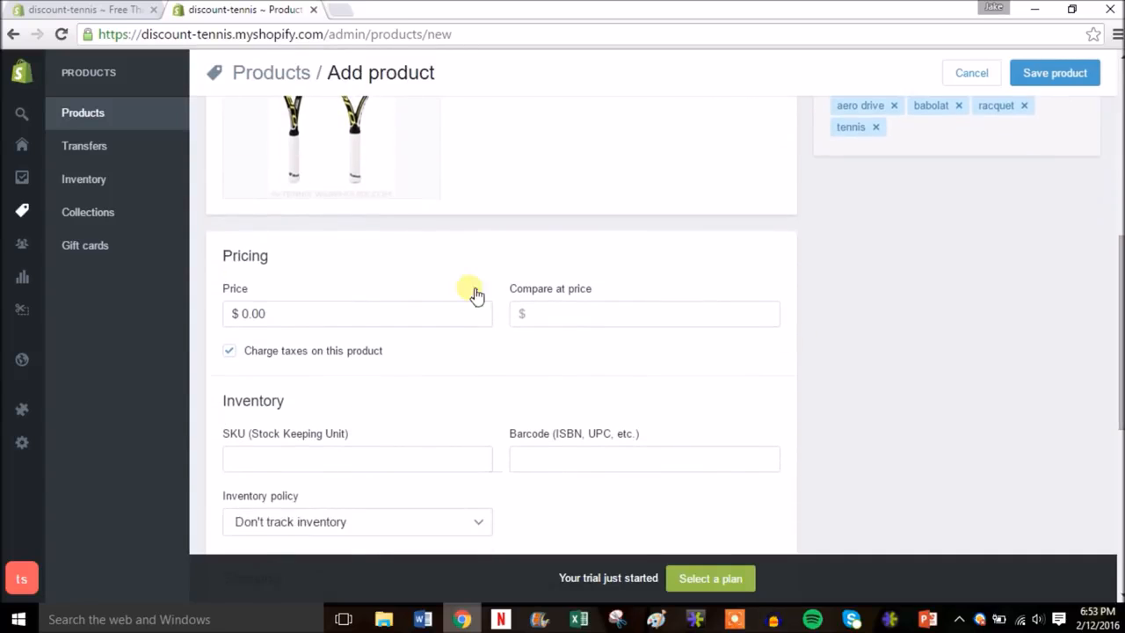
click(233, 315)
text(199.99)
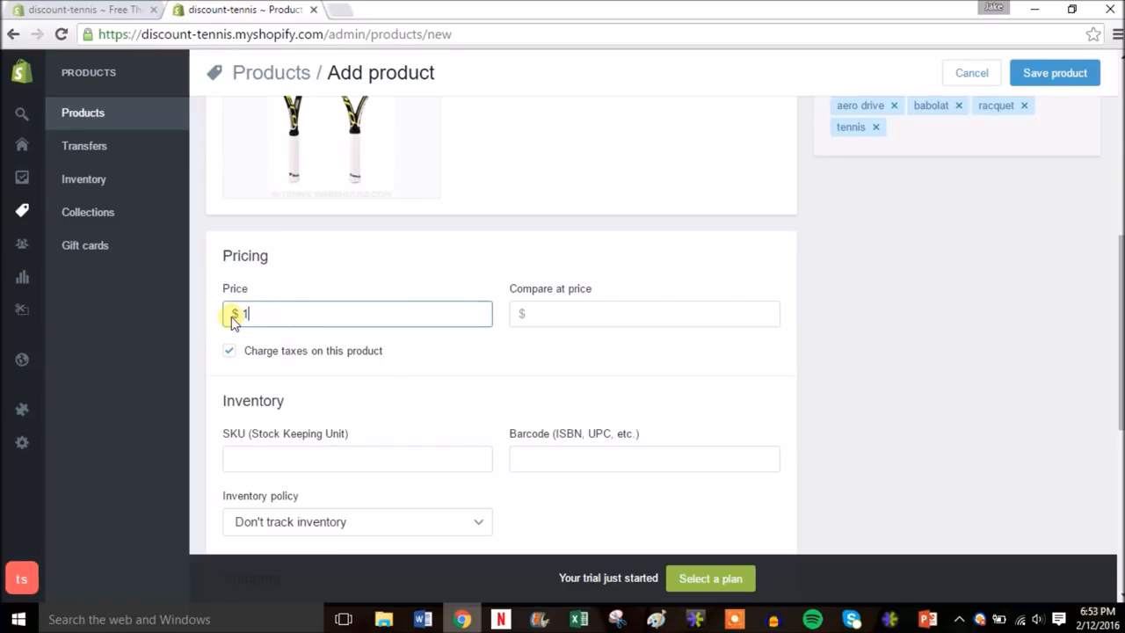
click(615, 324)
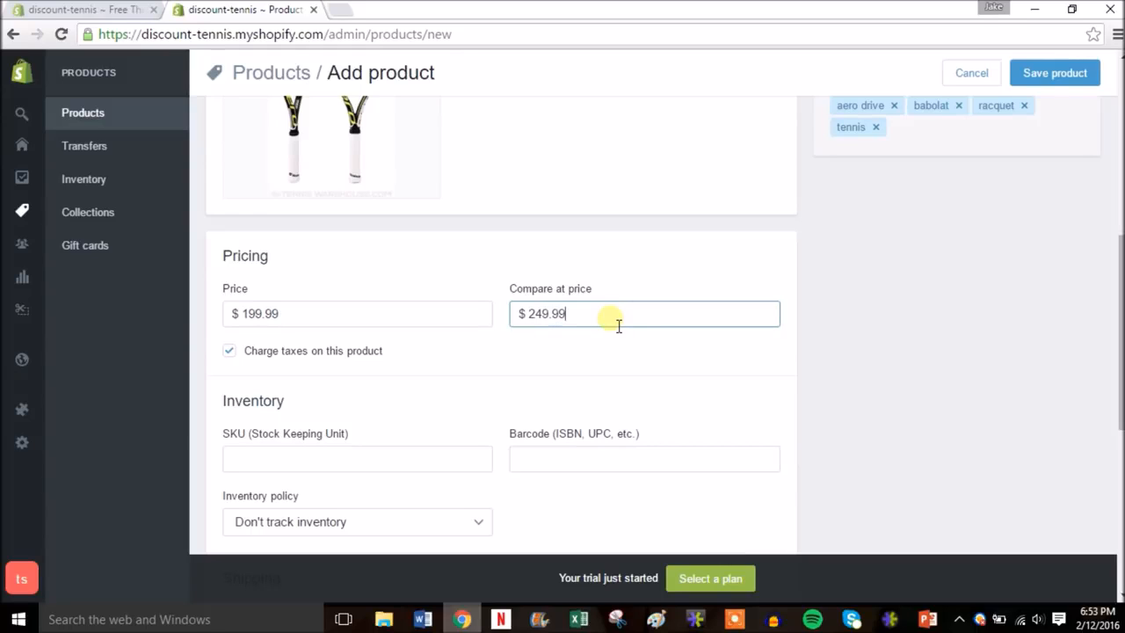
- Fill in the inventory and shipping details: SKU 2, inventory tracked by Shopify with quantity 10, and weight 3.0 lb
drag(1120, 279, 1118, 339)
click(392, 337)
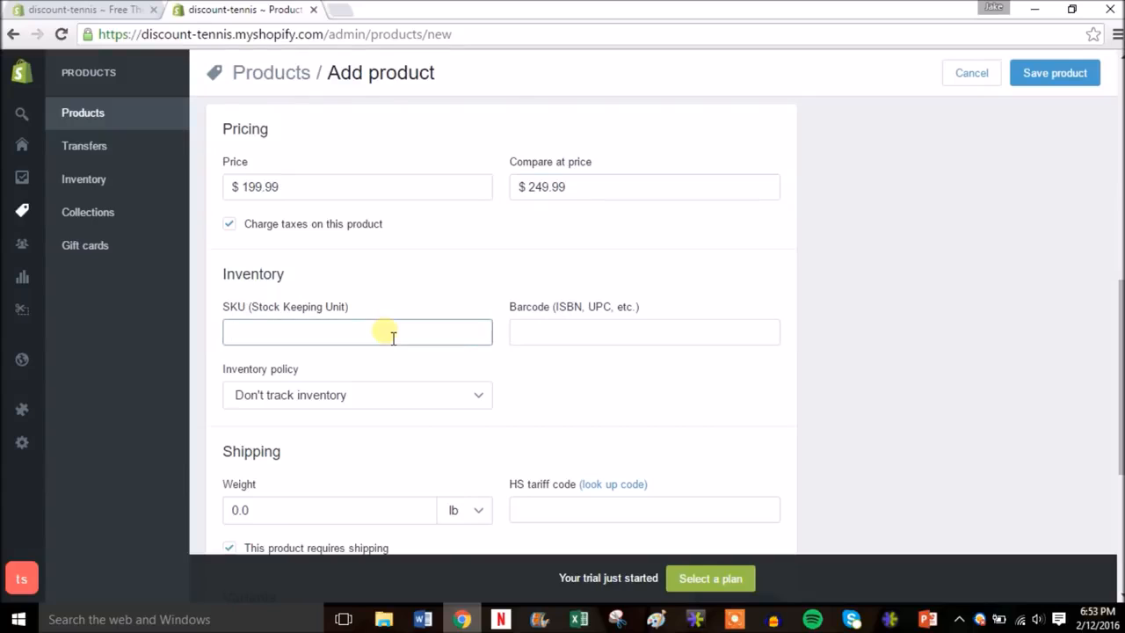
click(464, 396)
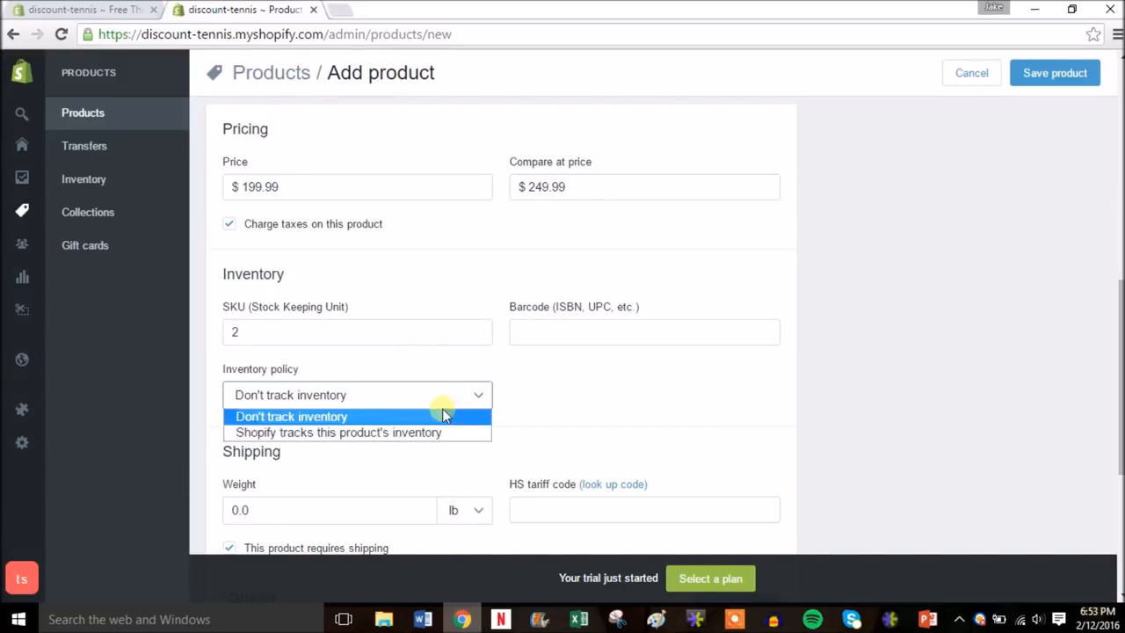
click(379, 439)
click(532, 395)
text(10)
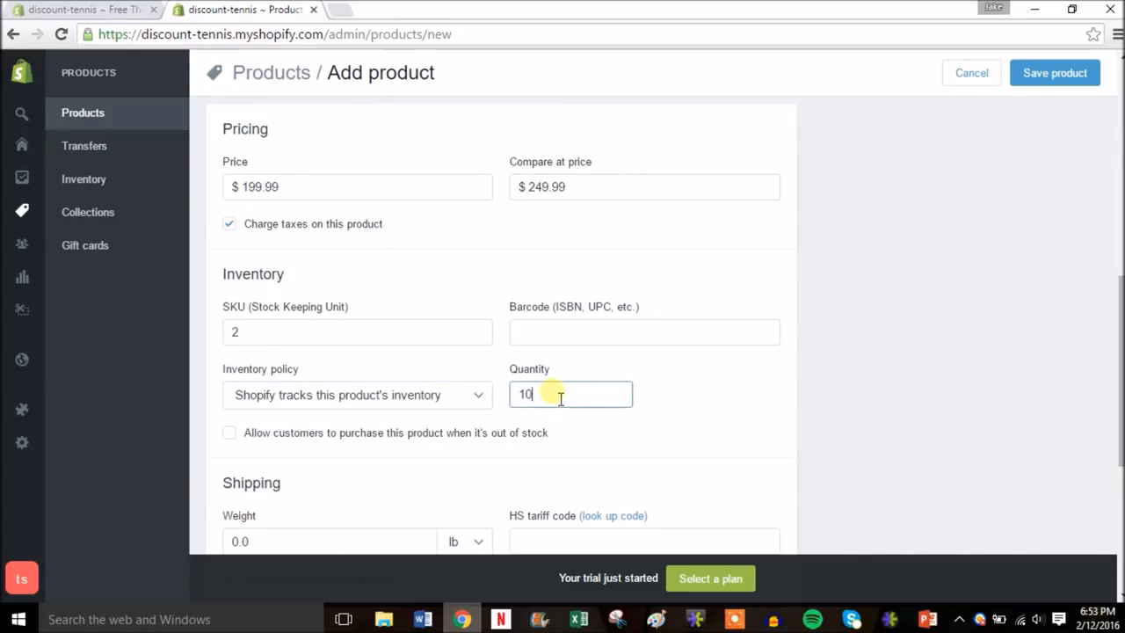
drag(1120, 375, 1120, 472)
click(281, 317)
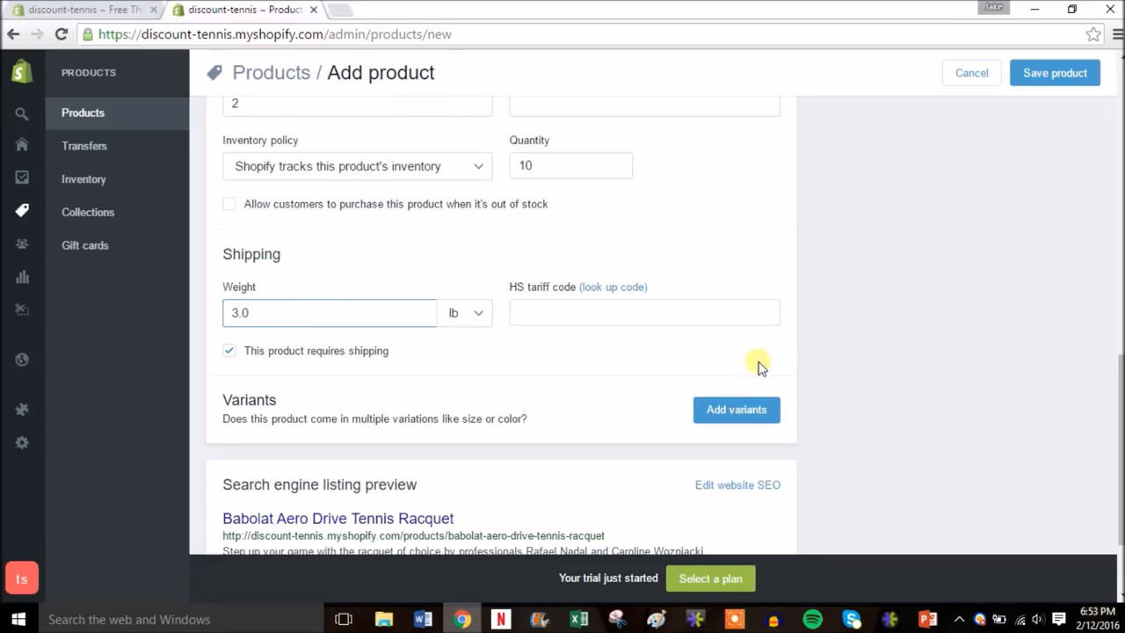
- Add Size variants with the values 7 1/2, 7 3/4 and 7 1/8 to the racquet product
click(736, 409)
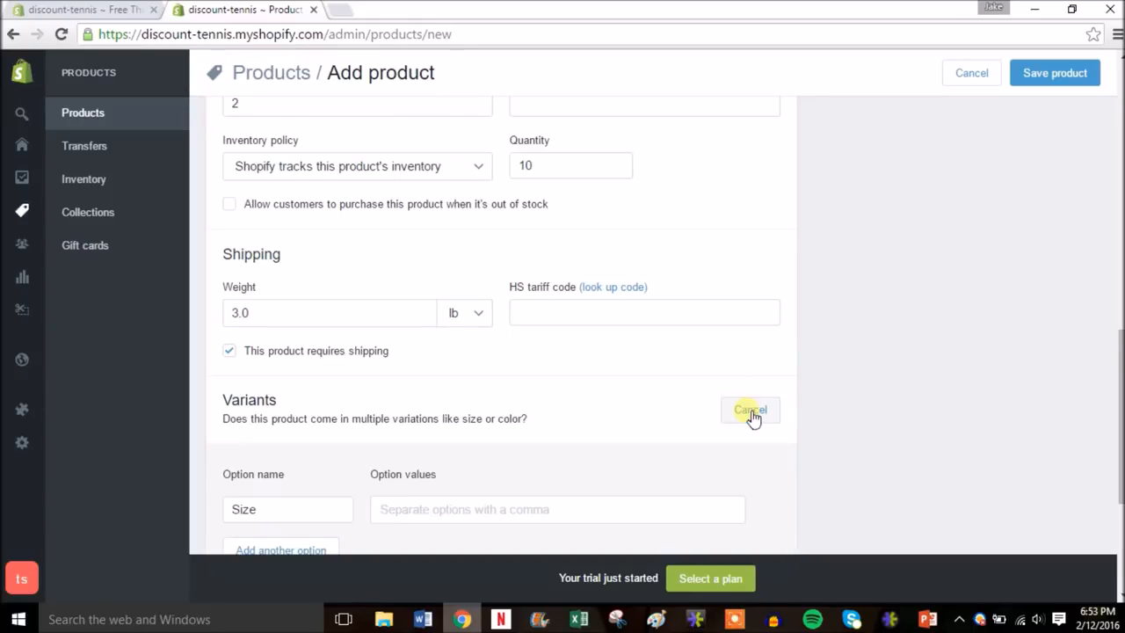
scroll(1117, 457, down, 3)
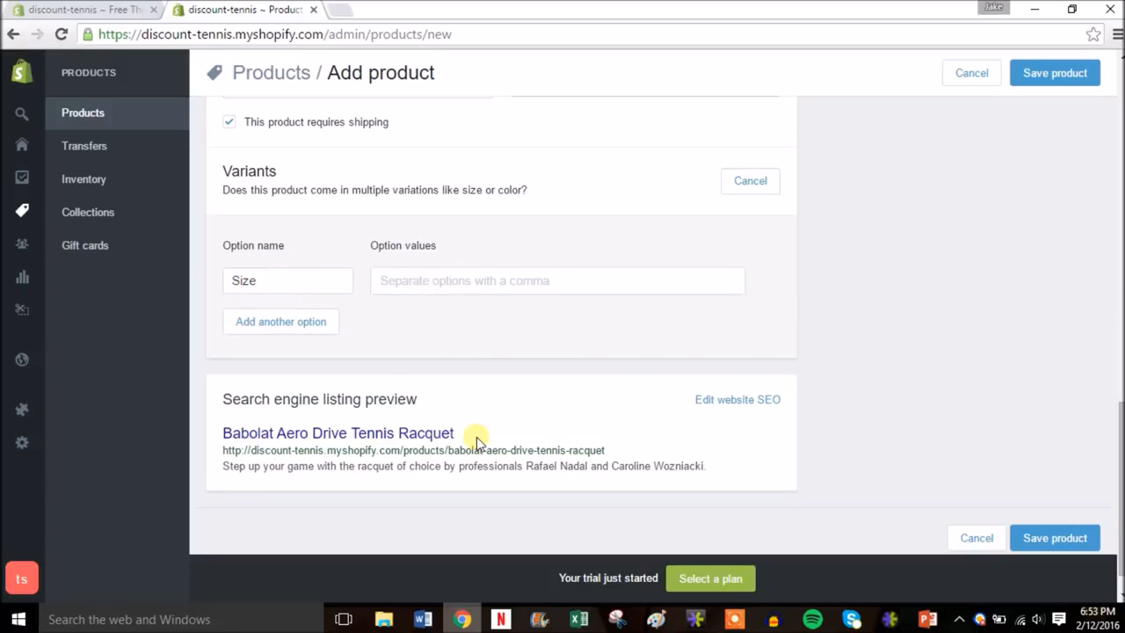
text(7 1/)
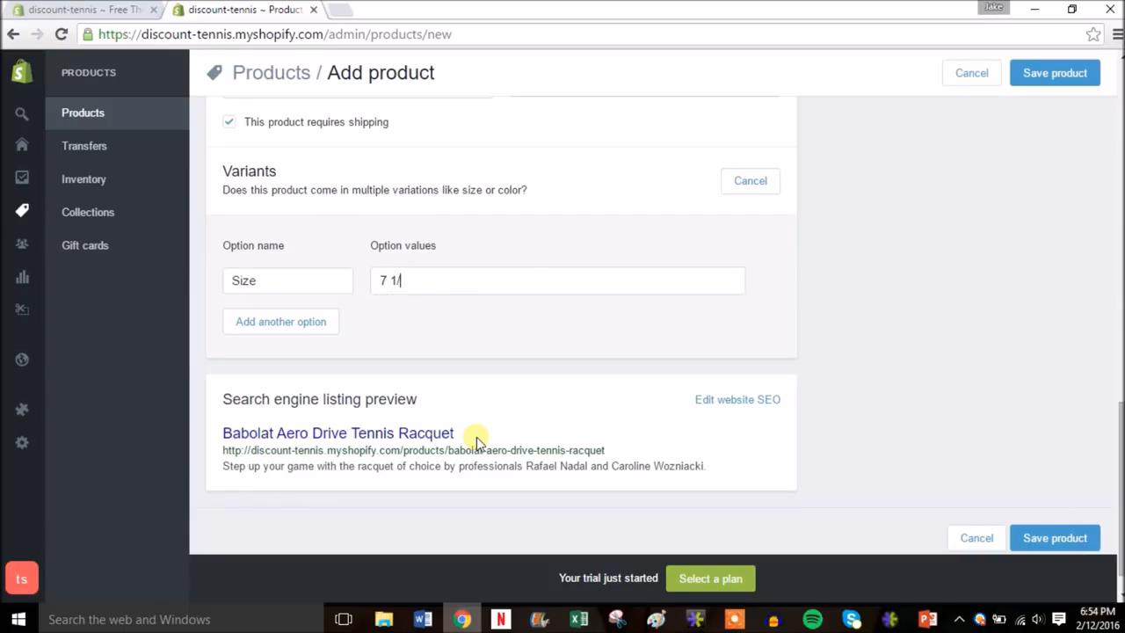
key(Return)
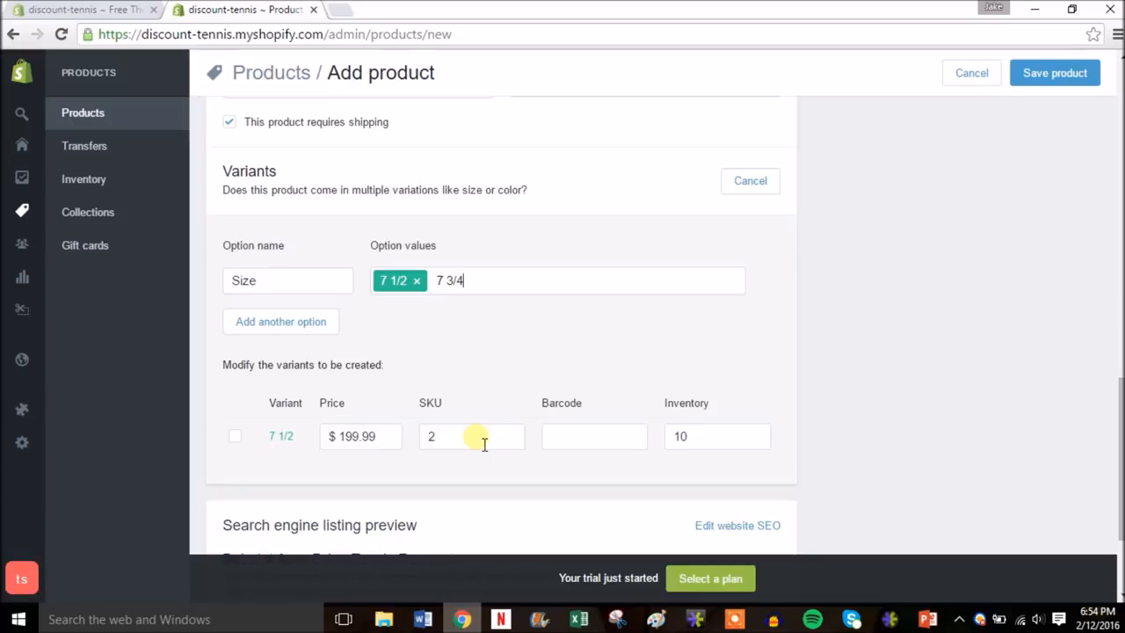
key(Return)
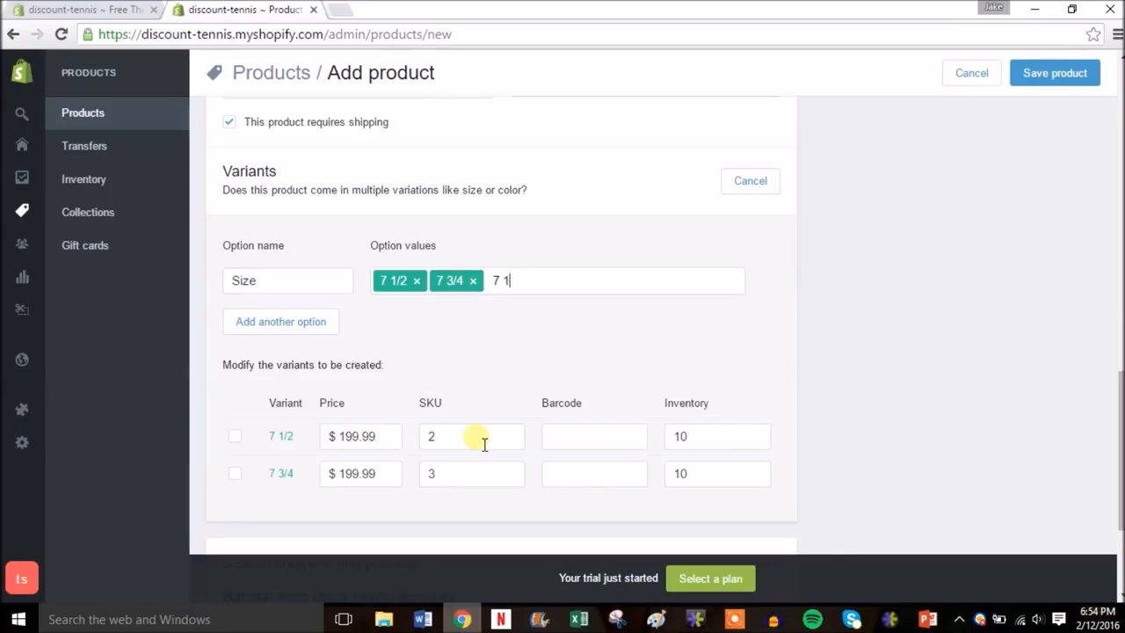
key(Return)
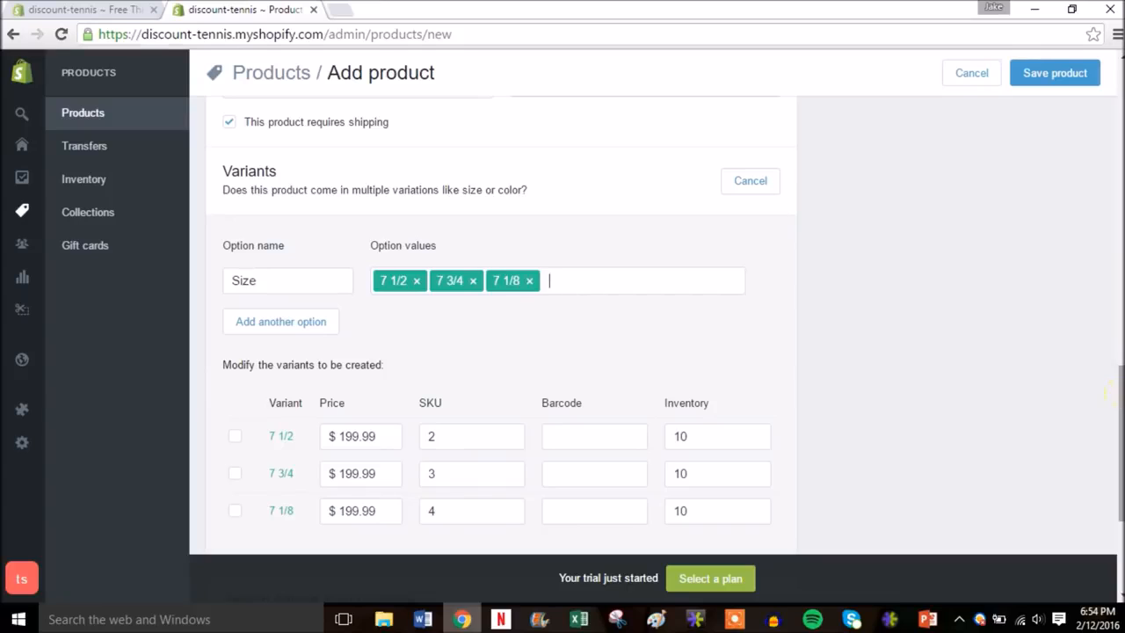
- Try to save the racquet product with an additional Color option that has no values
drag(1120, 384, 1120, 401)
click(298, 266)
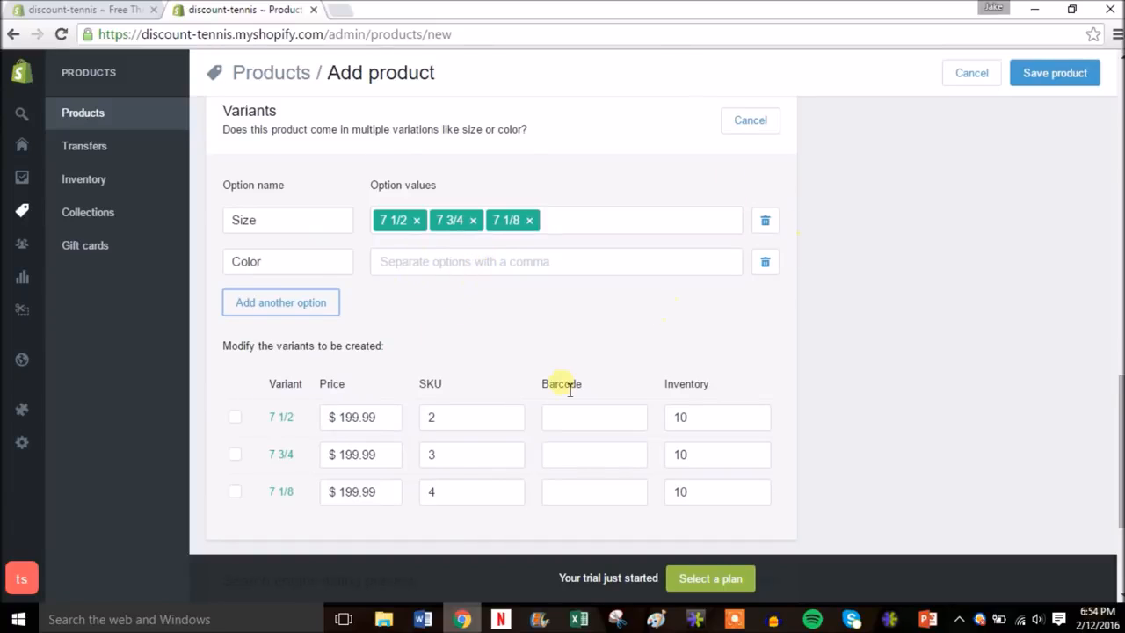
scroll(1119, 448, down, 2)
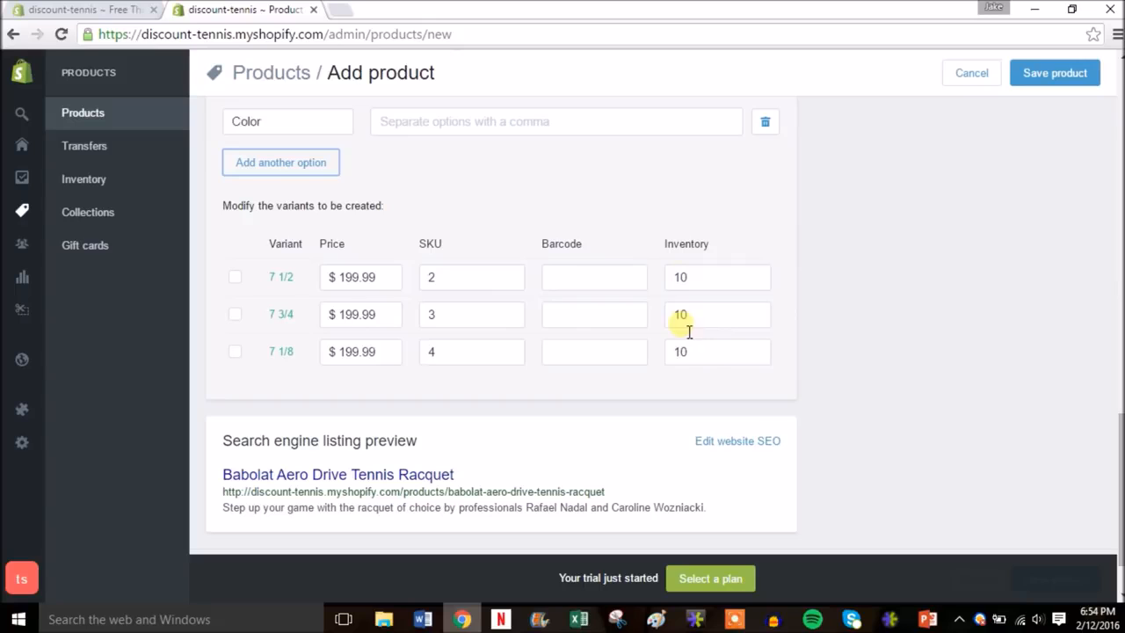
drag(1118, 457, 1118, 93)
click(1072, 77)
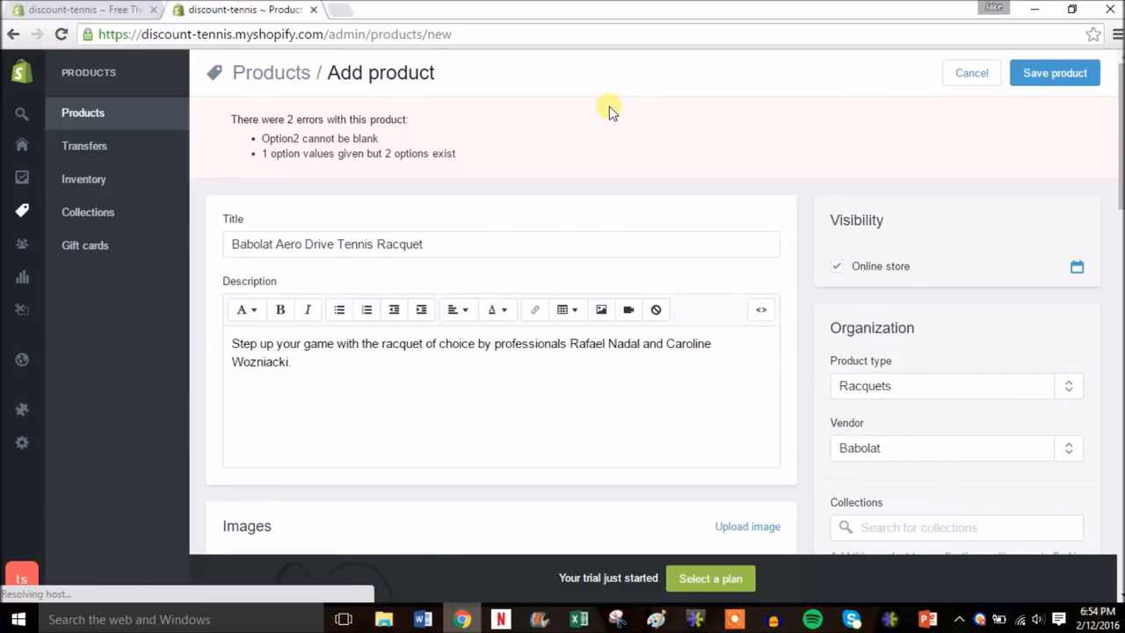
- Delete the empty Color option from the racquet's variants and save the product
drag(1120, 110, 1114, 420)
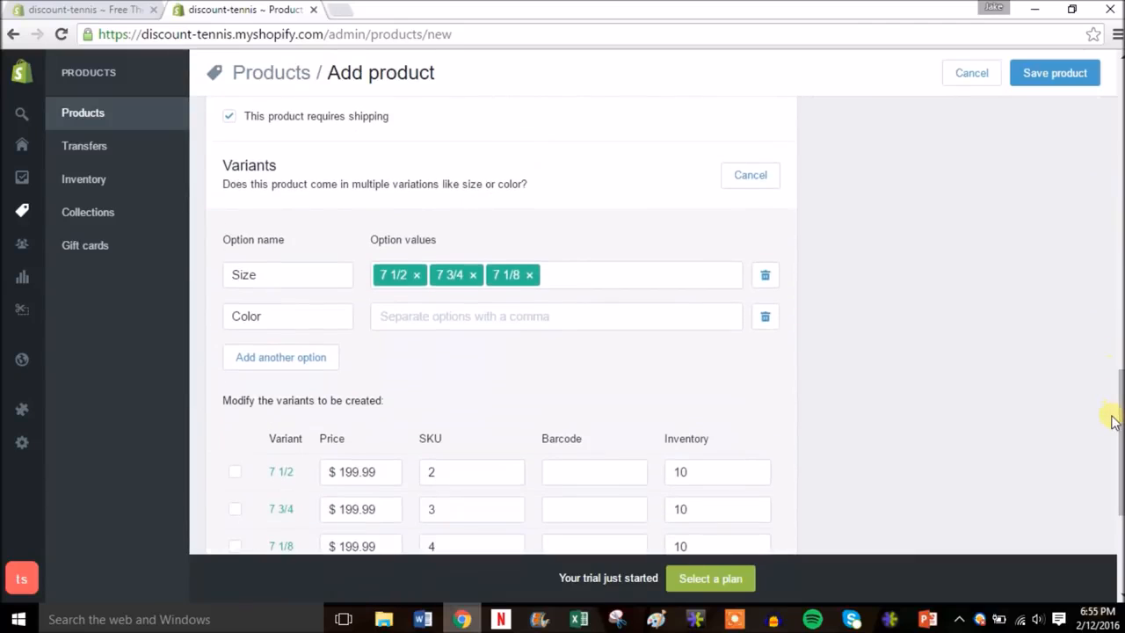
click(765, 318)
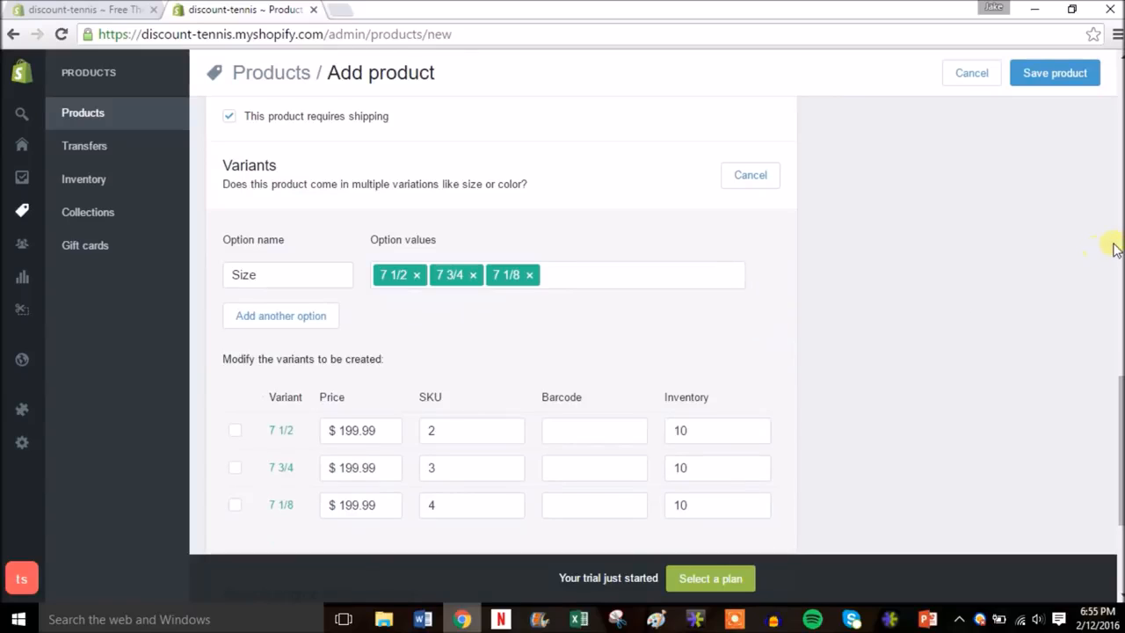
click(1070, 84)
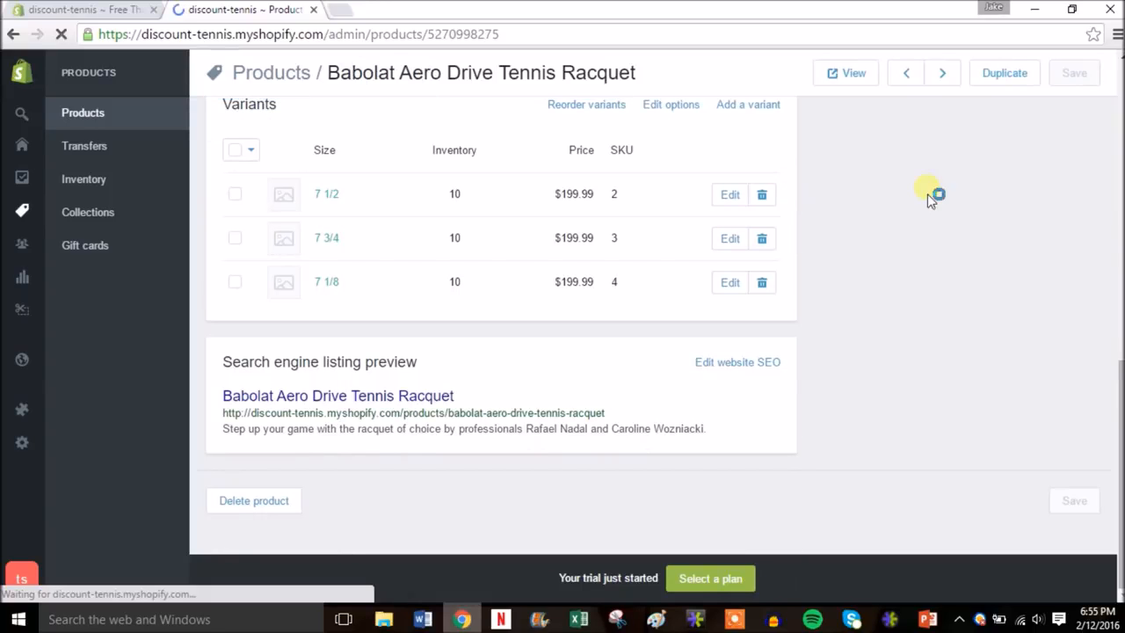
- Open the saved racquet's online store page in a new browser tab
drag(1117, 385, 1117, 53)
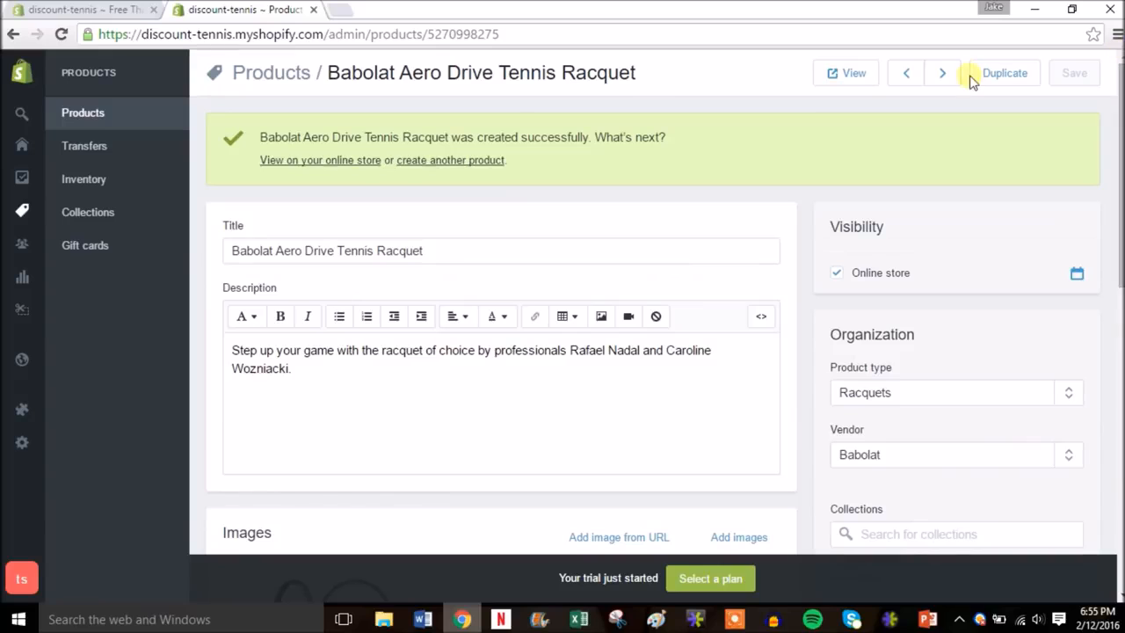
right_click(318, 168)
click(330, 174)
click(404, 10)
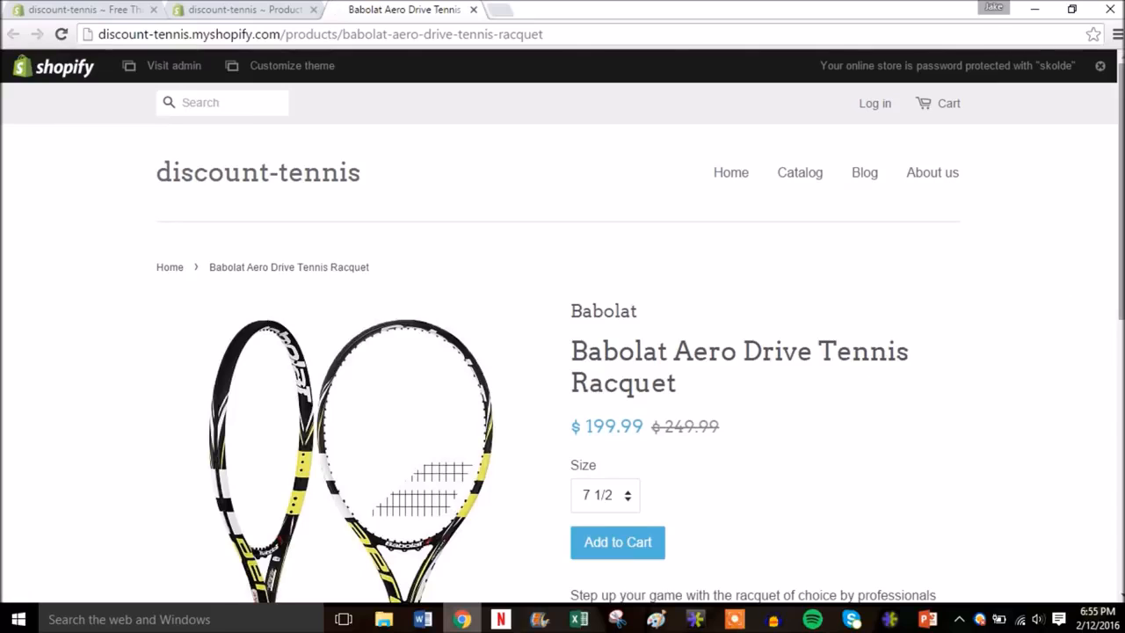
- Examine the racquet's storefront page, including its image, size choices, description and social sharing options
drag(1120, 249, 1118, 321)
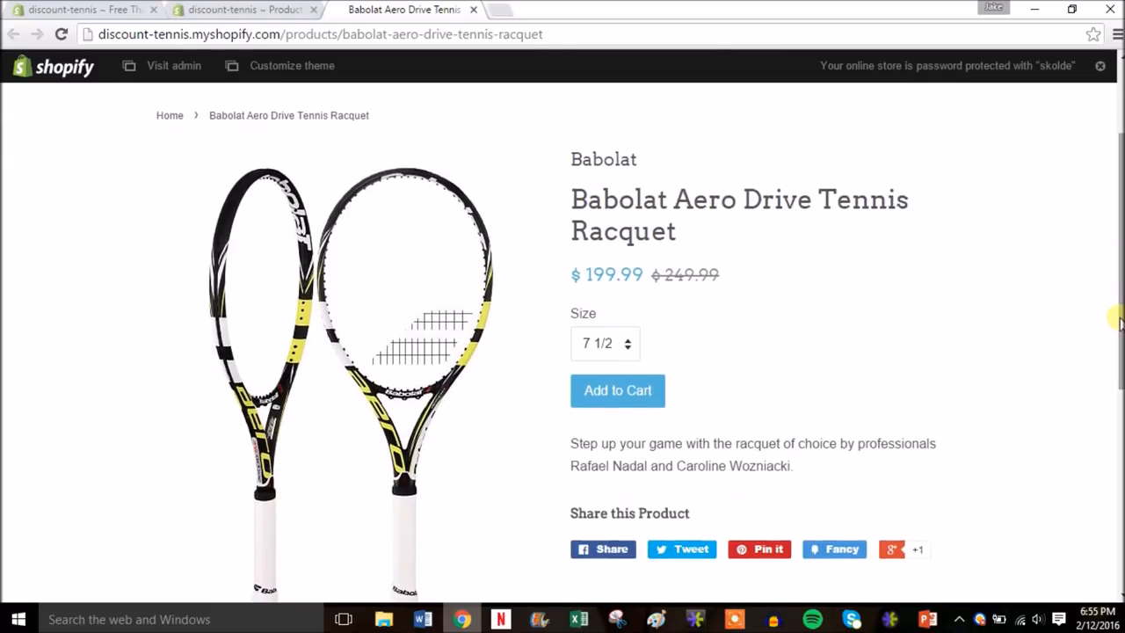
click(387, 330)
click(501, 321)
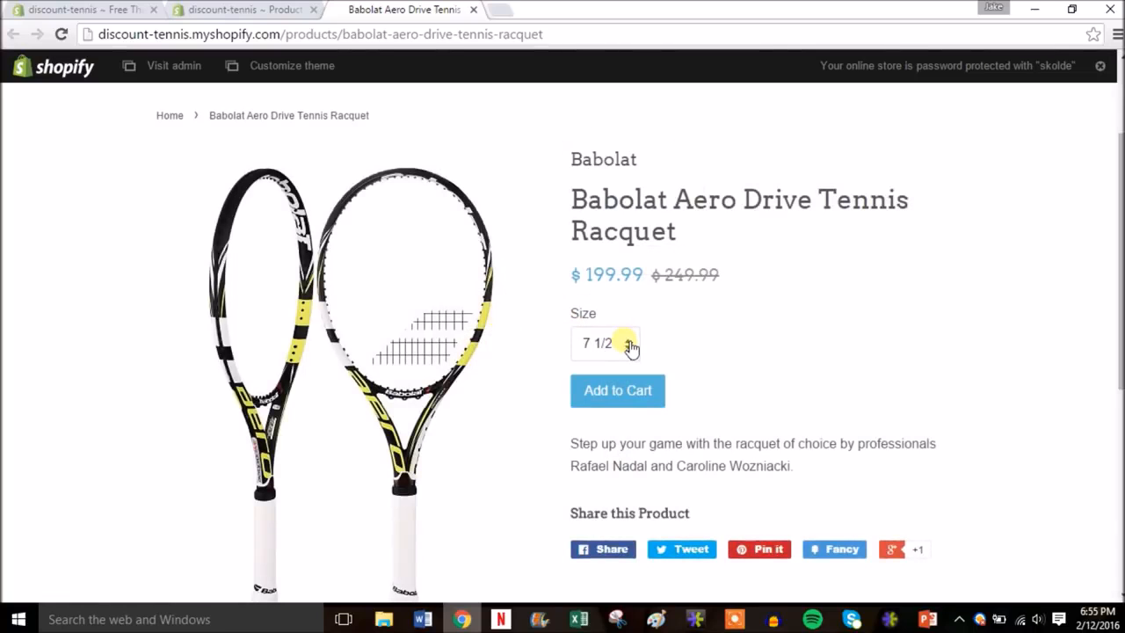
click(629, 344)
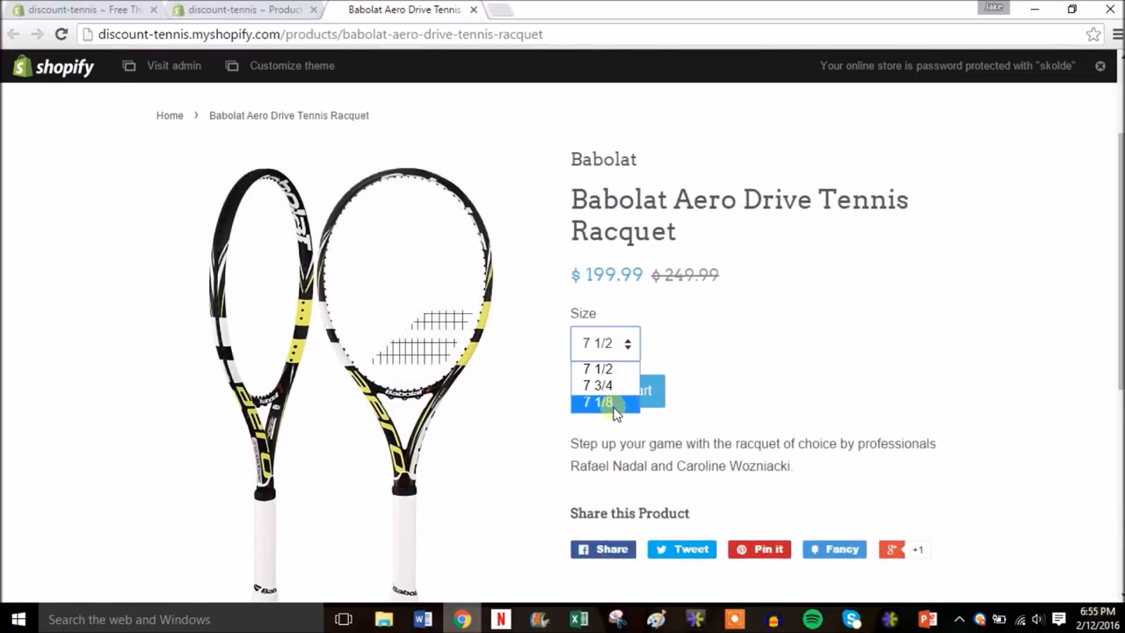
click(710, 364)
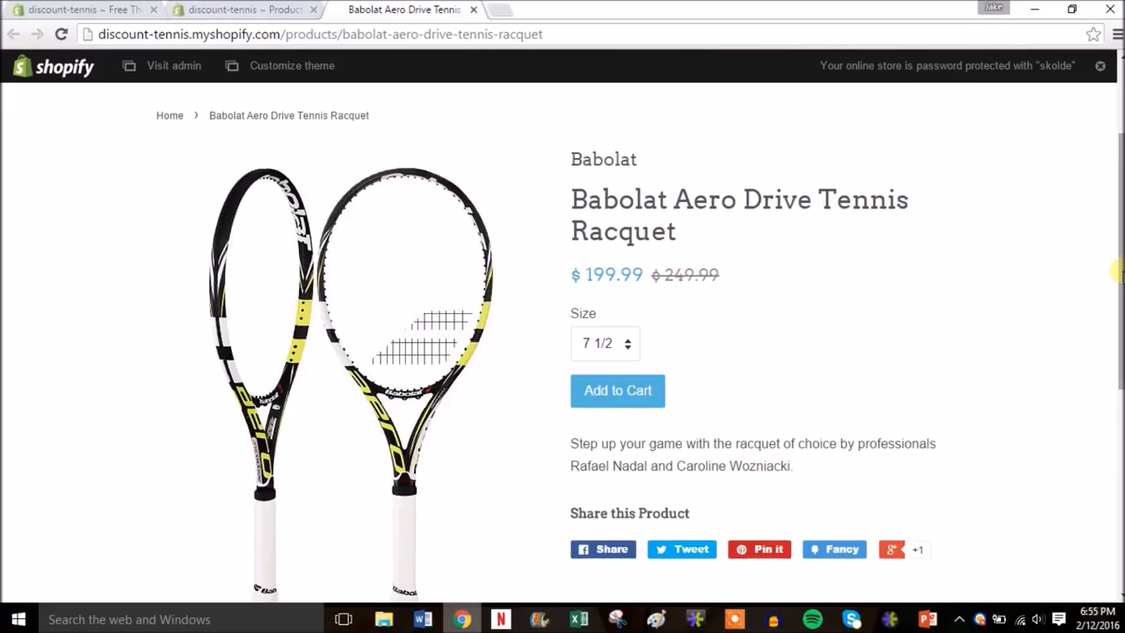
scroll(1117, 296, down, 1)
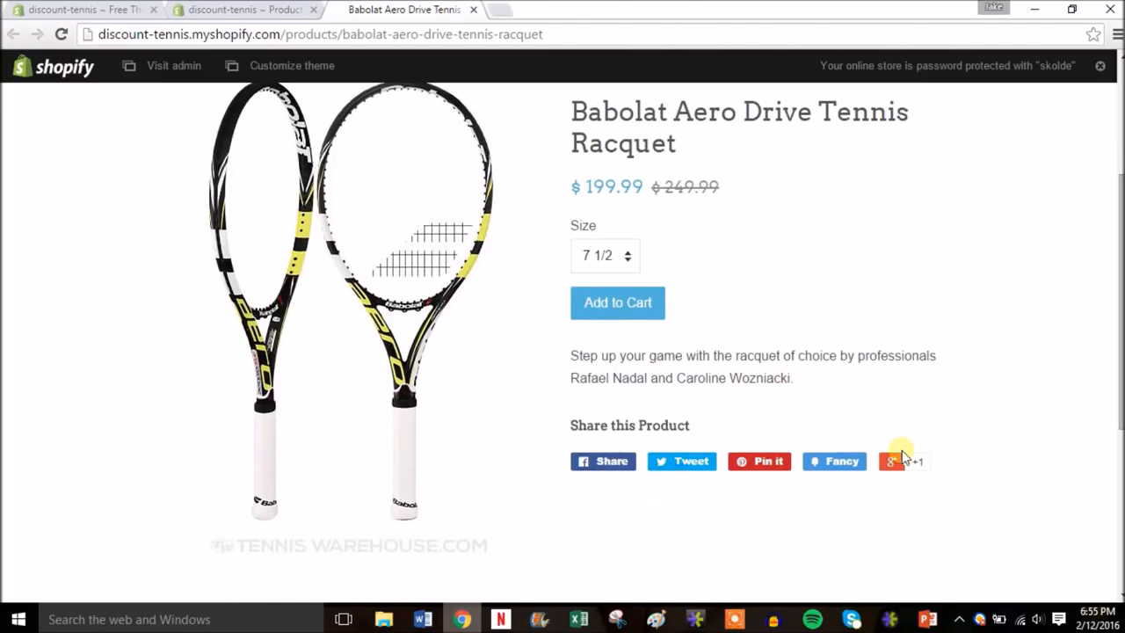
click(844, 463)
drag(1119, 406, 1119, 259)
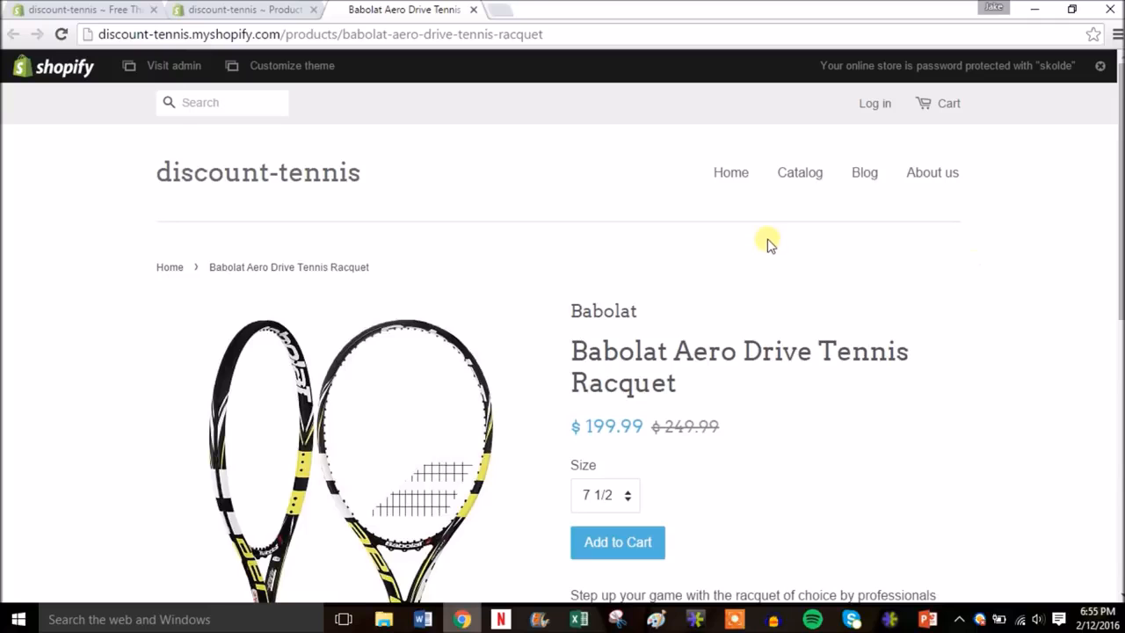
- Look over the storefront's home page and return to the product list in the admin
click(730, 173)
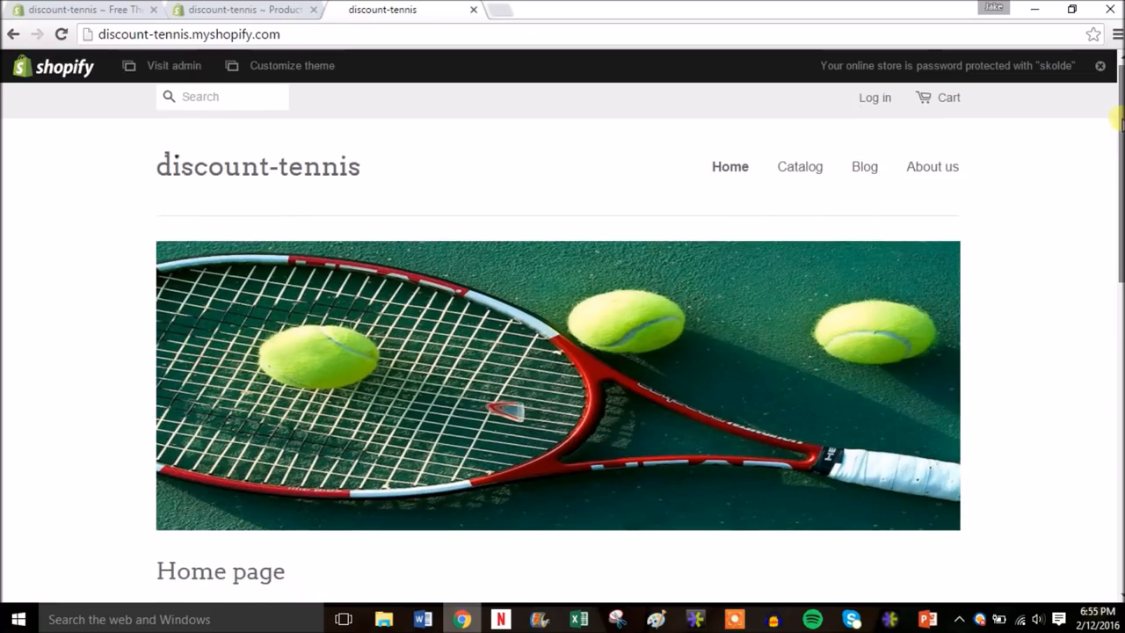
scroll(562, 334, down, 2)
scroll(563, 334, down, 3)
drag(1119, 308, 658, 68)
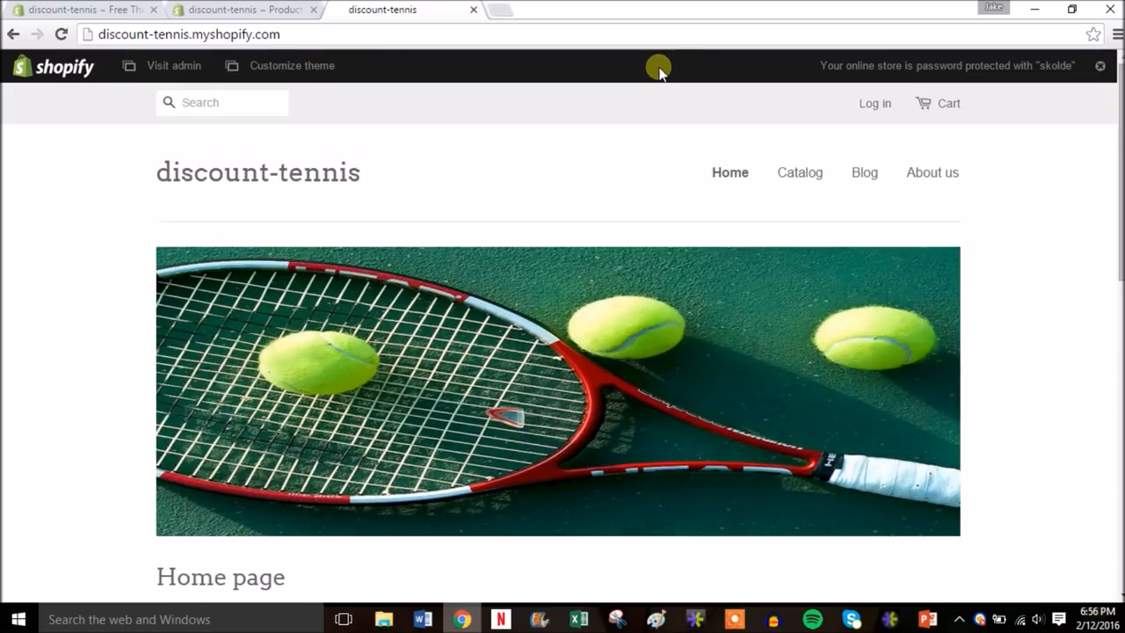
click(474, 11)
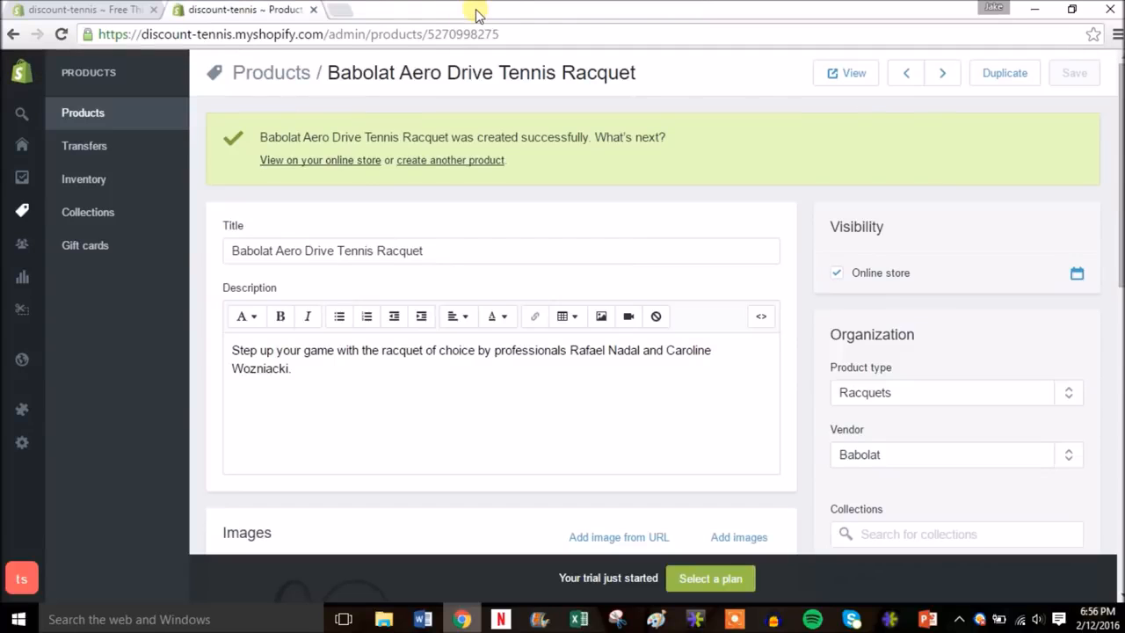
click(103, 113)
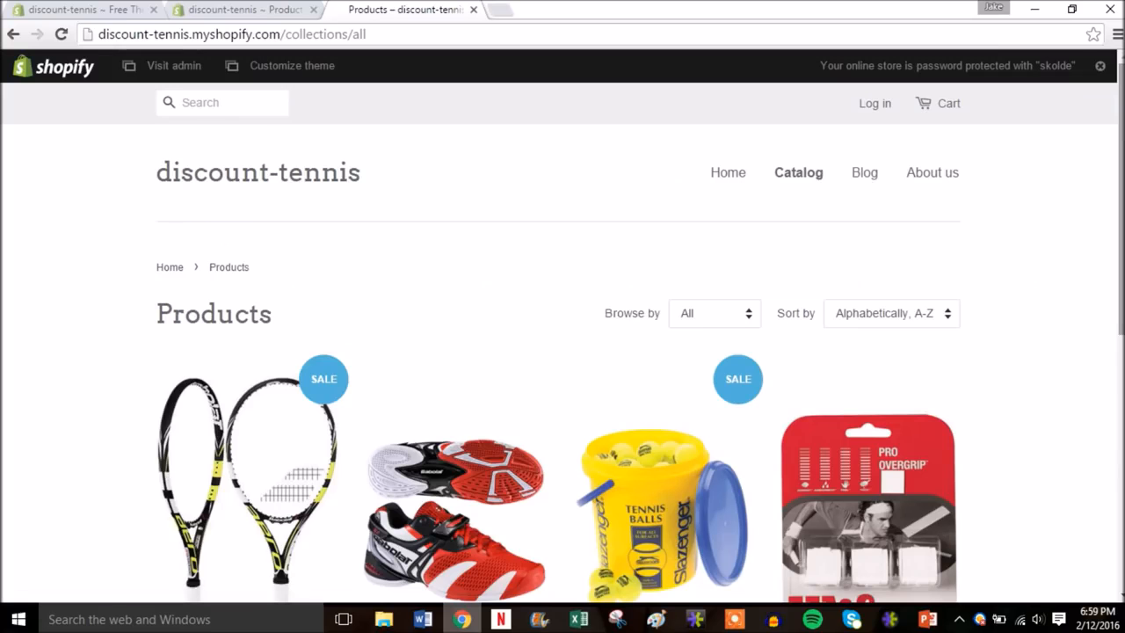
- Review the products in the storefront catalog and close that page
drag(1122, 150, 1111, 253)
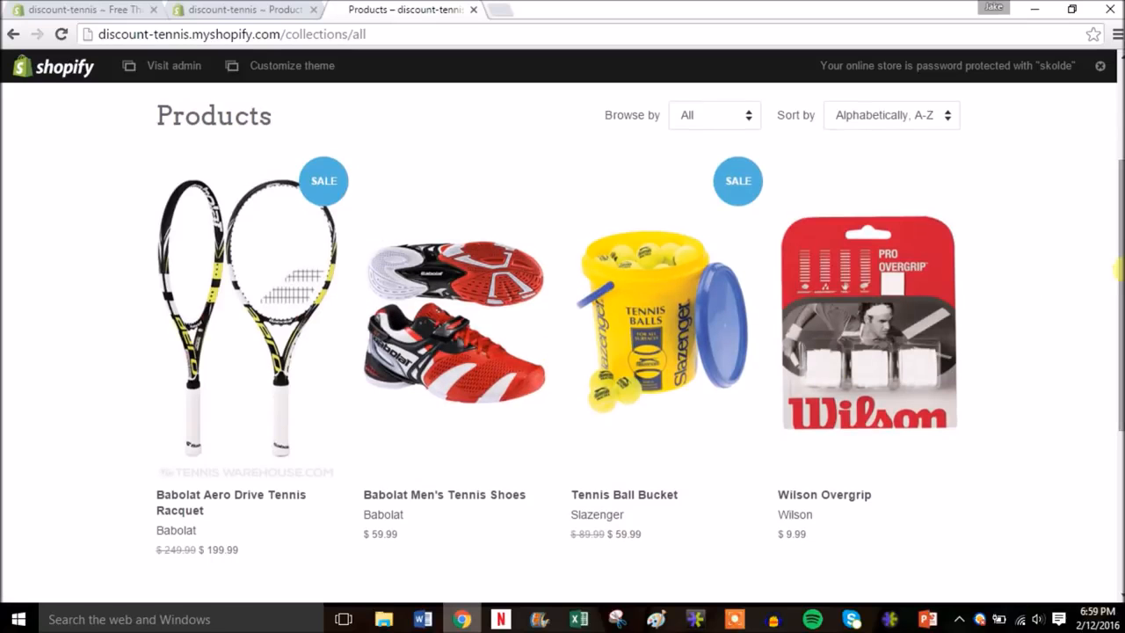
mouse_move(1114, 261)
mouse_down()
mouse_move(1115, 169)
mouse_move(1116, 261)
mouse_move(1117, 169)
mouse_move(1113, 243)
mouse_up()
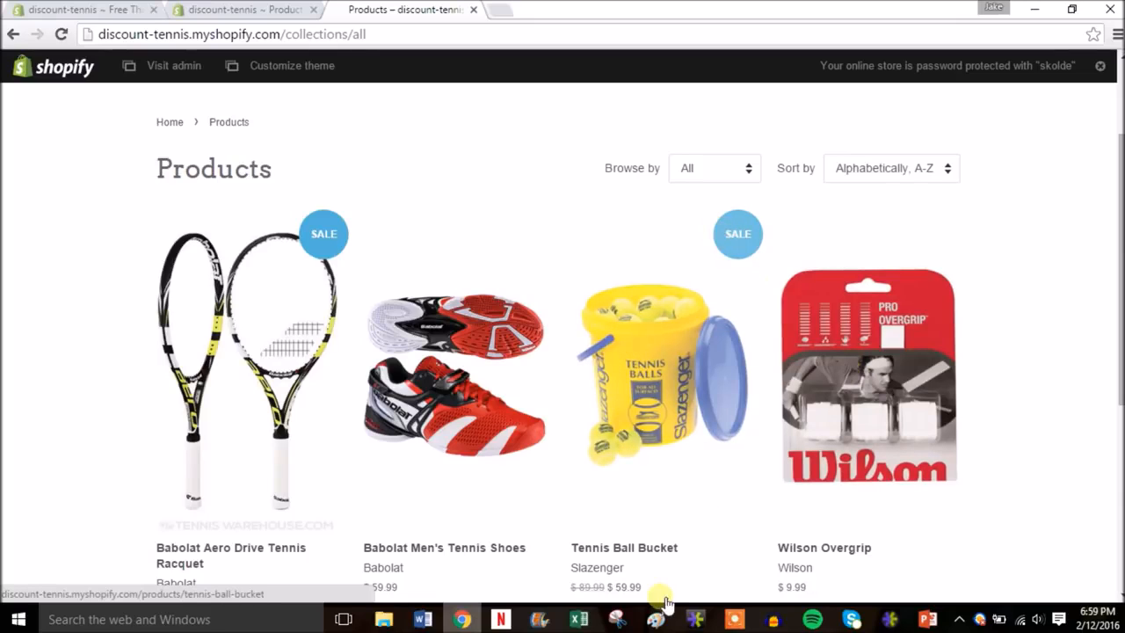
drag(1118, 341, 1110, 201)
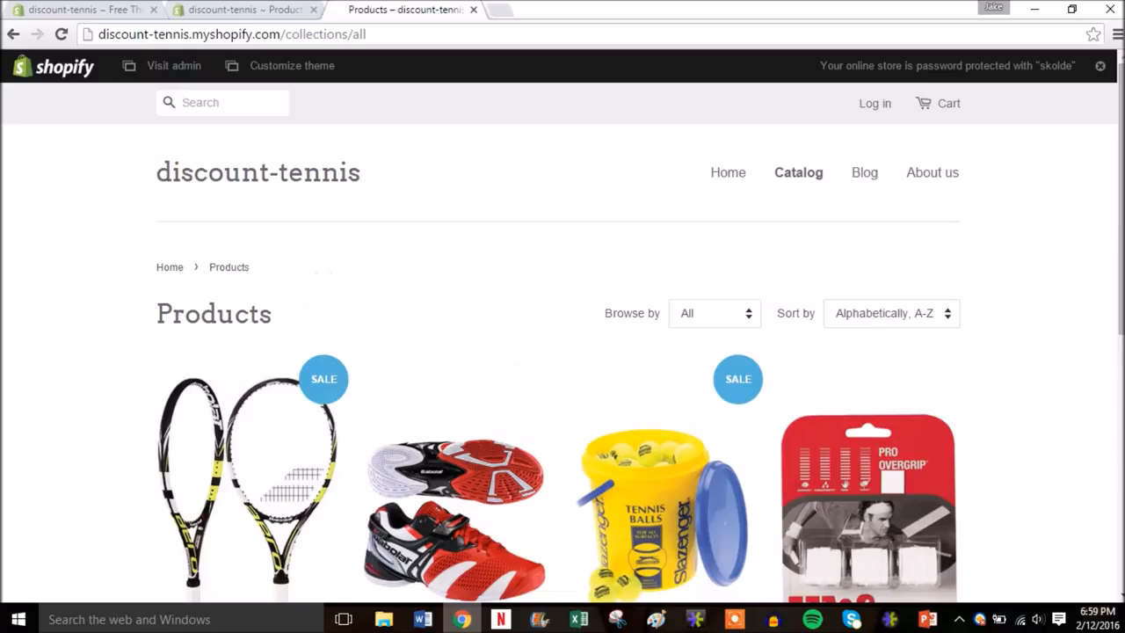
click(474, 9)
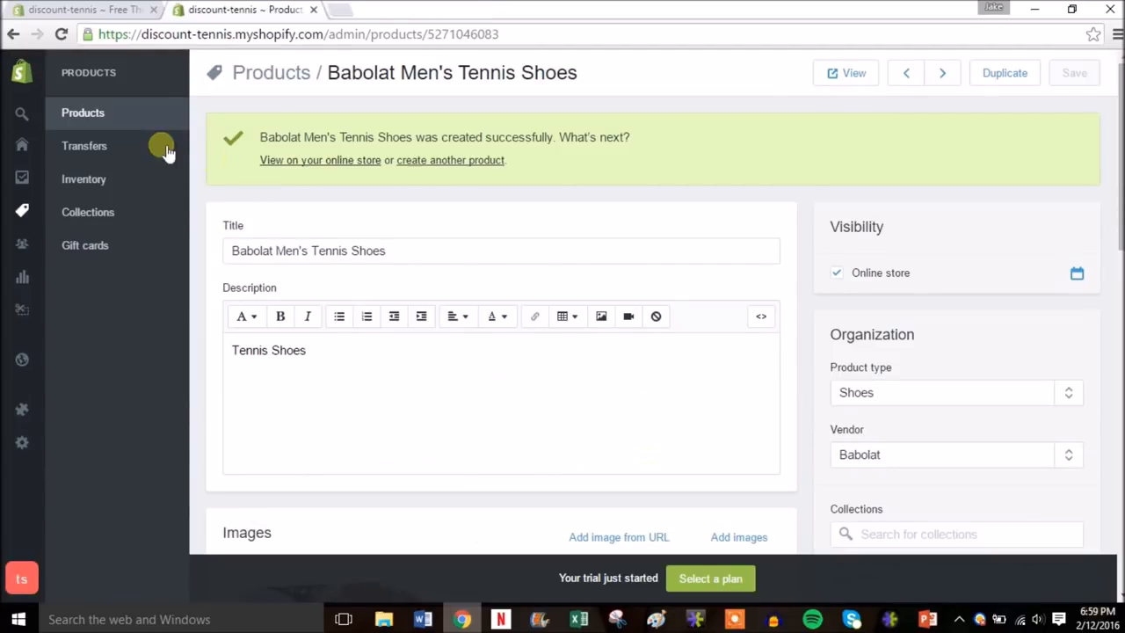
- Add 5 units to the Tennis Ball Bucket's quantity in the inventory and save the change
click(114, 184)
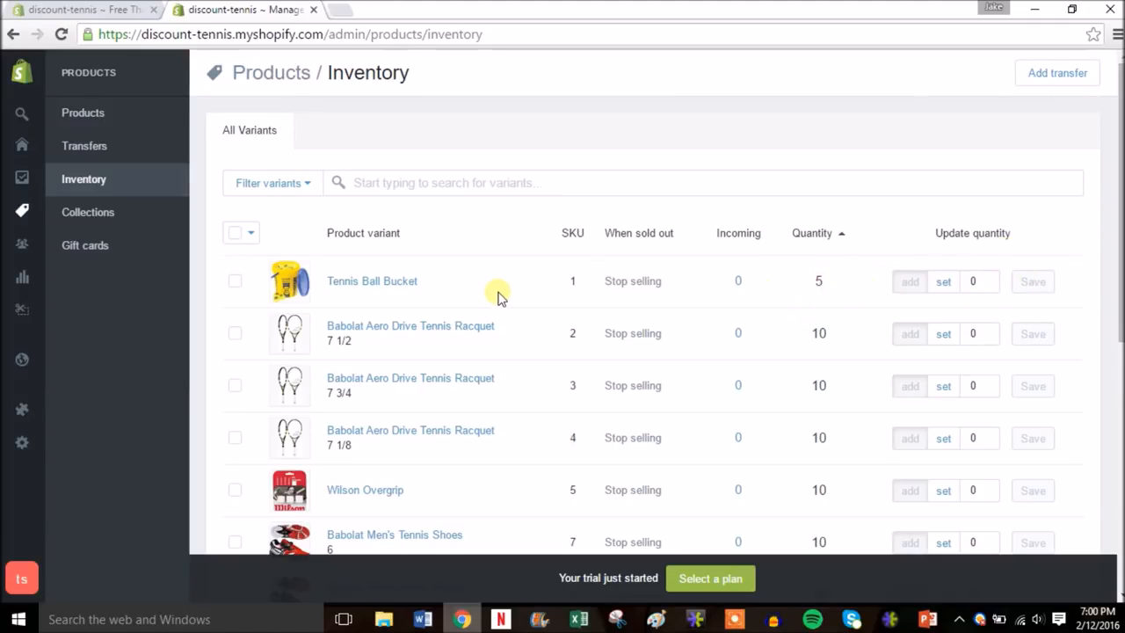
double_click(987, 279)
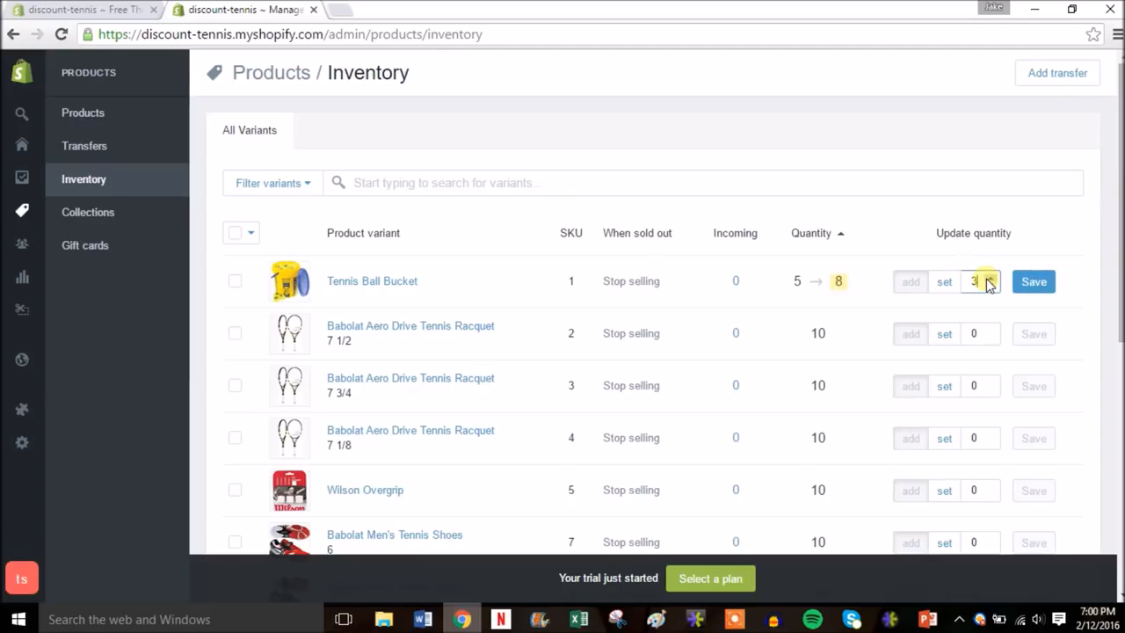
click(987, 279)
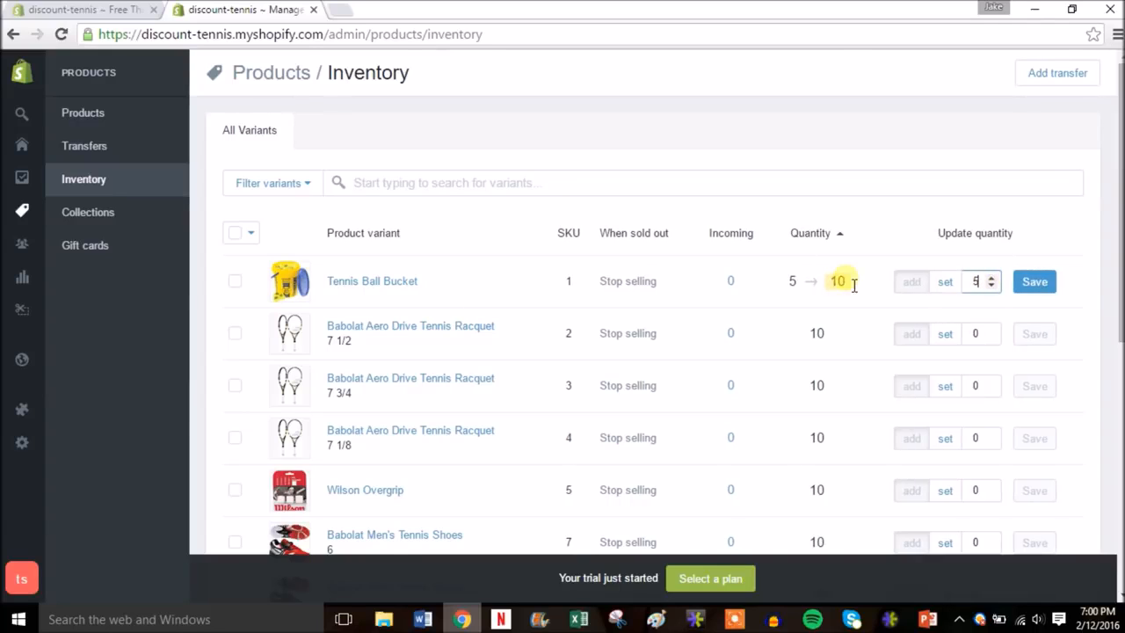
click(1036, 289)
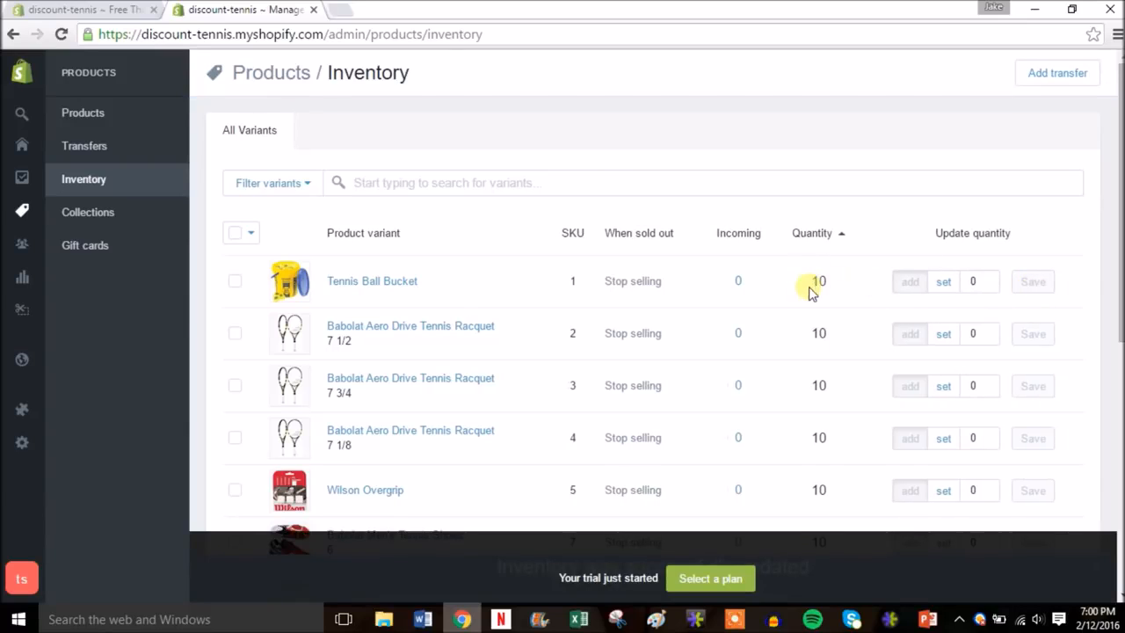
- Look through the remaining inventory variants and view the store's product collections
drag(1119, 232, 1120, 419)
drag(1120, 379, 1120, 216)
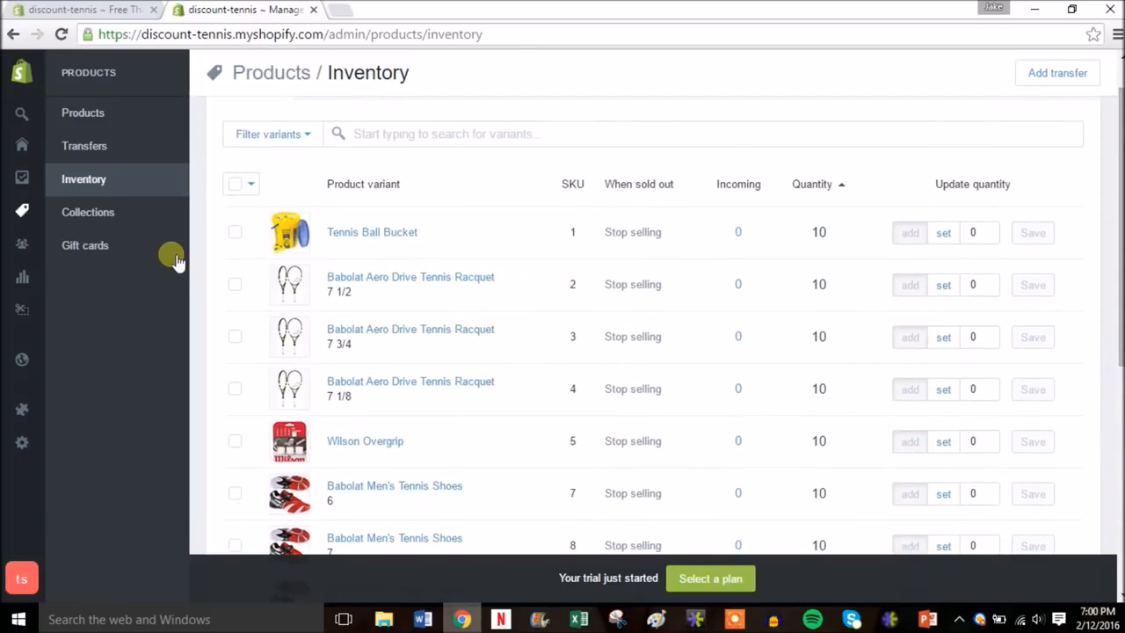
click(134, 214)
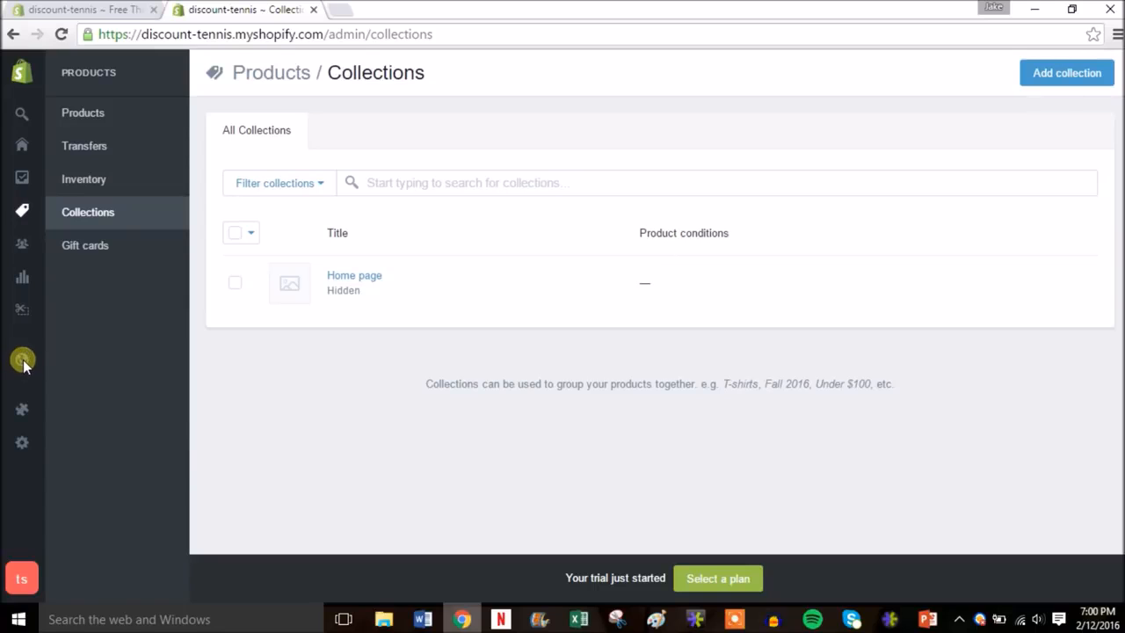
mouse_move(23, 360)
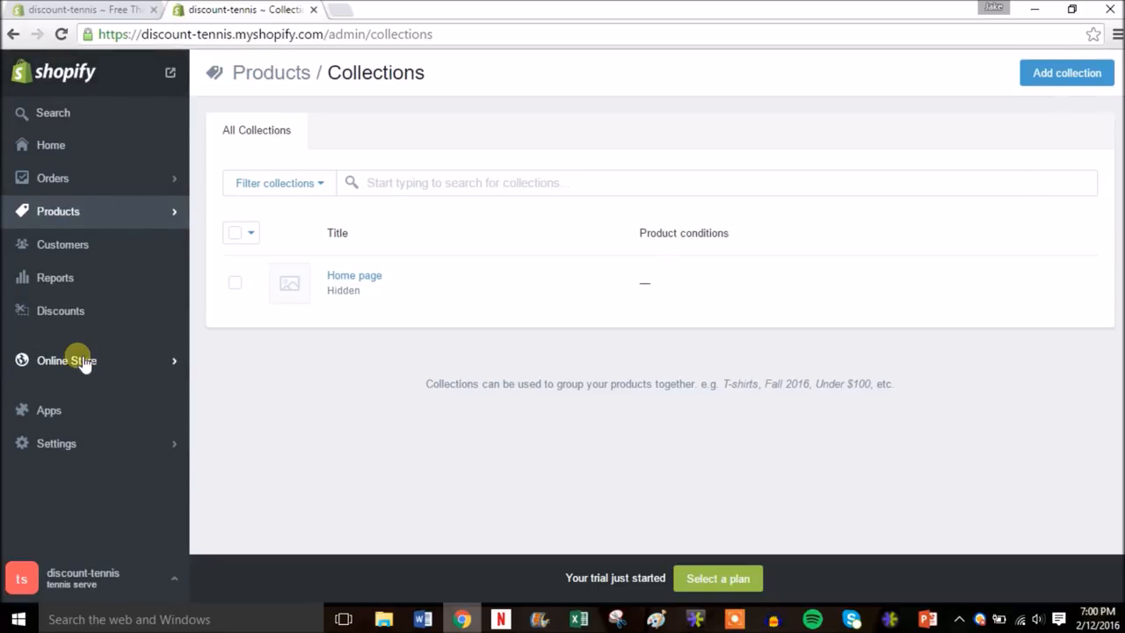
- Delete the "First post" entry from the online store's blog posts
click(156, 360)
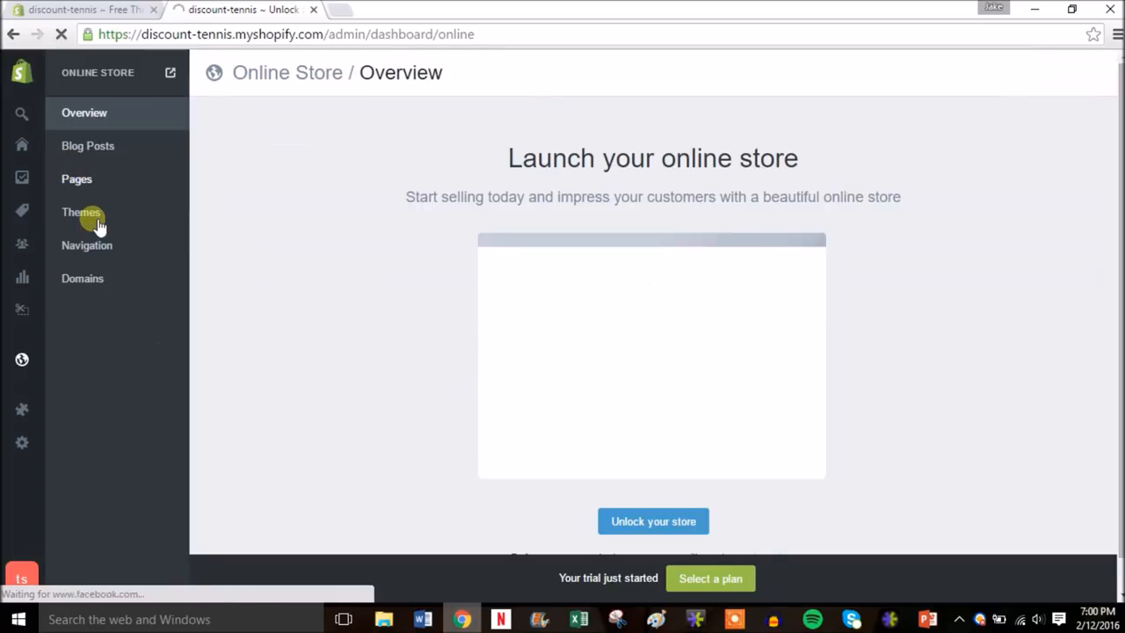
click(105, 145)
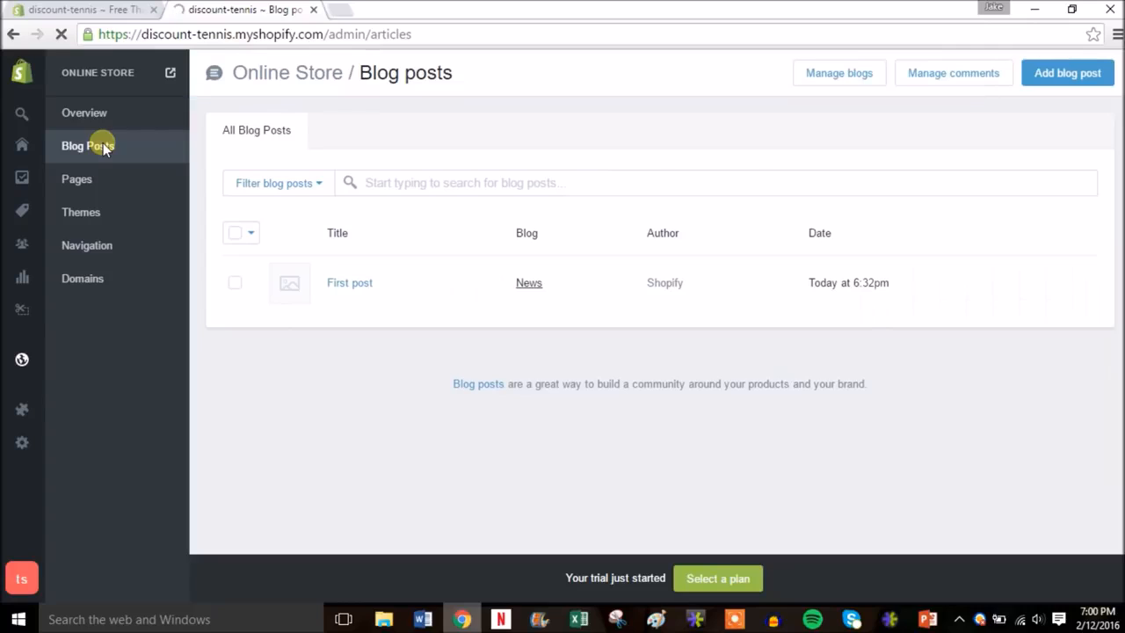
click(235, 283)
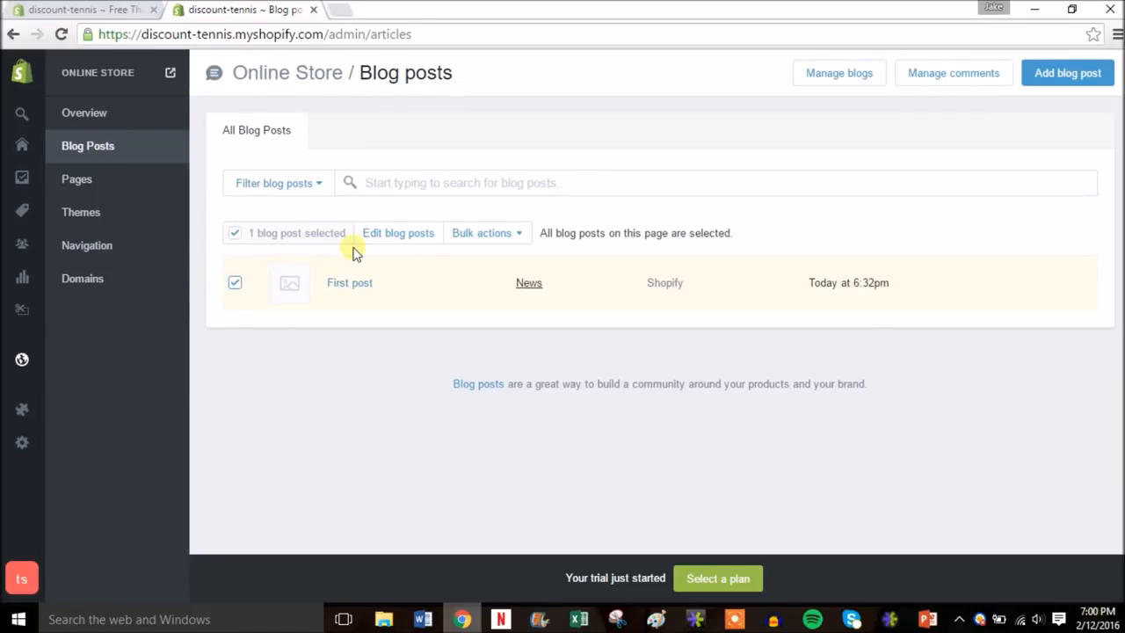
click(509, 236)
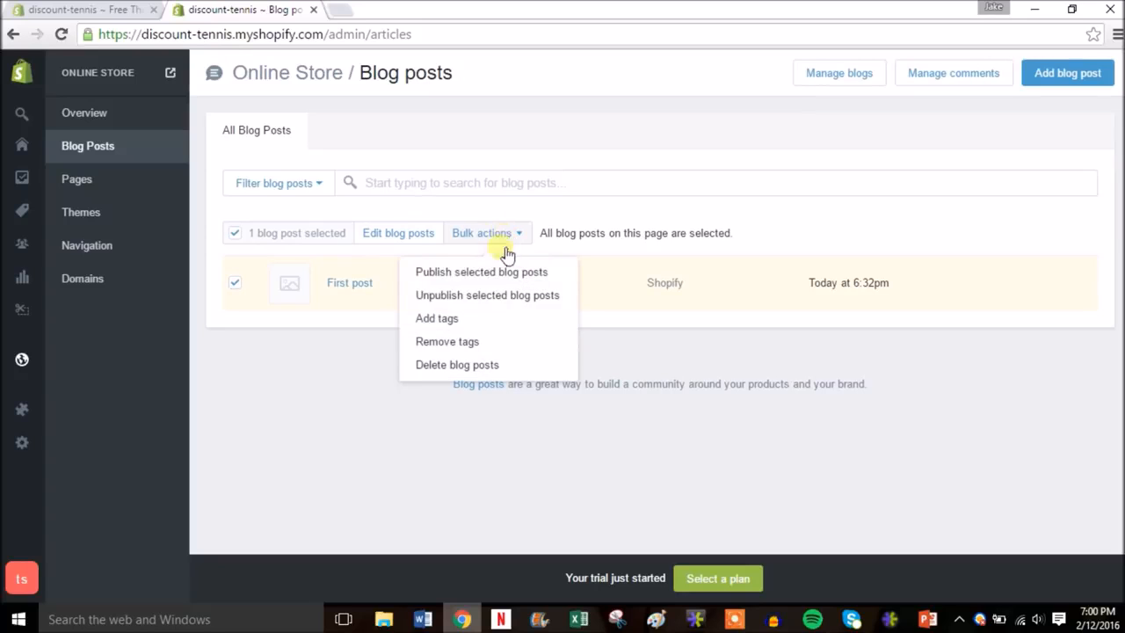
click(489, 362)
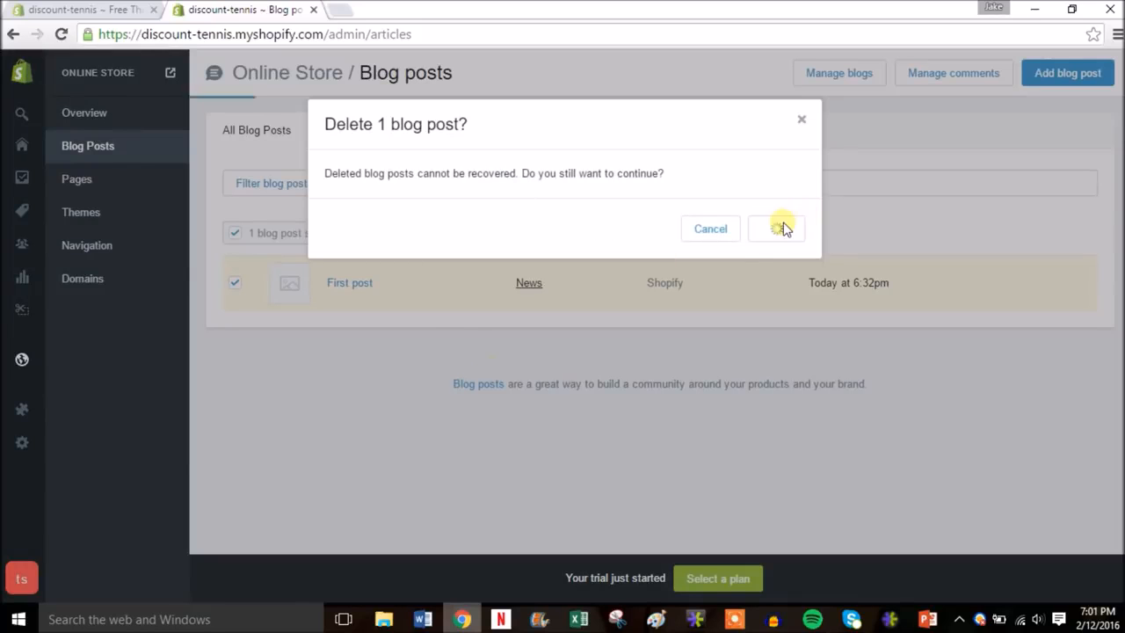
click(776, 229)
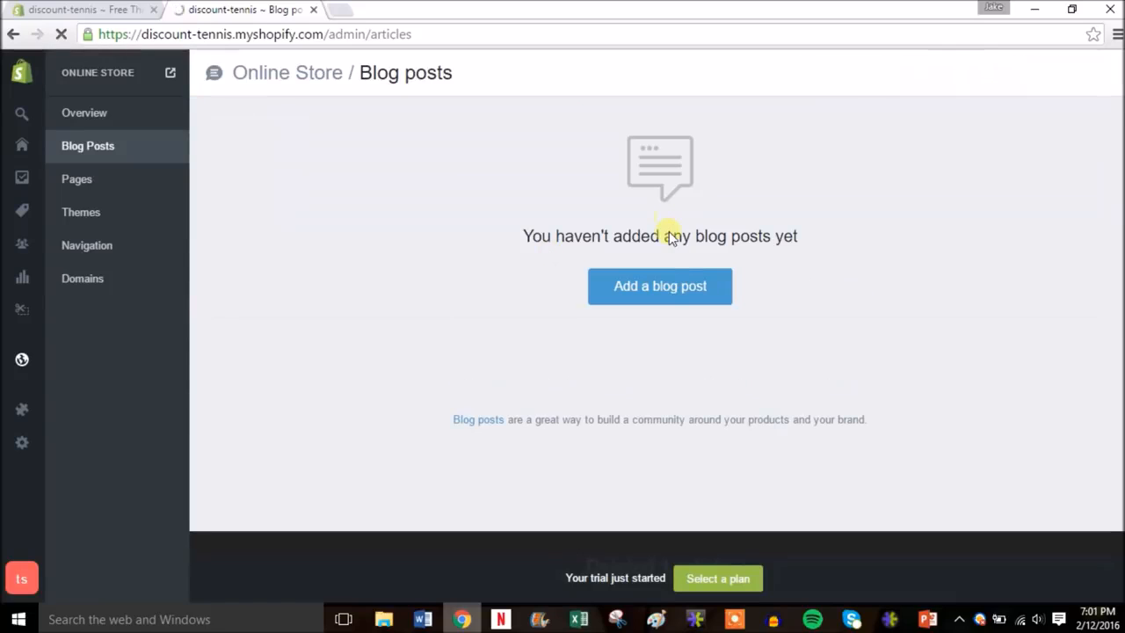
- Start a new blog post titled "Australian Open 2016 Finals were crazy!" with the placeholder content "dnuivfeuivnijnfvijnfjvfhffgbre"
click(672, 286)
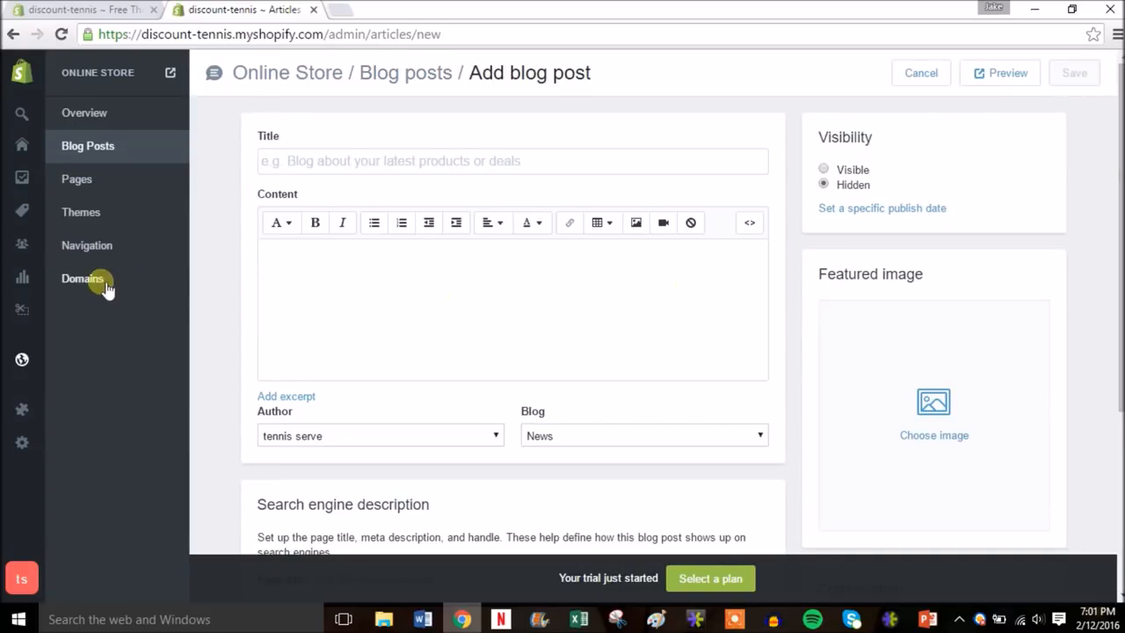
click(342, 164)
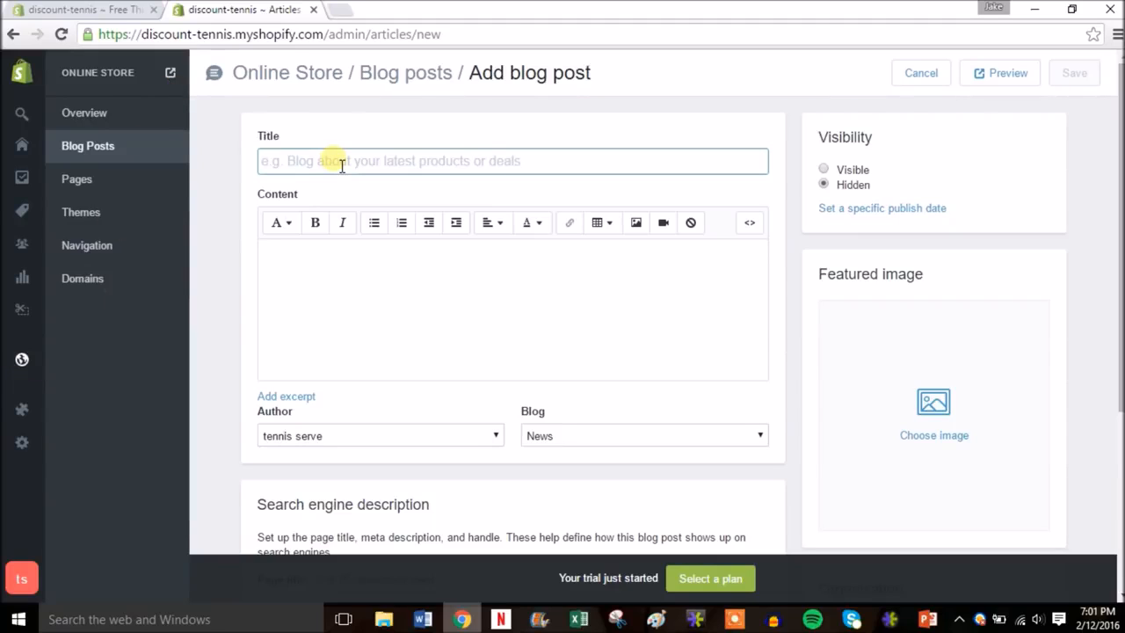
text(Austr)
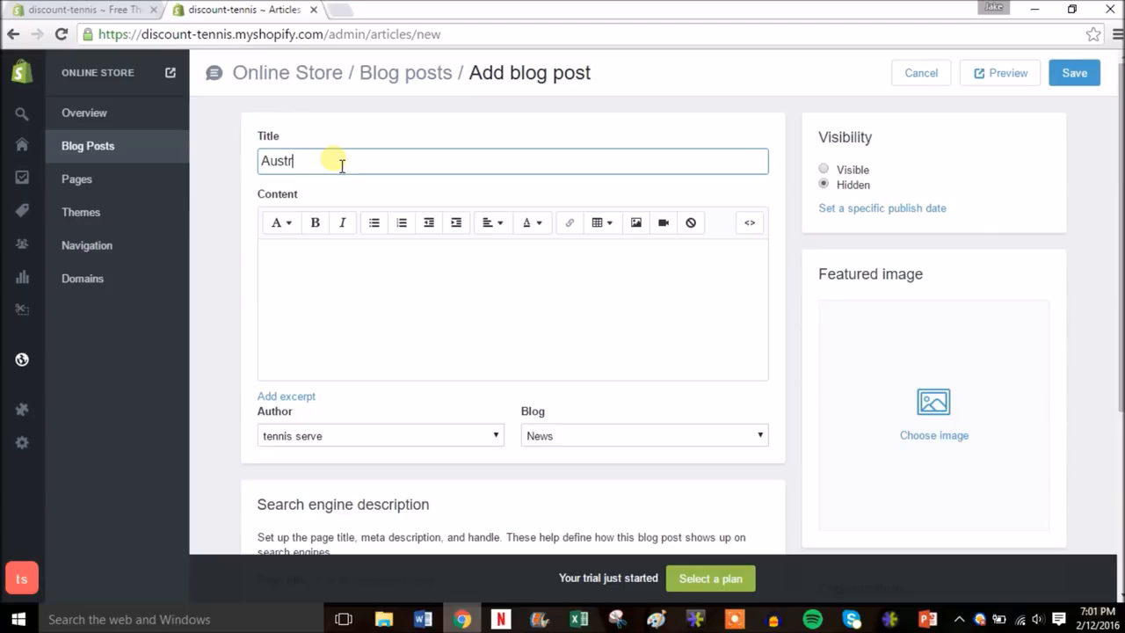
text(alian Open 2016 Finals were crazy!)
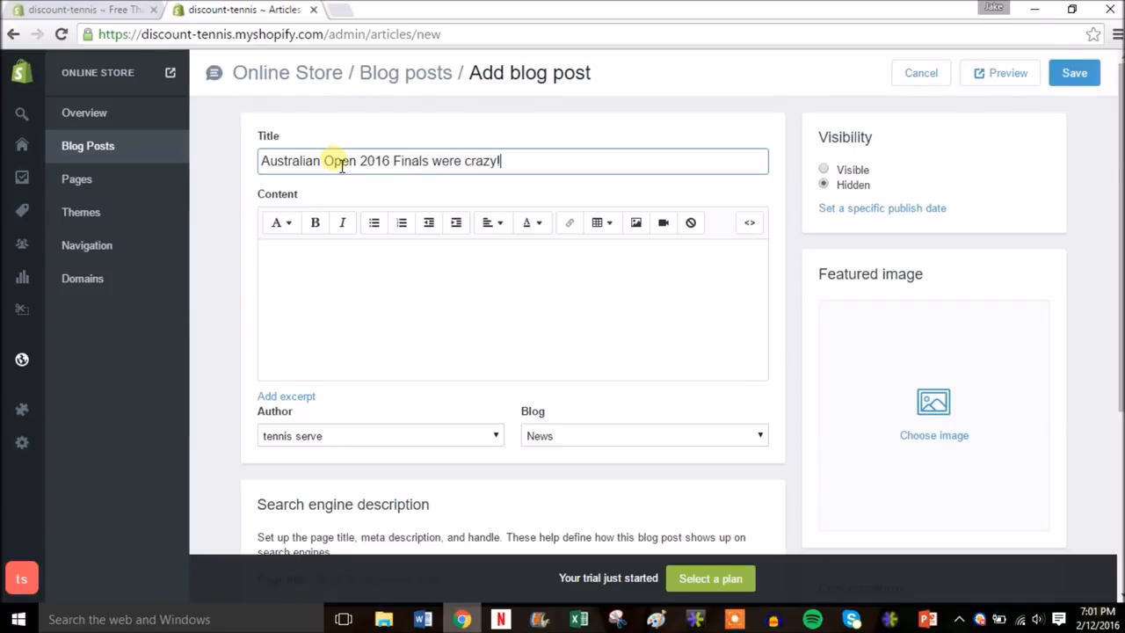
click(346, 283)
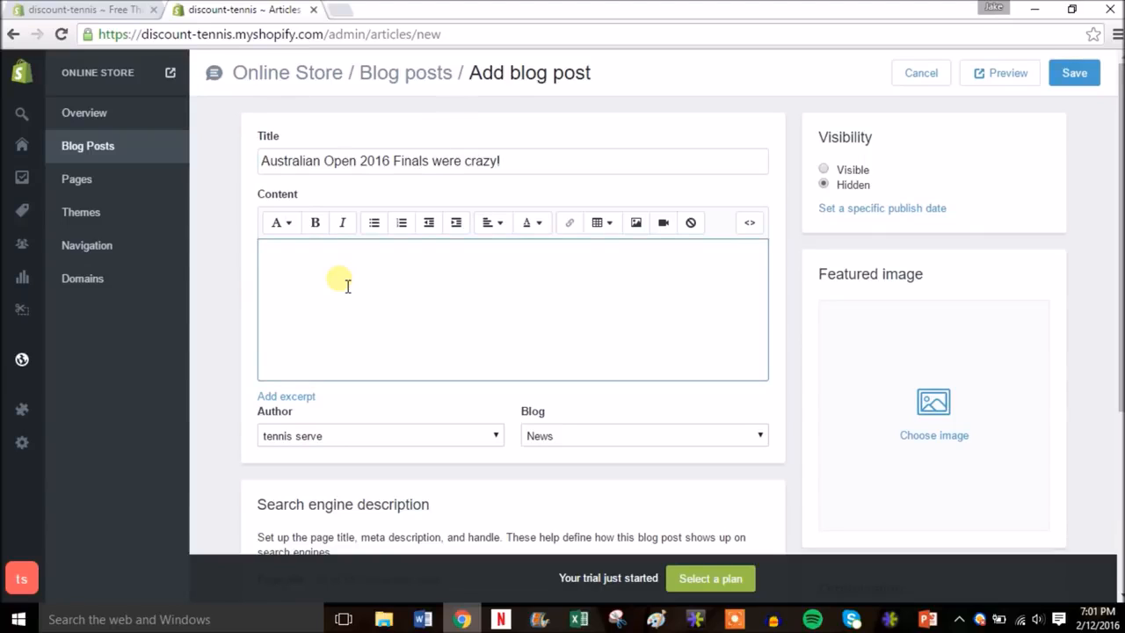
text(dnuivfeuivnijnfvijnfjvfhffgbre)
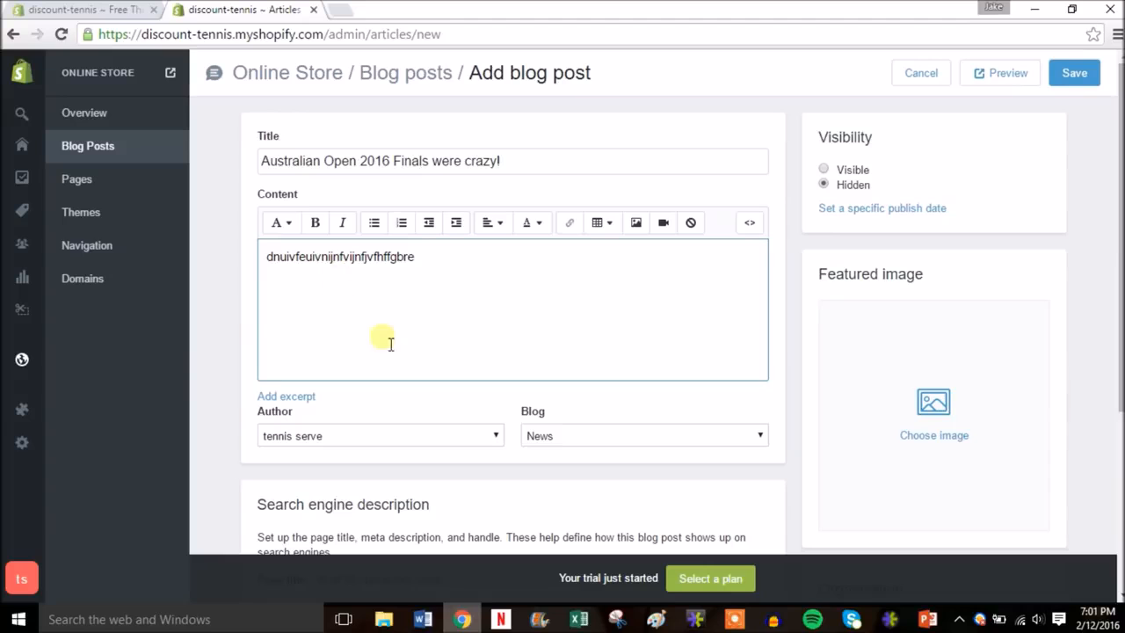
- Add the tags "tennis" and "finals" to the new blog post
drag(1116, 180, 1118, 359)
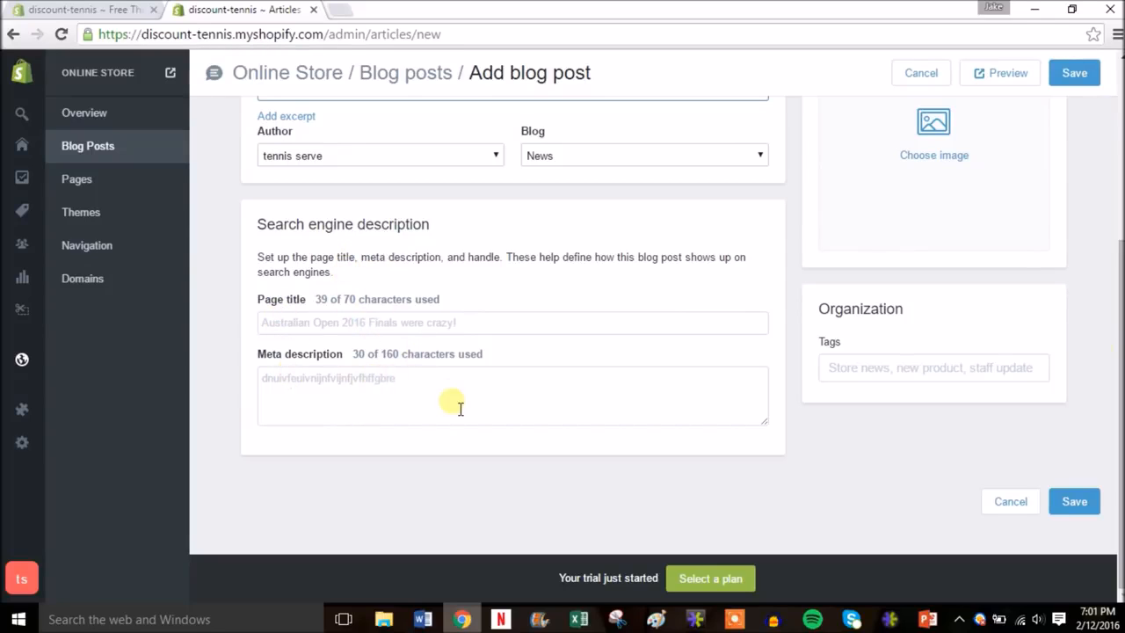
scroll(1114, 335, up, 1)
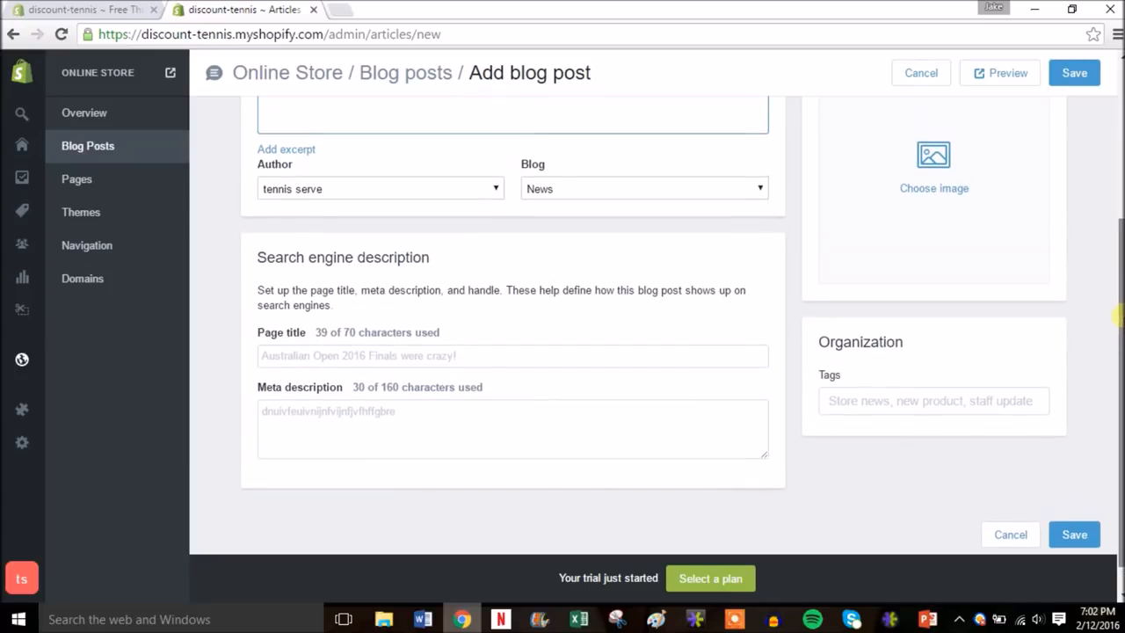
click(890, 411)
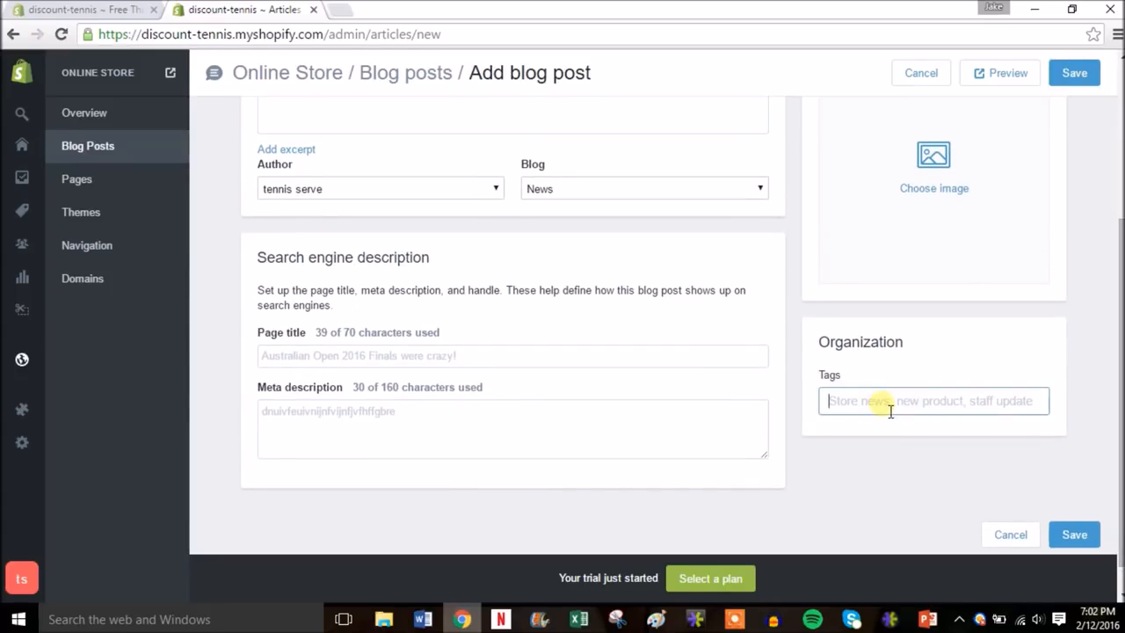
click(890, 410)
text(tennis)
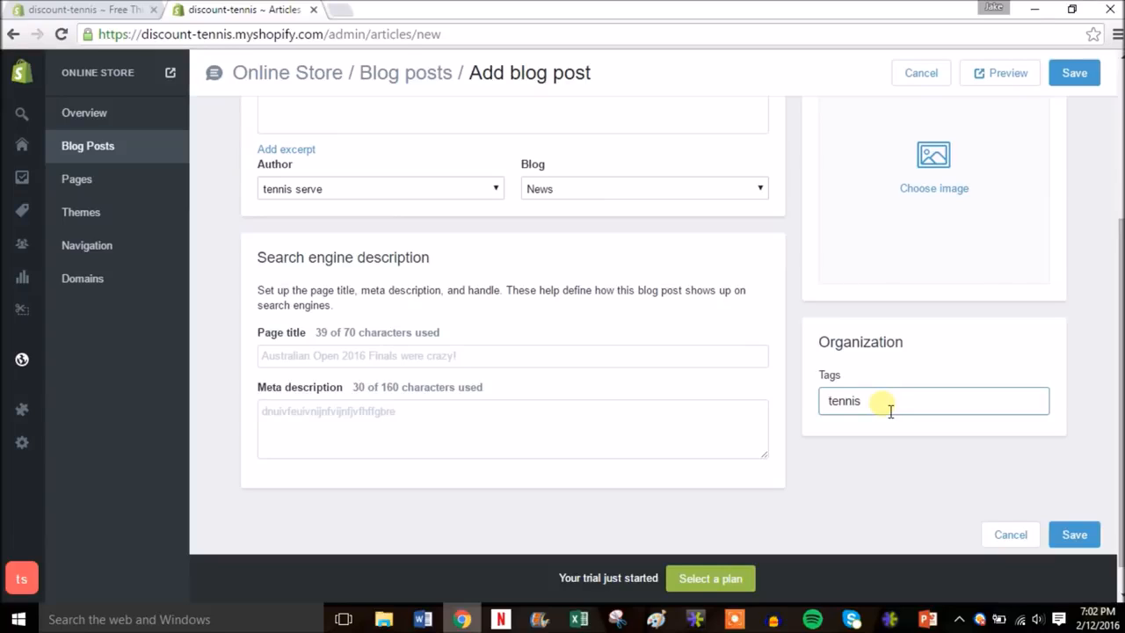
key(Return)
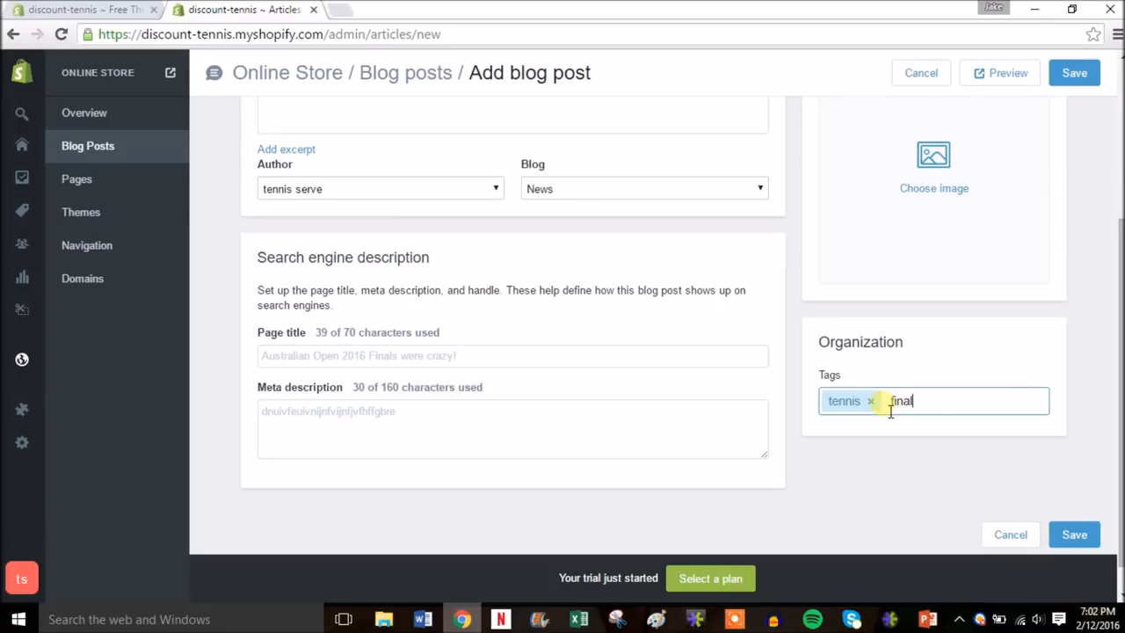
key(Return)
- Use the babolat aero drive racquet picture as the post's featured image and save the post as visible
scroll(562, 352, up, 2)
scroll(562, 351, up, 2)
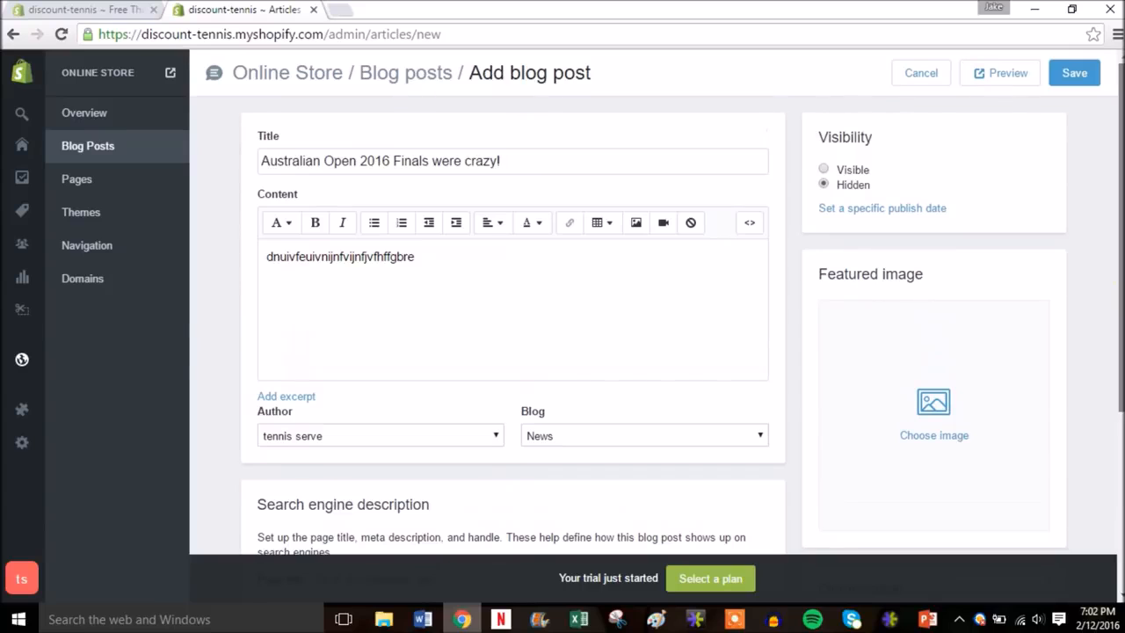
click(933, 413)
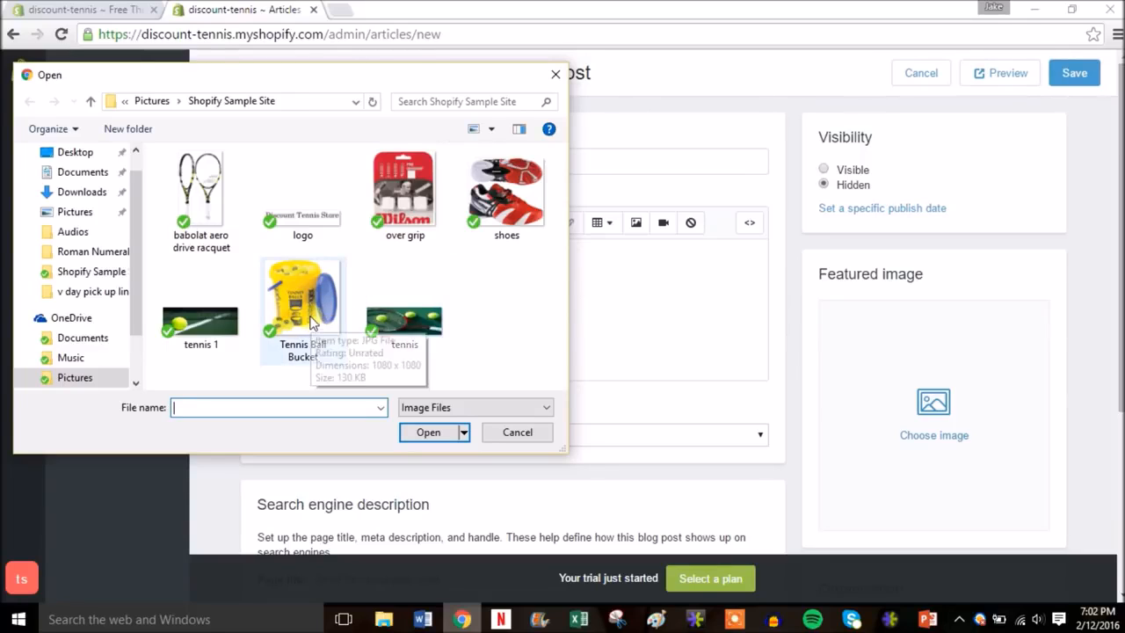
double_click(218, 239)
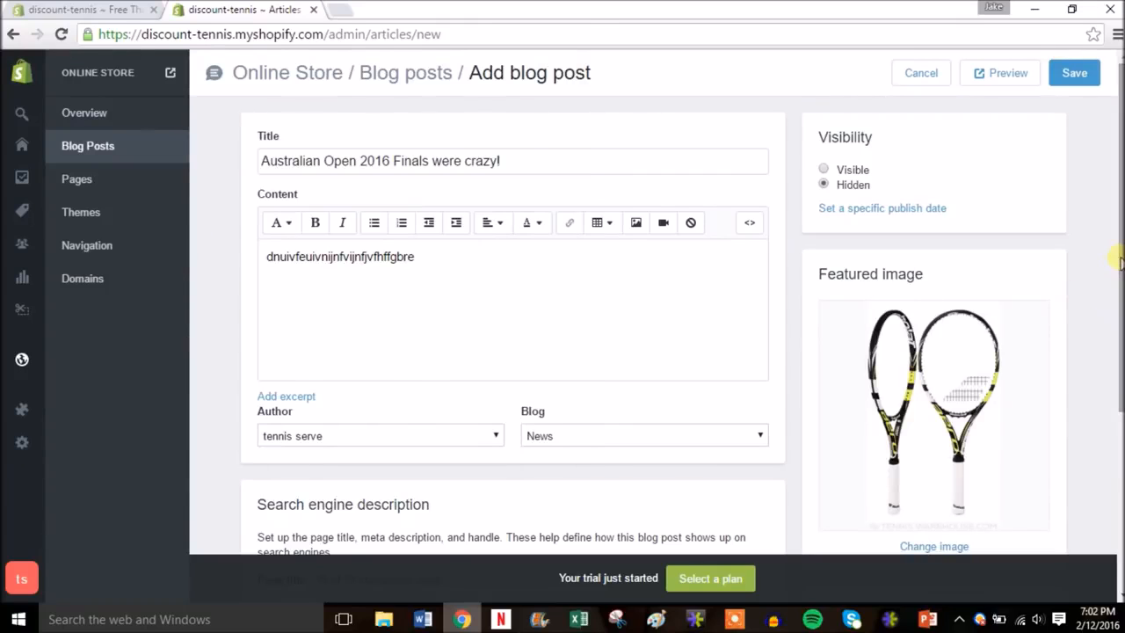
click(857, 174)
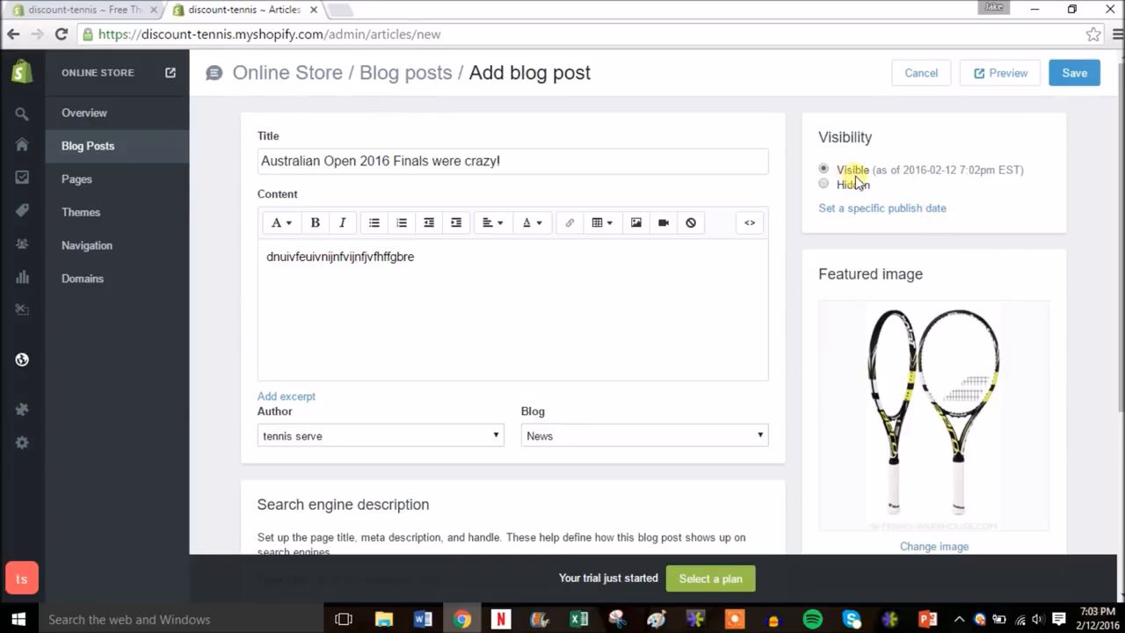
click(1074, 74)
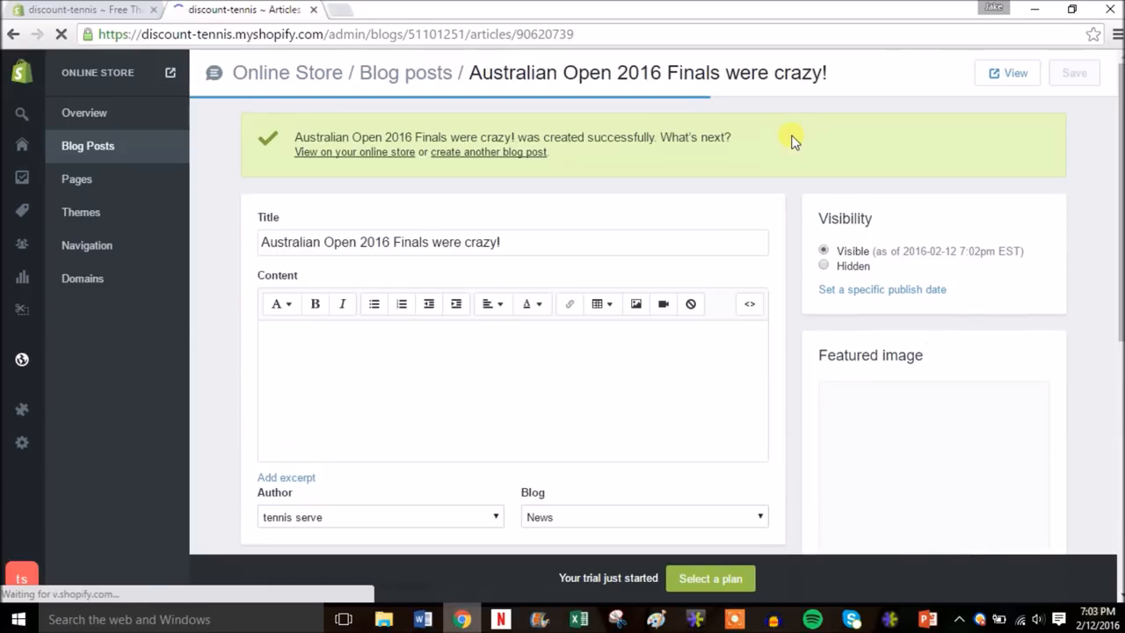
- Review the saved blog post on the online store in a separate page and close that page
right_click(342, 158)
click(352, 170)
click(370, 17)
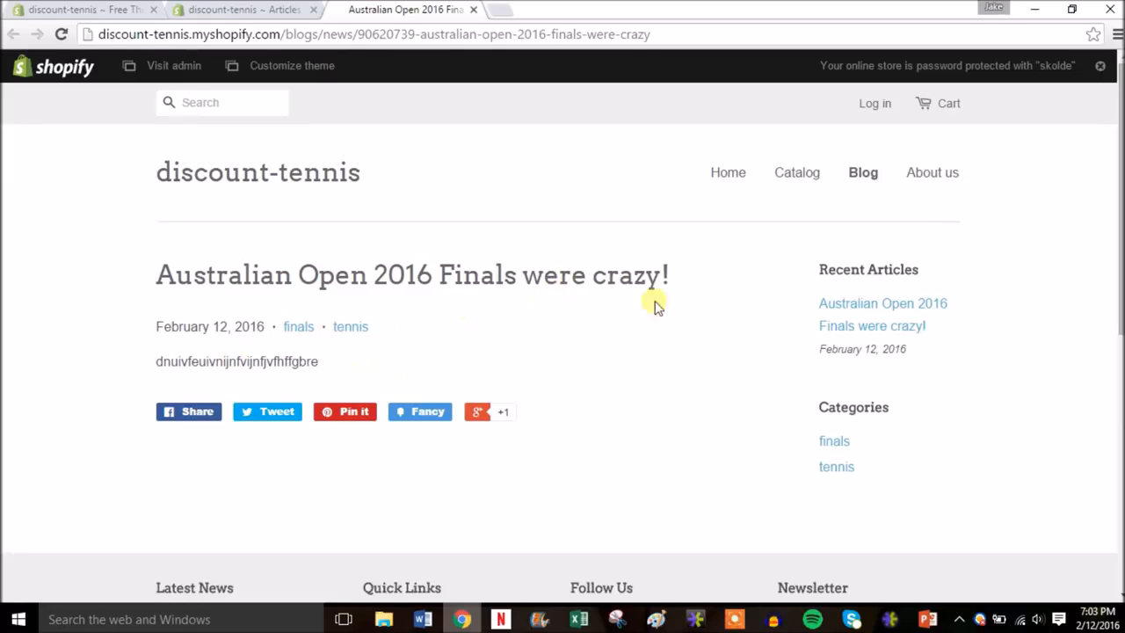
click(853, 312)
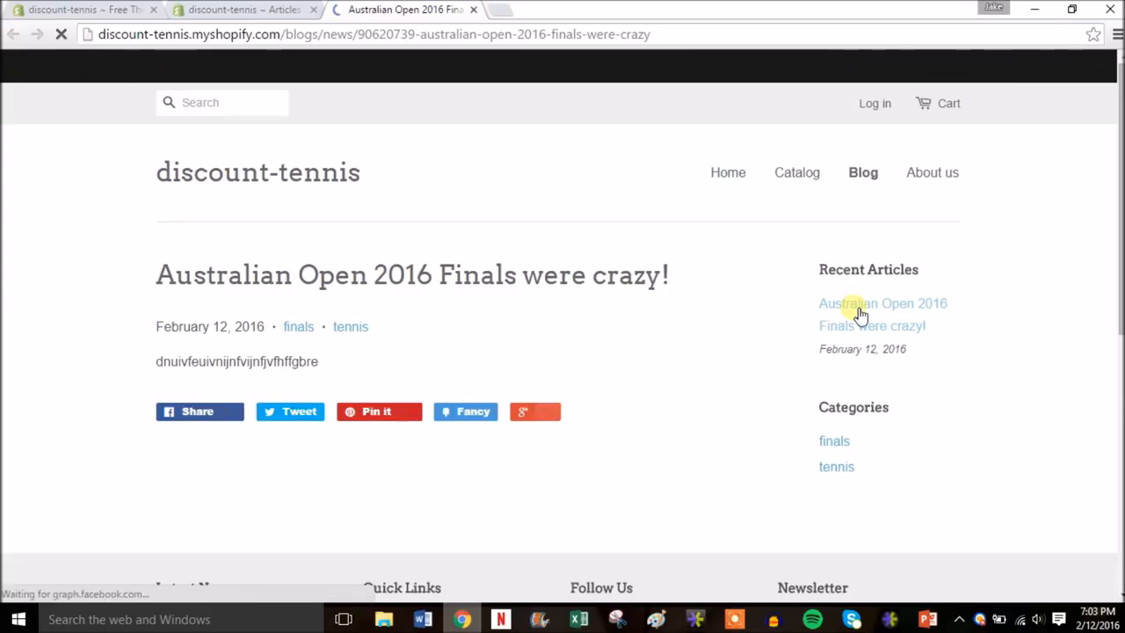
scroll(1116, 478, down, 5)
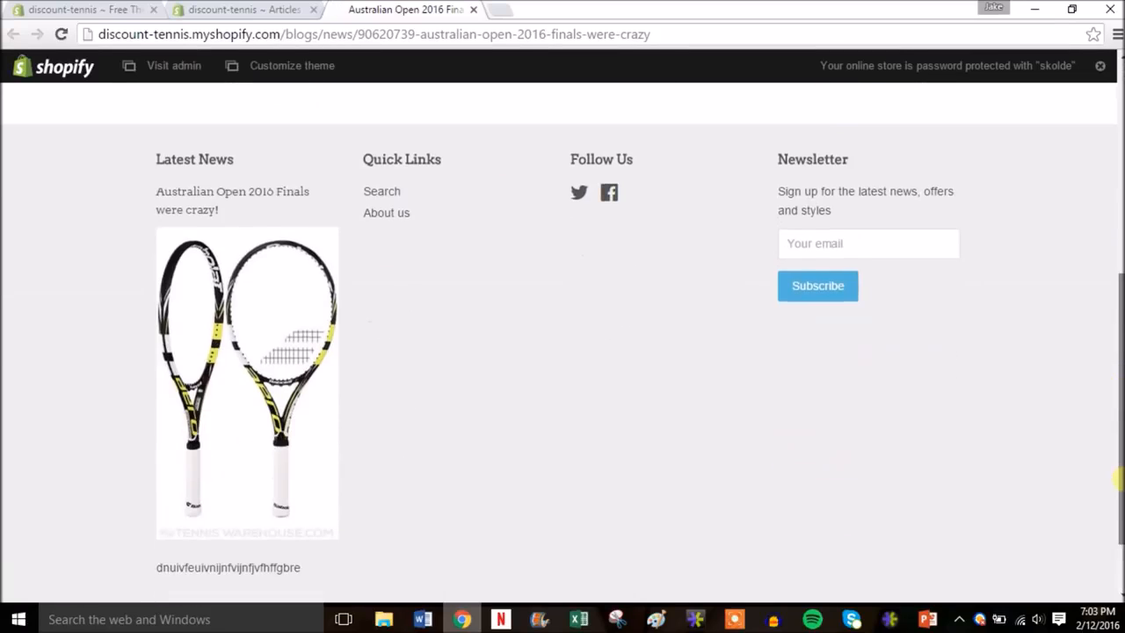
scroll(1116, 479, up, 5)
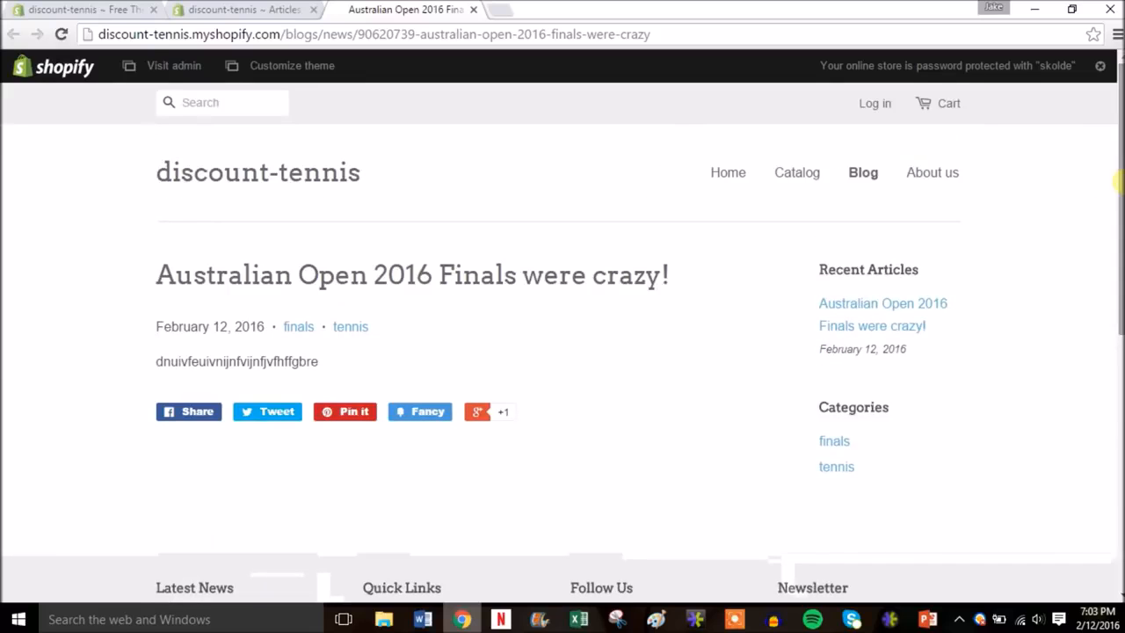
click(474, 10)
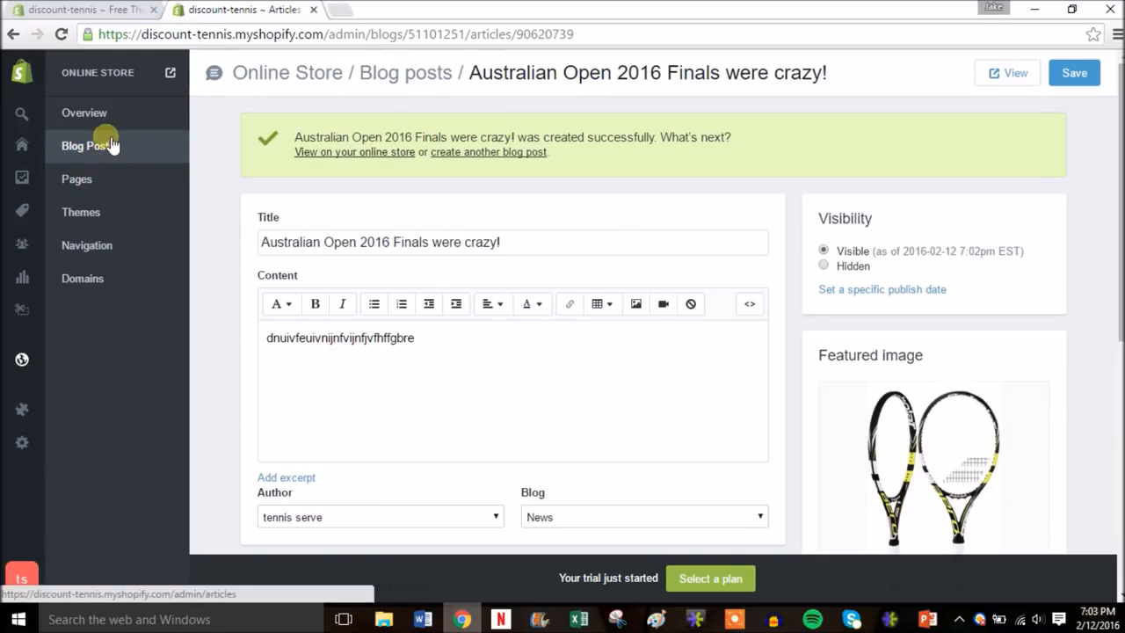
- View the store's pages list, check whether the domain tennisdiscount.com can be registered, and close the domain dialog
click(83, 182)
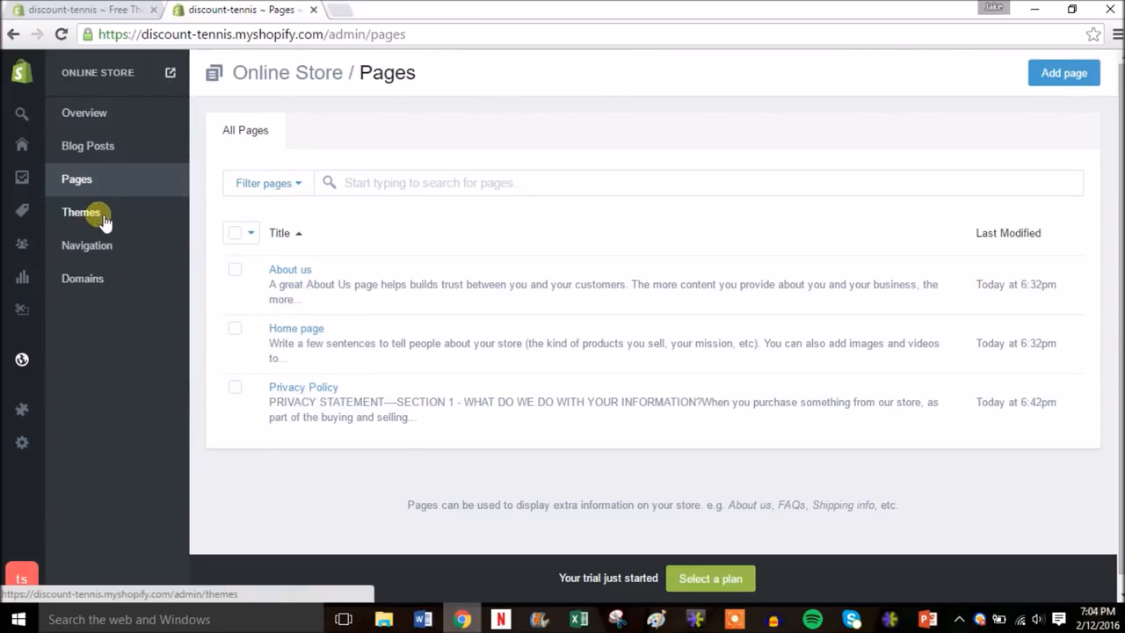
click(84, 278)
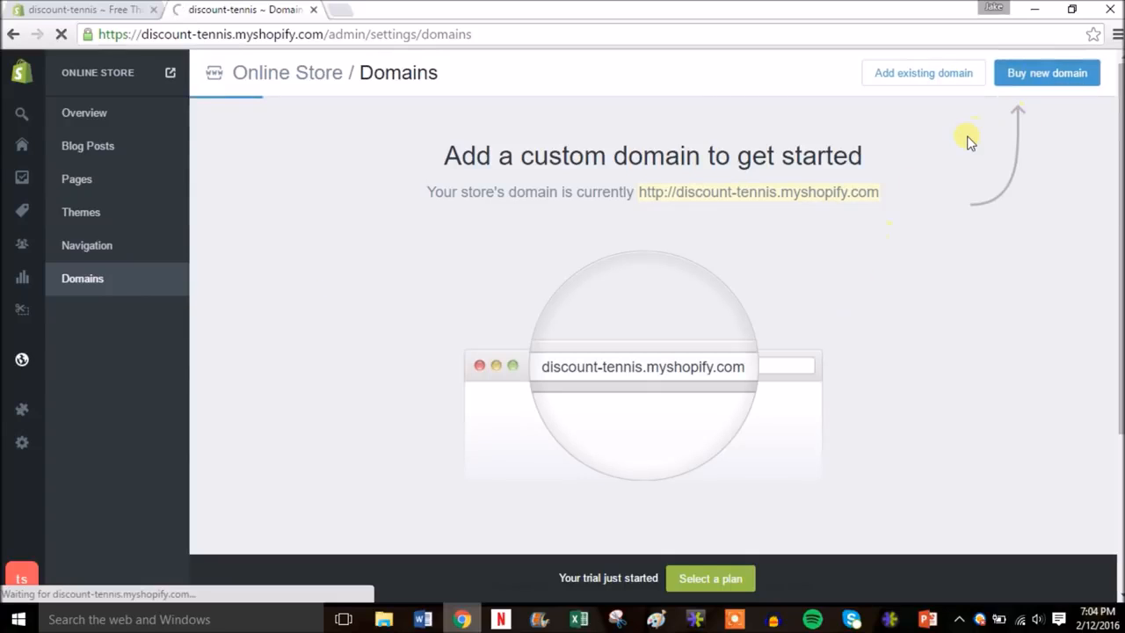
click(1019, 76)
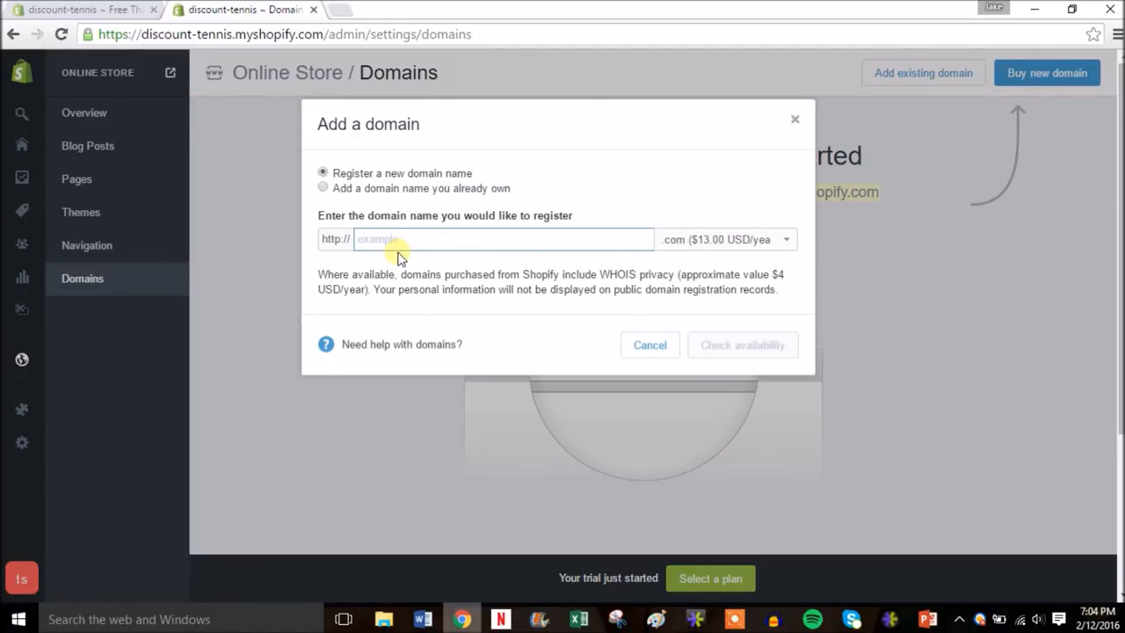
text(tennisdiscount)
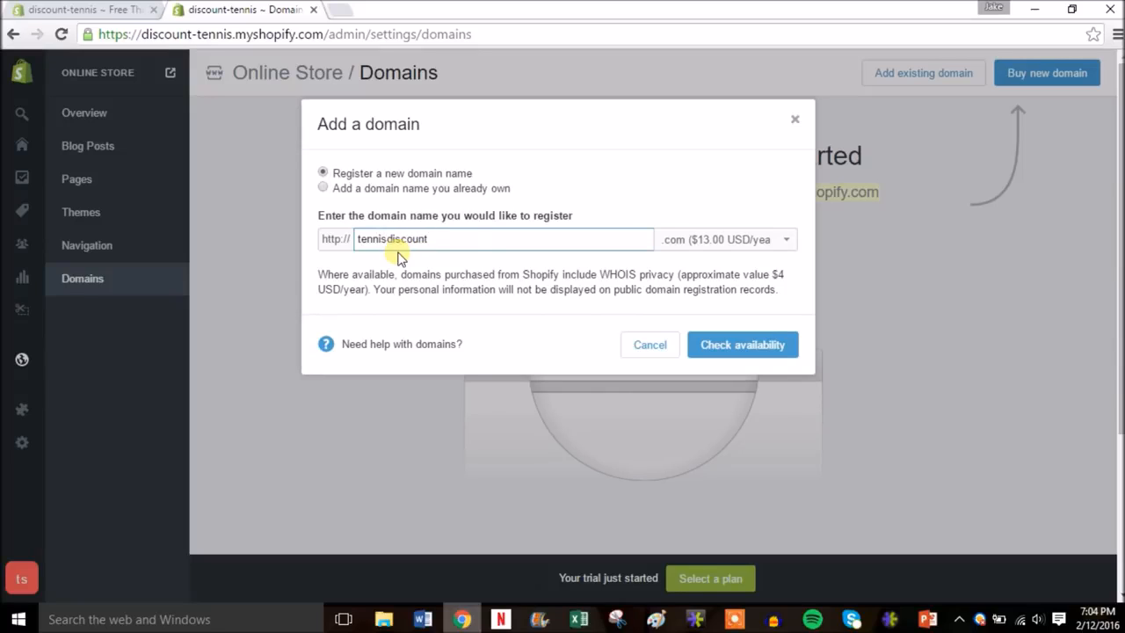
click(742, 244)
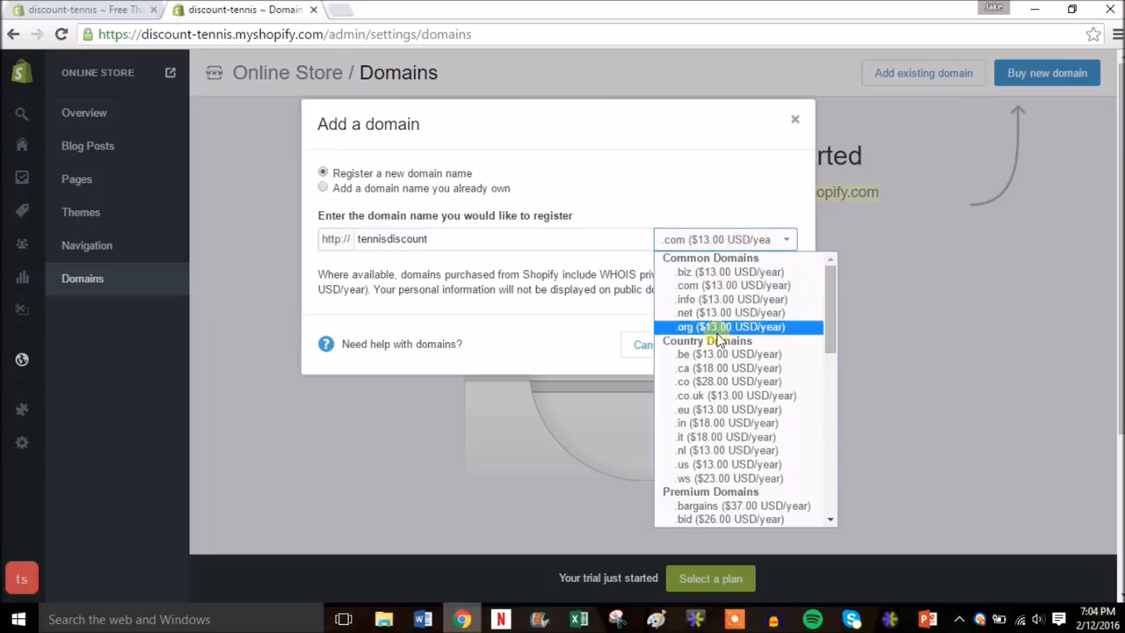
click(749, 286)
click(743, 345)
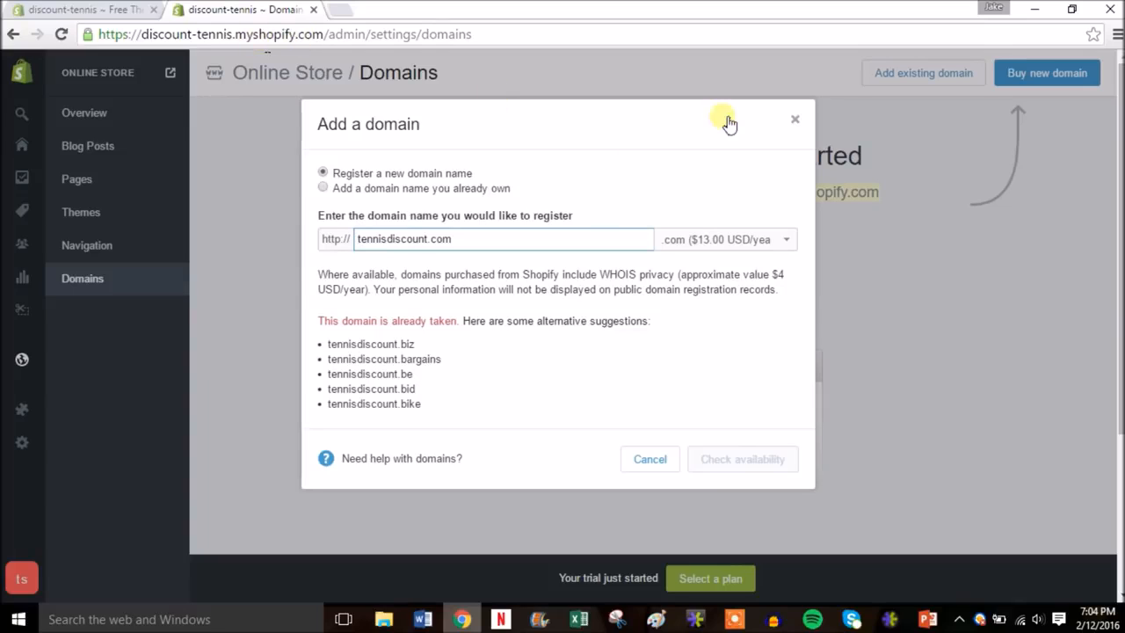
click(795, 120)
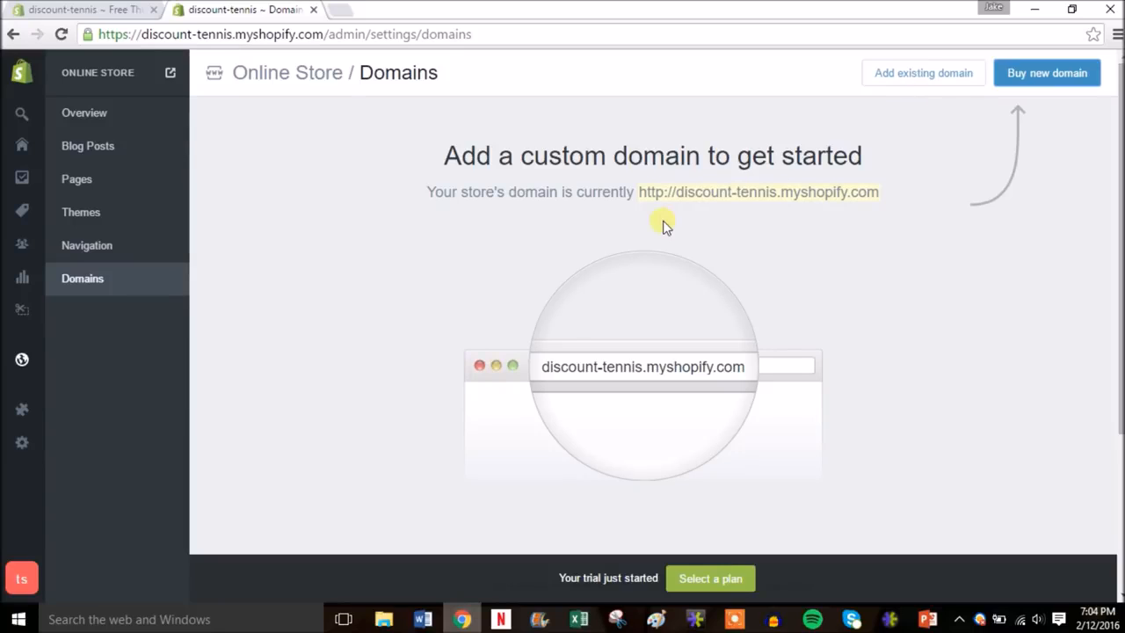
- Review the links in the store's footer menu and main menu
click(101, 250)
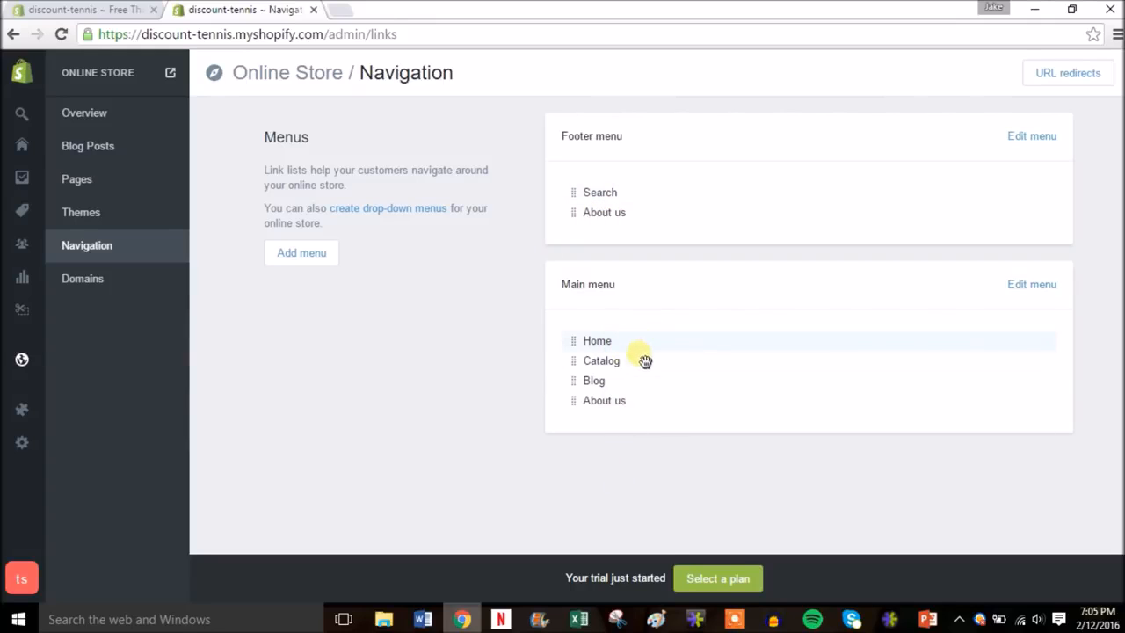
drag(642, 365, 619, 387)
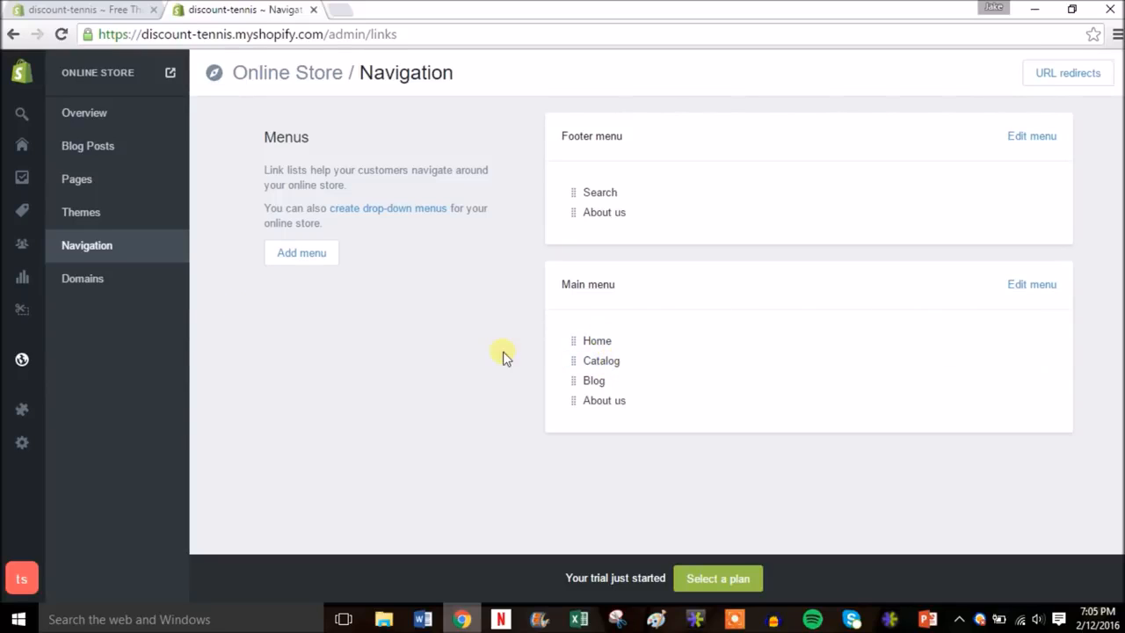
- Customize the Minimal theme by removing the featured content from Section 2 of the home page, and save the change
click(115, 215)
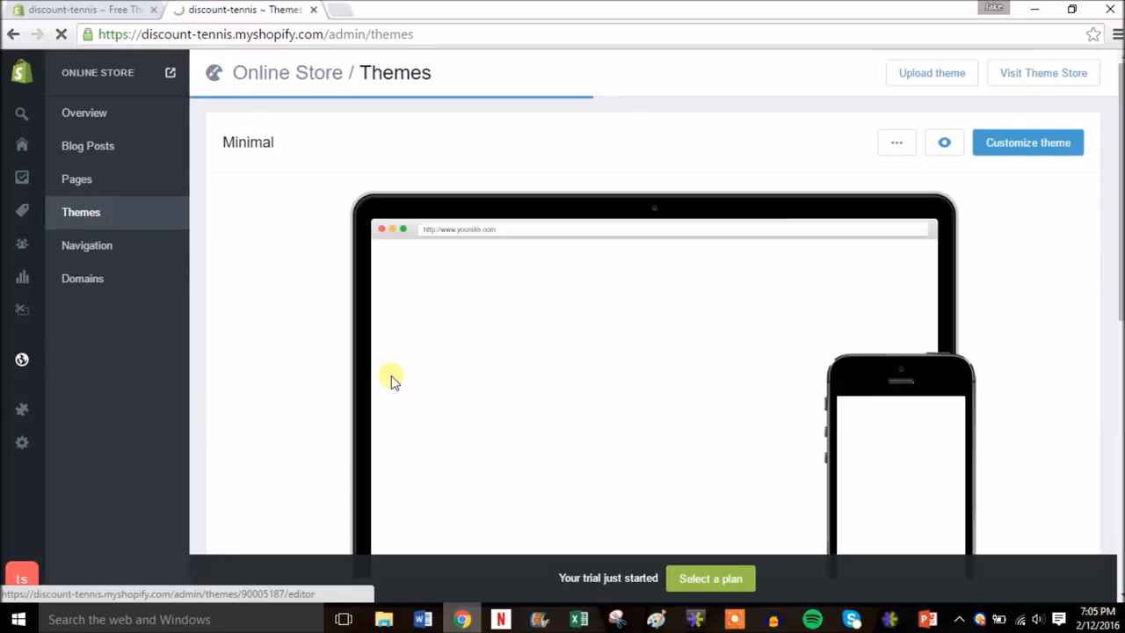
click(1006, 151)
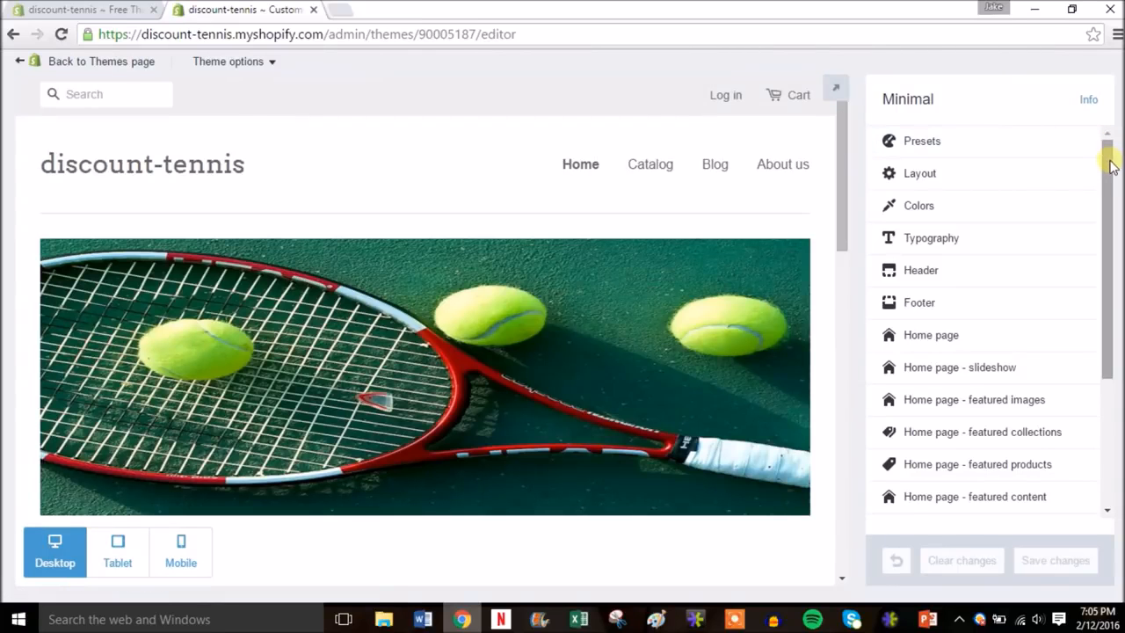
drag(1109, 158, 1109, 183)
drag(843, 197, 843, 311)
click(980, 296)
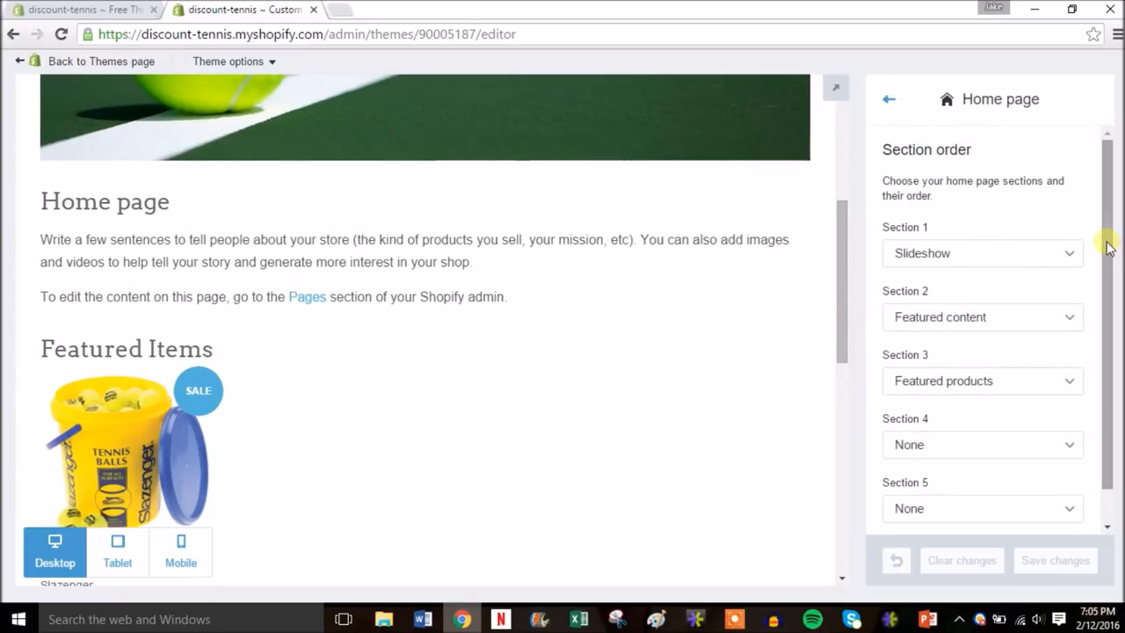
drag(1104, 249, 1105, 298)
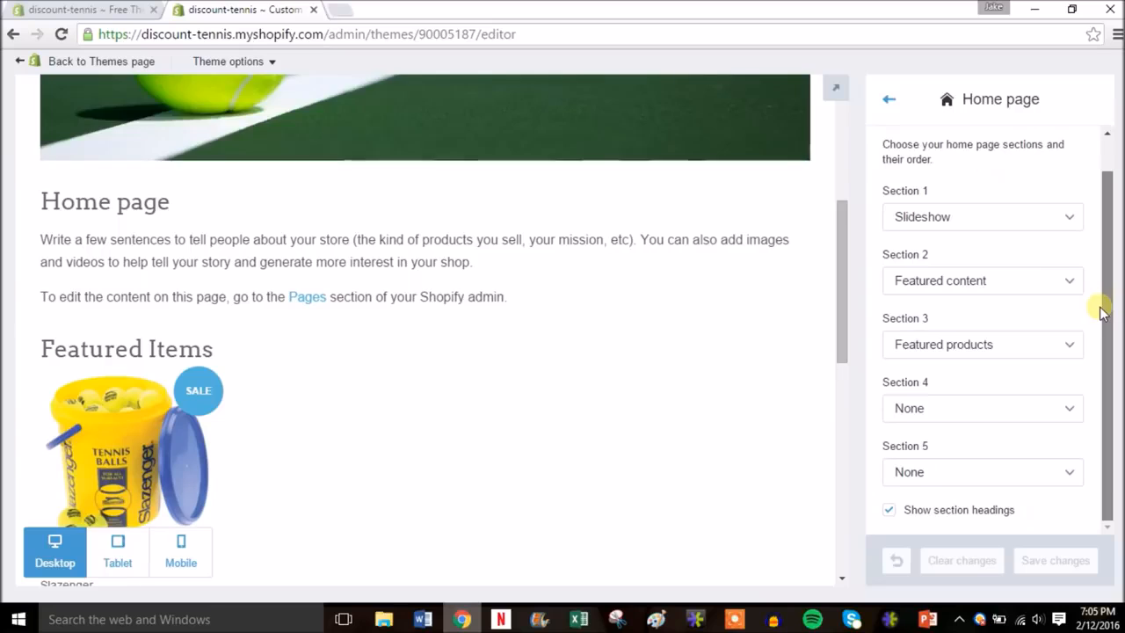
drag(1102, 294, 1099, 238)
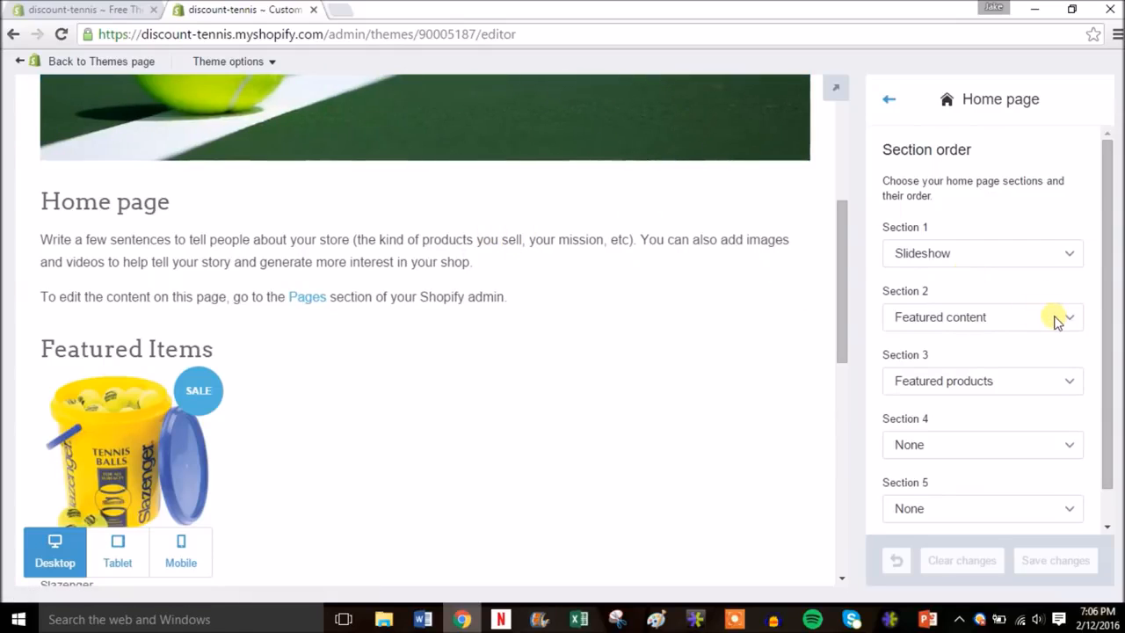
click(1056, 320)
click(981, 339)
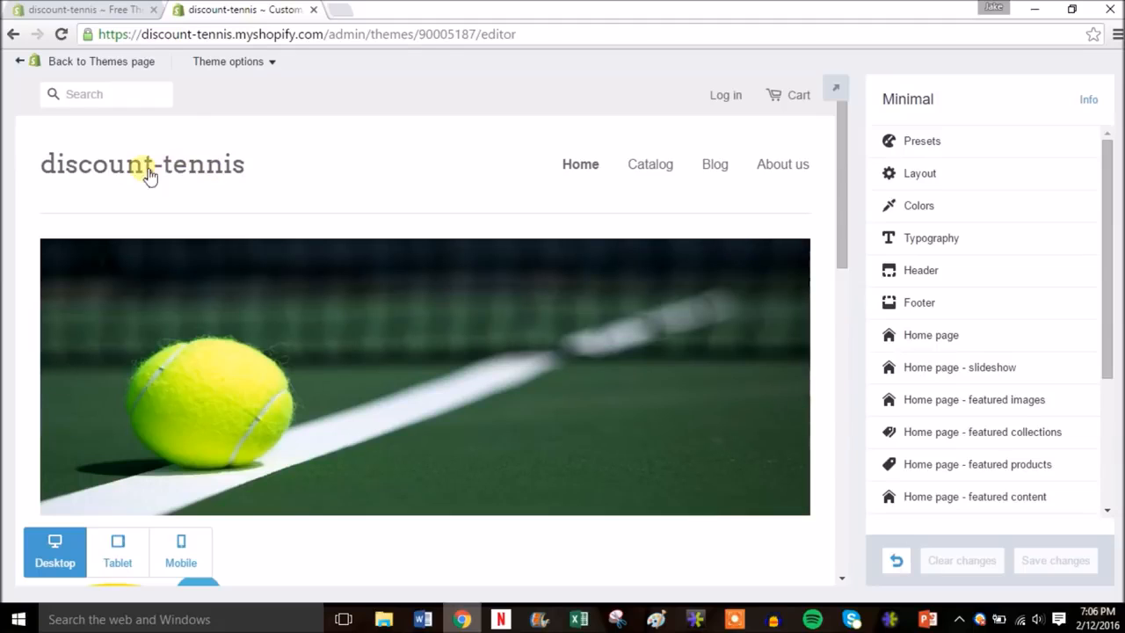
- Enable a custom header logo using the "logo" picture, check it in the preview, save the theme and leave the theme editor
click(989, 271)
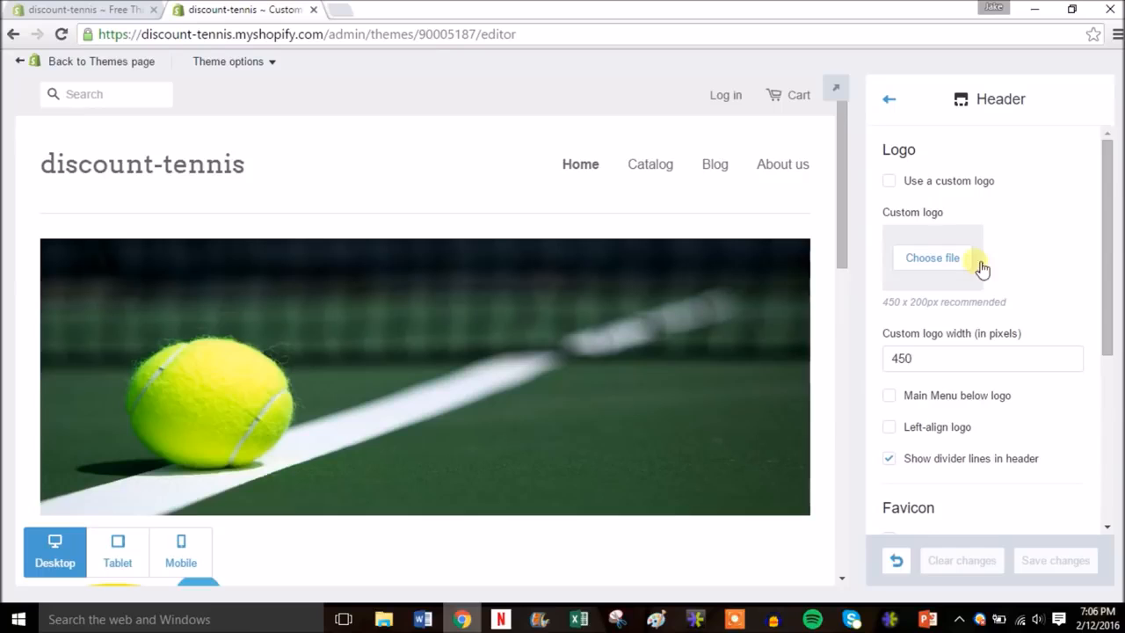
click(922, 187)
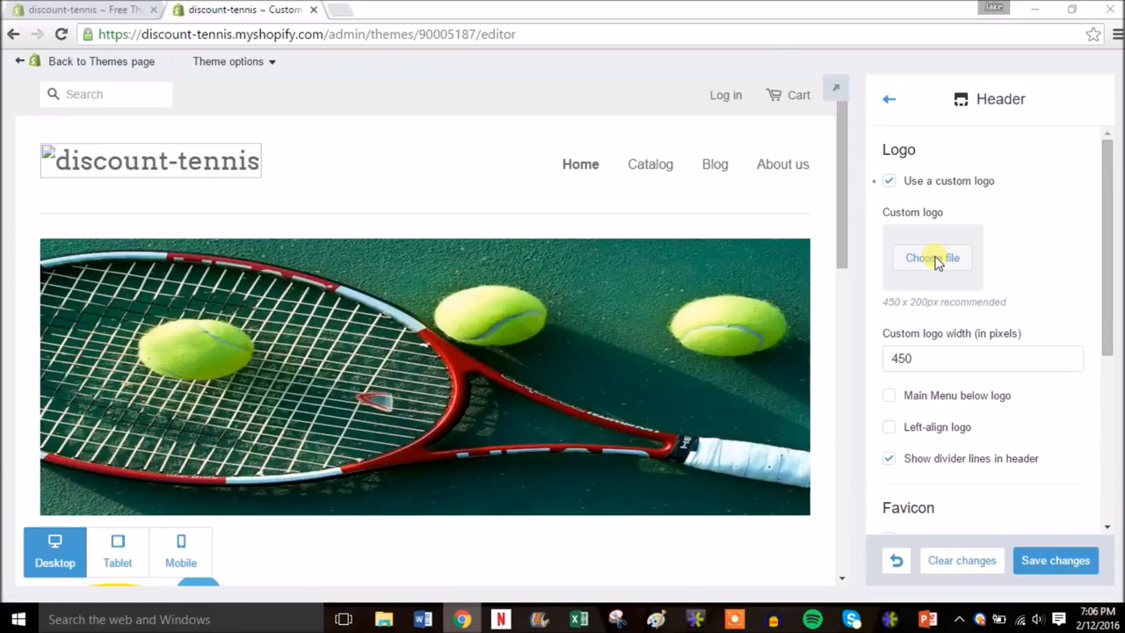
click(935, 260)
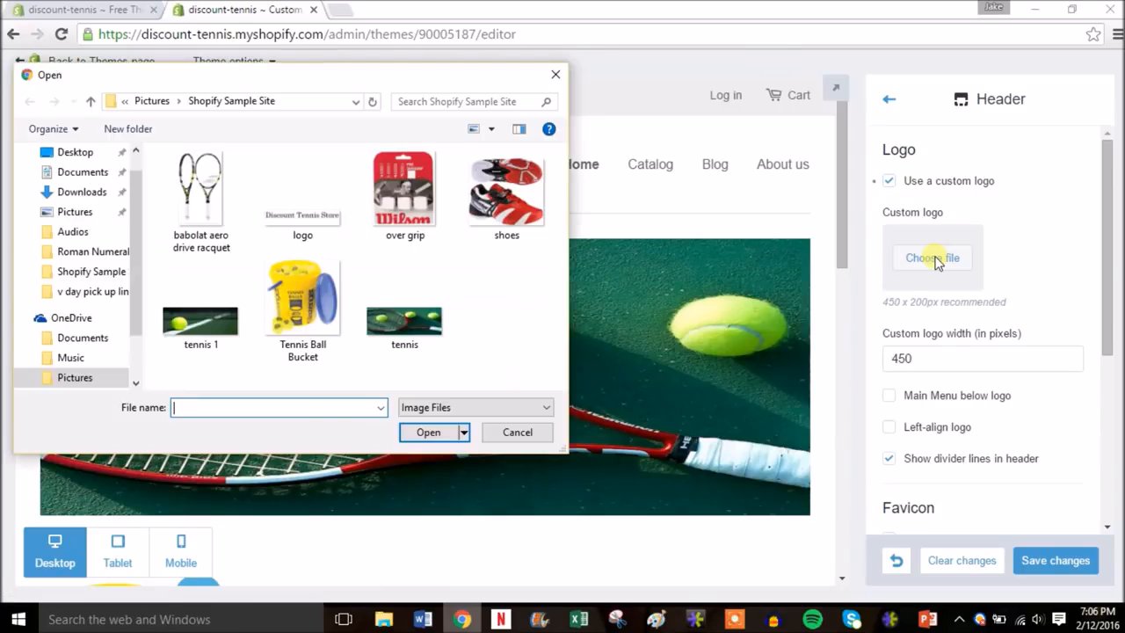
double_click(308, 224)
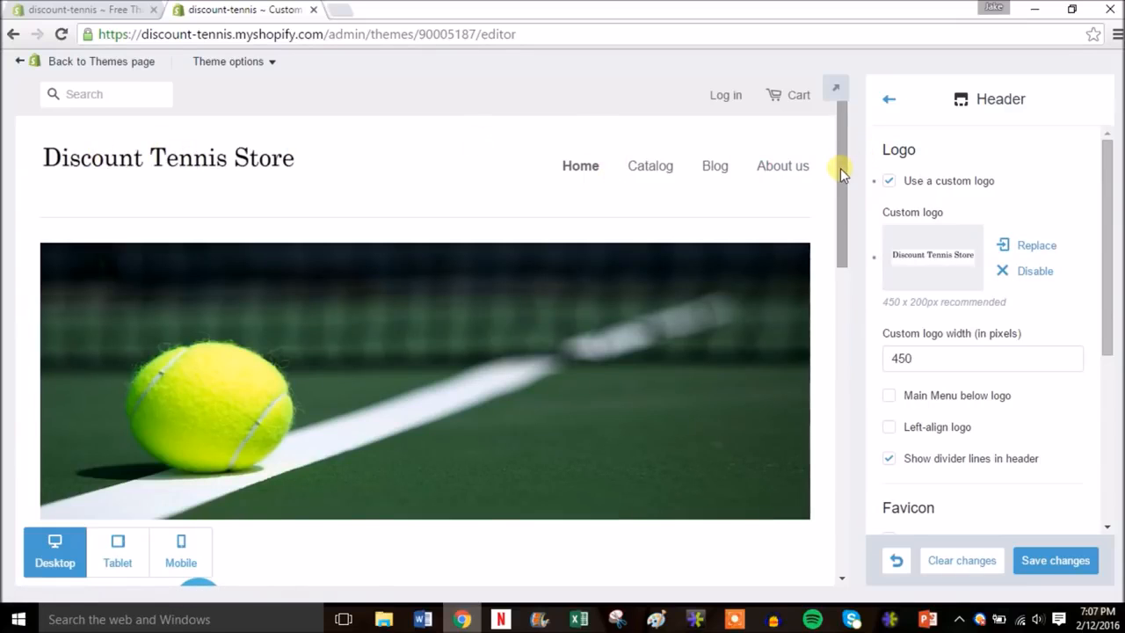
drag(840, 168, 848, 293)
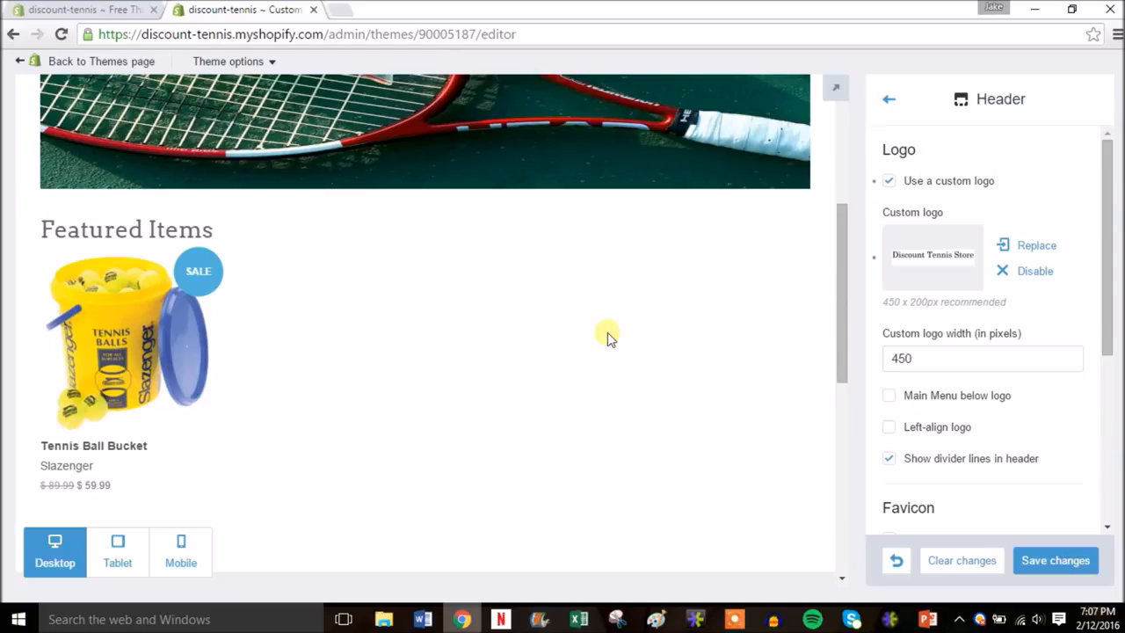
drag(841, 328, 843, 492)
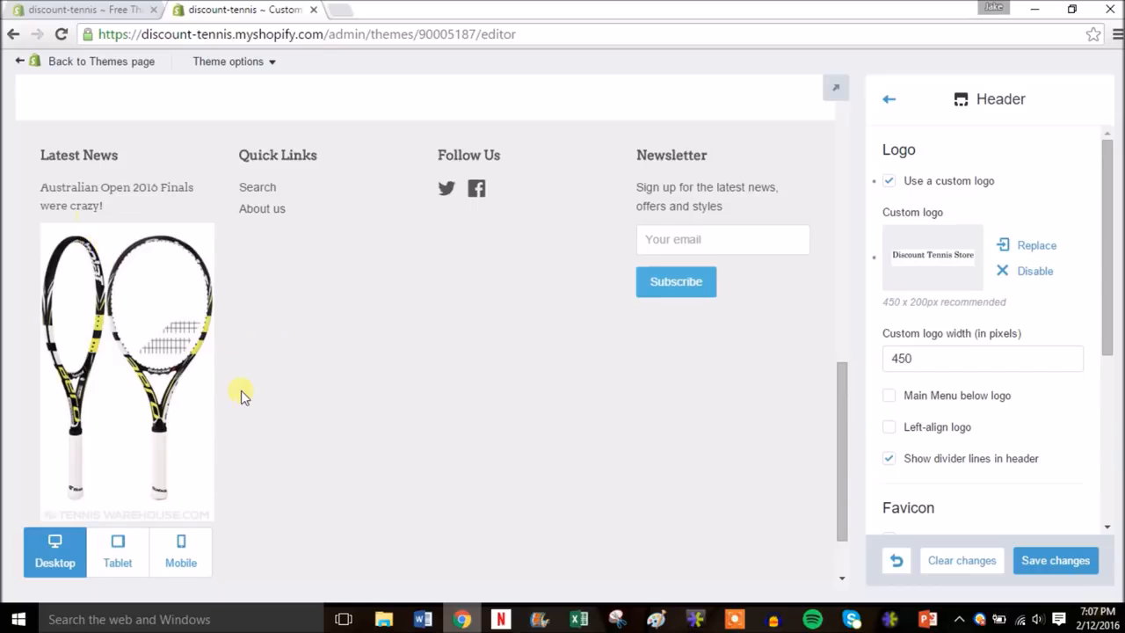
drag(841, 417, 853, 140)
click(1044, 562)
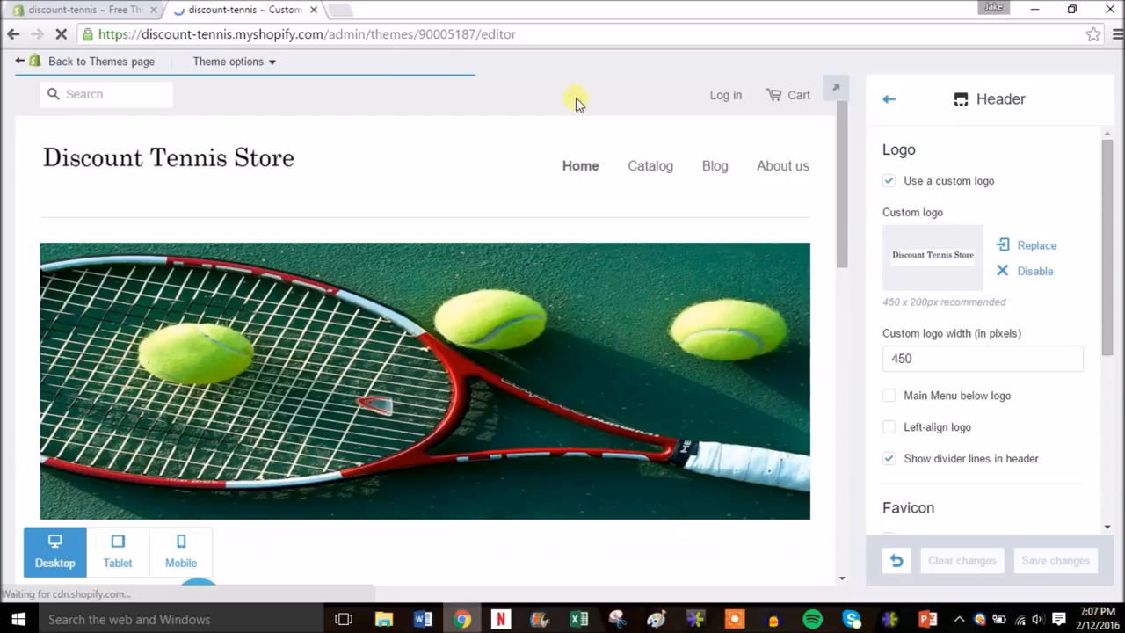
click(129, 63)
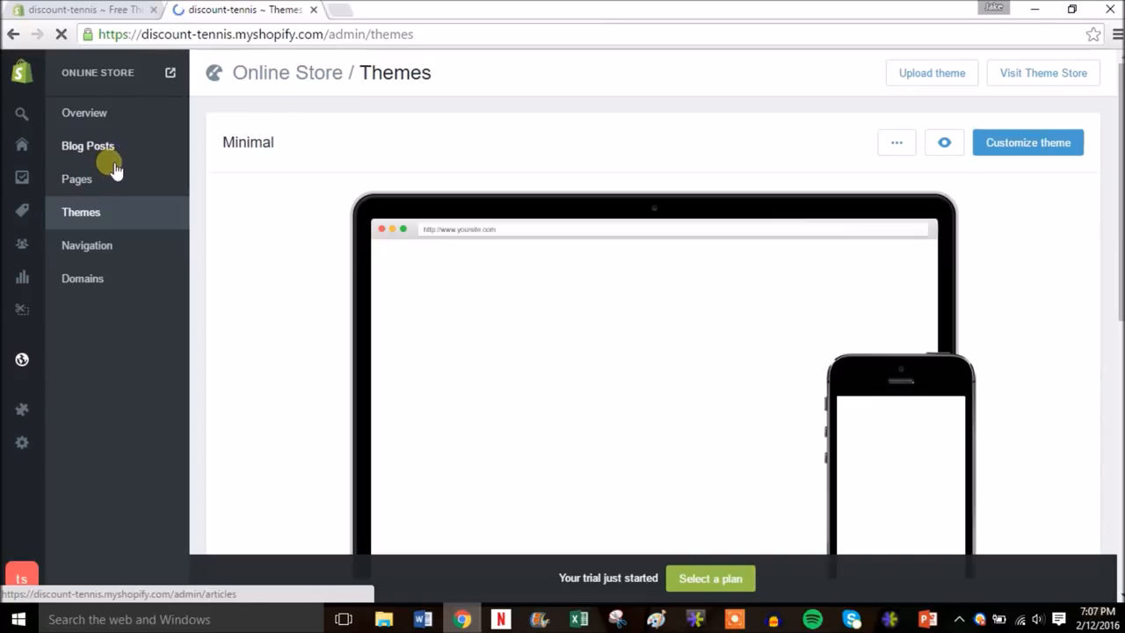
- Add the Babolat Aero Drive Tennis Racquet, Babolat Men's Tennis Shoes and Wilson Overgrip to the Home page collection
click(93, 182)
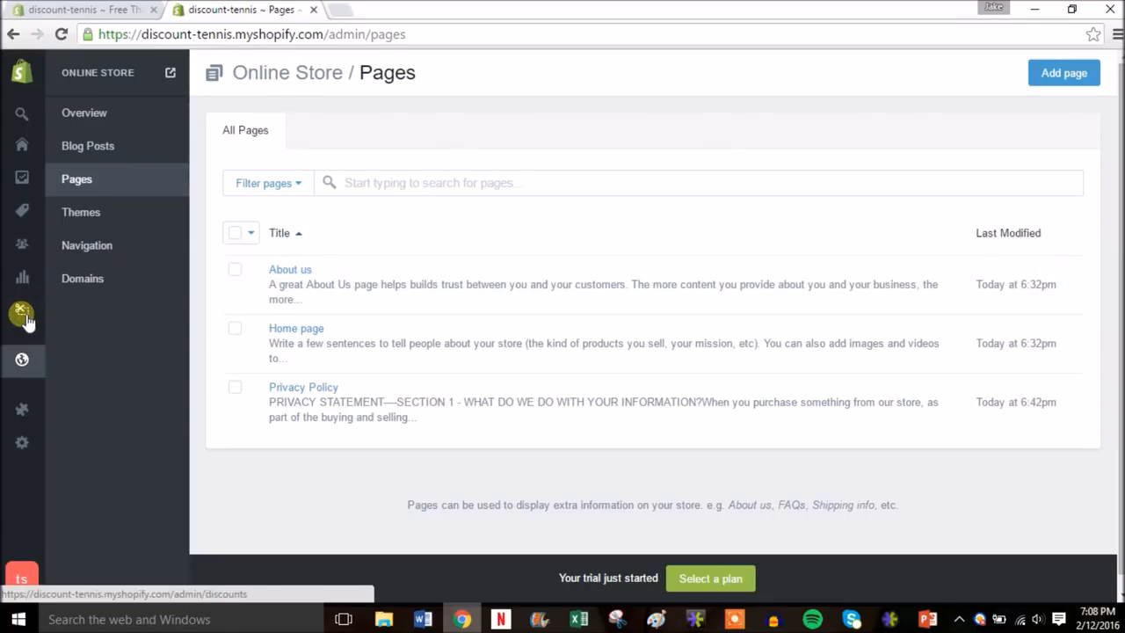
mouse_move(22, 382)
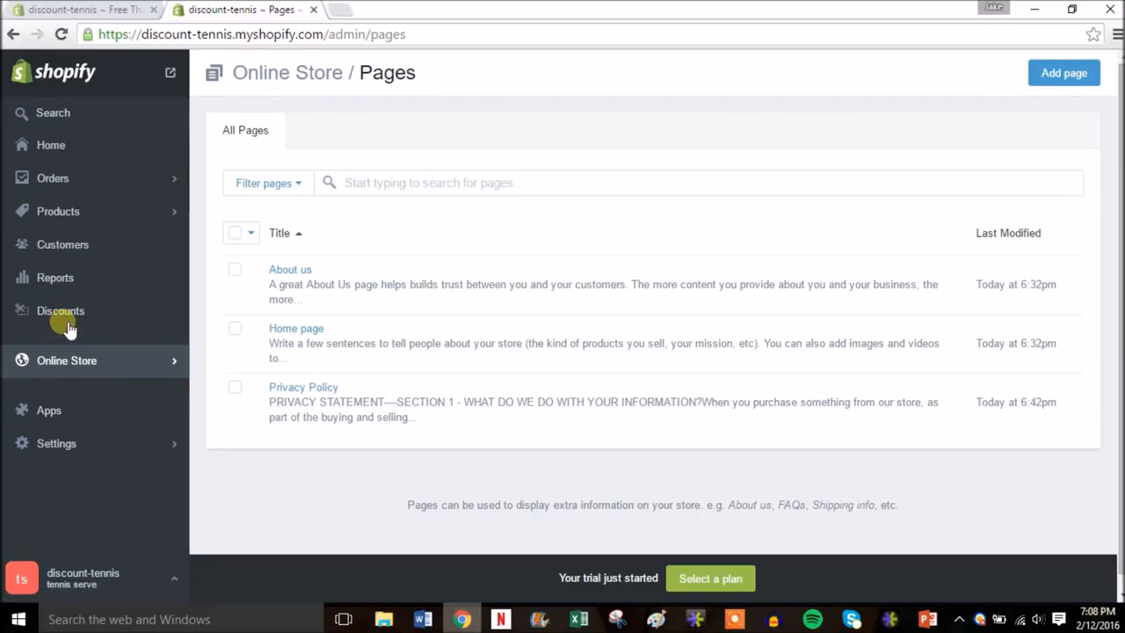
click(113, 211)
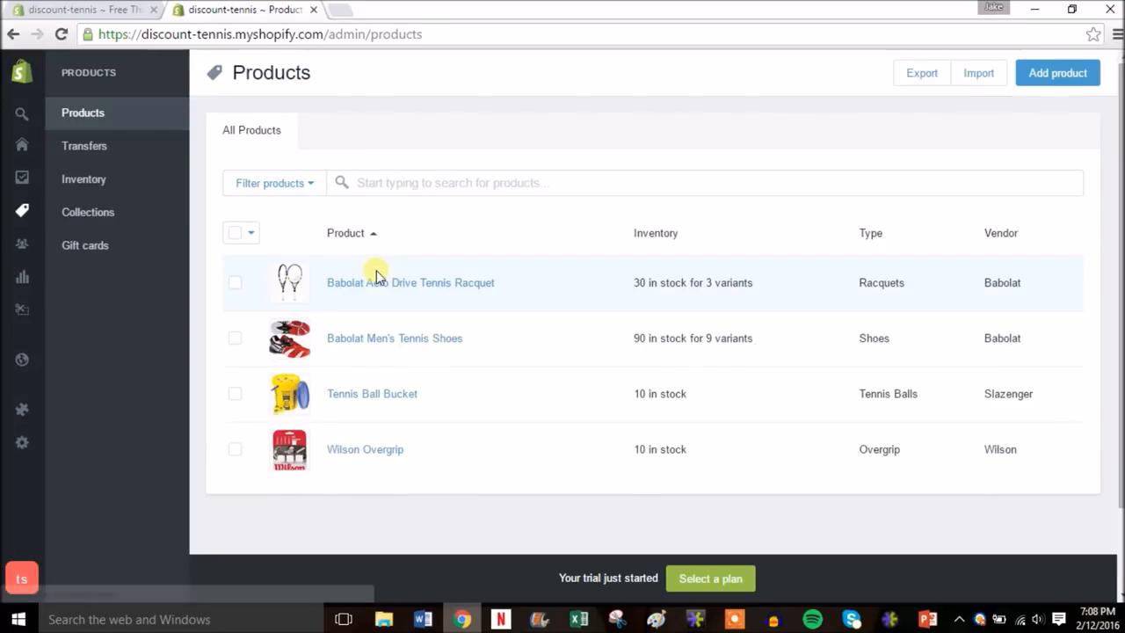
click(235, 282)
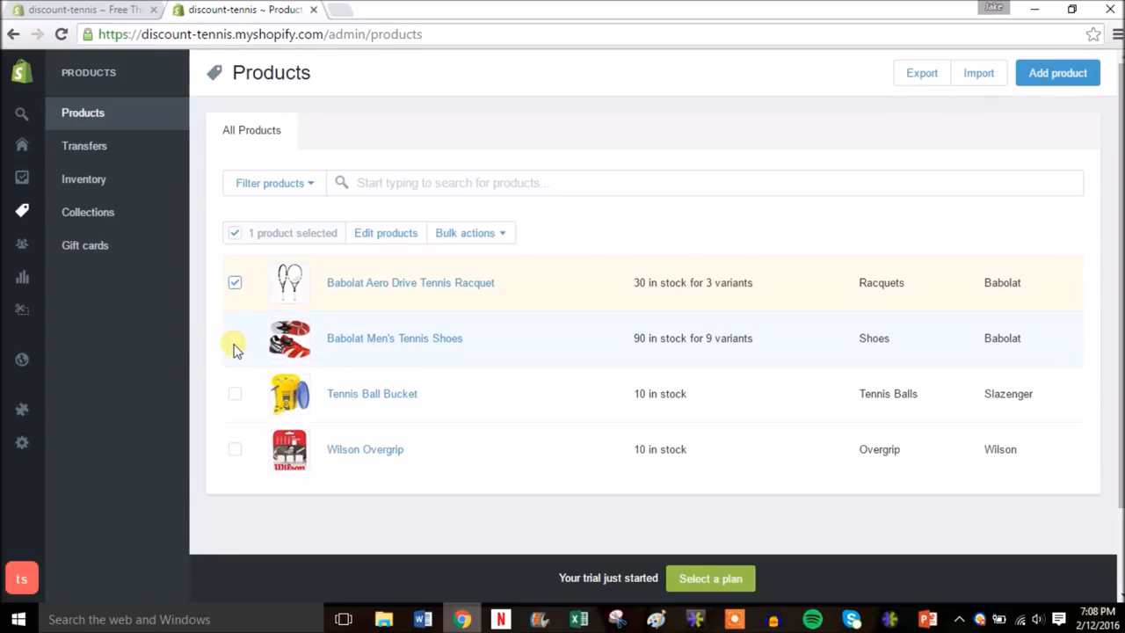
click(234, 451)
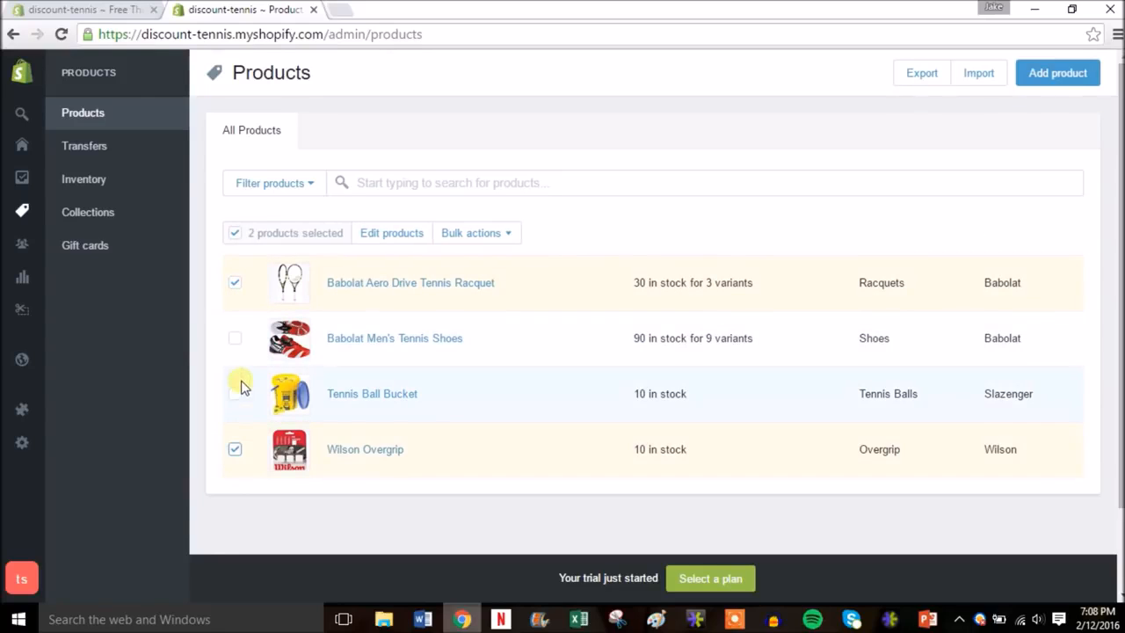
click(508, 235)
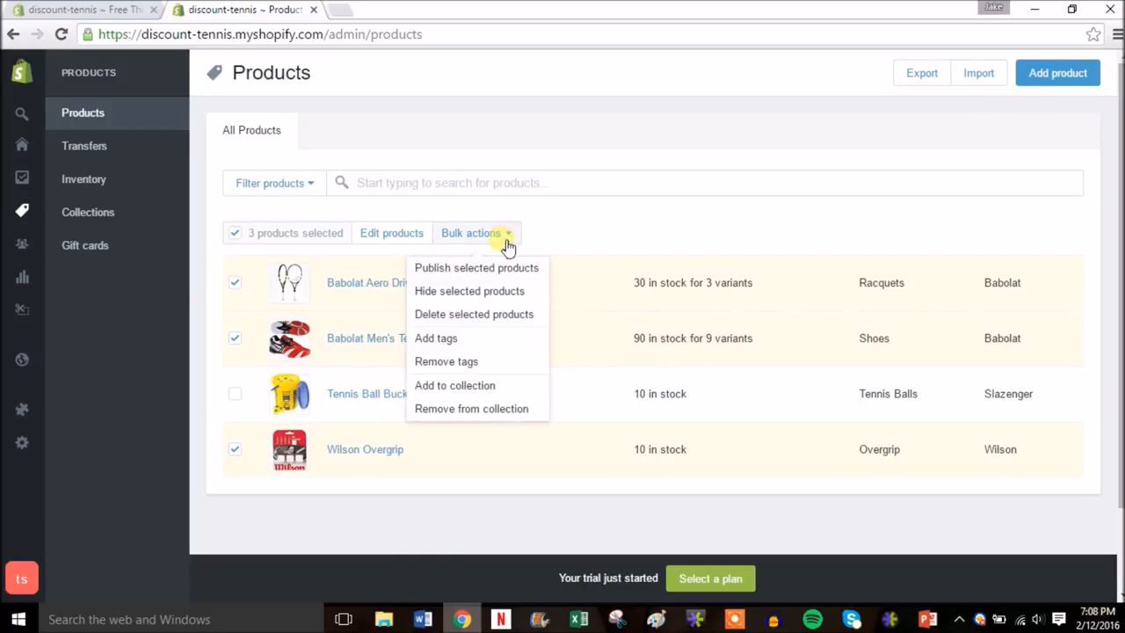
click(482, 387)
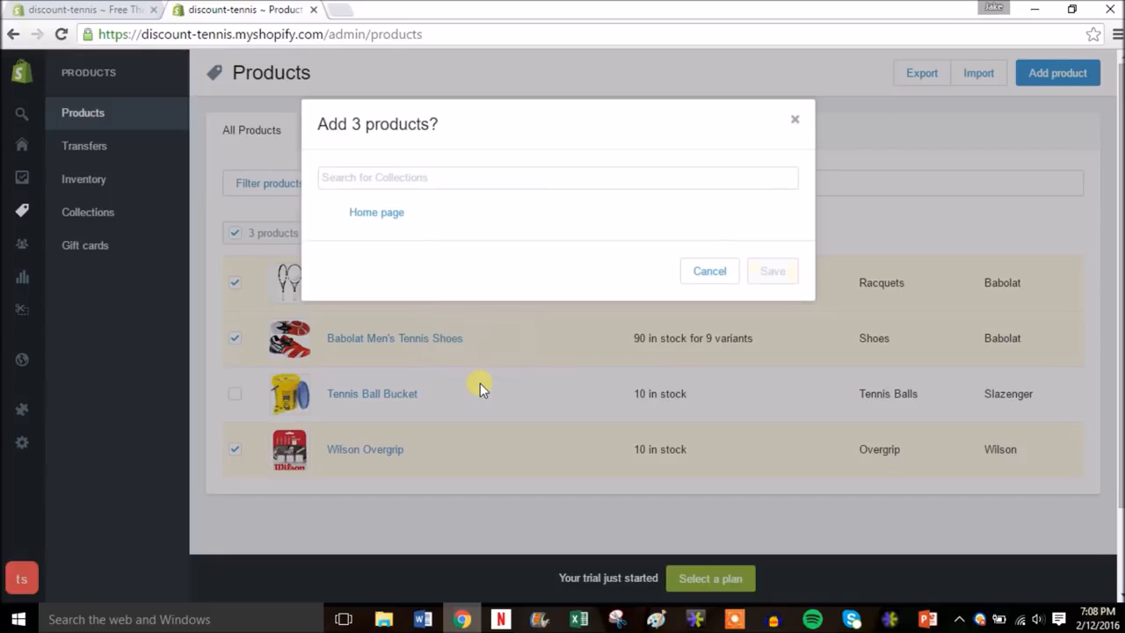
click(393, 222)
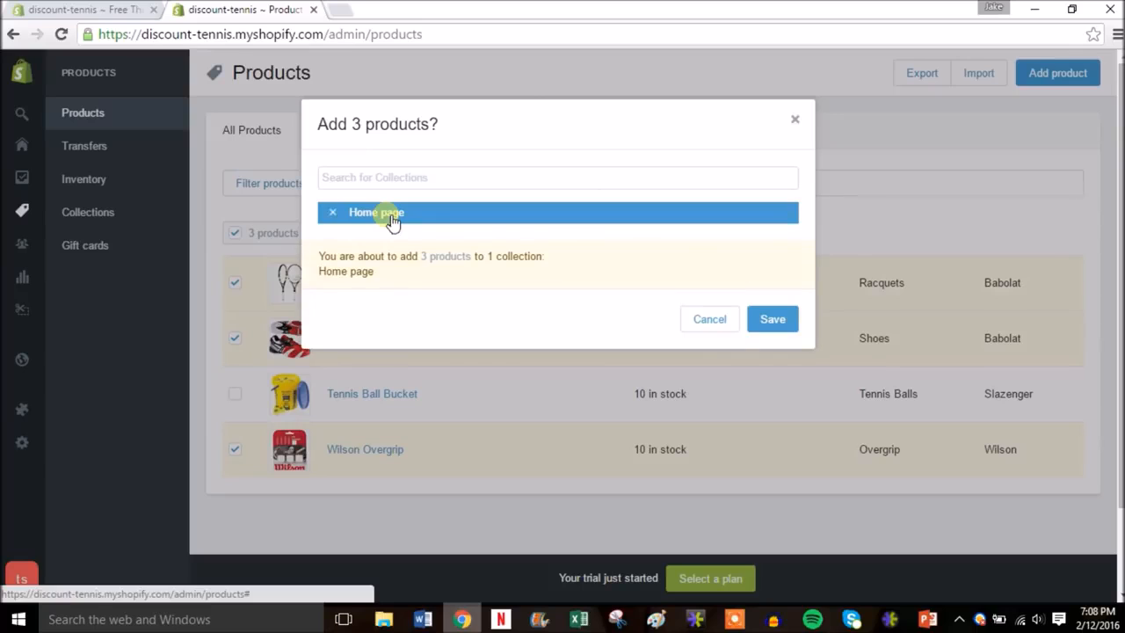
click(768, 319)
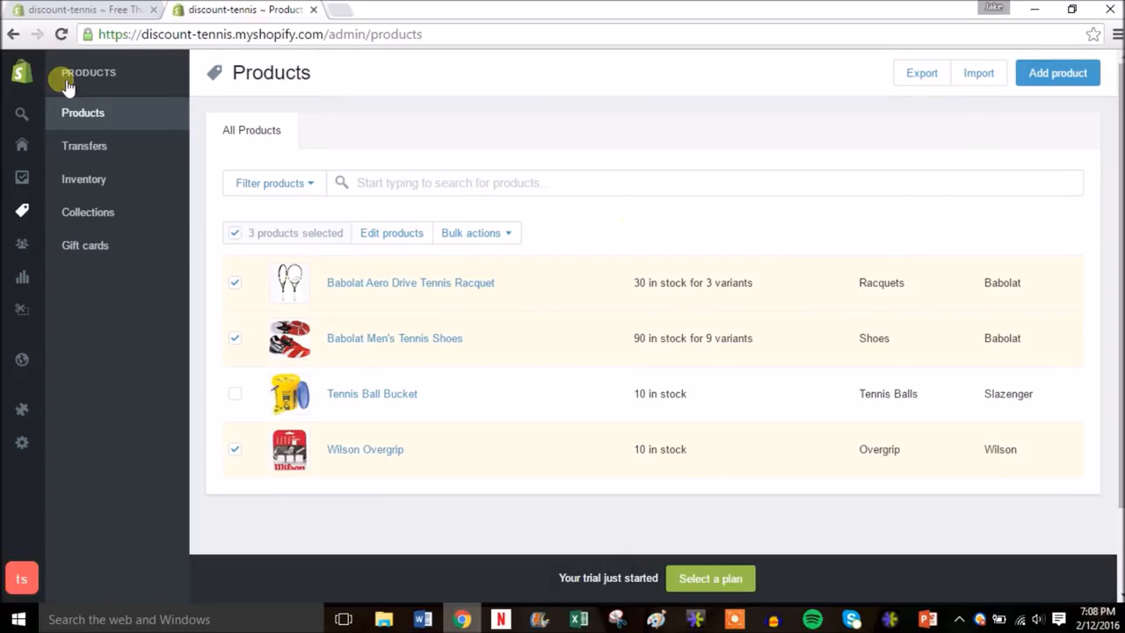
- Open the online store in a separate page and review the home page's logo, slideshow and featured items
click(25, 82)
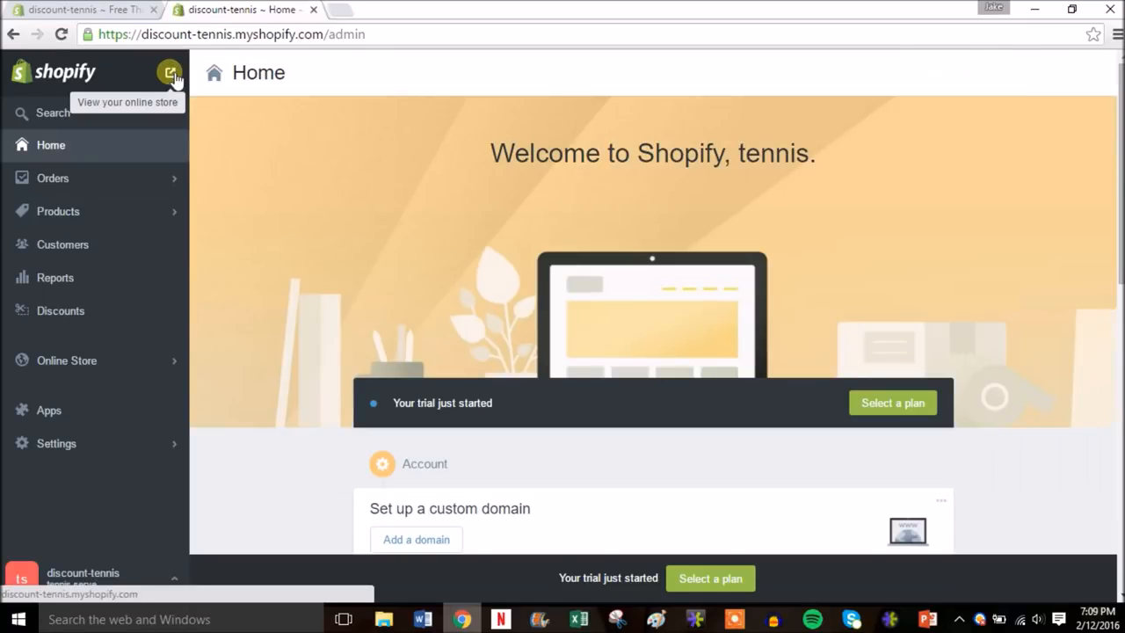
right_click(173, 77)
click(190, 82)
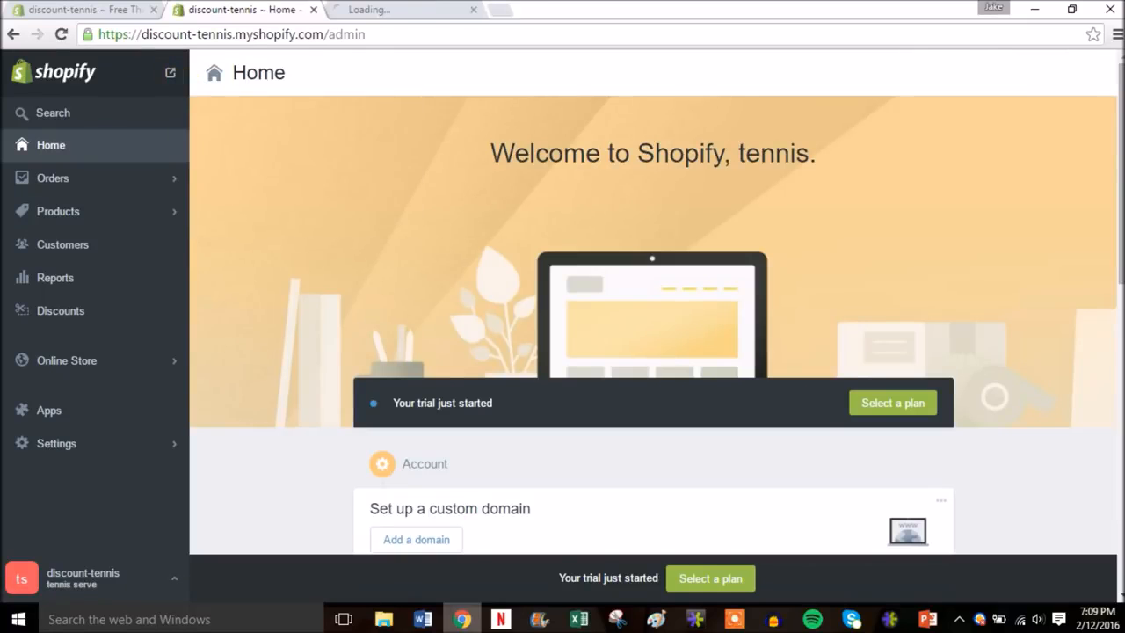
click(381, 14)
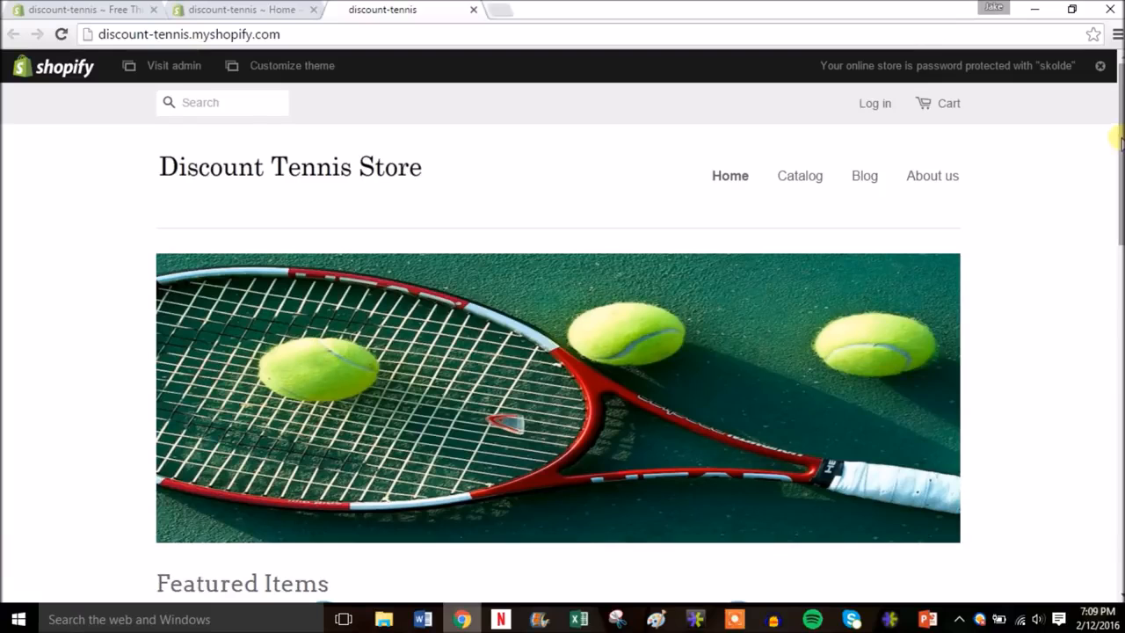
drag(1116, 138, 1119, 251)
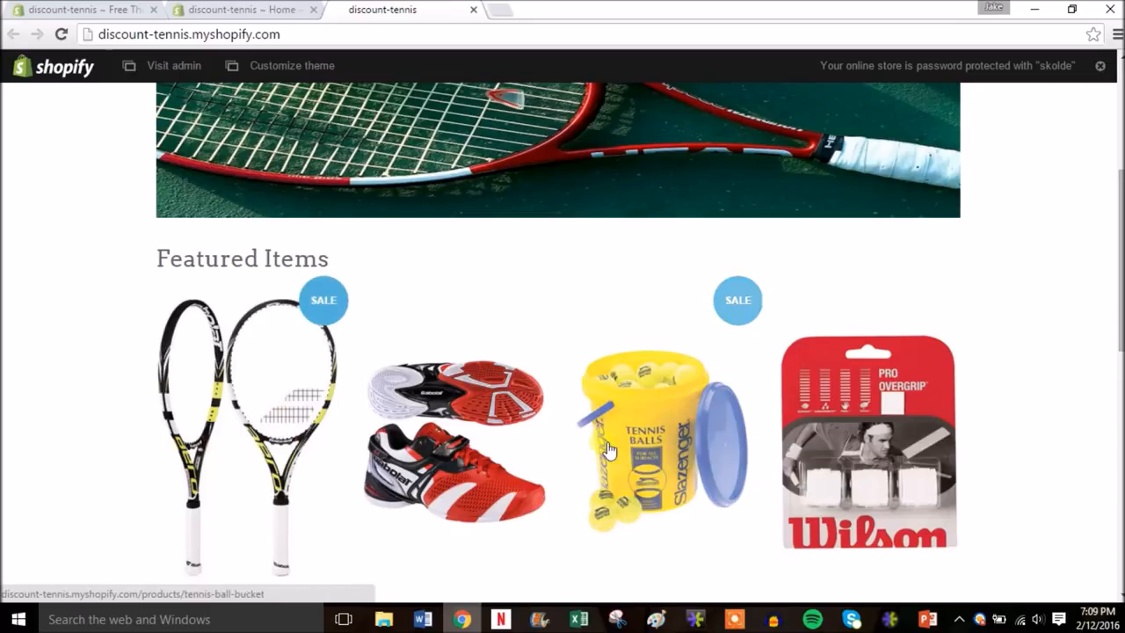
drag(1120, 298, 1099, 111)
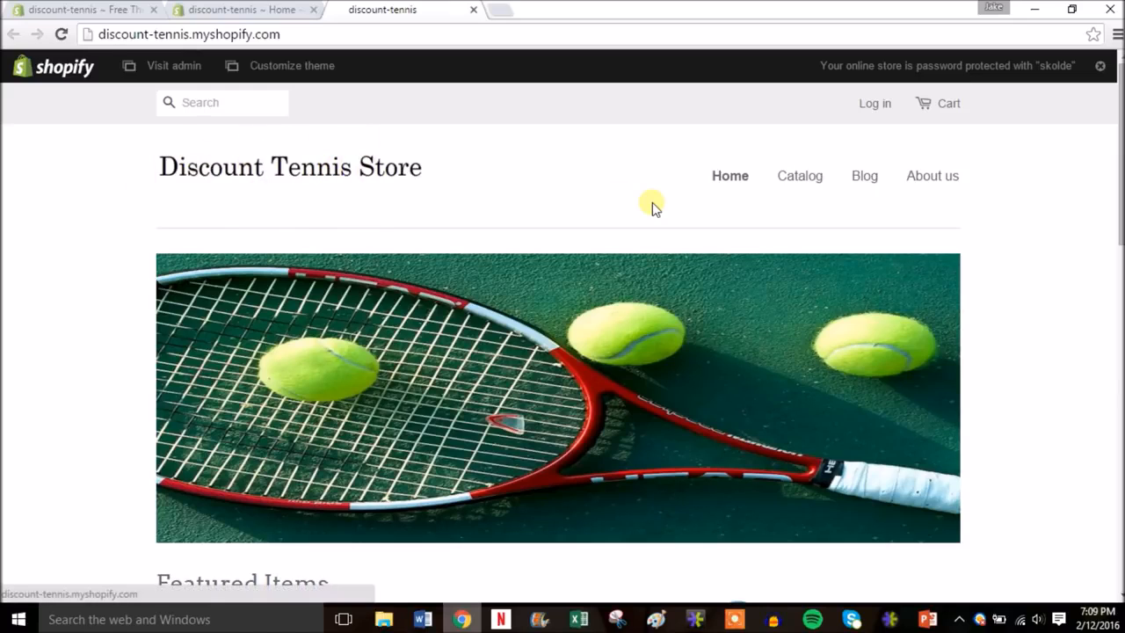
- Review the store's Catalog page and its About us page
click(801, 176)
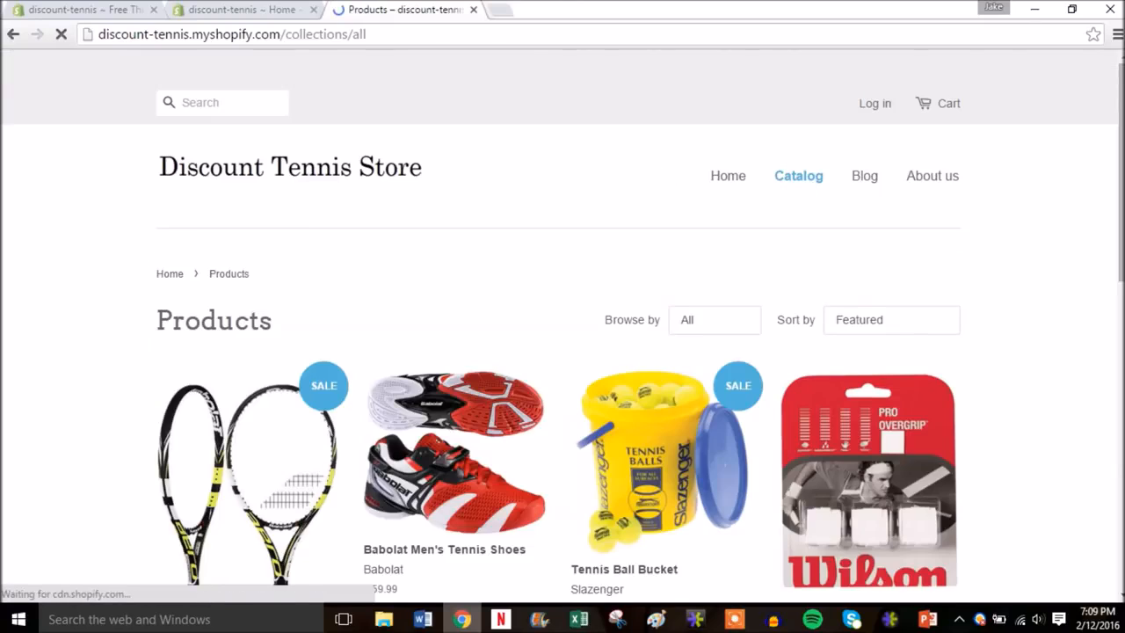
scroll(562, 333, down, 5)
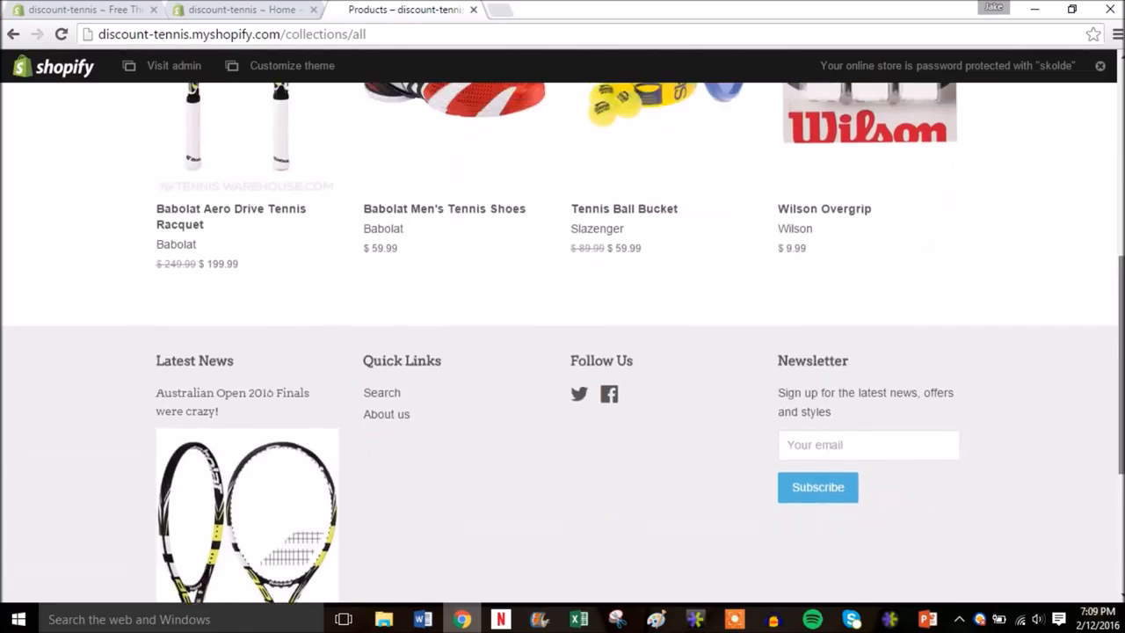
scroll(869, 175, up, 5)
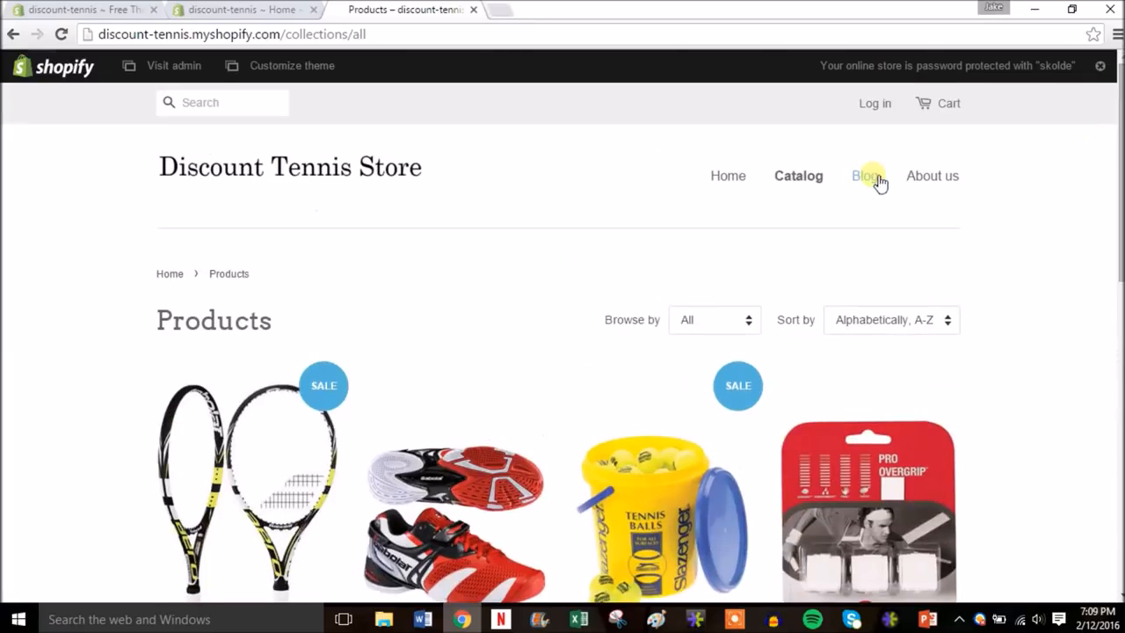
click(934, 178)
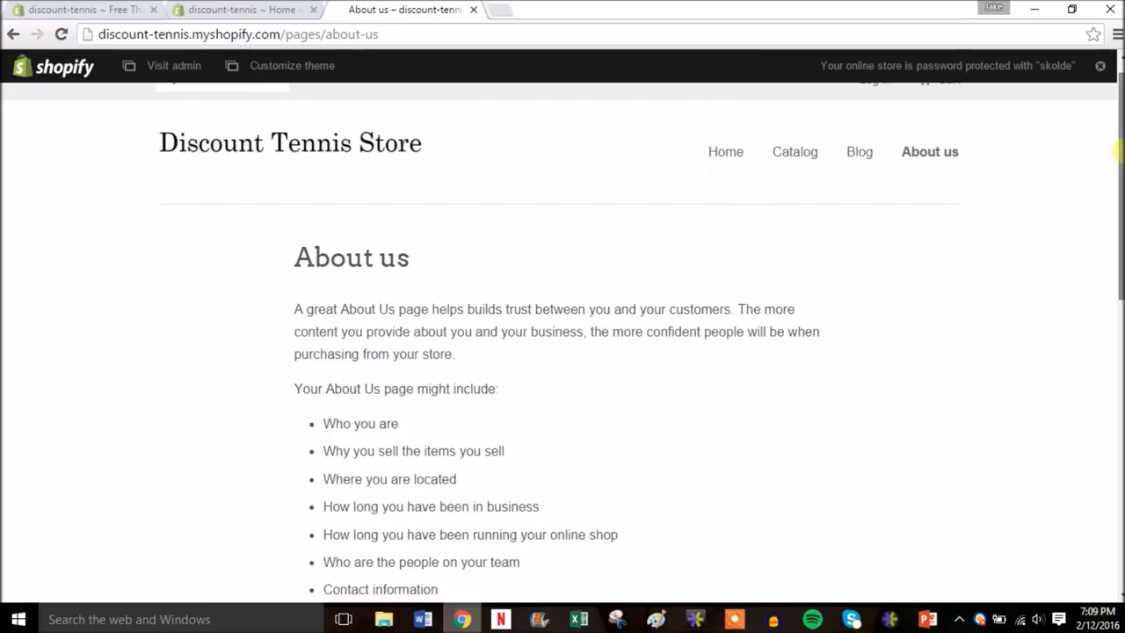
scroll(1115, 152, down, 3)
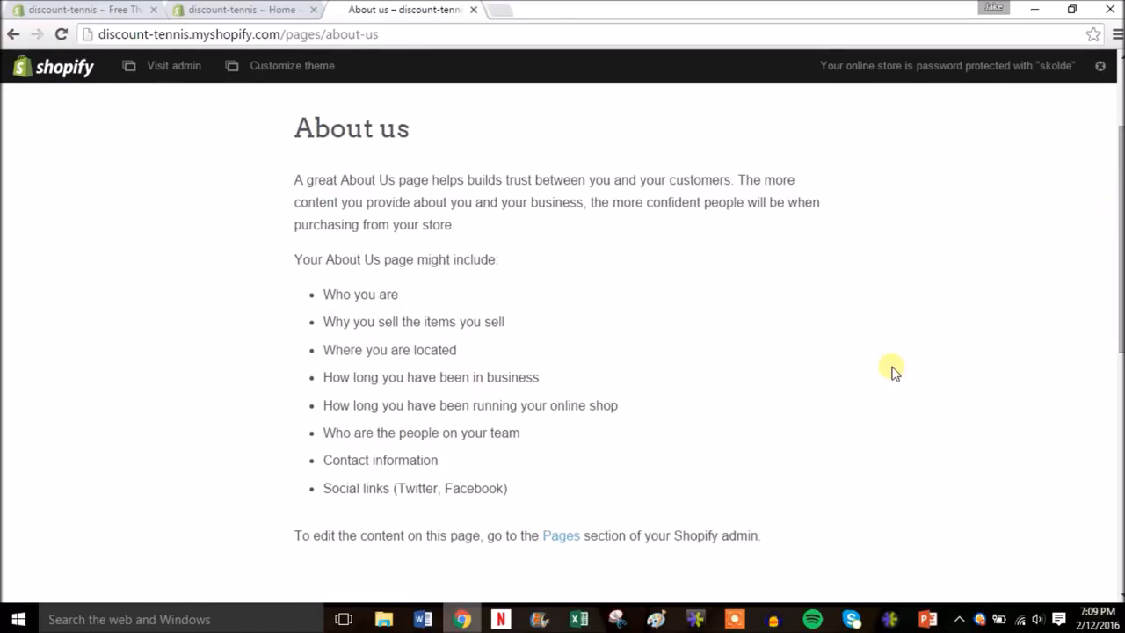
- Review the rest of the About us page, including the footer's news, quick links, social links and newsletter sign-up
scroll(1120, 455, down, 5)
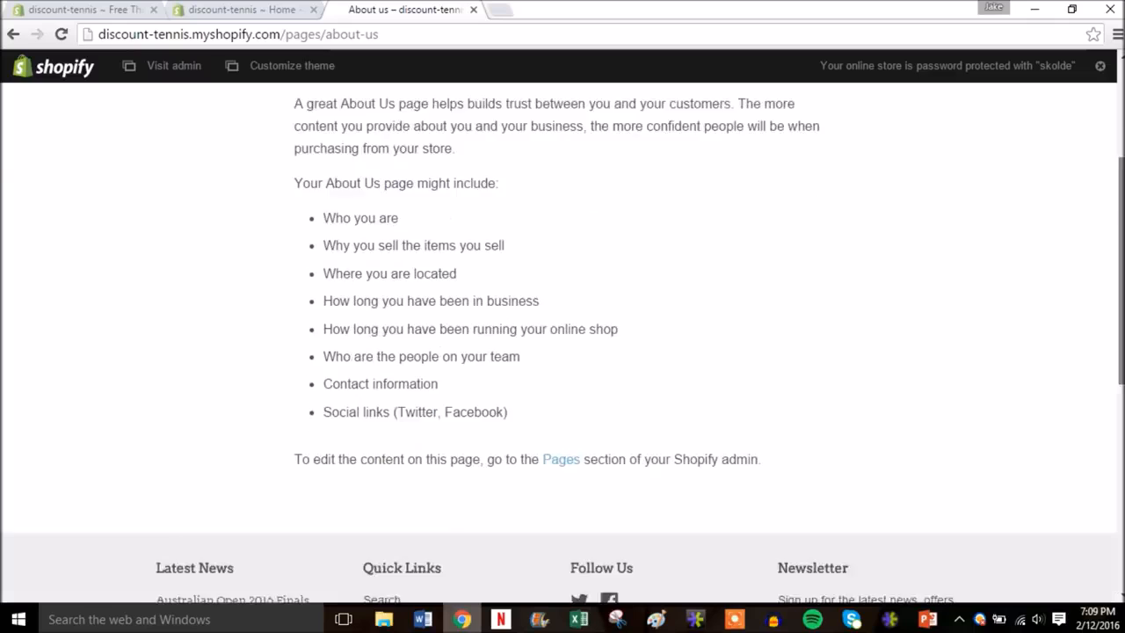
scroll(1115, 457, down, 1)
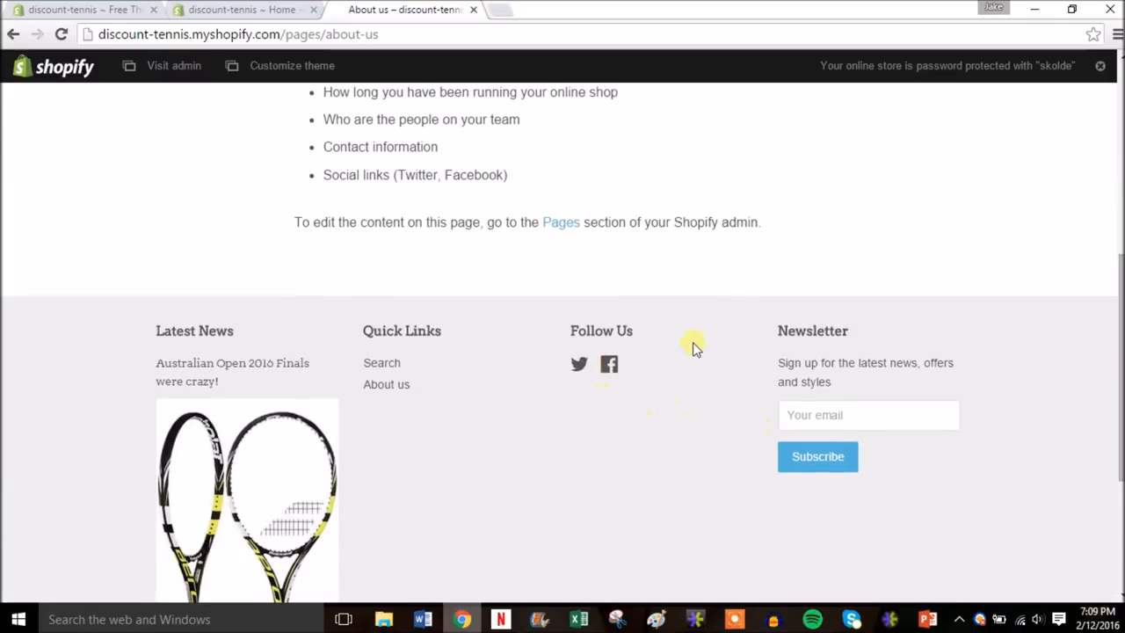
drag(1114, 356, 1111, 127)
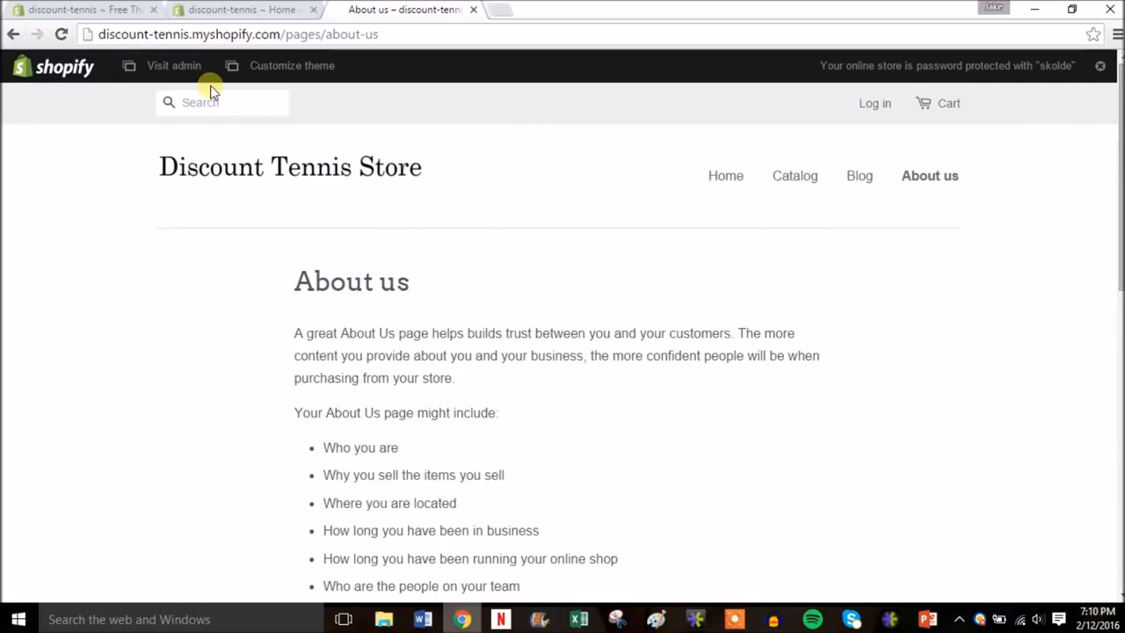
- Close the storefront page and check the store admin's Orders and Abandoned checkouts pages
click(473, 10)
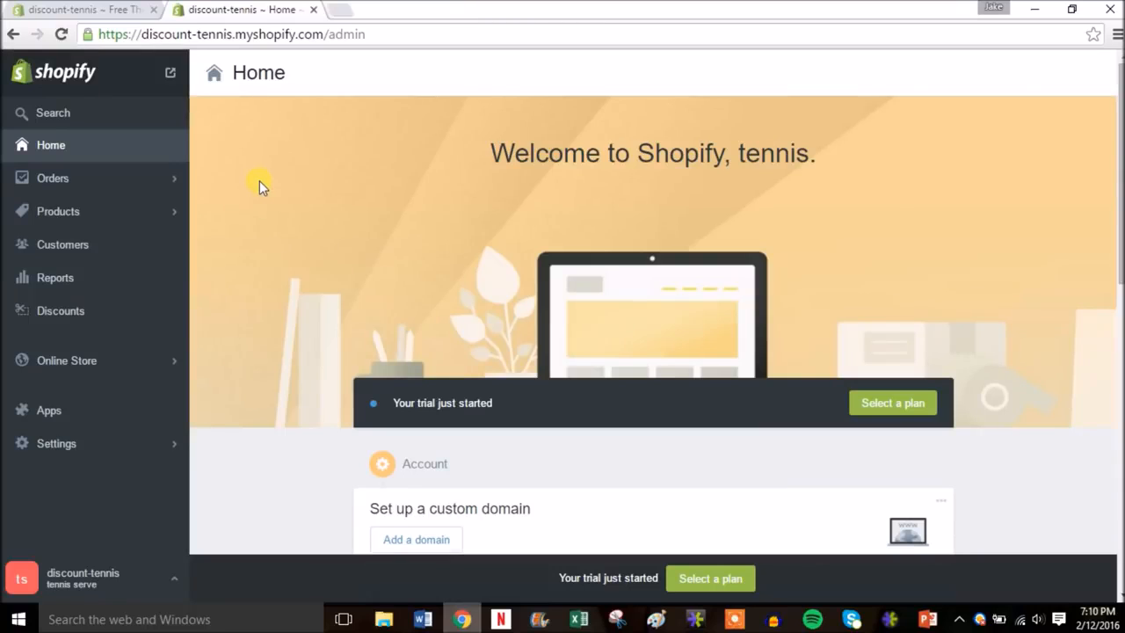
click(79, 177)
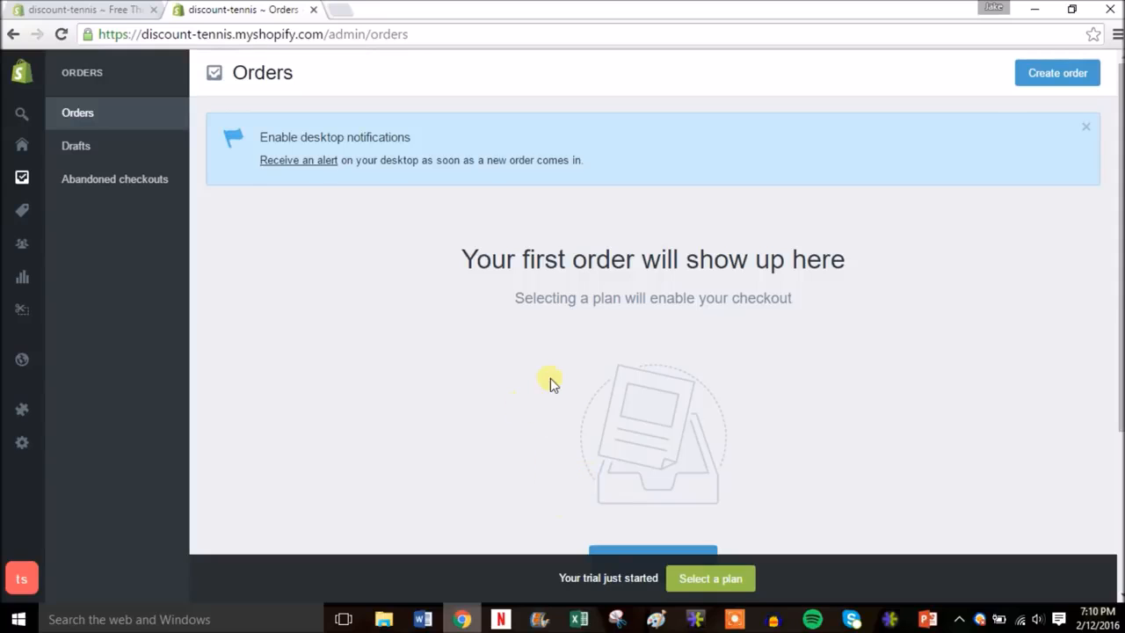
click(118, 181)
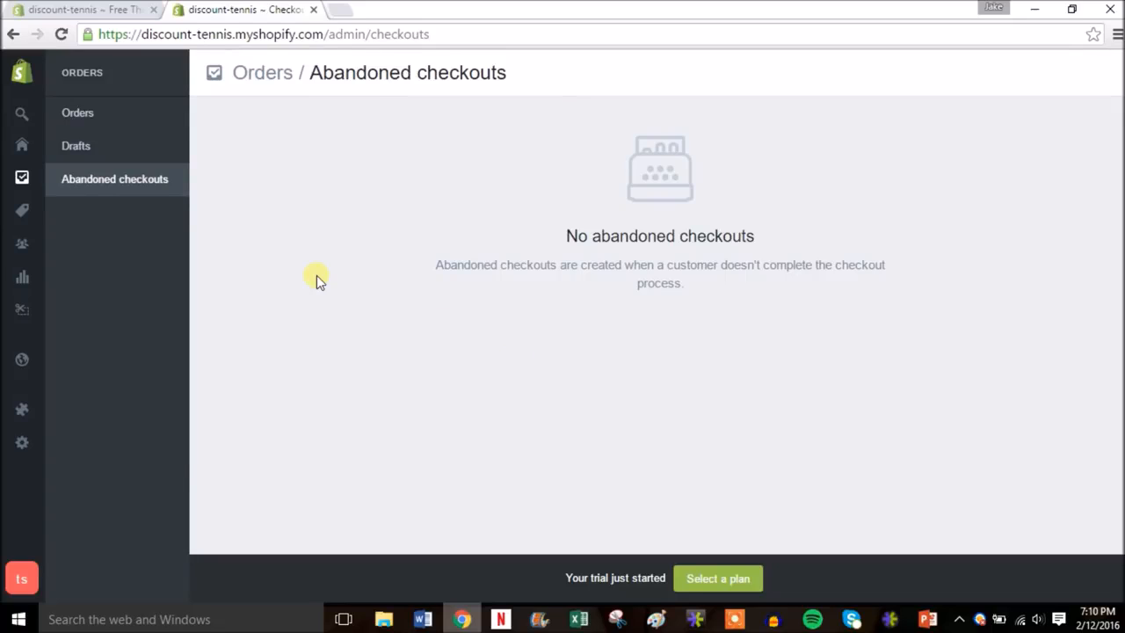
- Open the plan selection page and compare the Basic, Professional and Unlimited plans' prices, features, card rates and shipping discounts
click(704, 577)
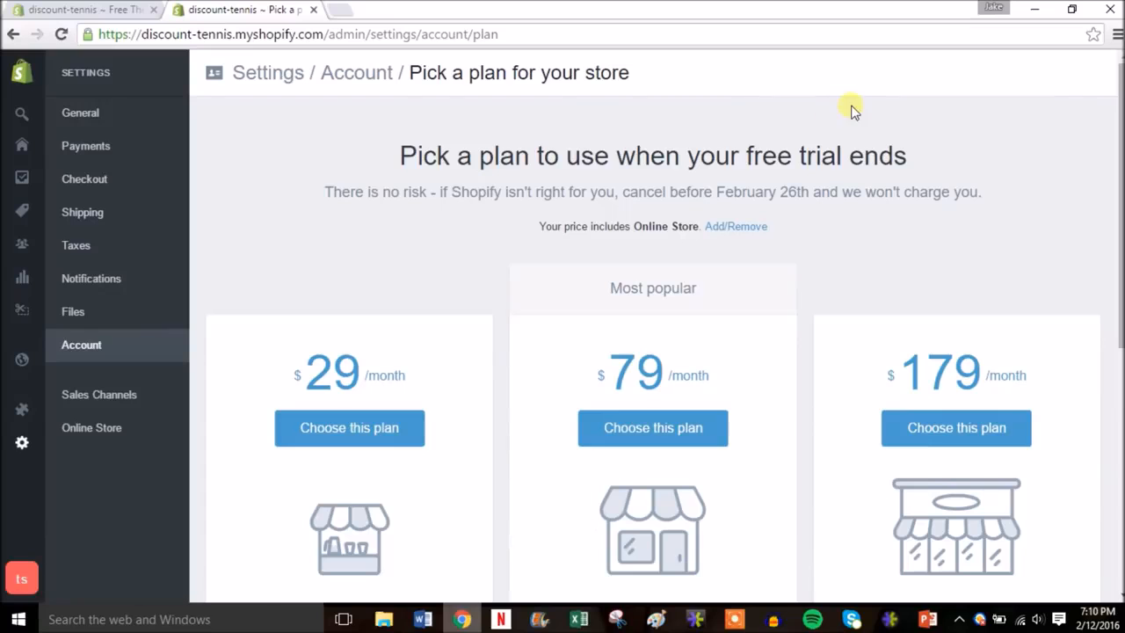
mouse_move(1119, 155)
mouse_down()
mouse_move(1119, 181)
mouse_move(1118, 164)
mouse_up()
scroll(496, 273, down, 2)
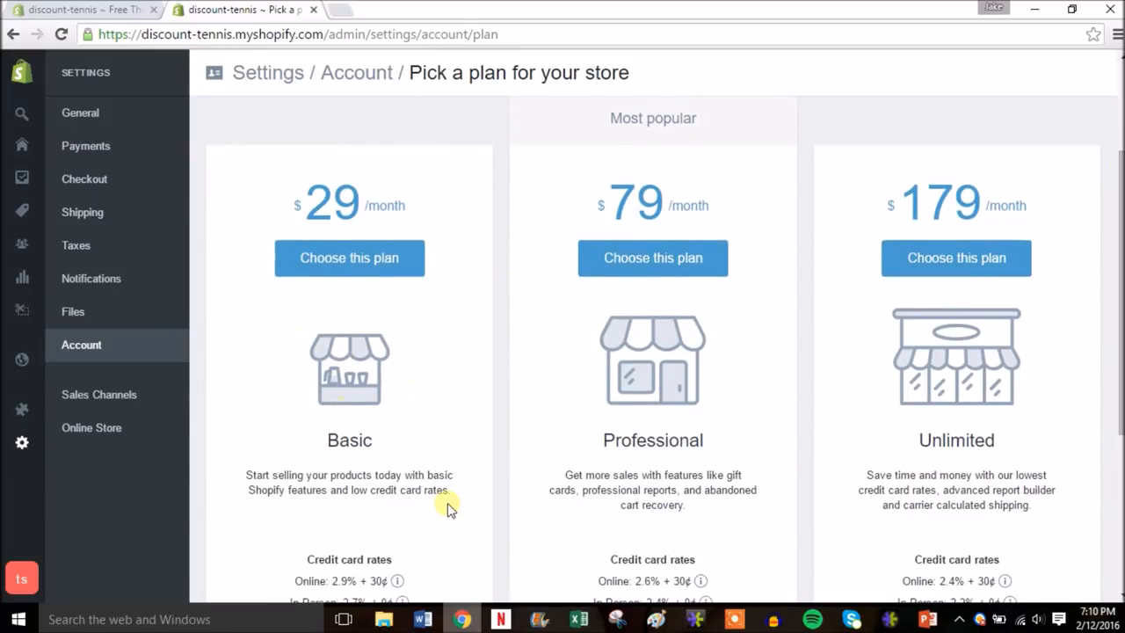
drag(1118, 299, 1119, 355)
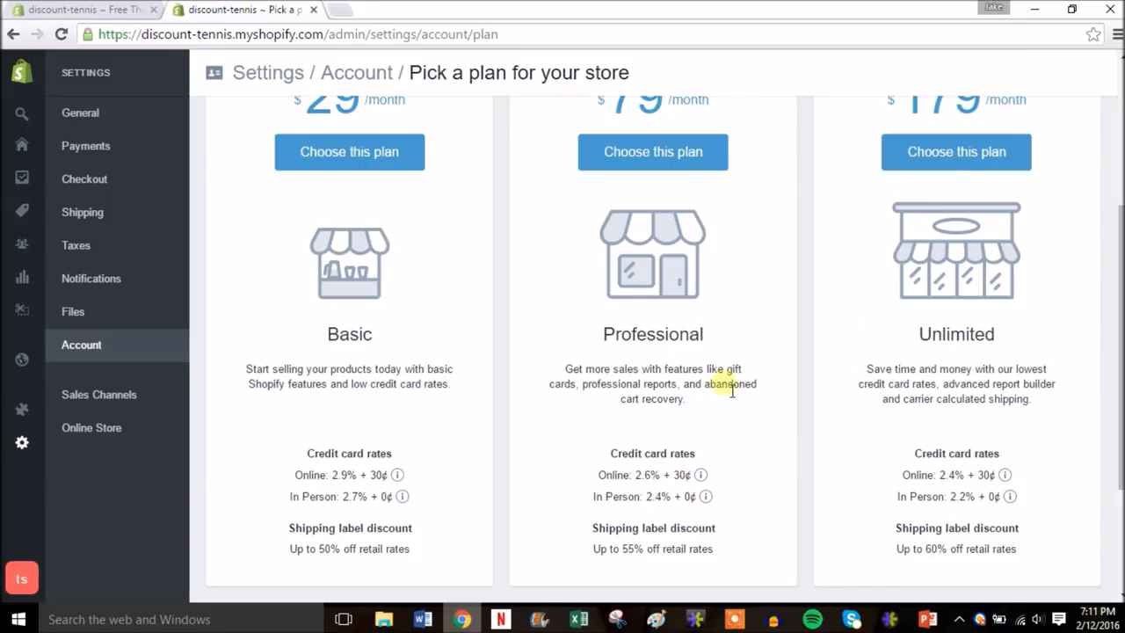
drag(1118, 351, 1114, 319)
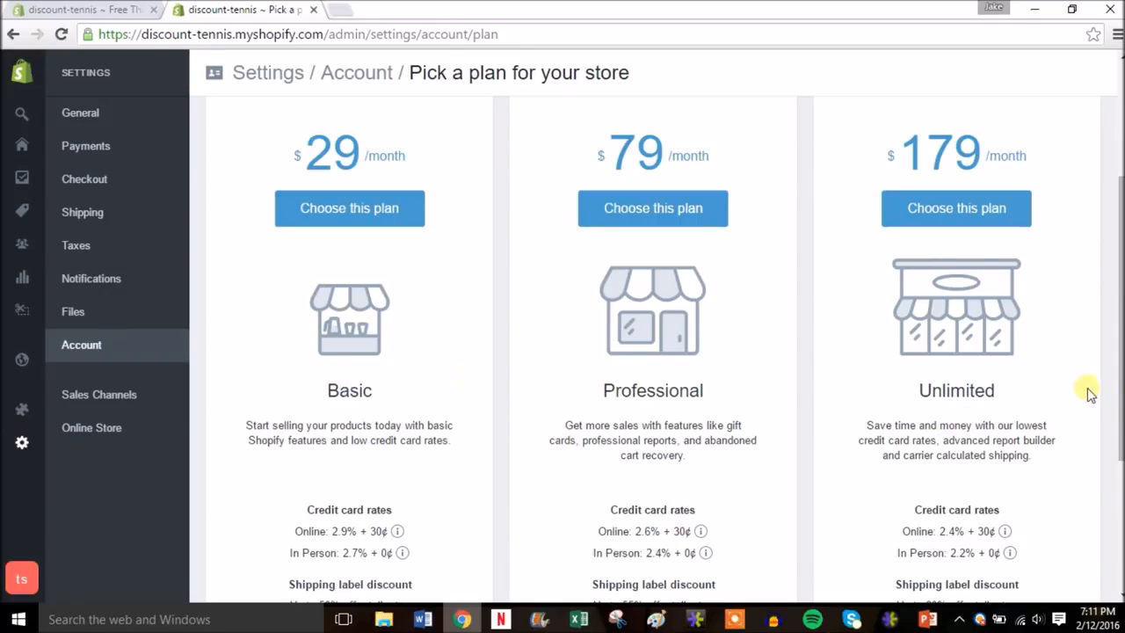
drag(1119, 420, 1119, 434)
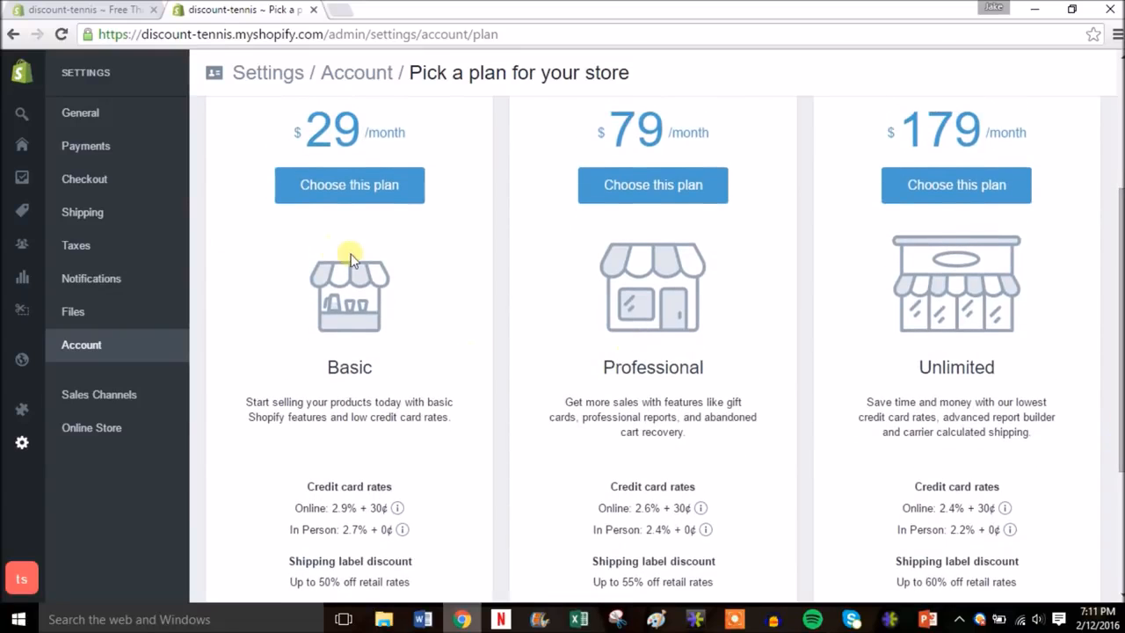
drag(1121, 362, 1120, 233)
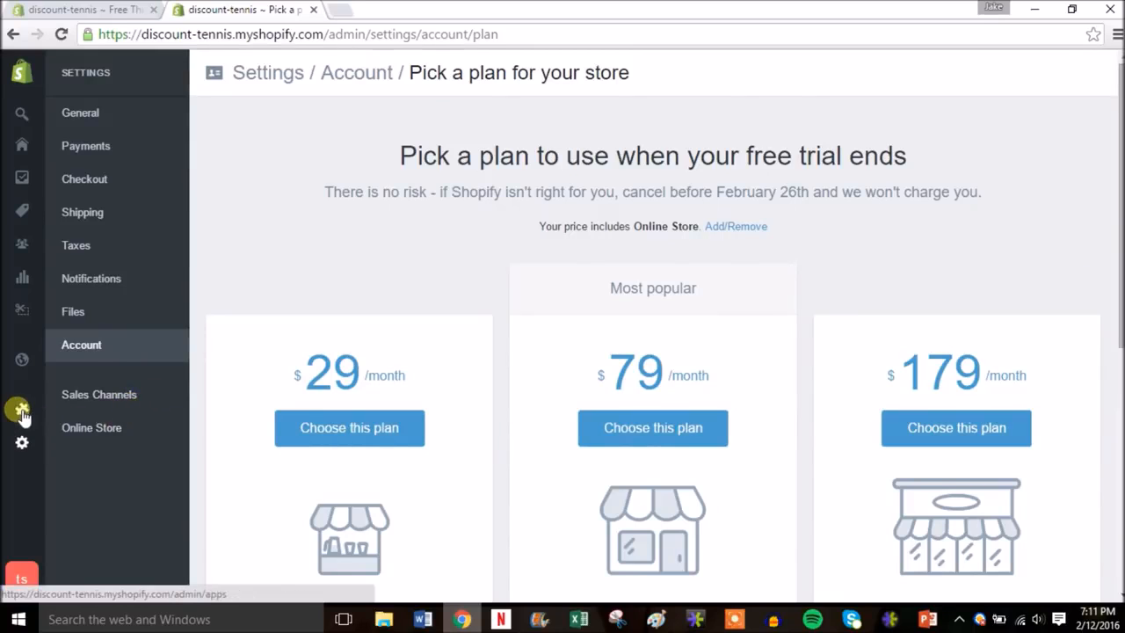
- Start a new discount in the store admin and generate a random code name for it
mouse_move(22, 410)
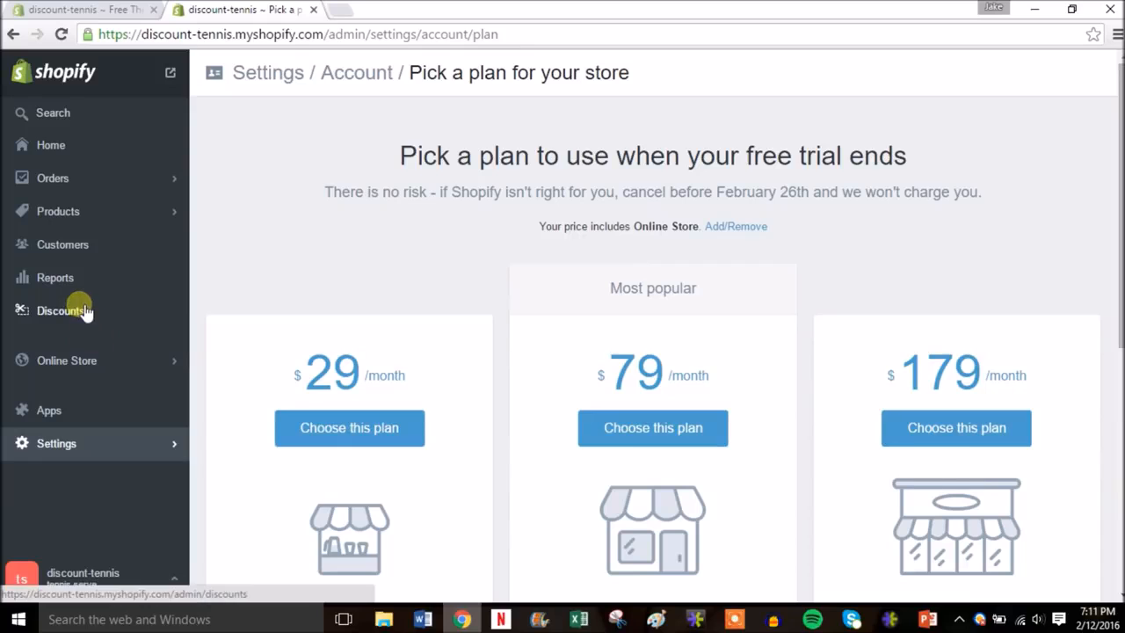
click(94, 310)
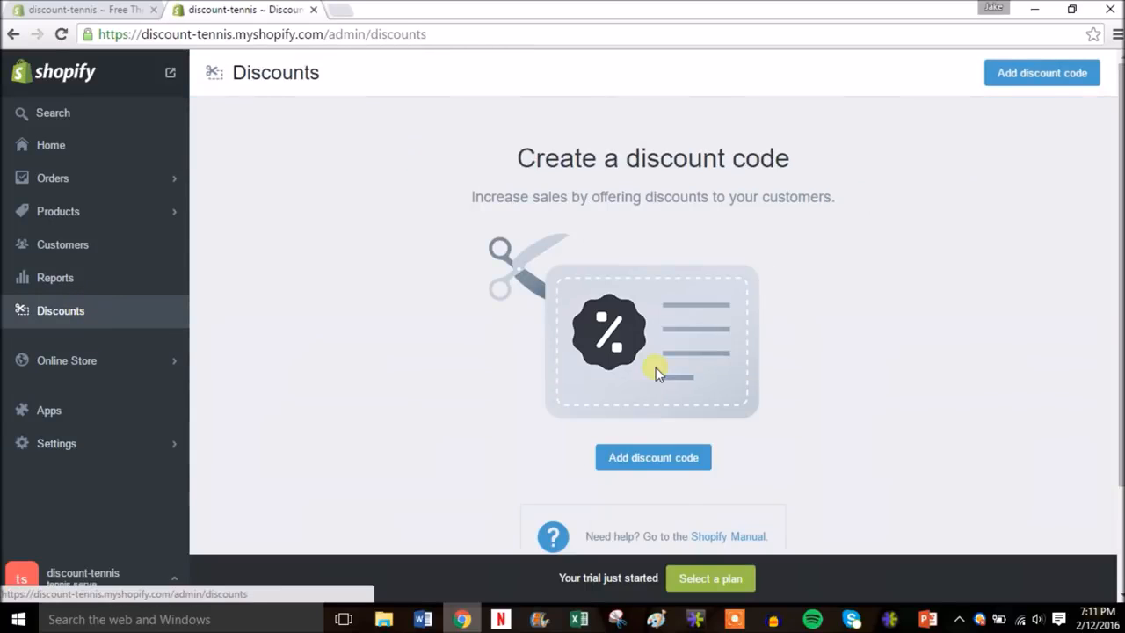
scroll(653, 325, down, 2)
scroll(653, 325, up, 1)
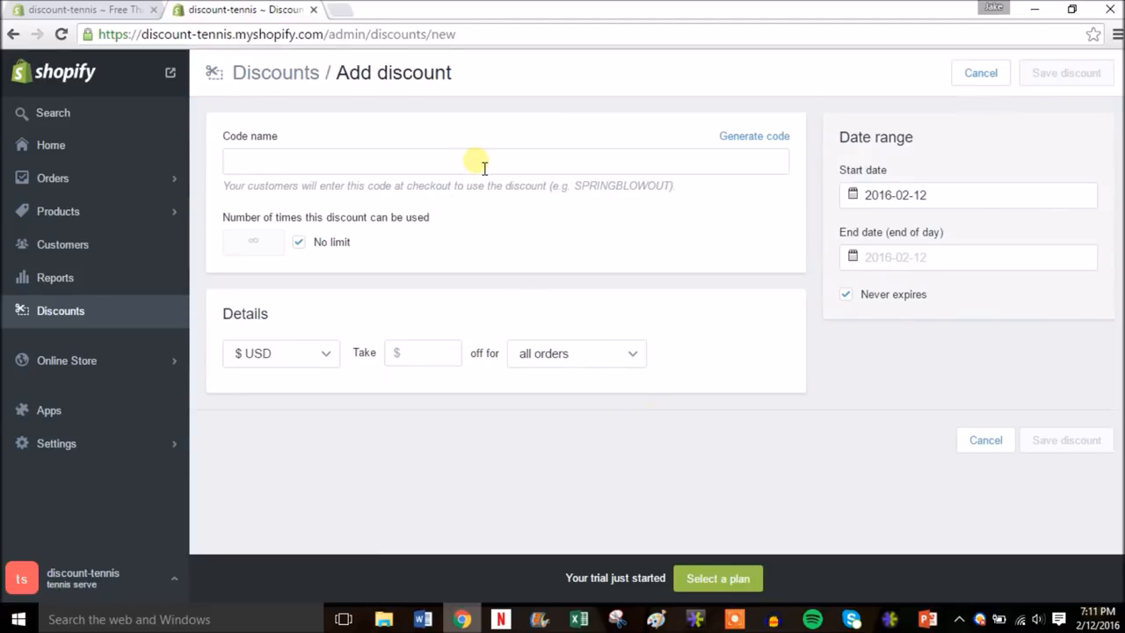
click(777, 139)
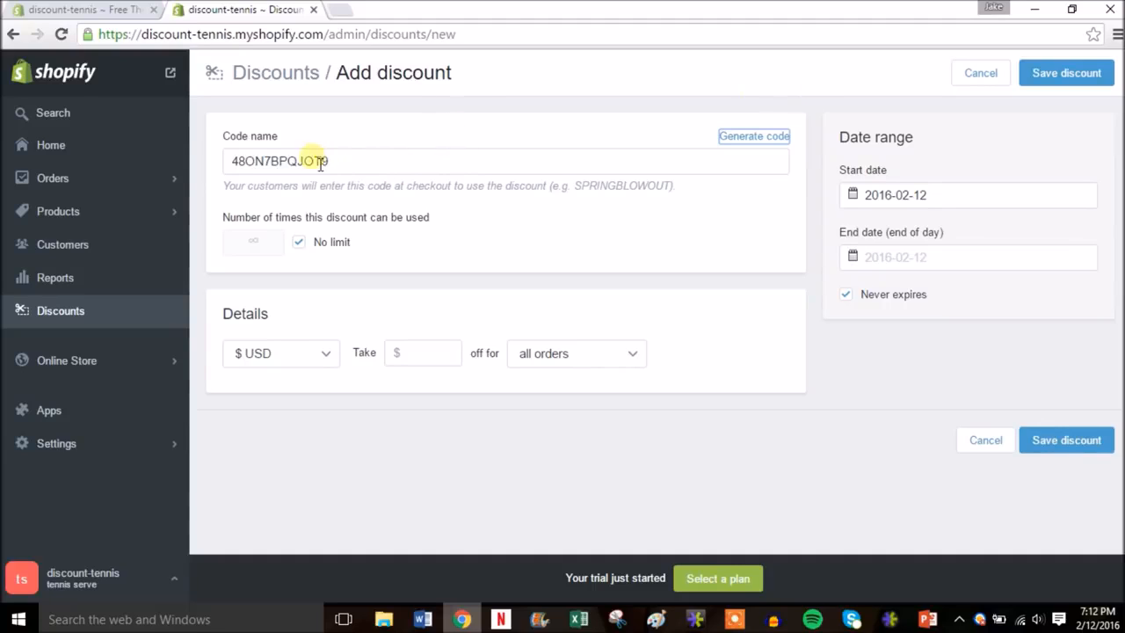
- Set the discount to take $10 off all orders and save it
click(448, 355)
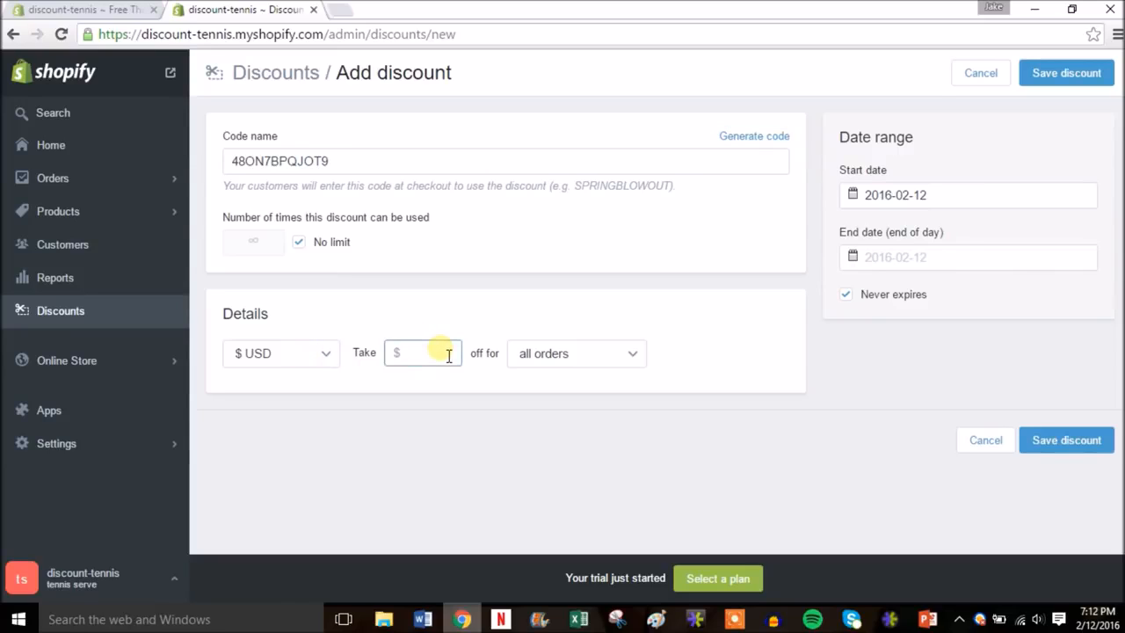
text(10)
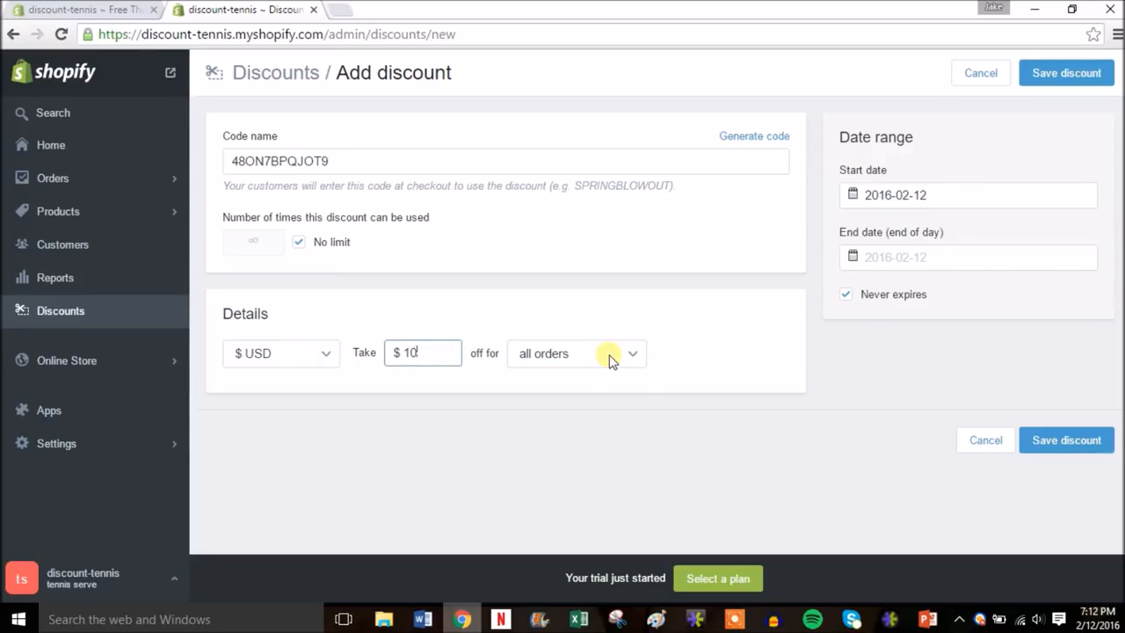
click(608, 356)
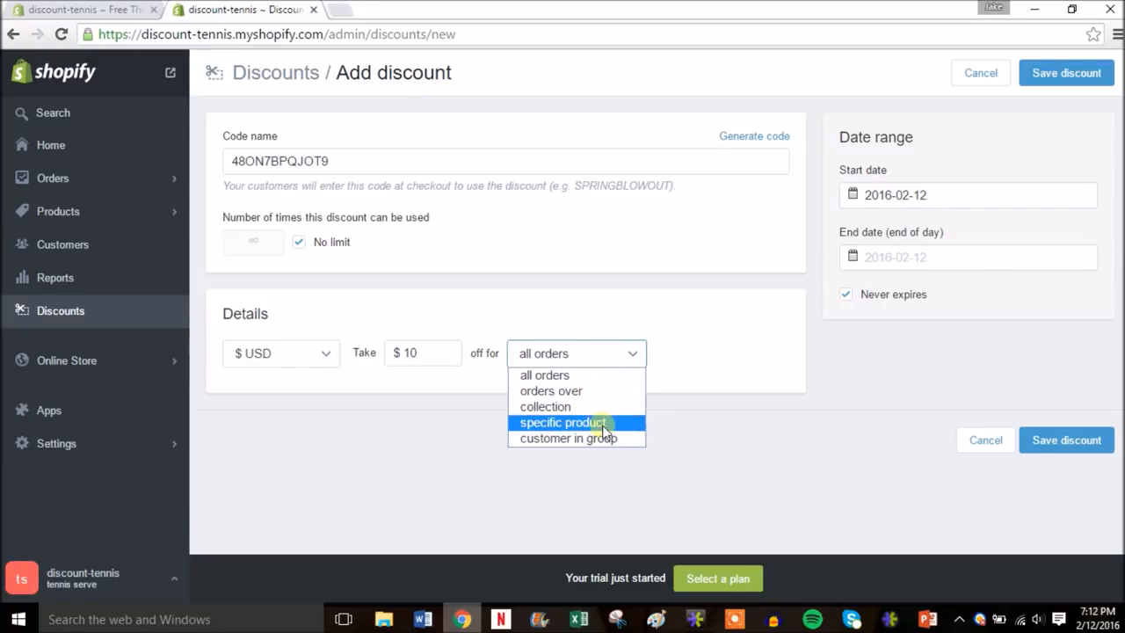
click(673, 344)
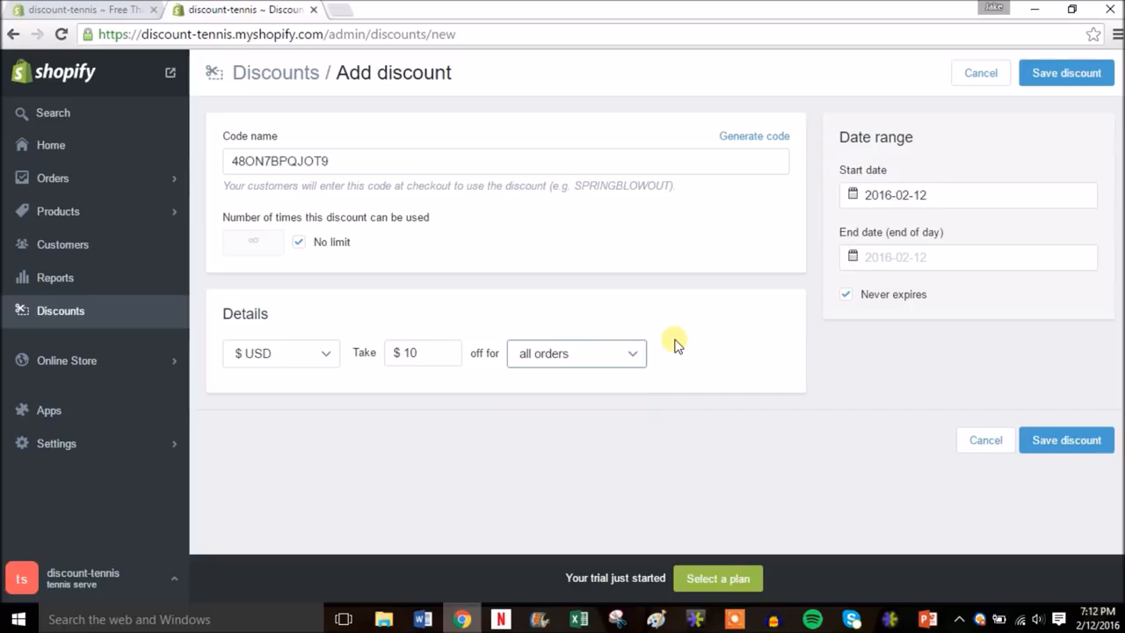
click(1063, 74)
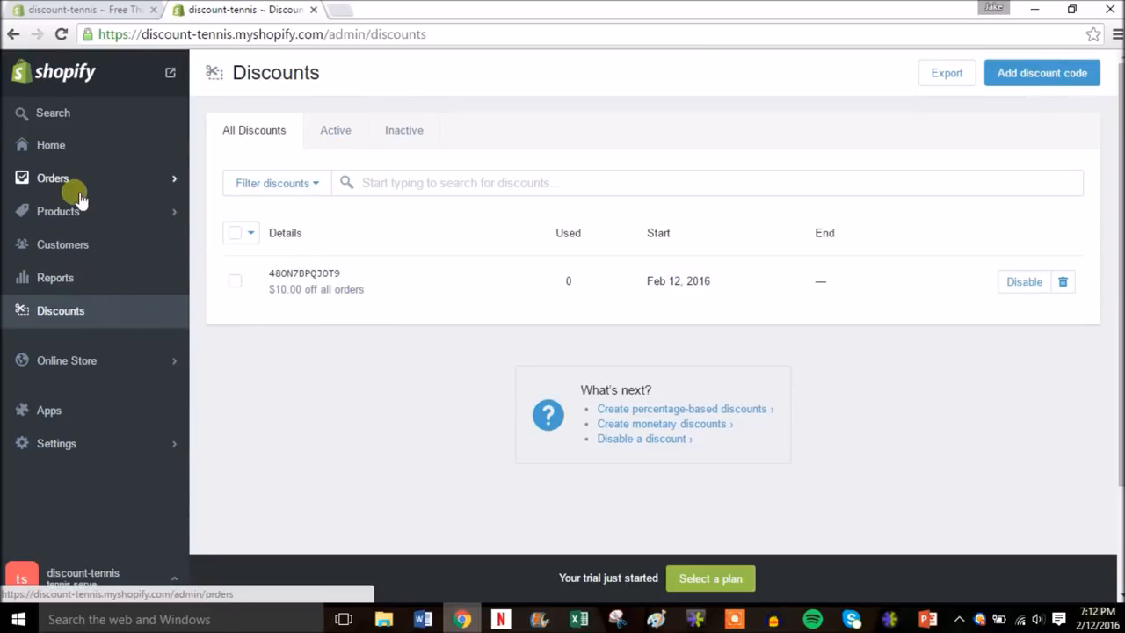
- Return to the admin home page, open the online store in a separate page and review its slideshow and featured items
click(104, 147)
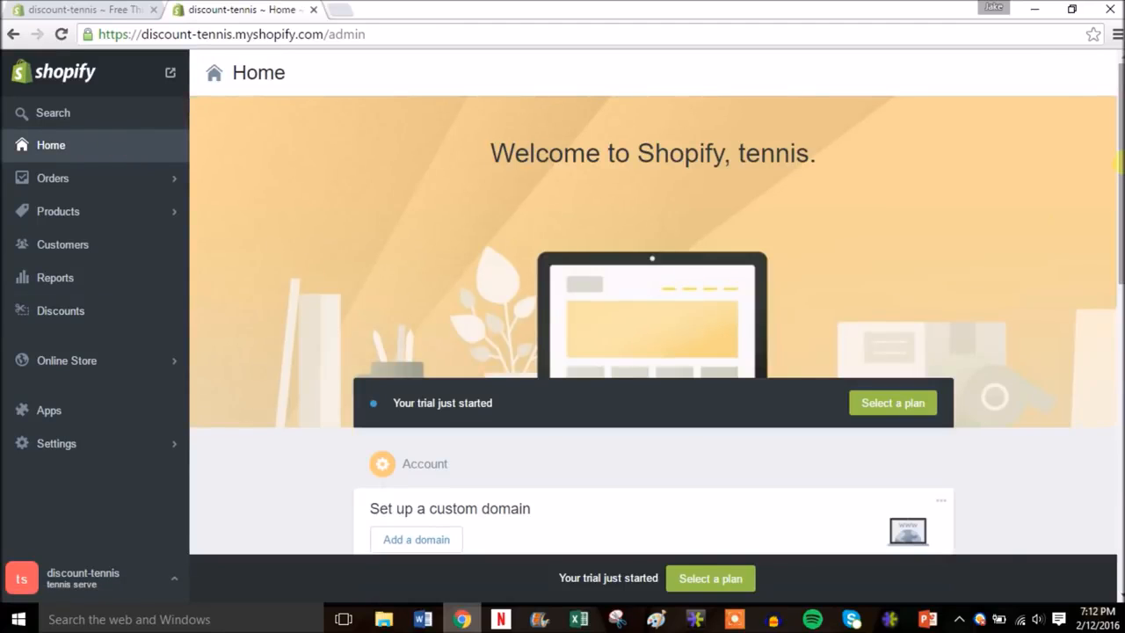
mouse_move(1117, 169)
mouse_down()
mouse_move(1114, 276)
mouse_move(1114, 158)
mouse_up()
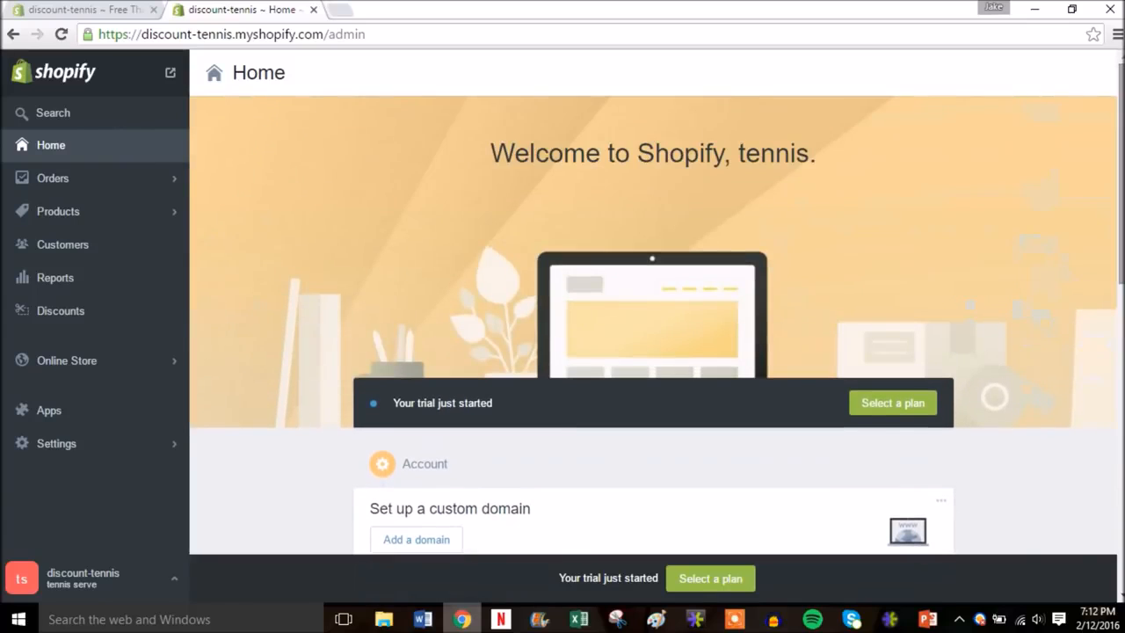
right_click(173, 76)
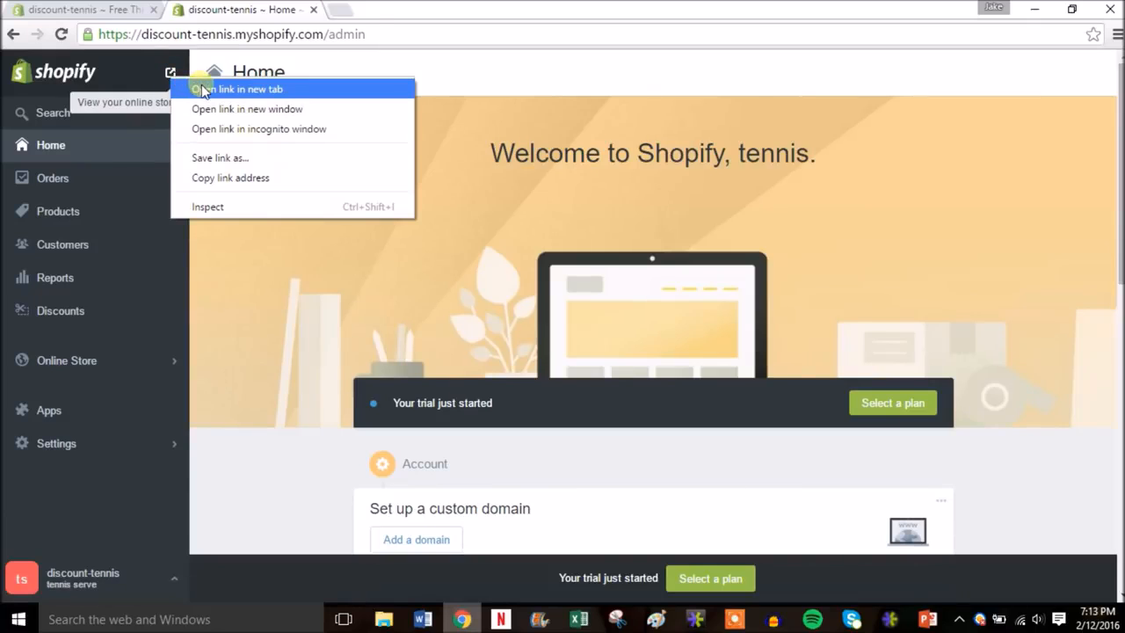
click(202, 89)
click(367, 15)
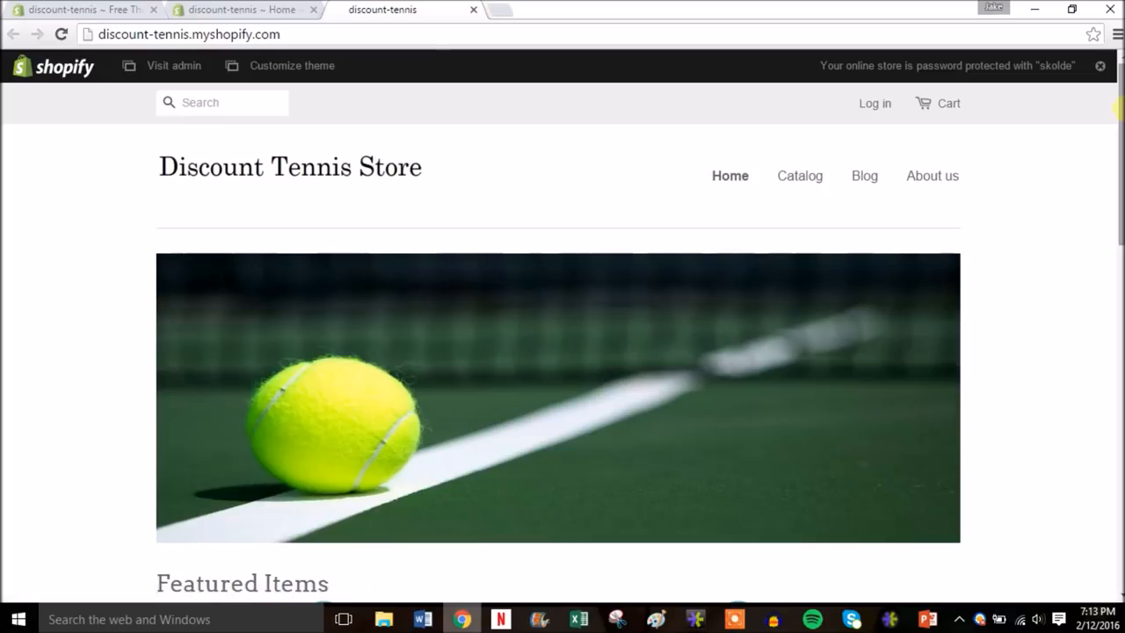
drag(1121, 109, 1116, 154)
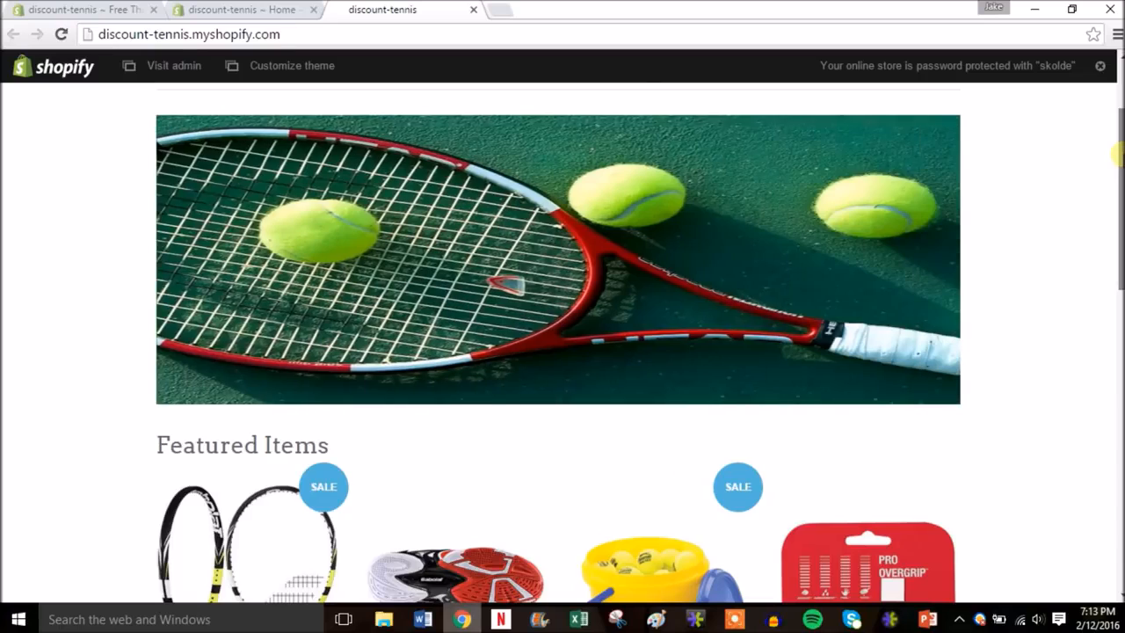
drag(1120, 155, 1122, 89)
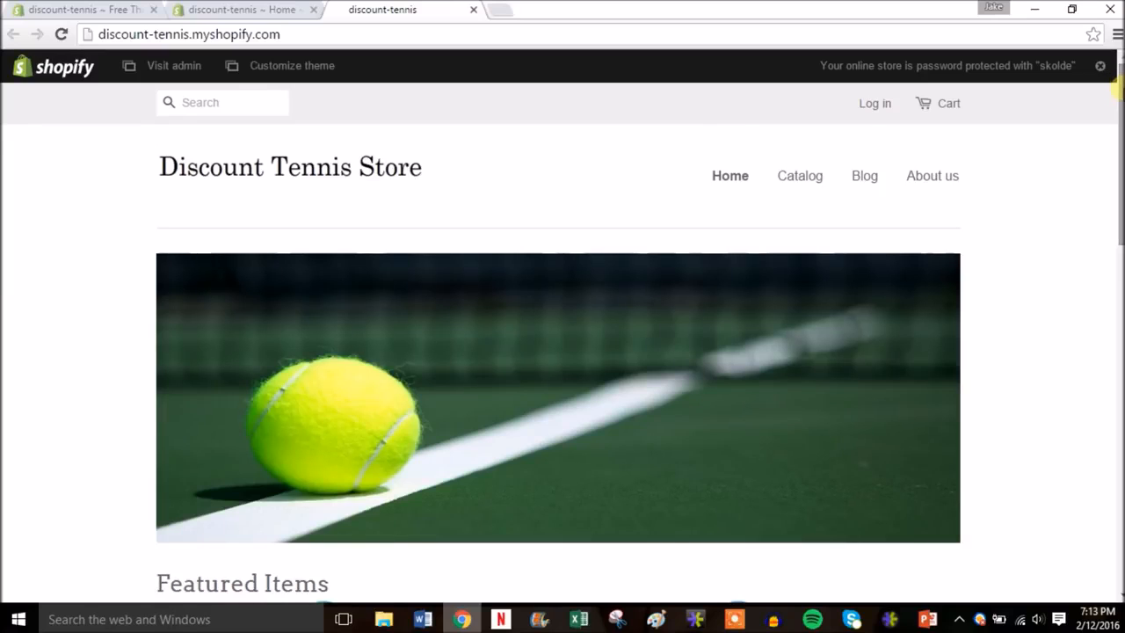